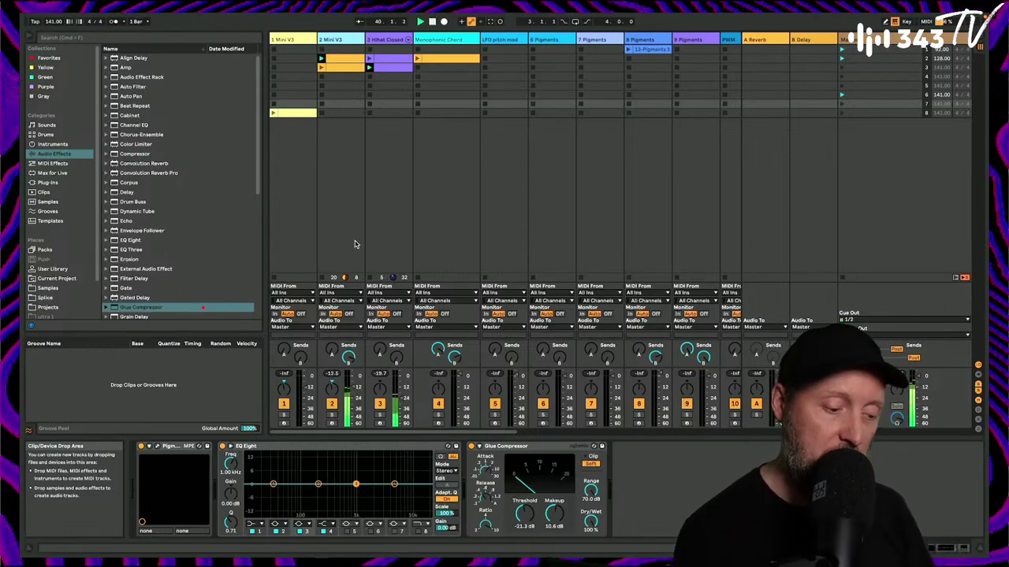
Solo the second Mini V3 track and open its Mini V3 instrument for editing.
click(332, 416)
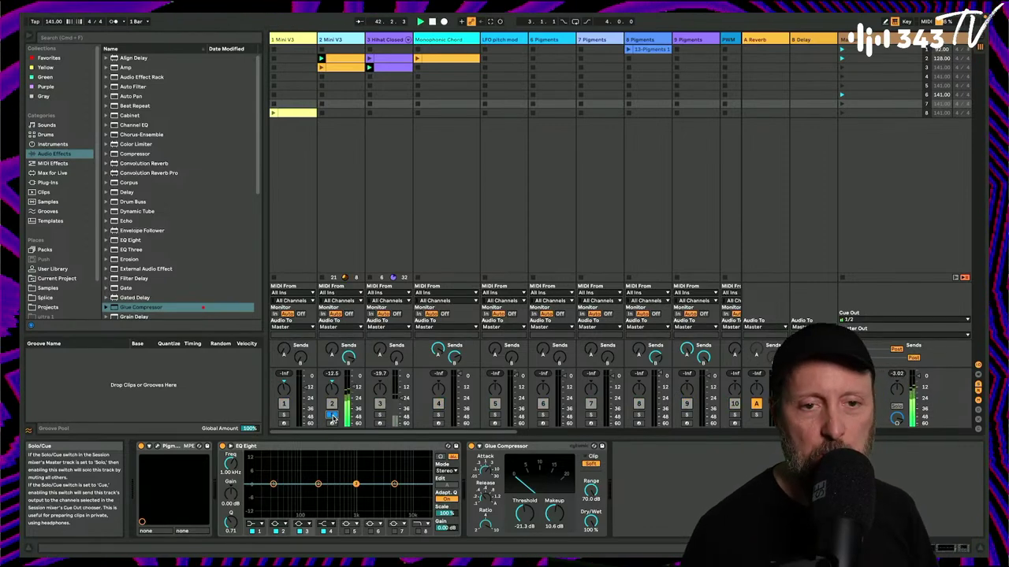
click(334, 40)
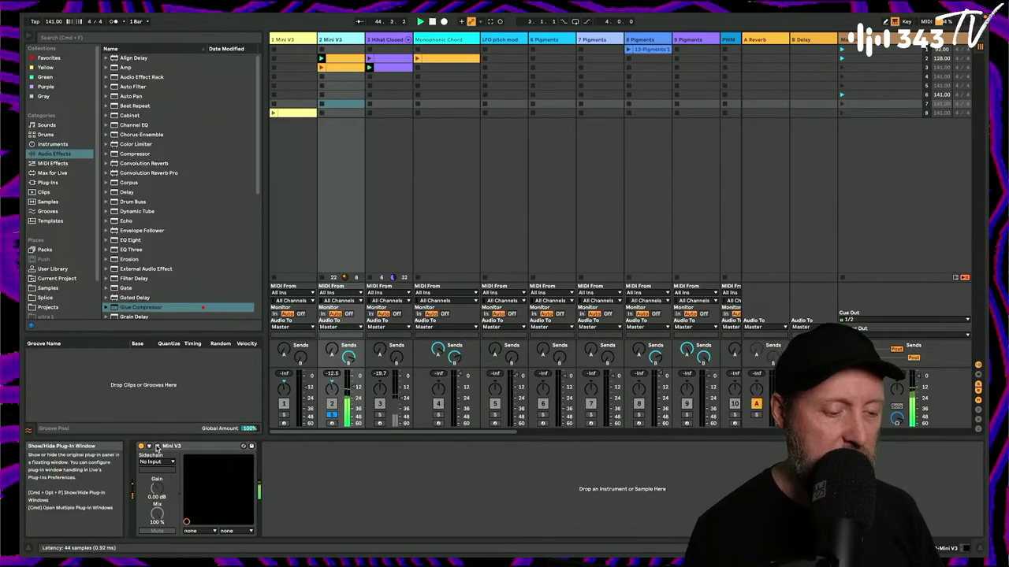
click(157, 447)
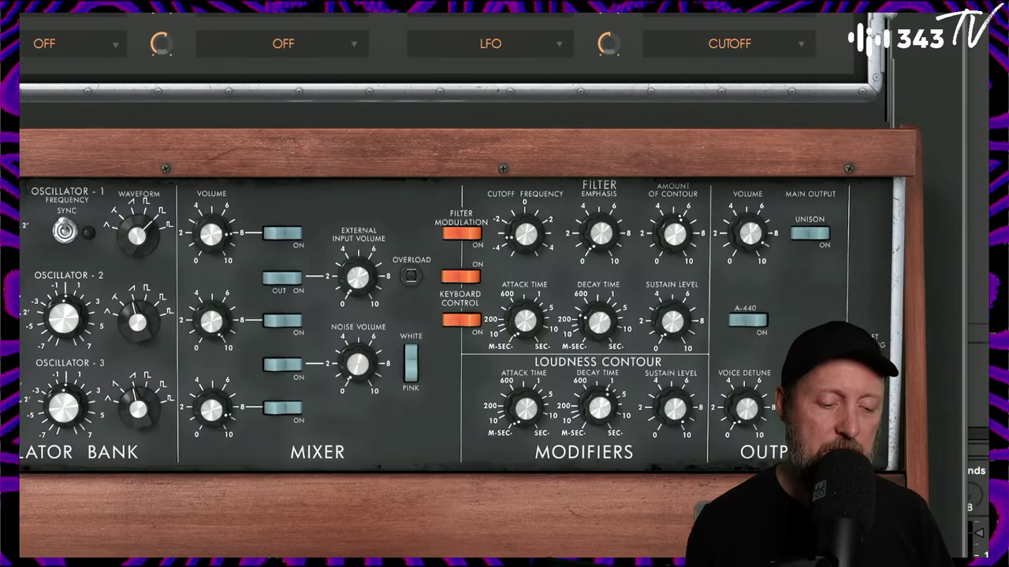
Shorten the filter decay to about 127 ms, trim the loudness decay slightly and raise the voice detune.
drag(603, 331, 603, 367)
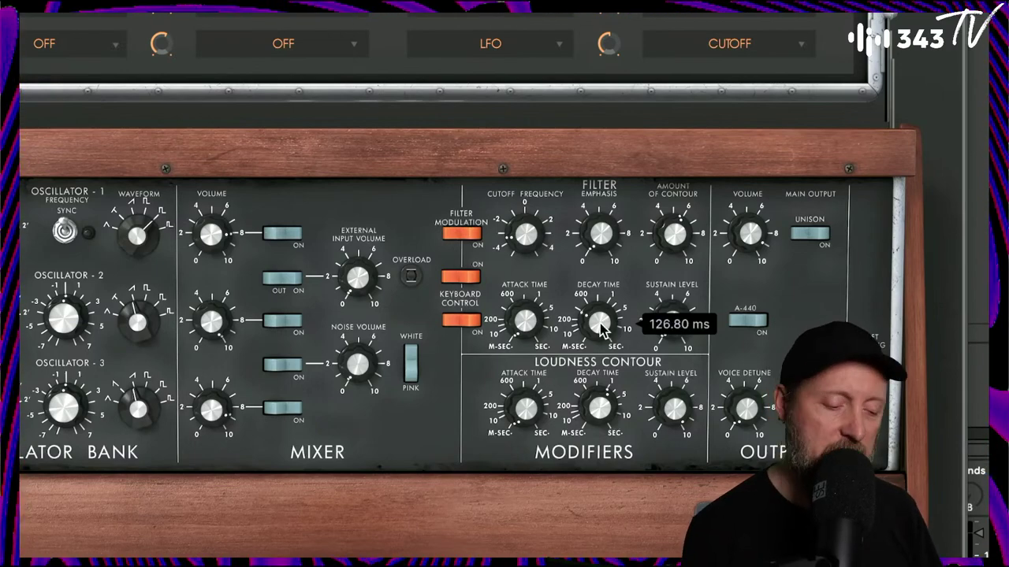
drag(599, 407, 599, 416)
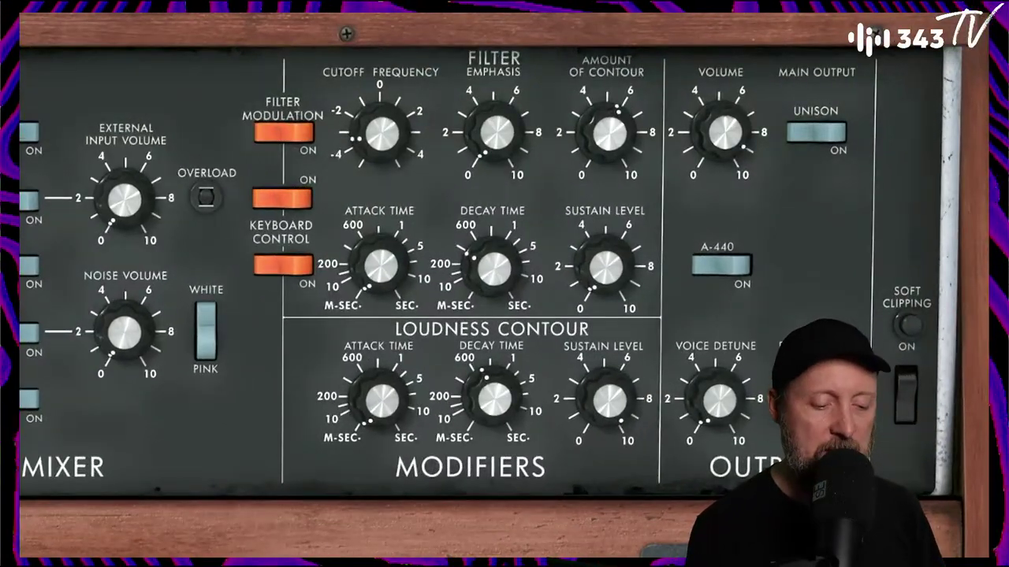
drag(719, 401, 718, 371)
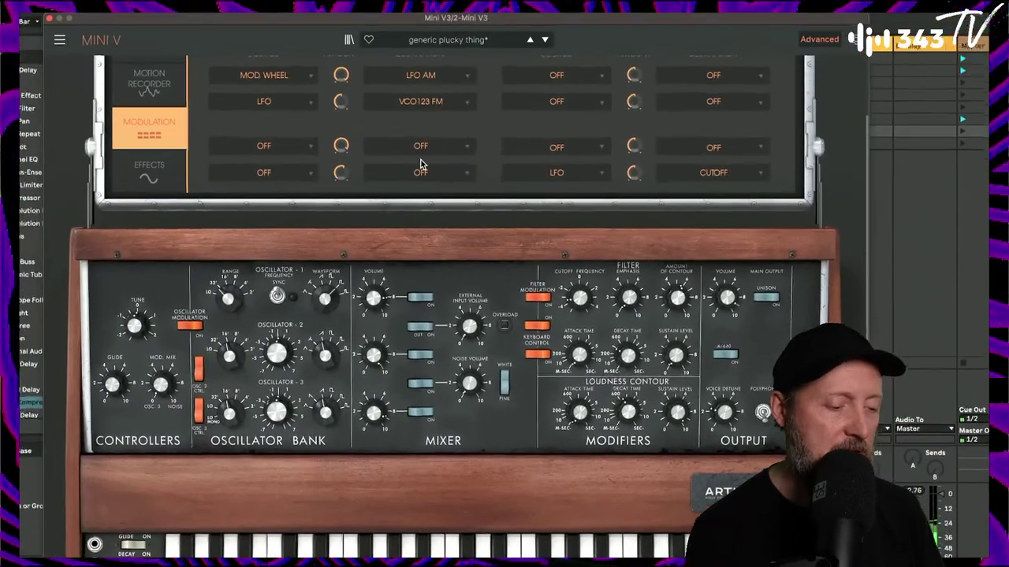
Route Voice Num to Pan in the third modulation slot.
mouse_move(334, 176)
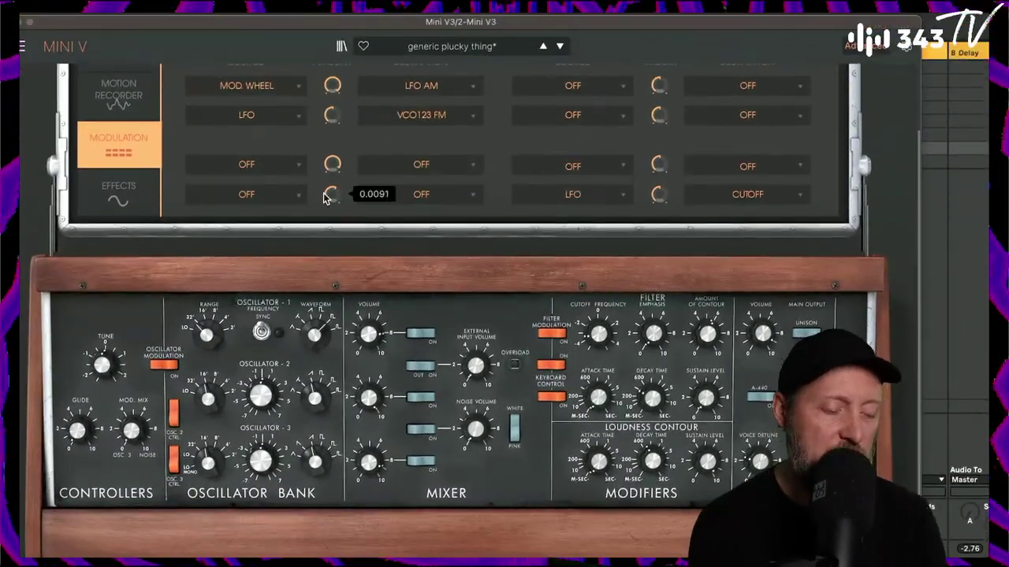
click(256, 166)
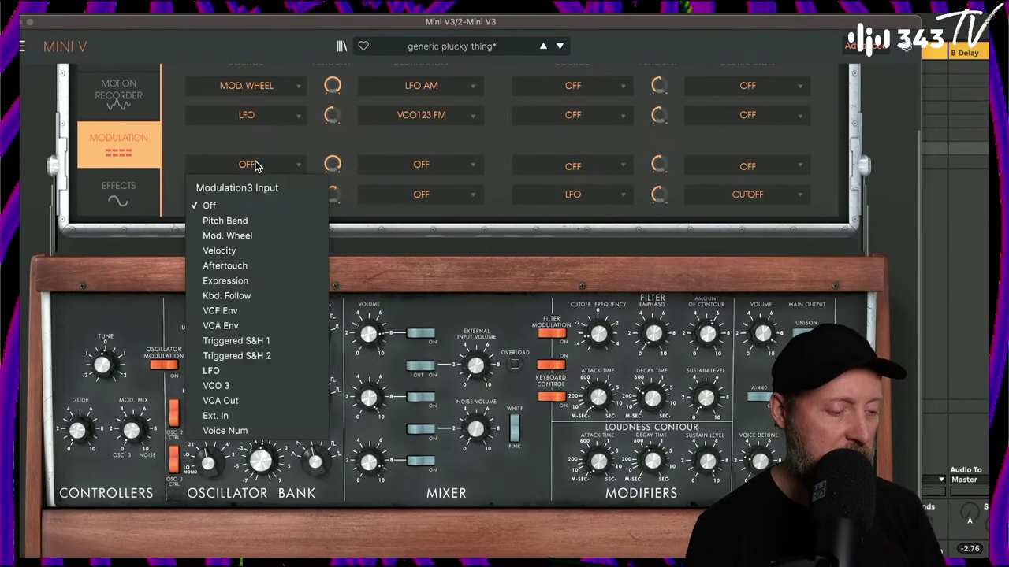
click(280, 431)
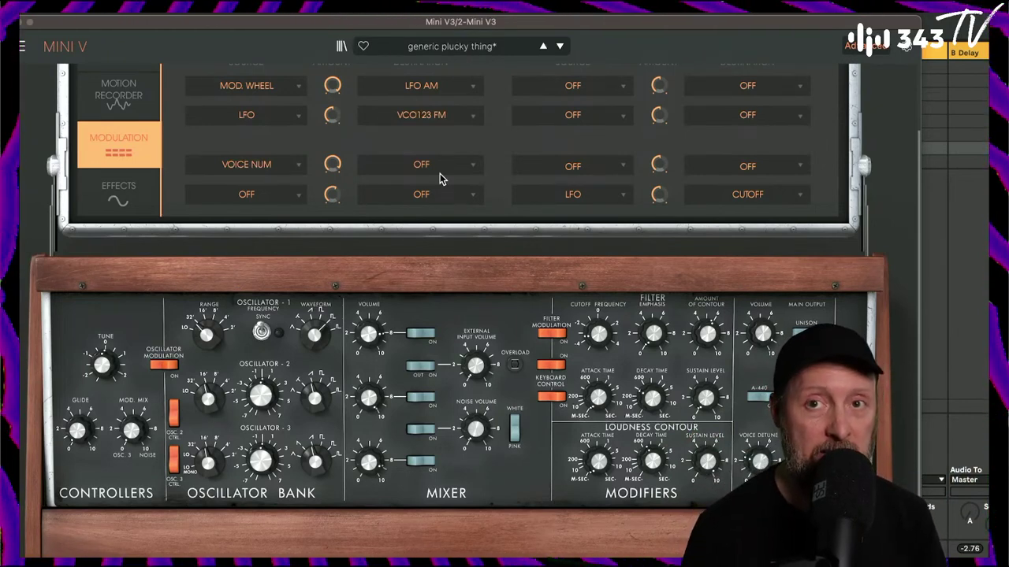
click(409, 164)
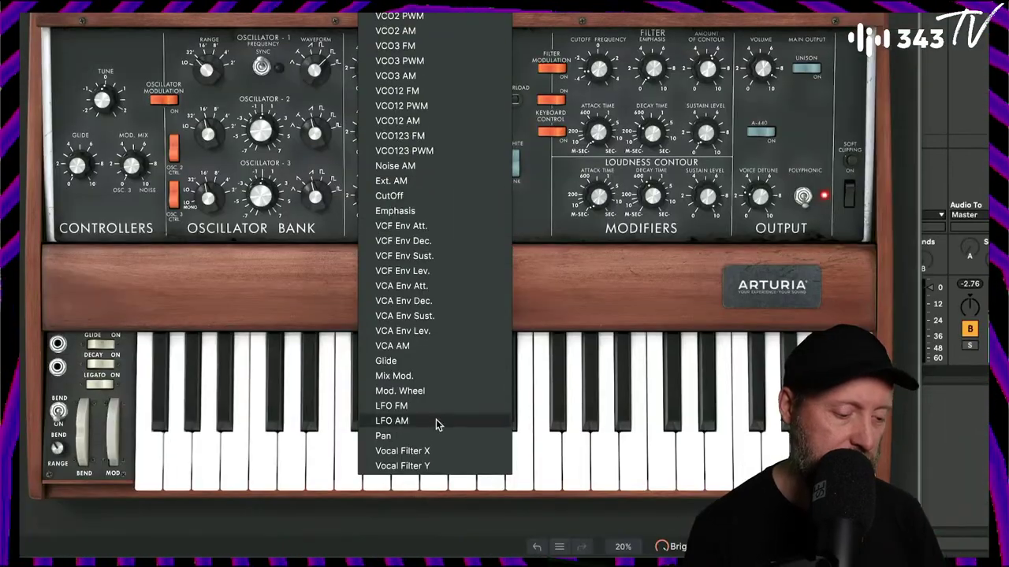
click(434, 436)
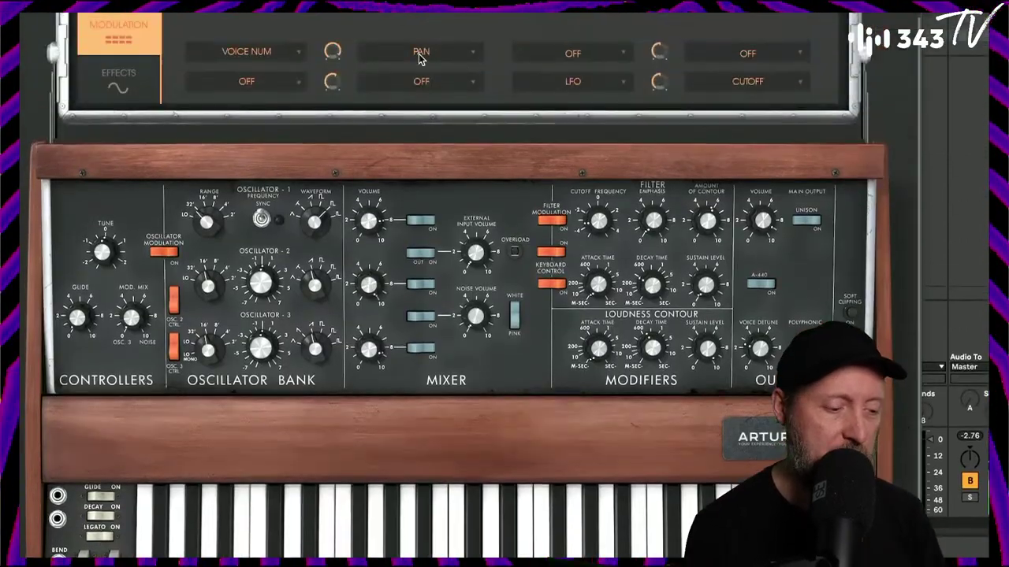
Reduce the Voice Num to Pan modulation amount and fine-tune the filter decay time.
mouse_move(583, 225)
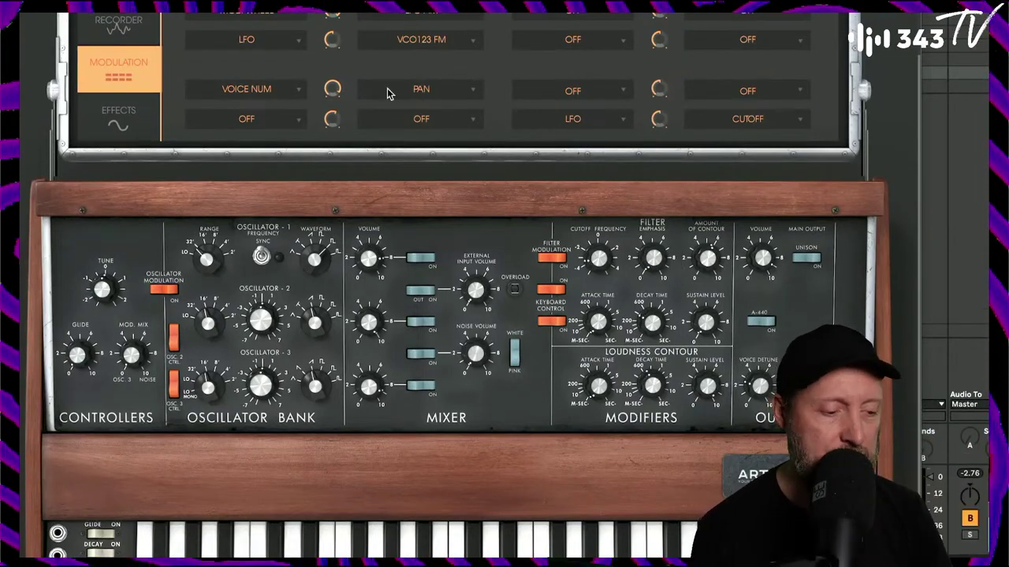
drag(331, 88, 331, 96)
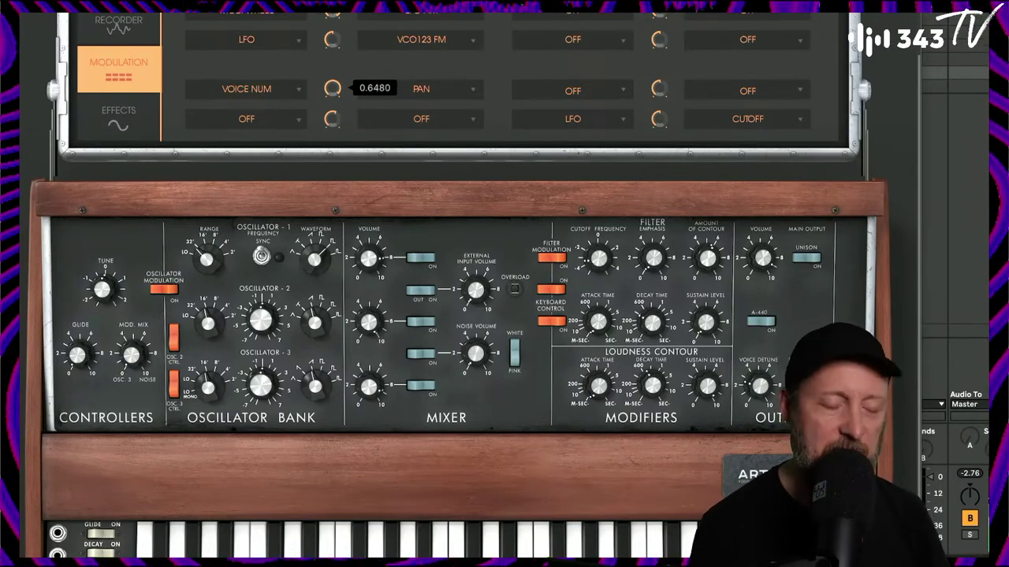
drag(331, 96, 331, 98)
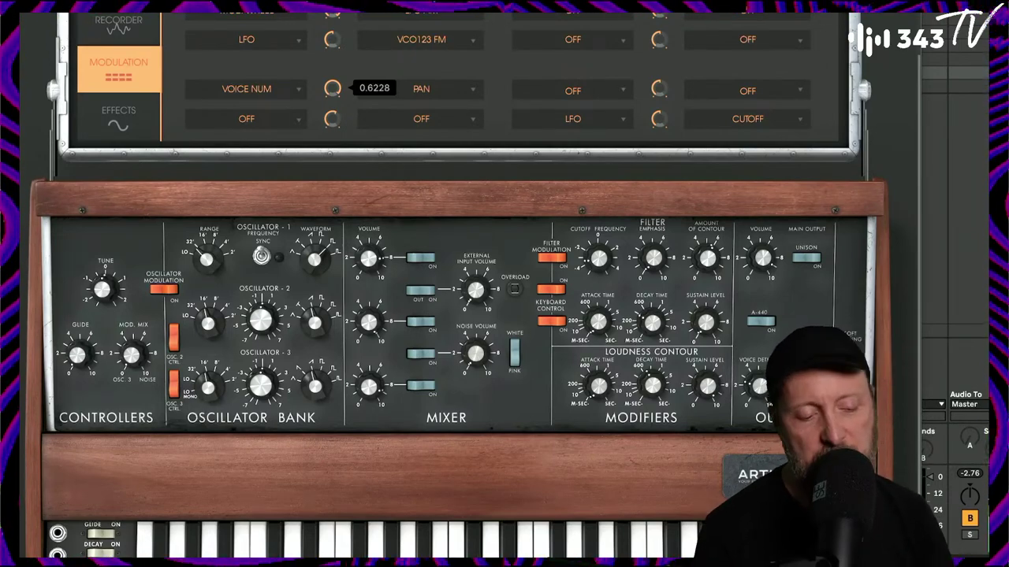
drag(331, 97, 331, 102)
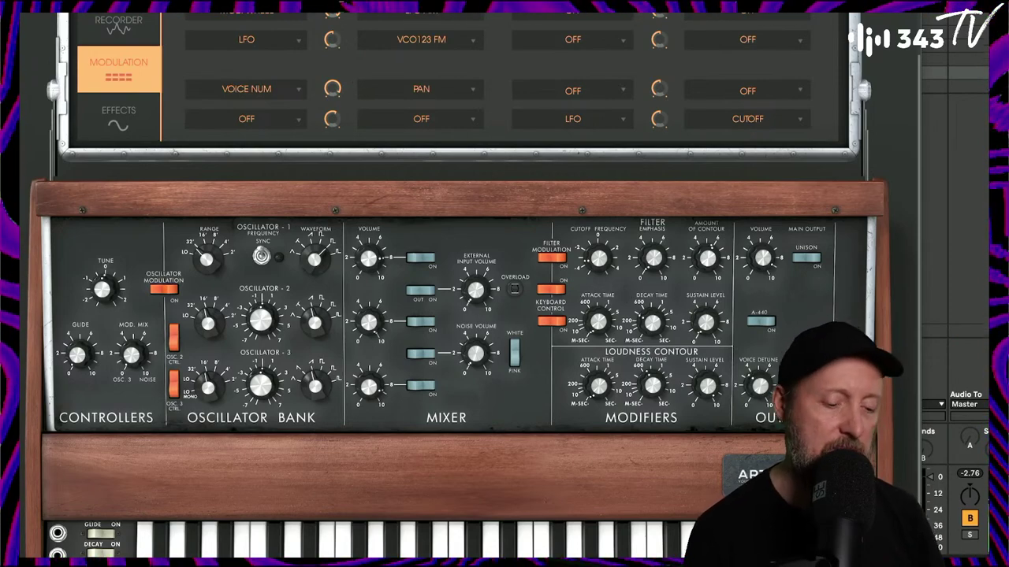
drag(645, 318, 643, 315)
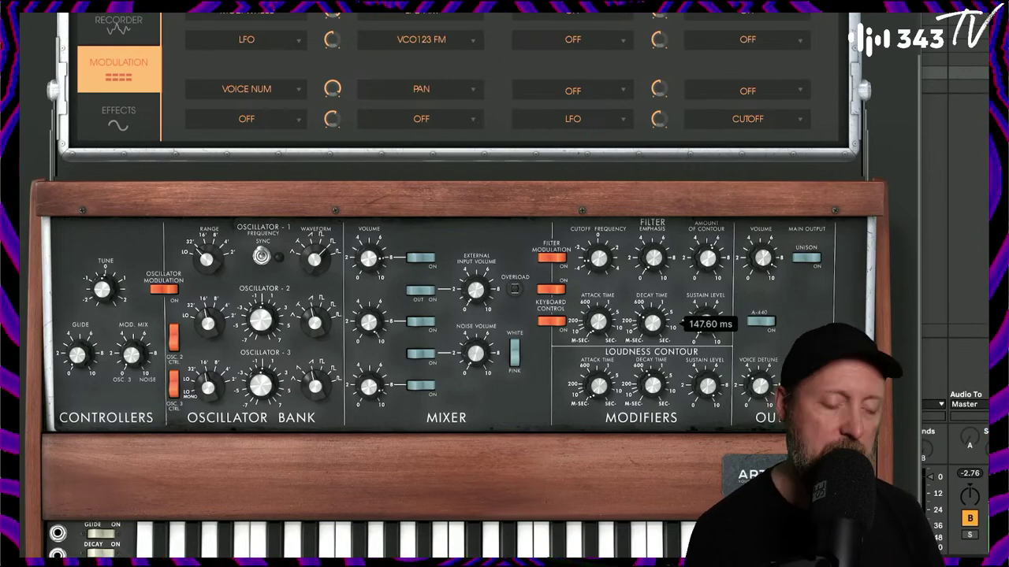
drag(643, 315, 643, 321)
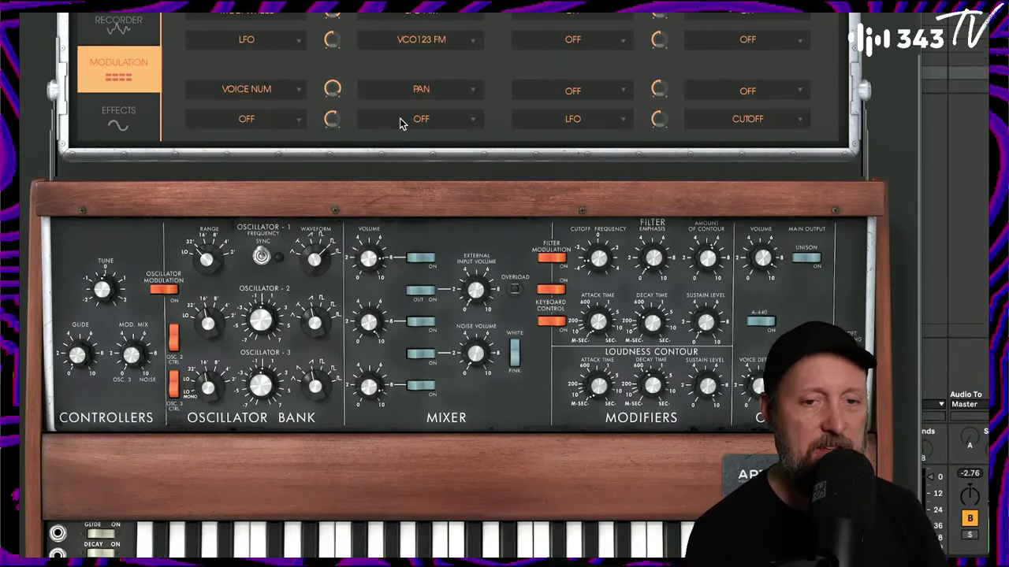
Route Voice Num to VCF Env Dec. in the fourth modulation slot.
click(288, 122)
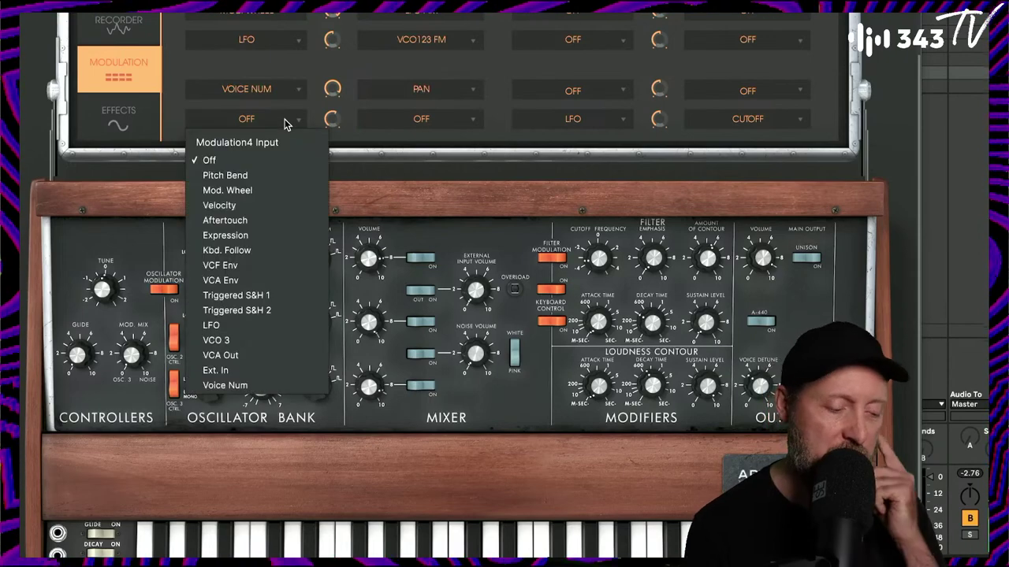
click(246, 386)
click(434, 121)
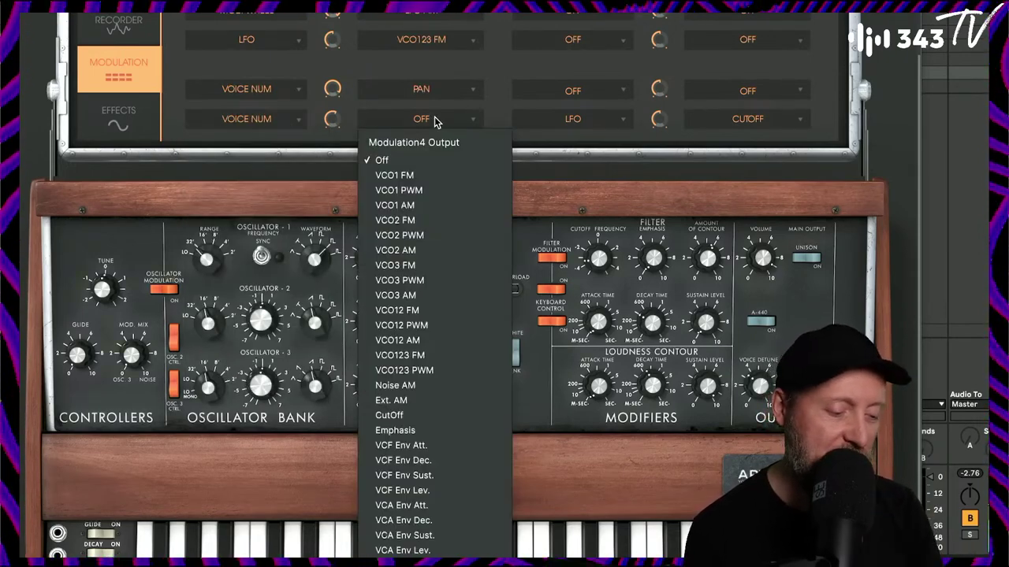
click(435, 121)
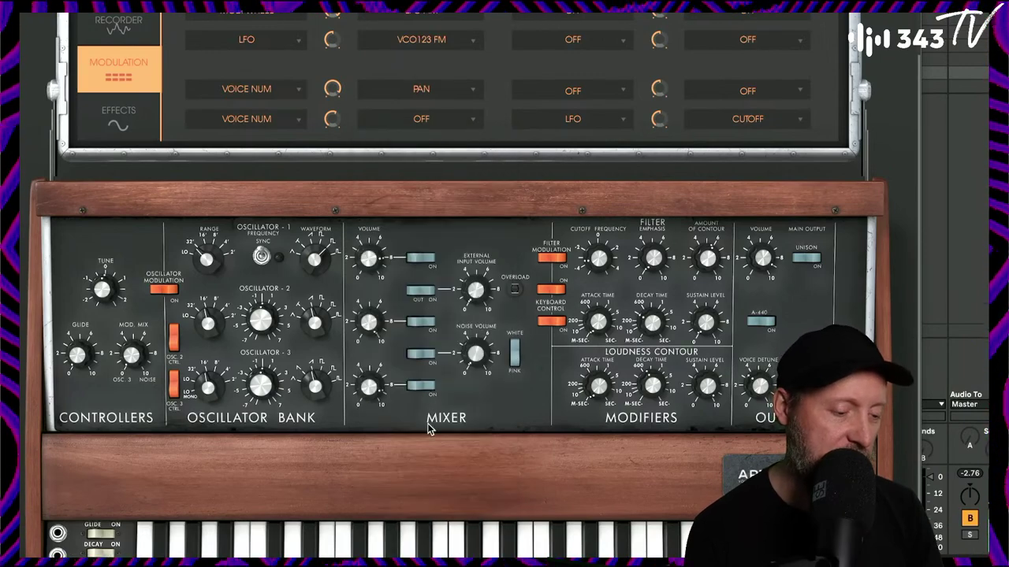
mouse_move(331, 120)
click(400, 126)
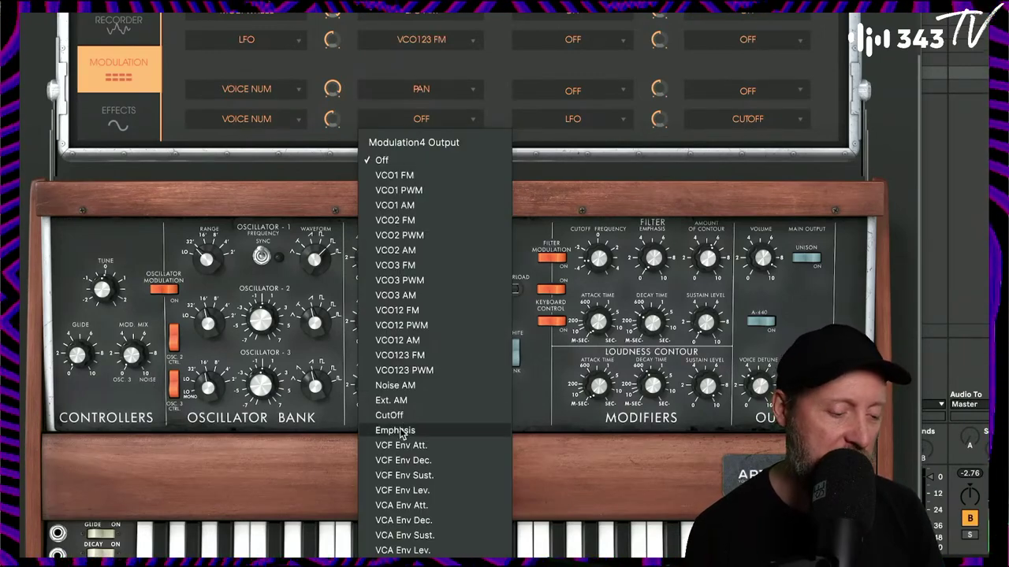
click(418, 462)
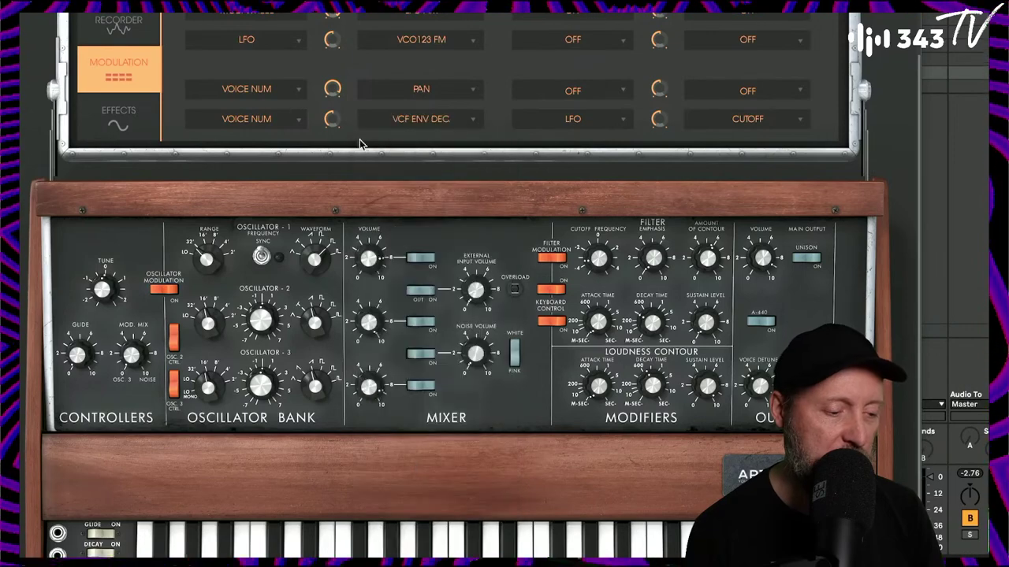
Set the Voice Num to VCF Env Dec. amount to about 0.02 and shorten the filter decay time.
drag(331, 120, 331, 115)
drag(331, 118, 331, 116)
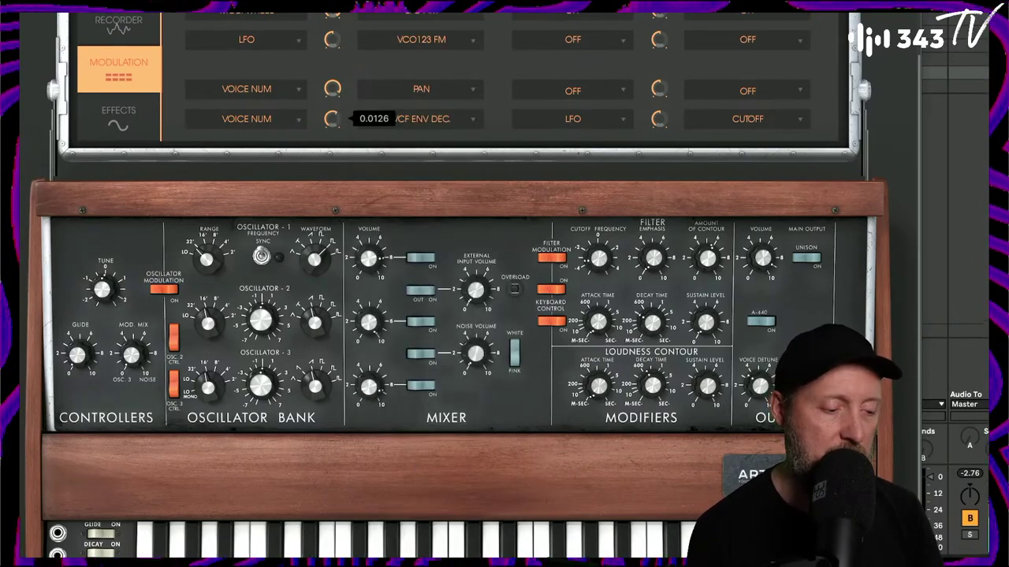
drag(331, 116, 331, 111)
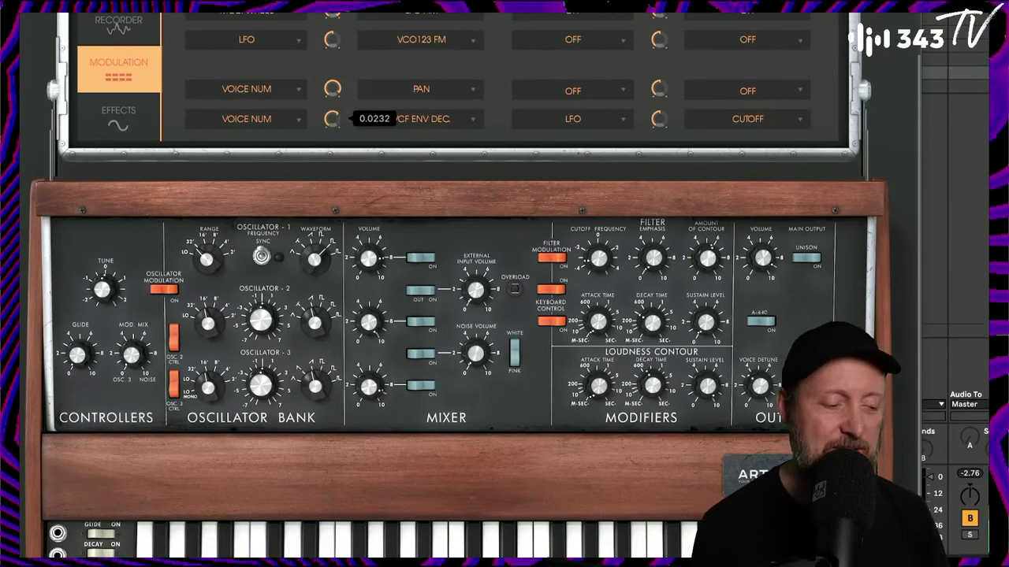
drag(332, 119, 331, 121)
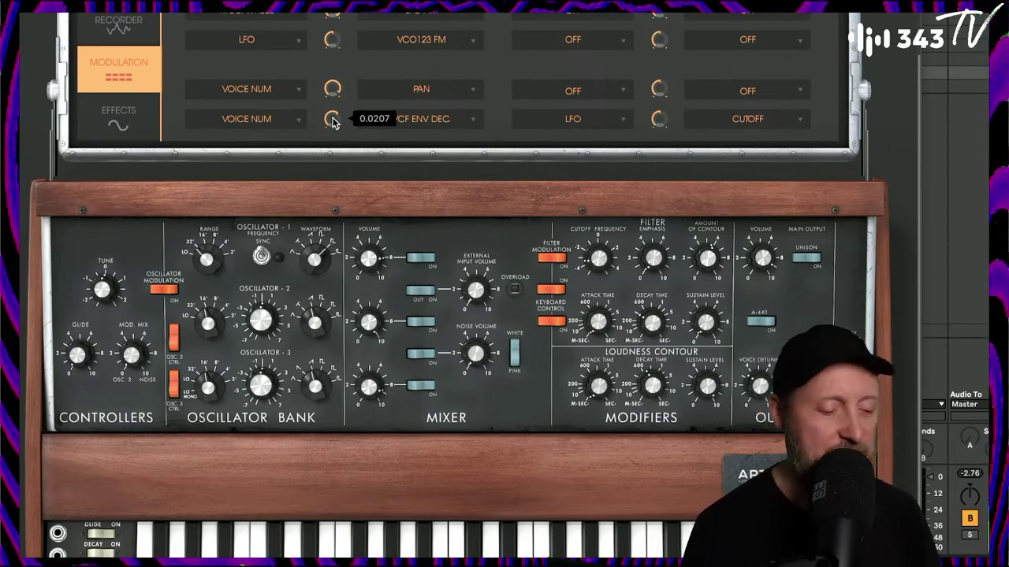
mouse_move(644, 325)
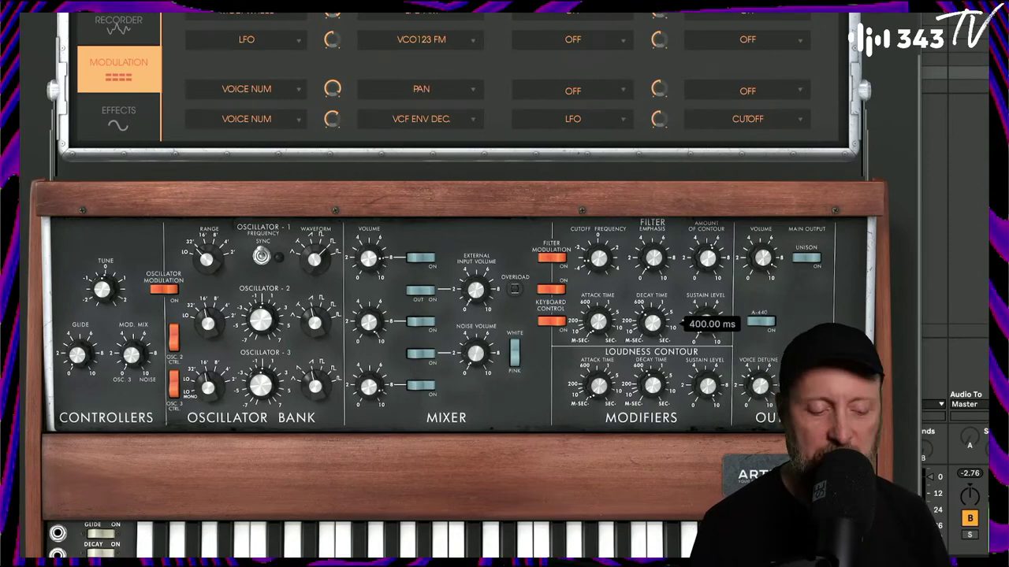
mouse_move(652, 323)
mouse_down()
mouse_move(652, 350)
mouse_move(652, 329)
mouse_up()
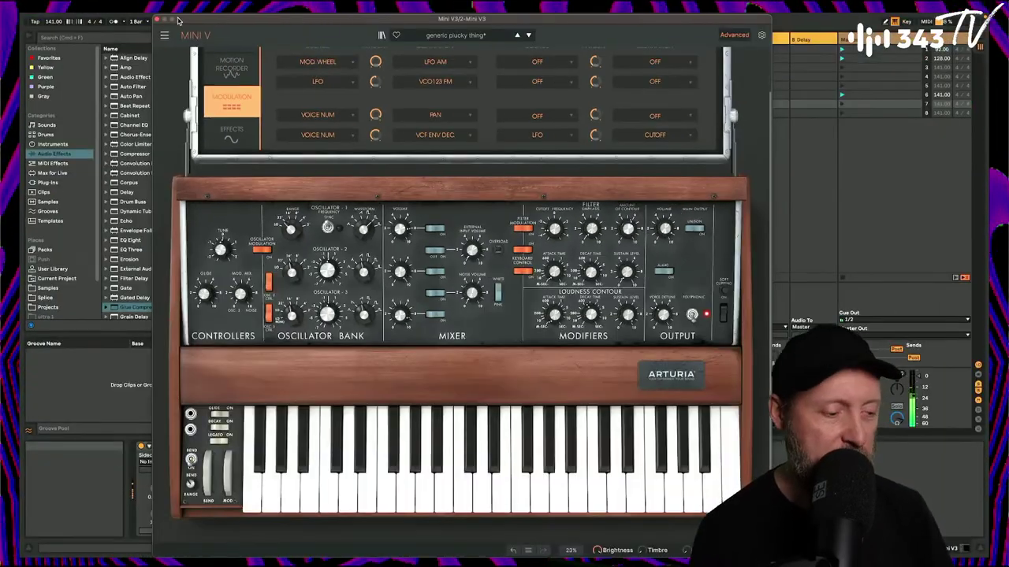
Close and reopen the Mini V3 window, and fine-tune the amounts of both Voice Num modulations.
click(156, 18)
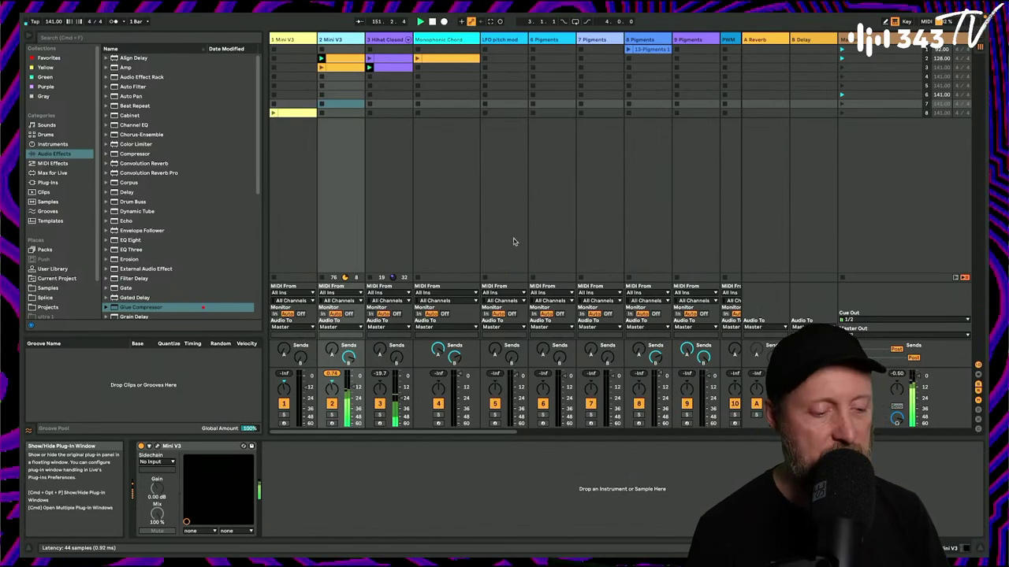
key(super+alt+p)
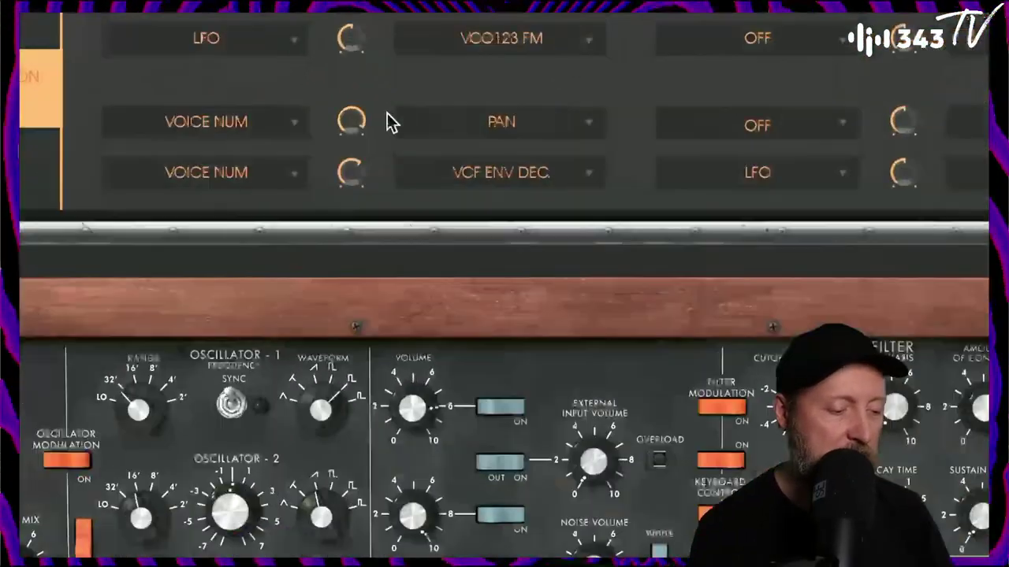
drag(376, 134, 376, 132)
drag(350, 169, 349, 171)
drag(351, 121, 352, 131)
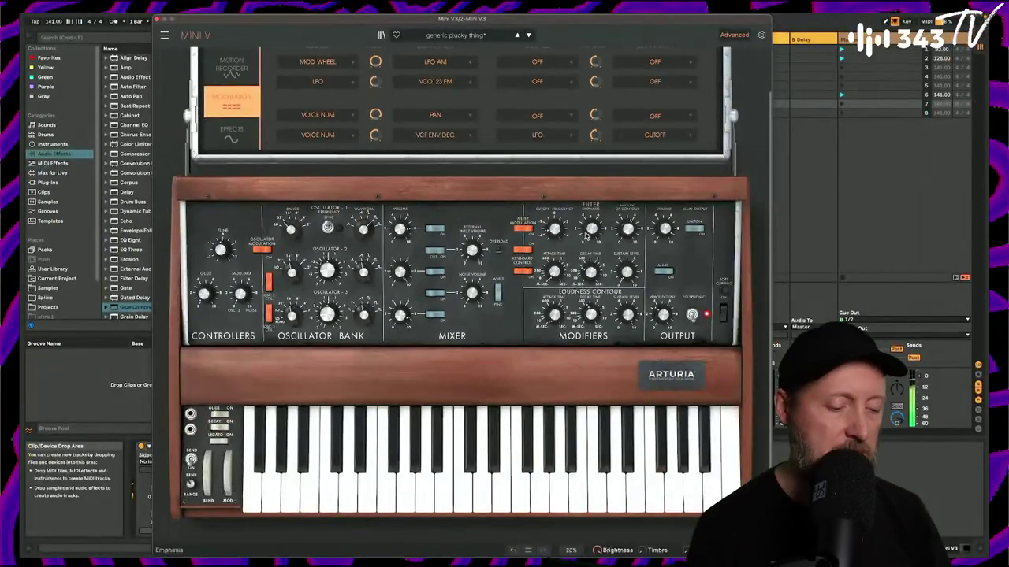
Set the filter decay to about 114 ms and close the Mini V3 window.
drag(685, 381, 685, 376)
mouse_move(592, 272)
mouse_down()
mouse_move(591, 257)
mouse_move(591, 276)
mouse_up()
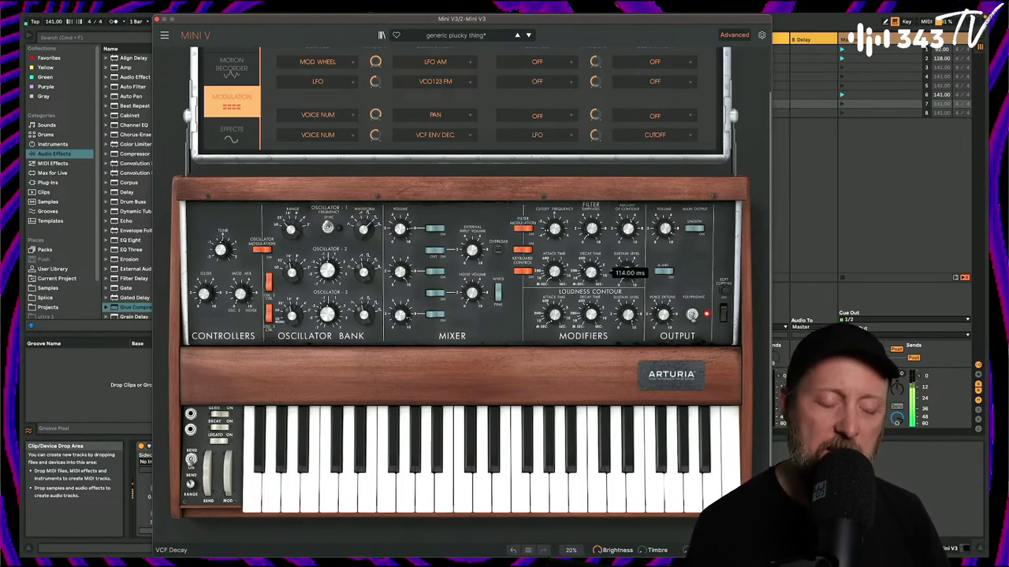
drag(591, 273, 591, 276)
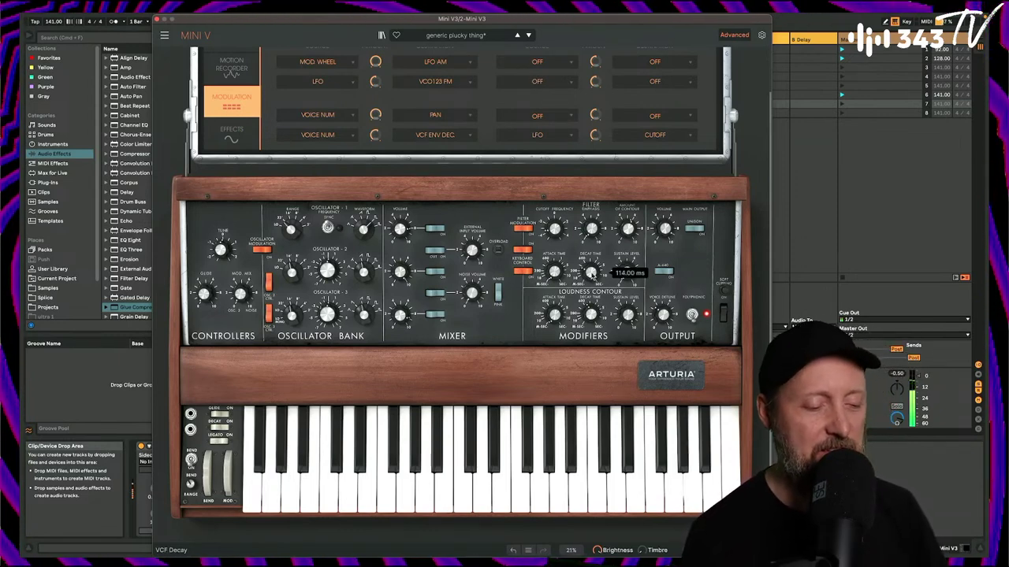
click(158, 19)
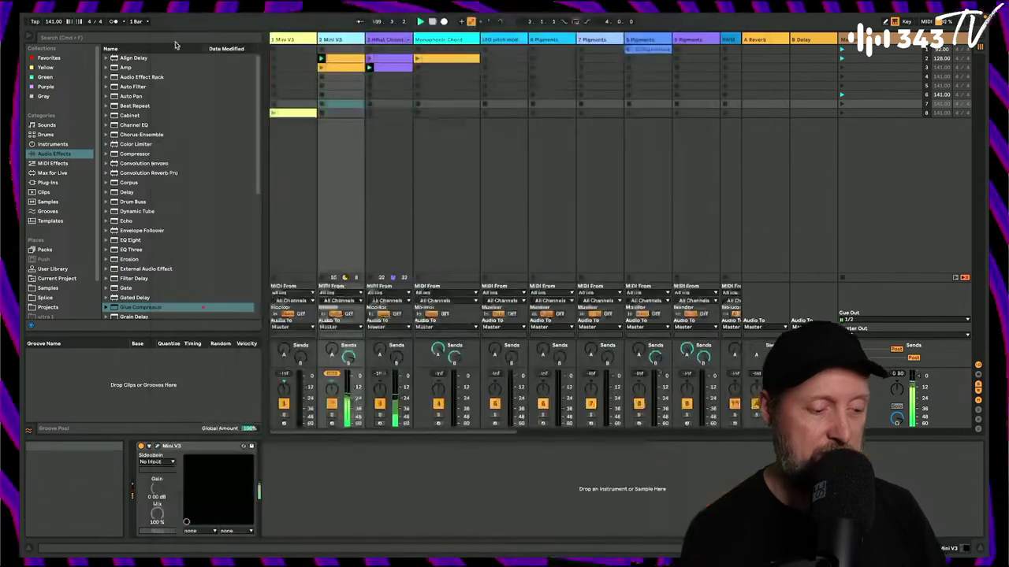
Lengthen the Hihat Closed 909 rack's decay to about 26.6 ms.
click(385, 40)
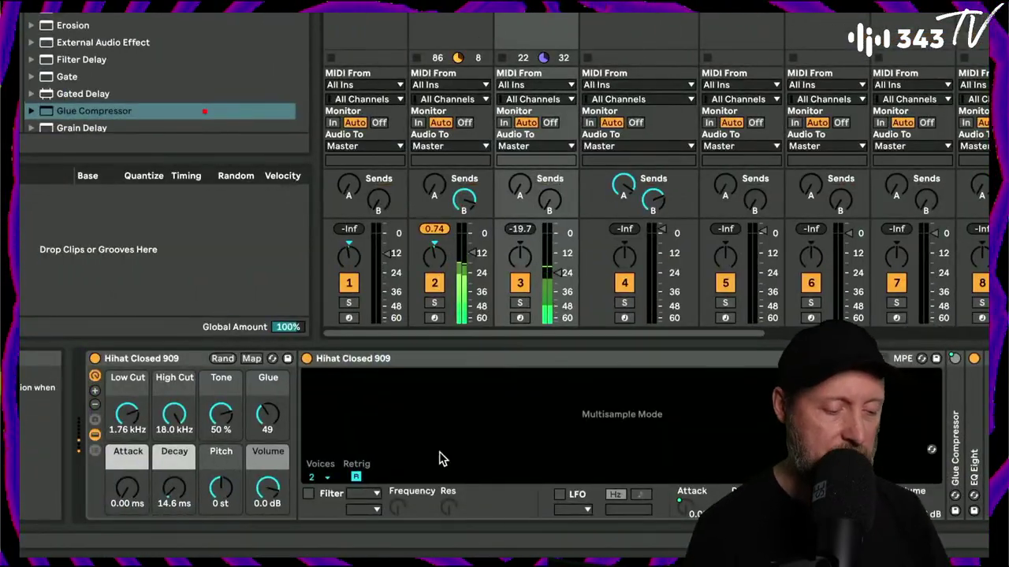
mouse_move(174, 489)
mouse_down()
mouse_move(174, 470)
mouse_move(174, 482)
mouse_up()
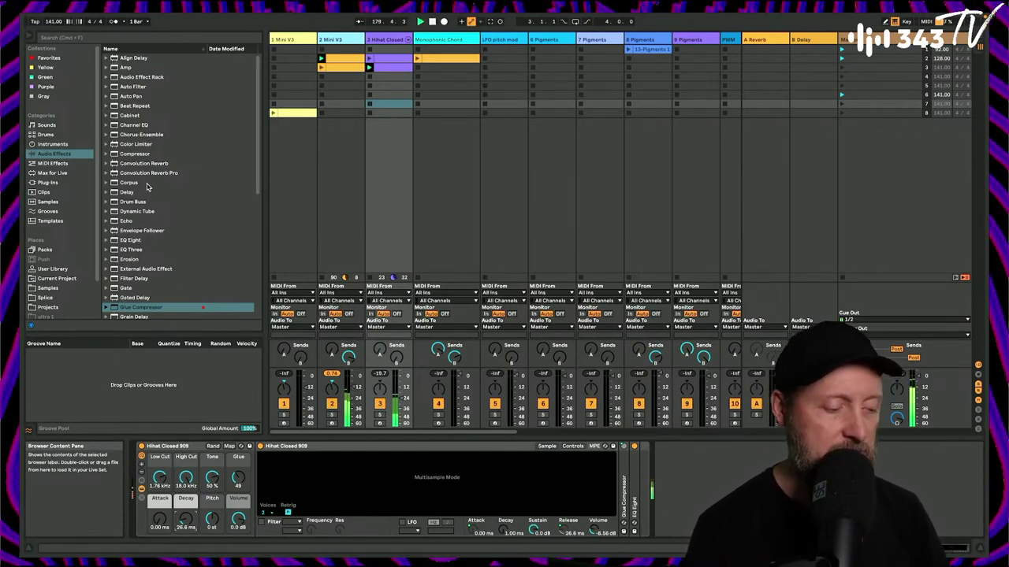
Add another EQ Eight at the end of the Hihat Closed track and set its high band to 16.0 kHz with Q 1.06.
drag(115, 240, 773, 488)
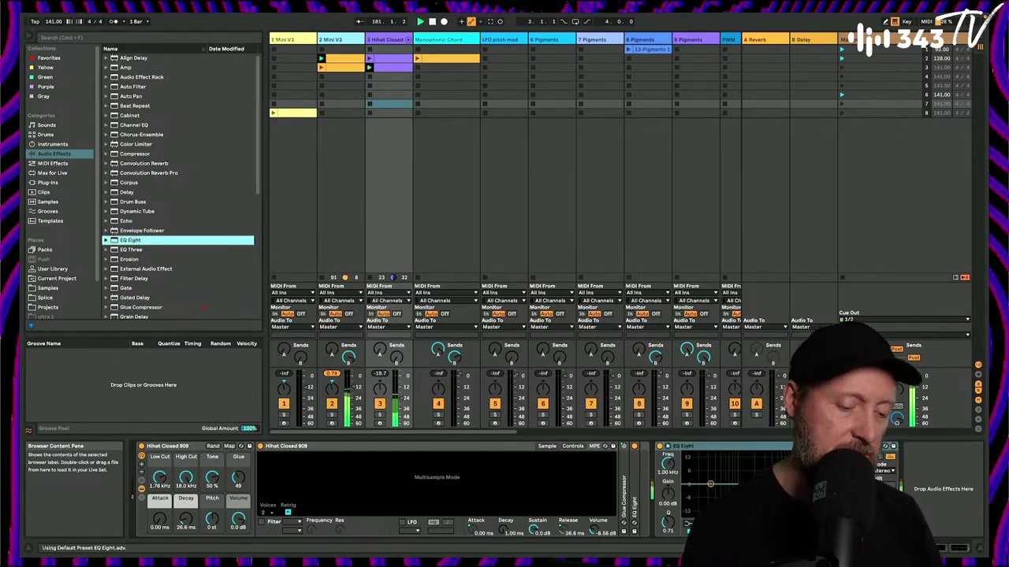
click(854, 531)
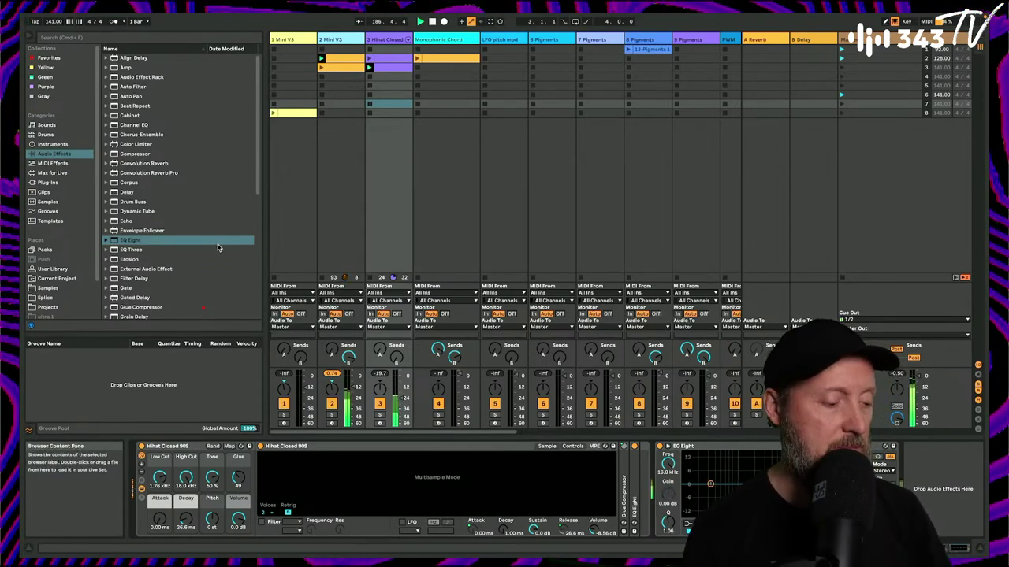
Solo the Hihat Closed track and add a Grain Delay after the last EQ Eight.
click(380, 415)
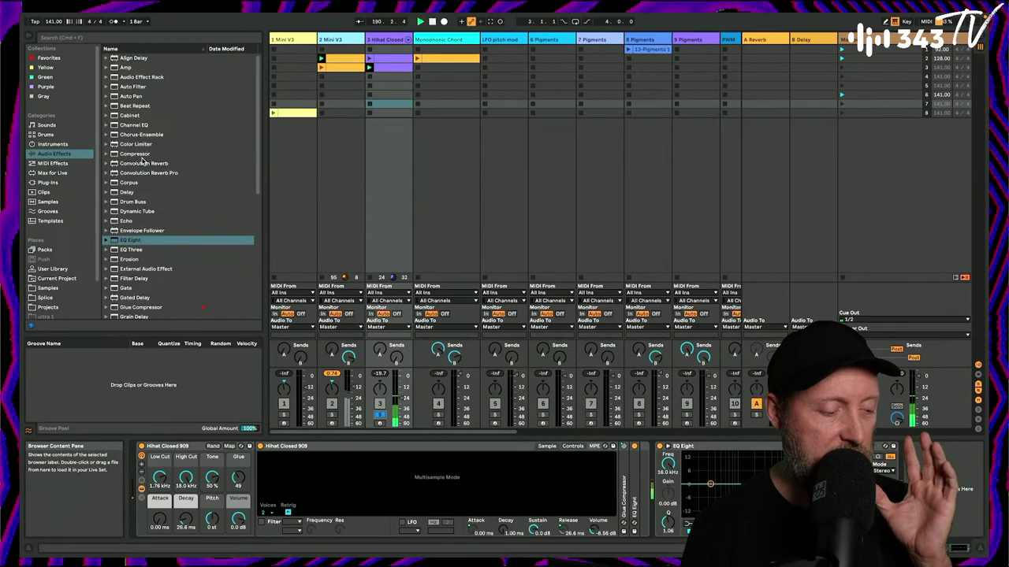
scroll(142, 161, down, 3)
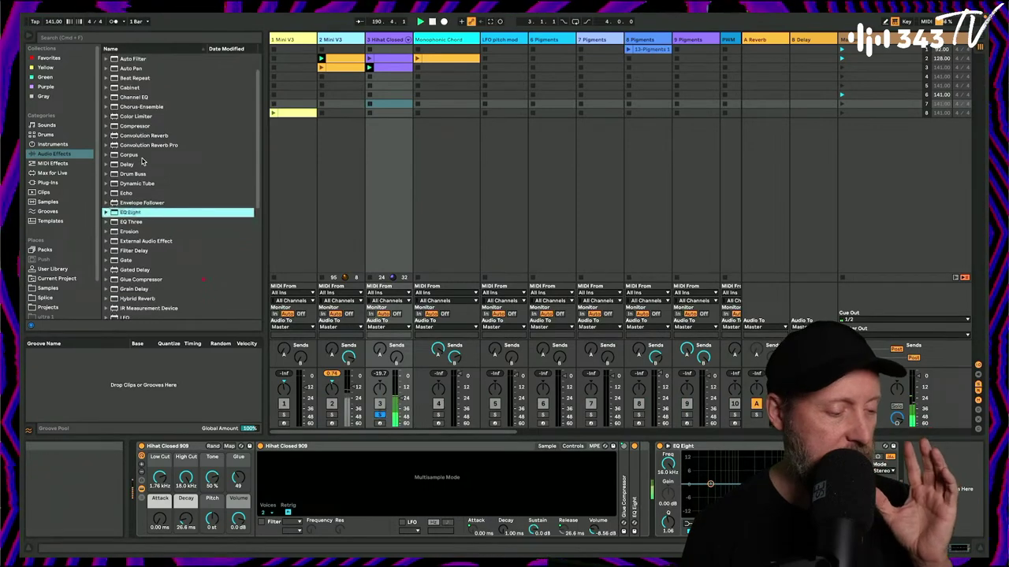
double_click(118, 289)
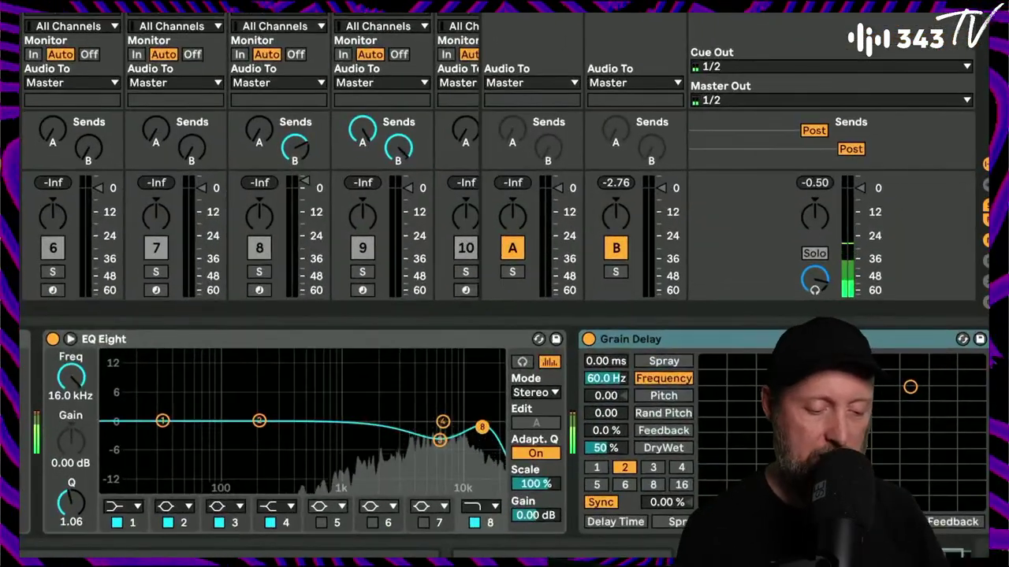
Set the Grain Delay to an unsynced 10.9 ms time, 12.2 ms spray, 45% dry/wet and 6.15 random pitch.
click(599, 502)
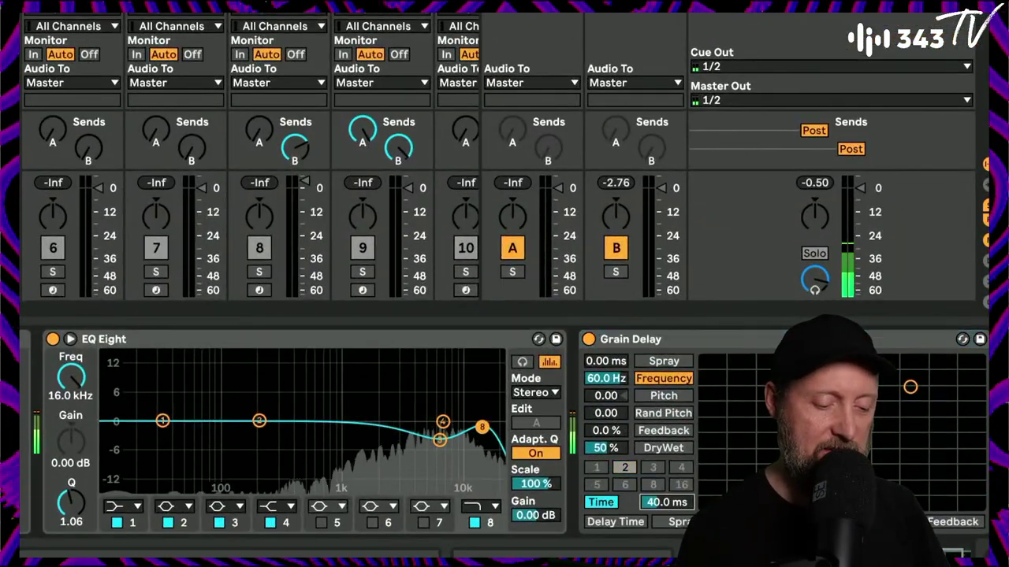
drag(666, 502, 666, 512)
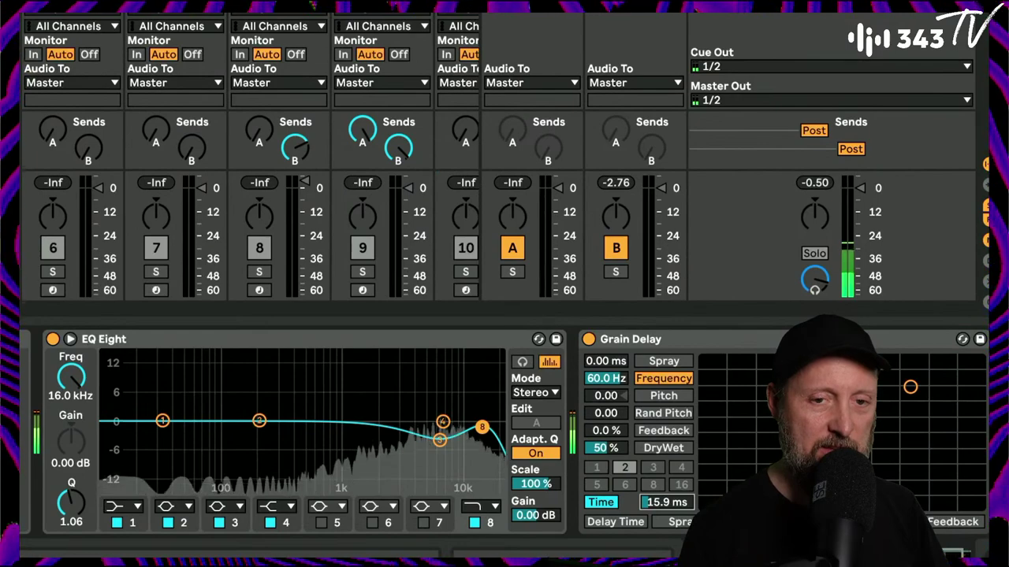
mouse_move(619, 362)
mouse_down()
mouse_move(619, 341)
mouse_move(621, 368)
mouse_up()
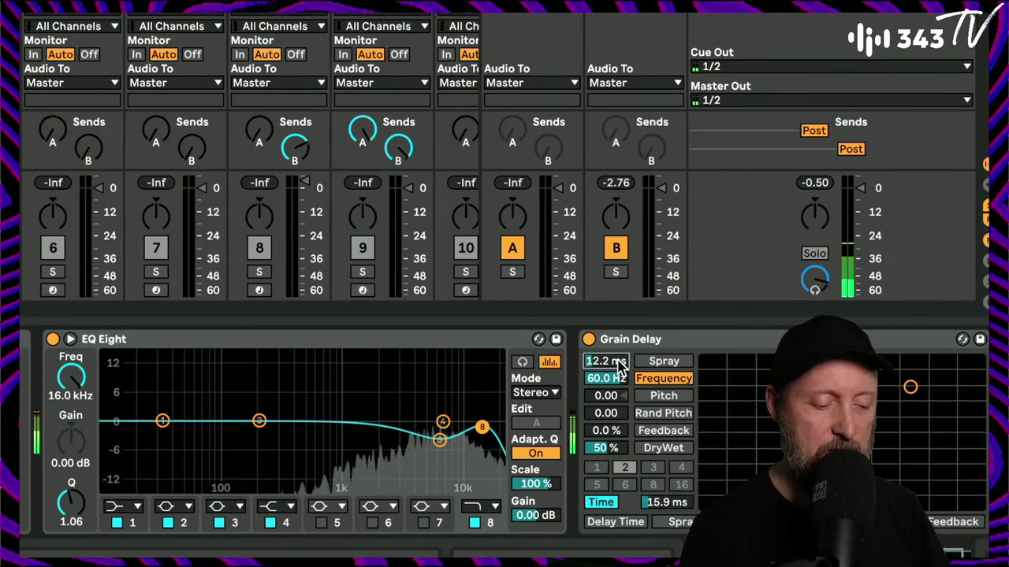
drag(666, 505, 666, 514)
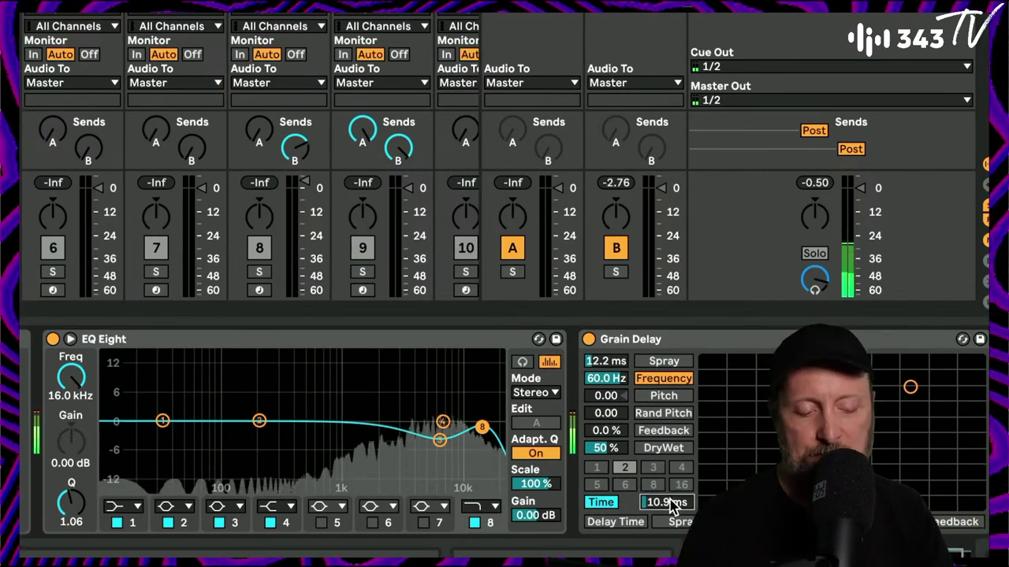
drag(608, 448, 609, 456)
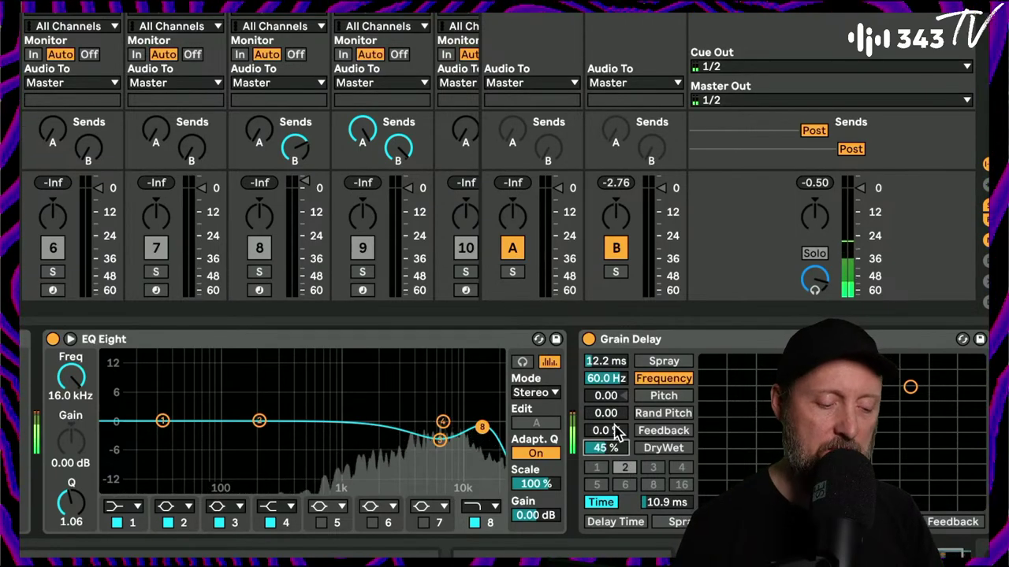
mouse_move(613, 414)
mouse_down()
mouse_move(613, 386)
mouse_move(610, 415)
mouse_up()
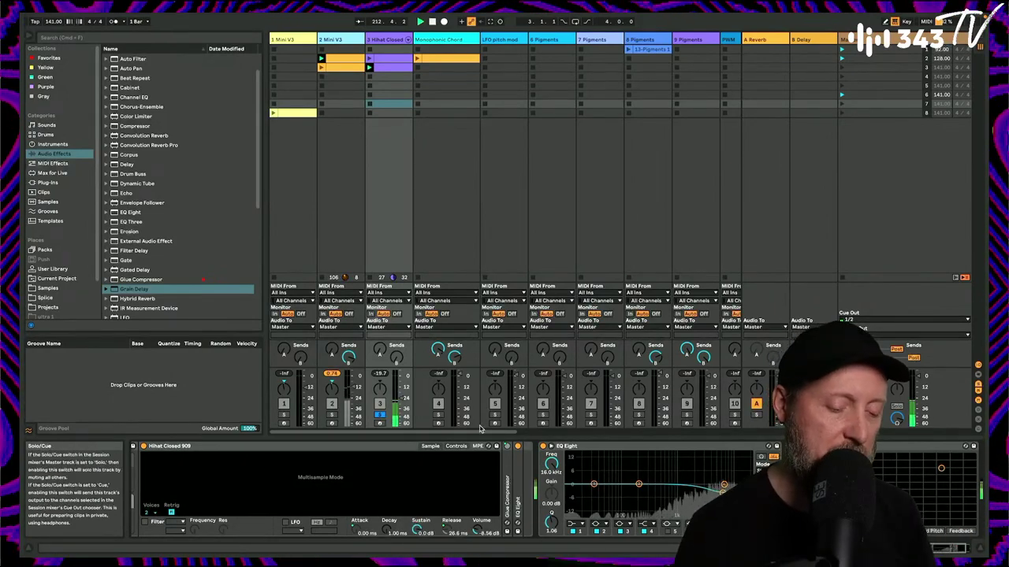
Move the Grain Delay ahead of the last EQ Eight, and set that EQ's low band to about 791 Hz.
drag(391, 431, 479, 430)
drag(867, 447, 656, 495)
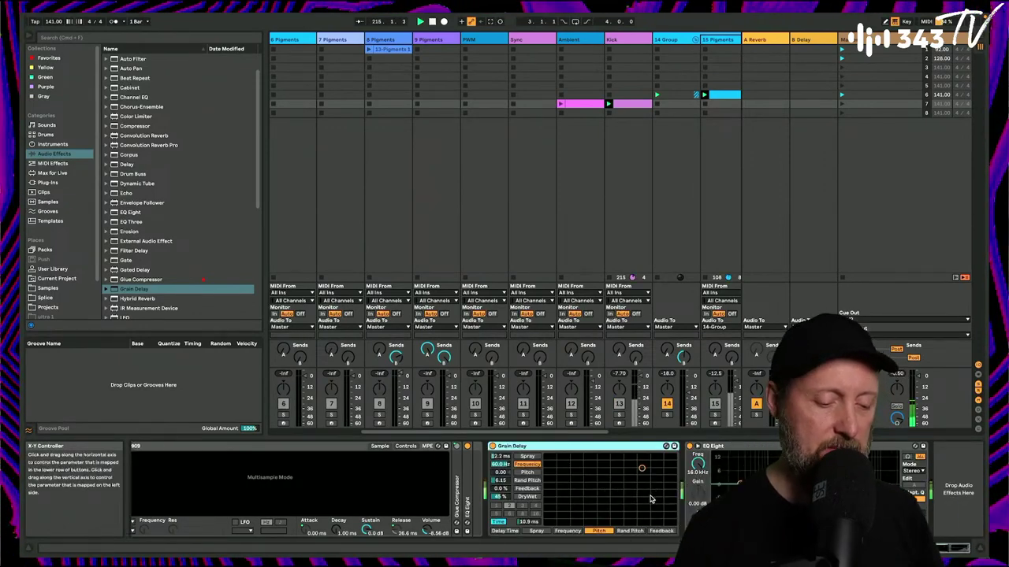
click(719, 483)
click(725, 475)
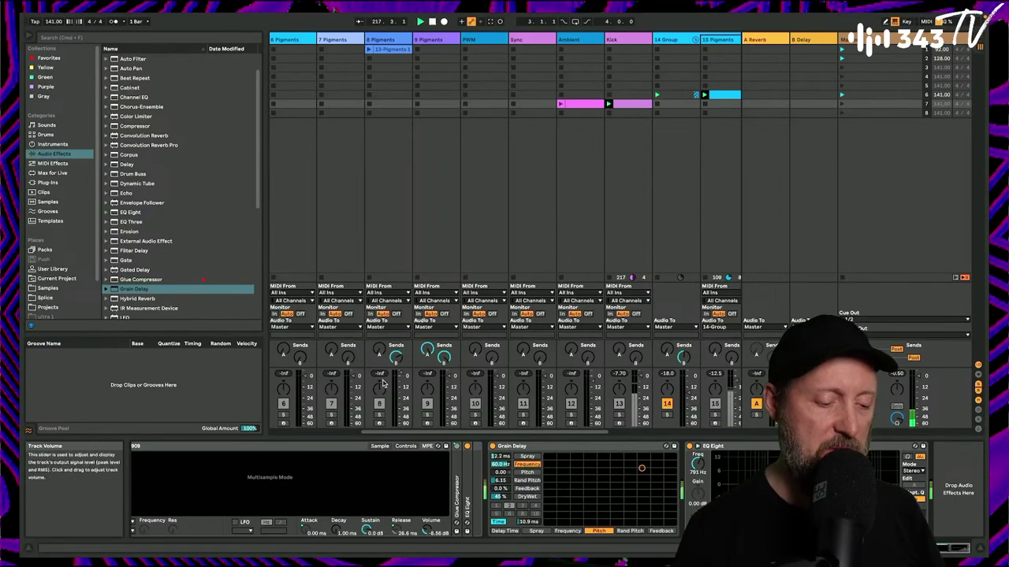
Select the 17 Group track and launch the scene 6 clips on the 20 Pigments and 21 Pigments tracks.
scroll(382, 416, left, 5)
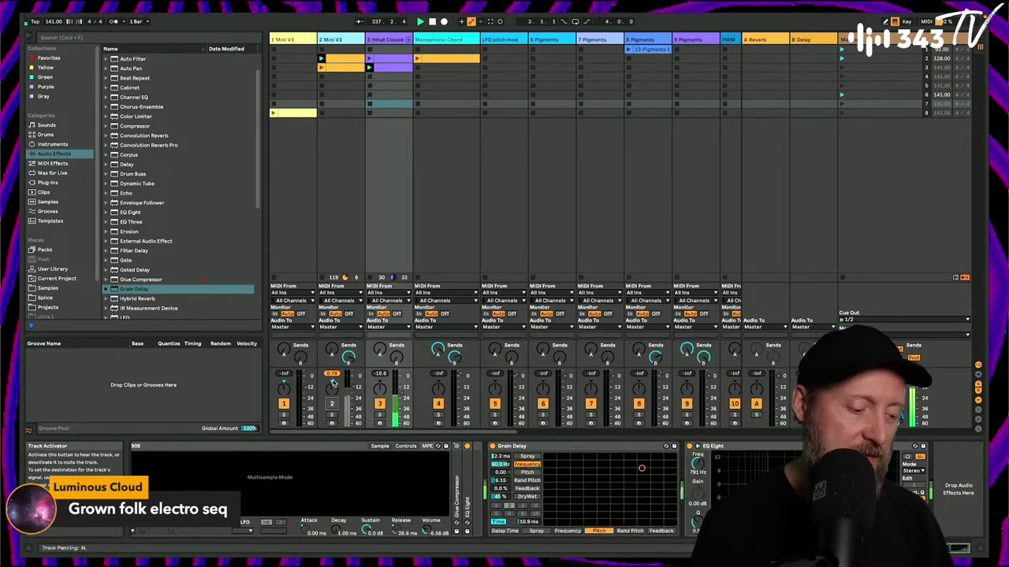
scroll(635, 256, right, 5)
scroll(634, 256, right, 4)
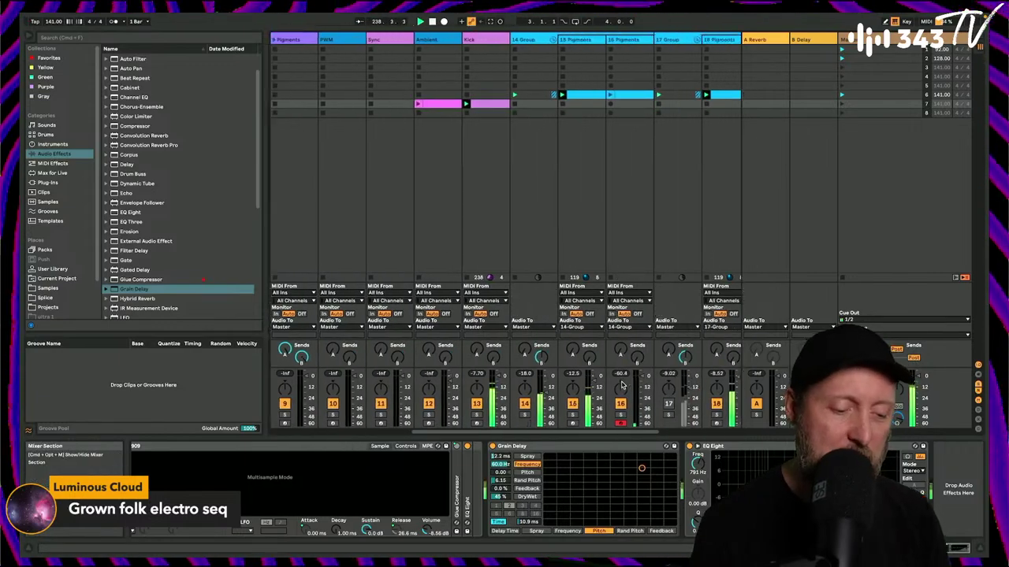
scroll(541, 224, right, 2)
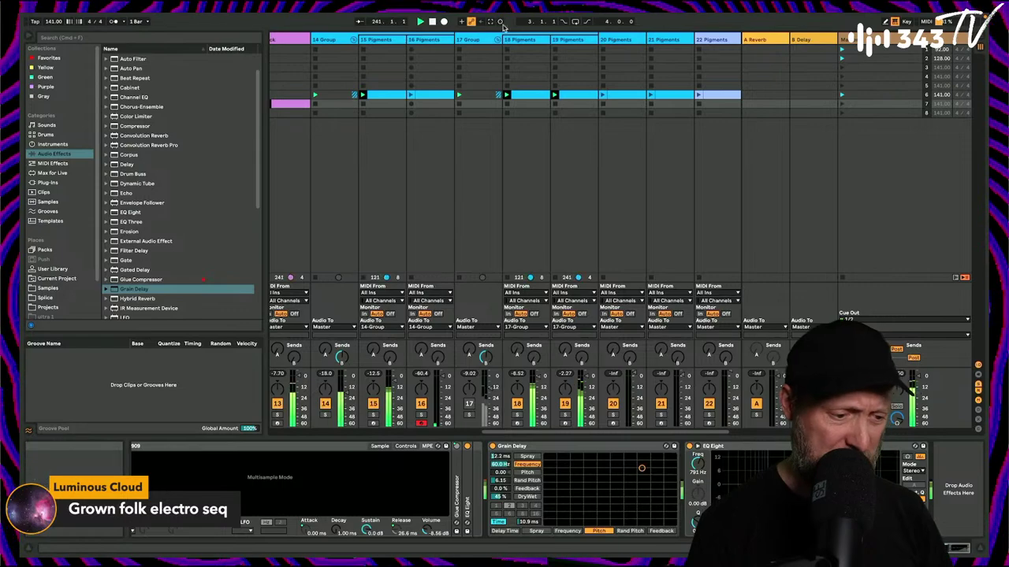
click(473, 390)
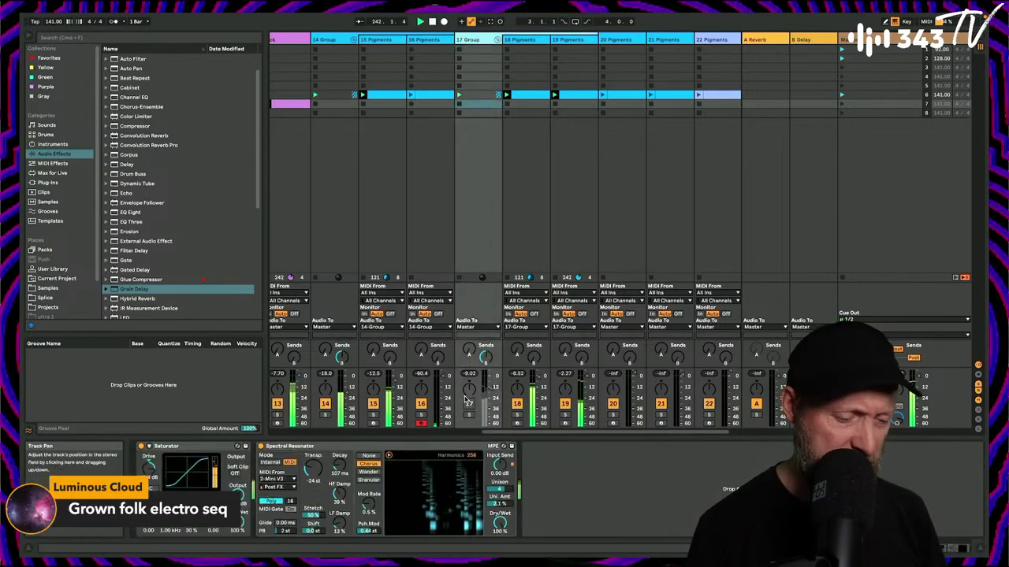
scroll(520, 236, right, 2)
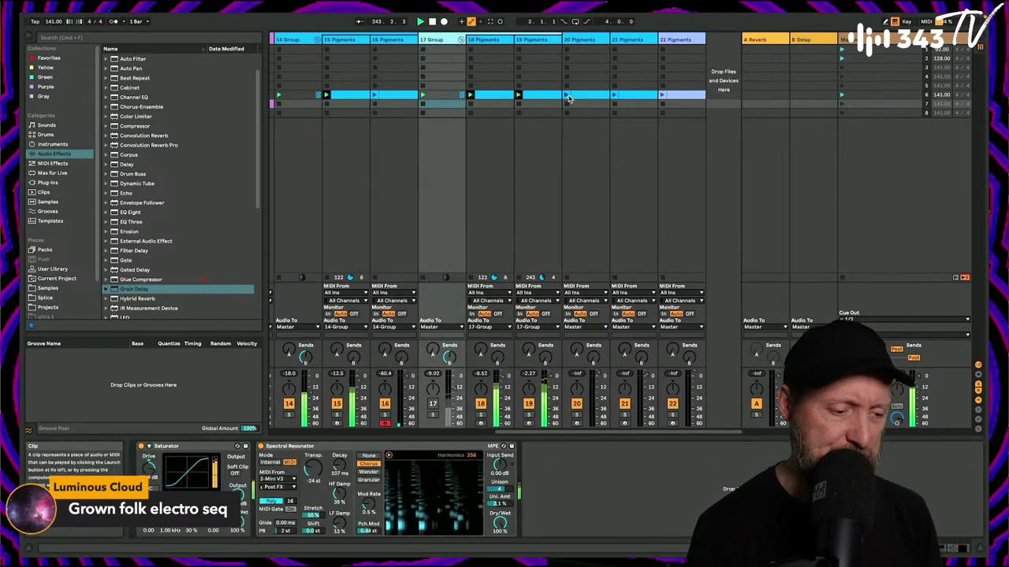
click(566, 95)
click(615, 94)
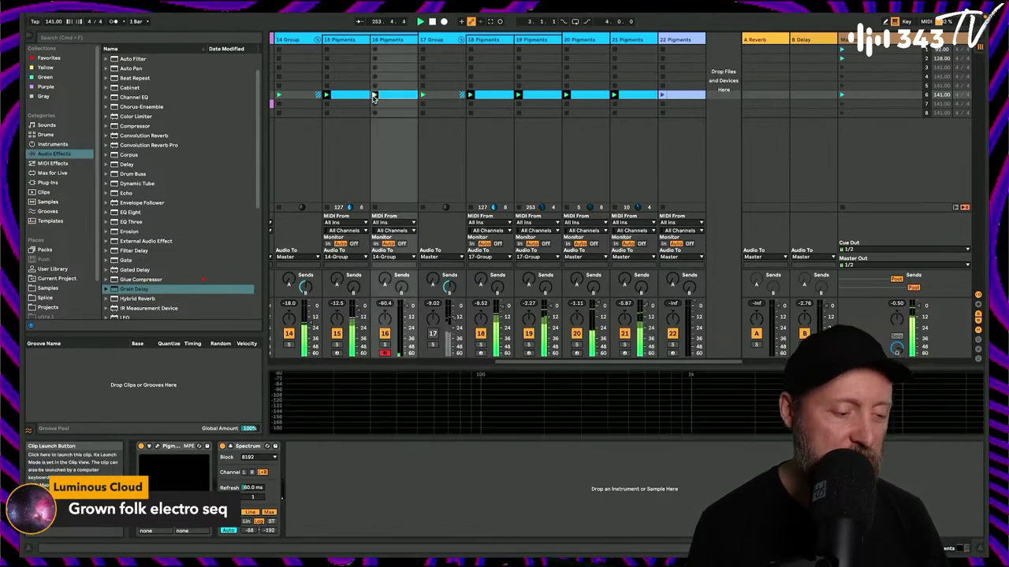
Audition the 16 Pigments clip and disarm its track, and stop the clips on the 20 and 21 Pigments tracks.
click(375, 96)
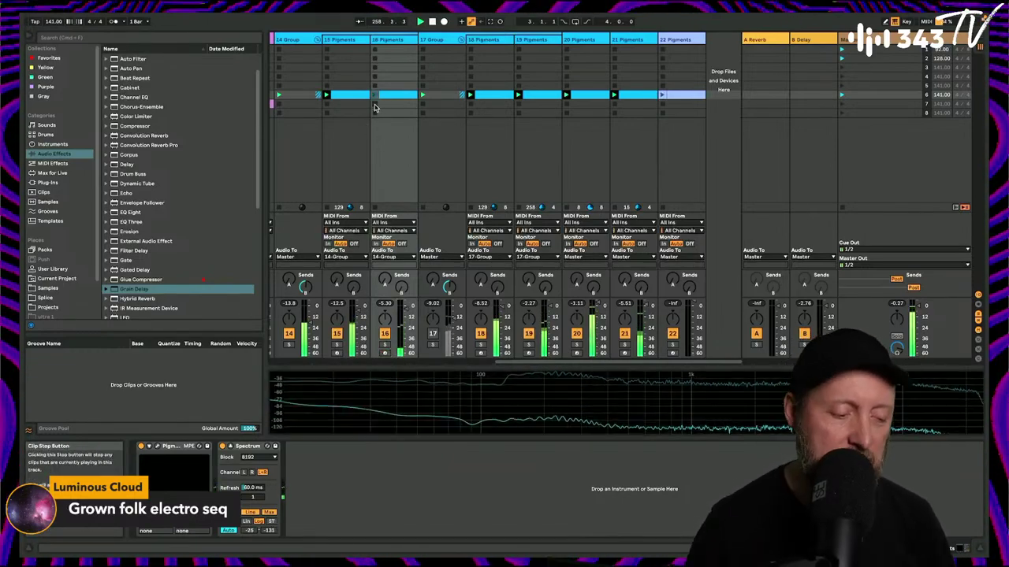
click(385, 352)
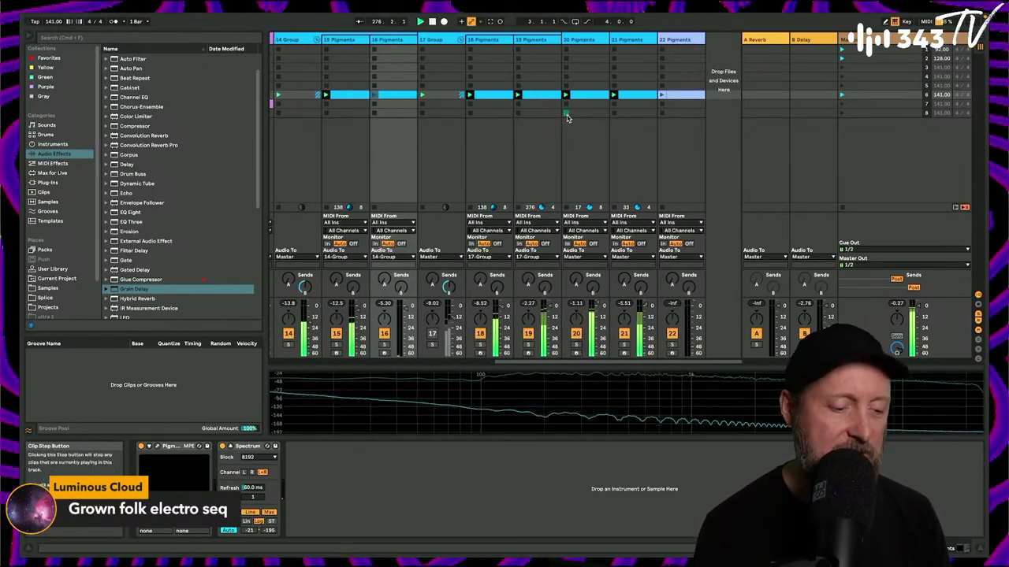
click(615, 115)
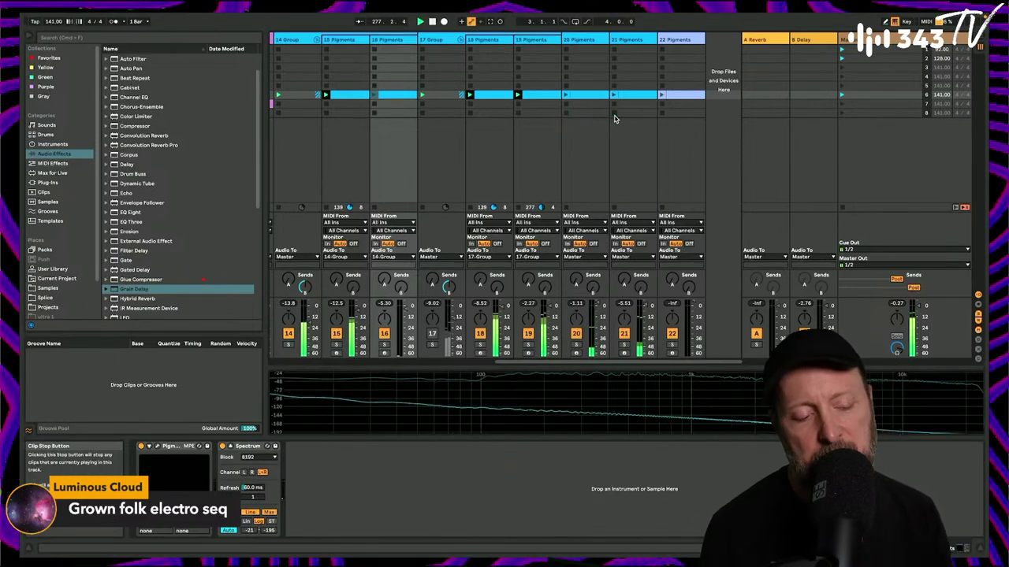
Launch the scene 8 clip on the 1 Mini V3 track and open its notes for editing.
scroll(615, 119, left, 3)
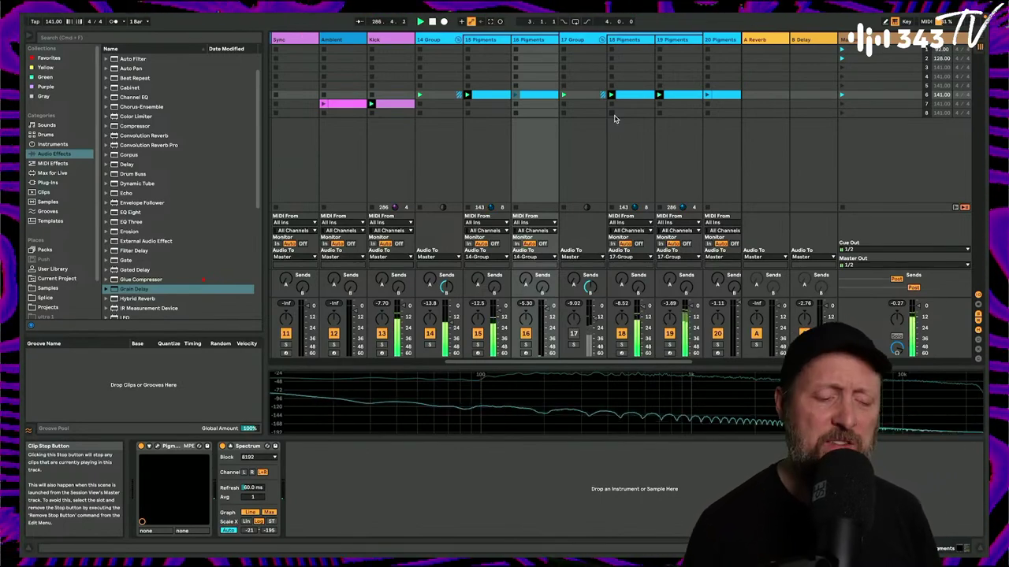
scroll(453, 164, left, 5)
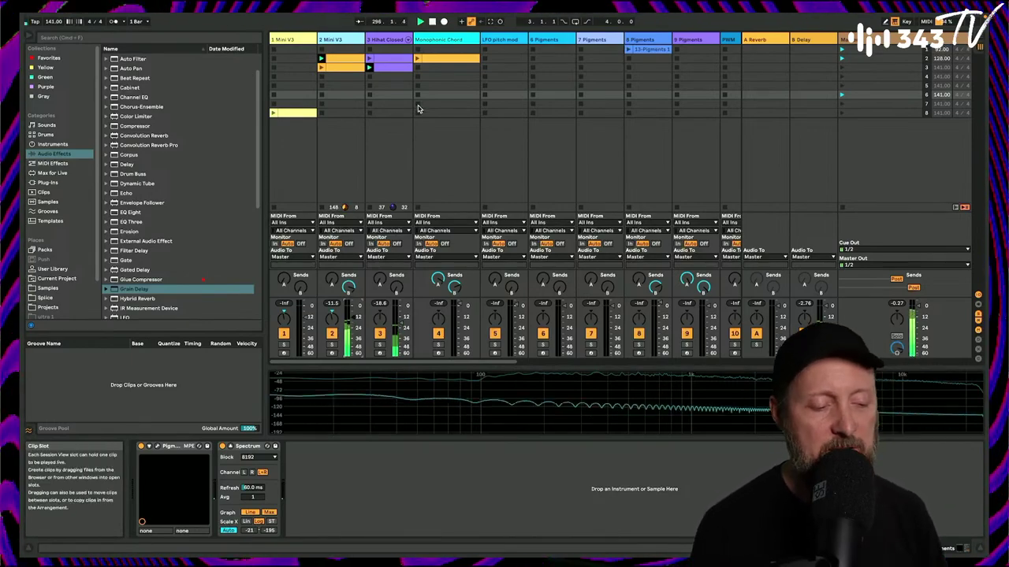
click(274, 114)
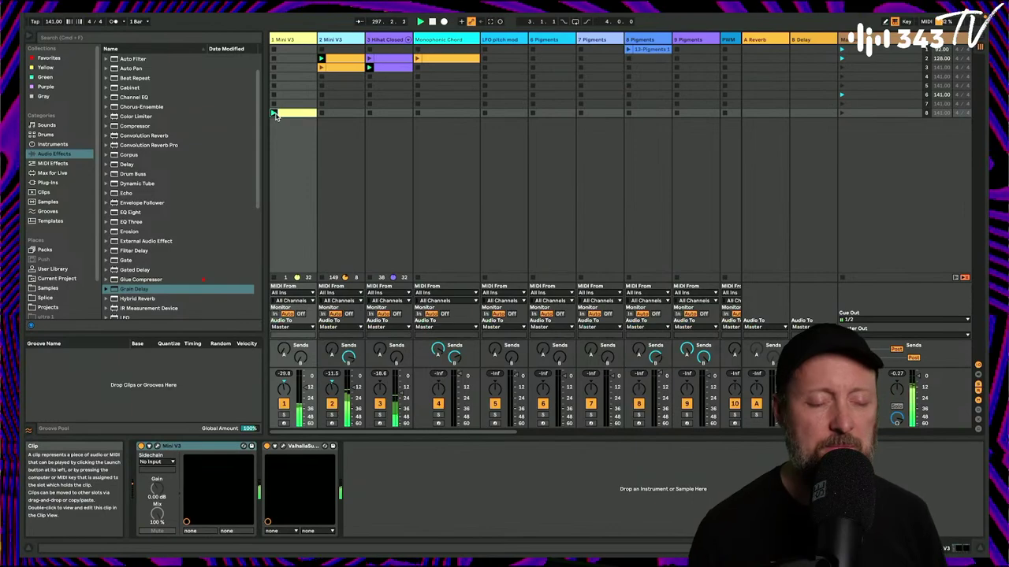
double_click(283, 113)
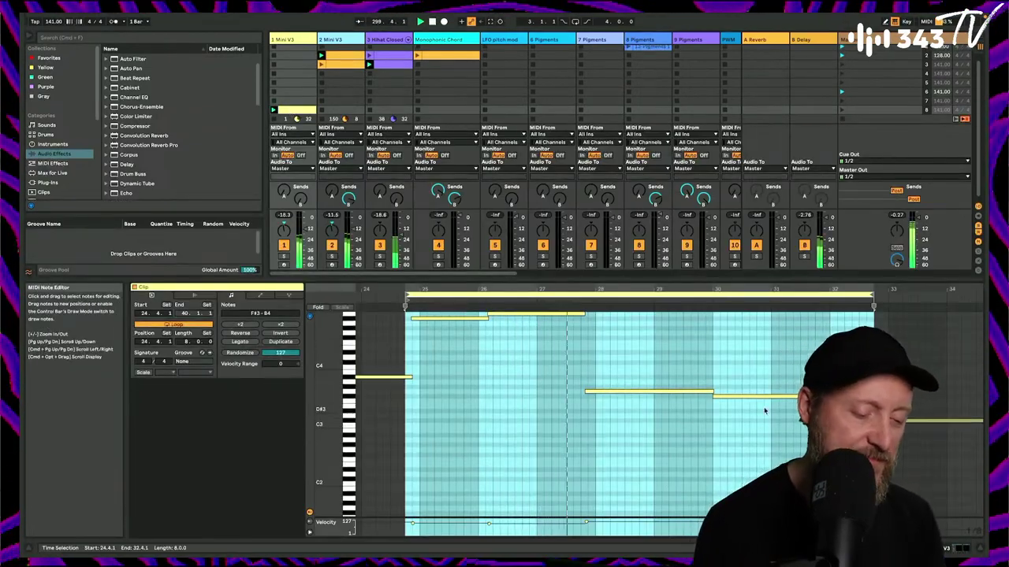
Deactivate the long G3 and F#3 notes from late bar 27 to bar 33, and stop the 1 Mini V3 clip.
drag(574, 402, 602, 409)
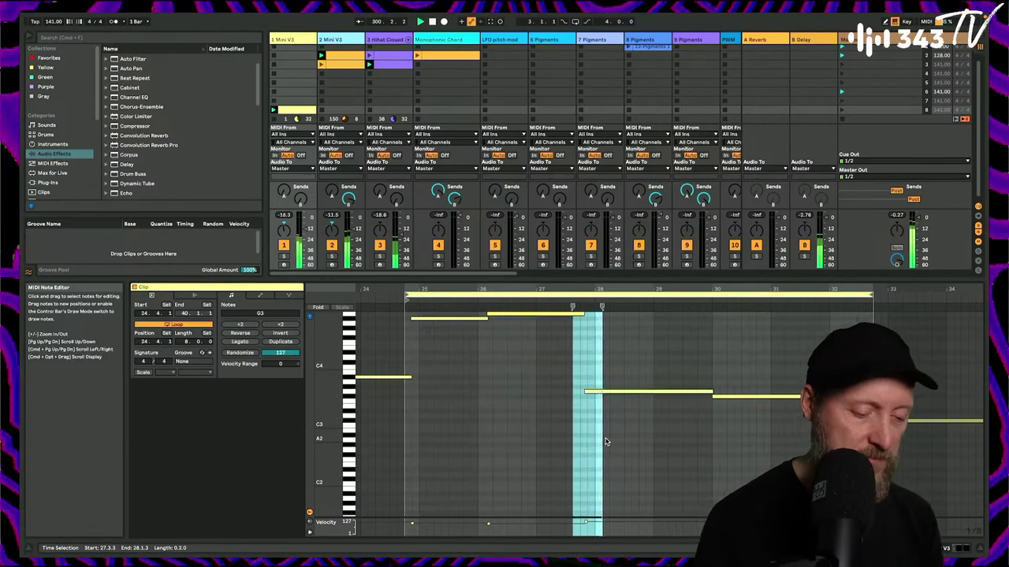
click(582, 388)
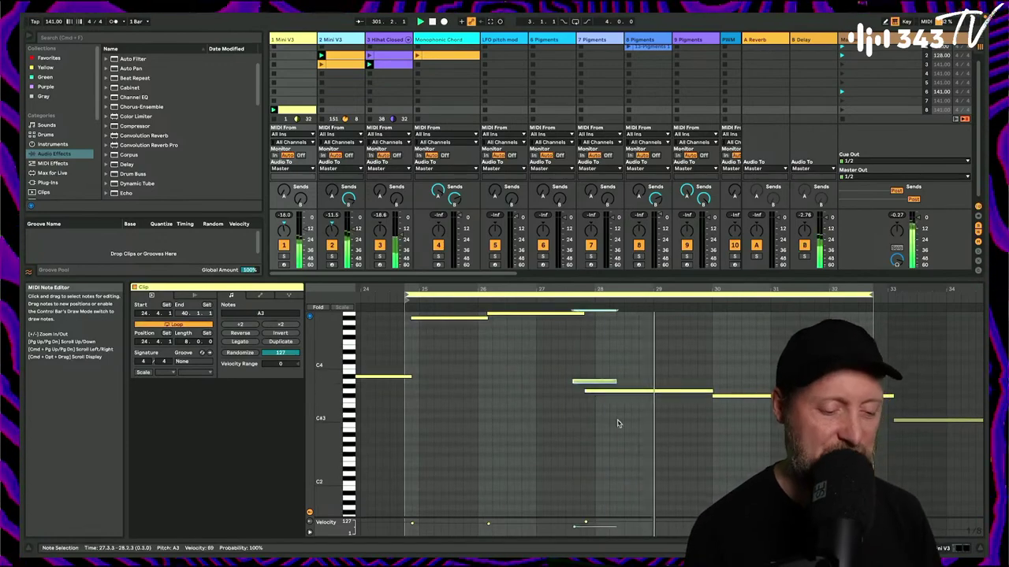
click(584, 391)
drag(694, 376, 733, 423)
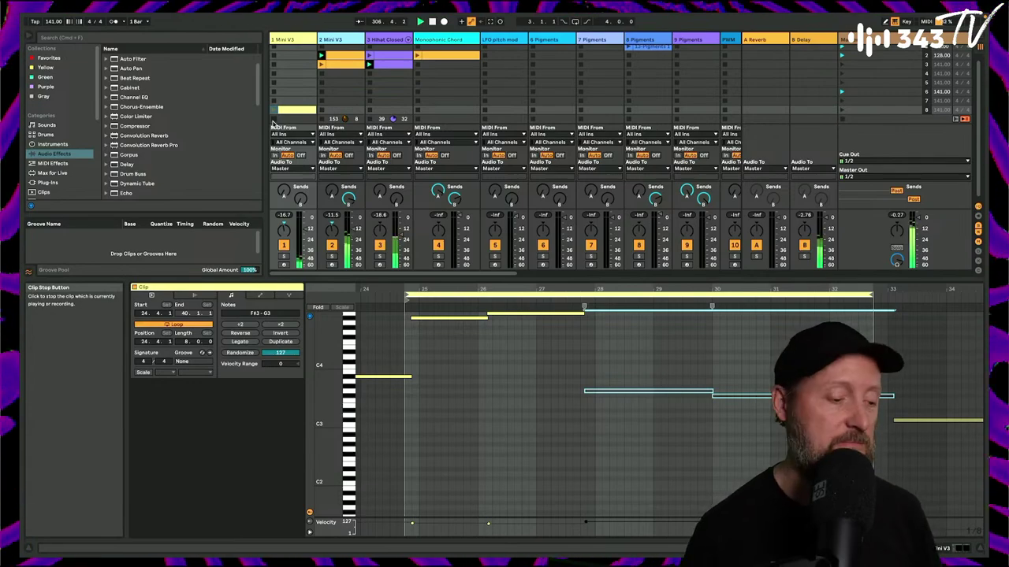
Launch the scene 6 clip on the 21 Pigments track and set the track volume to -4.0 dB.
scroll(579, 82, right, 10)
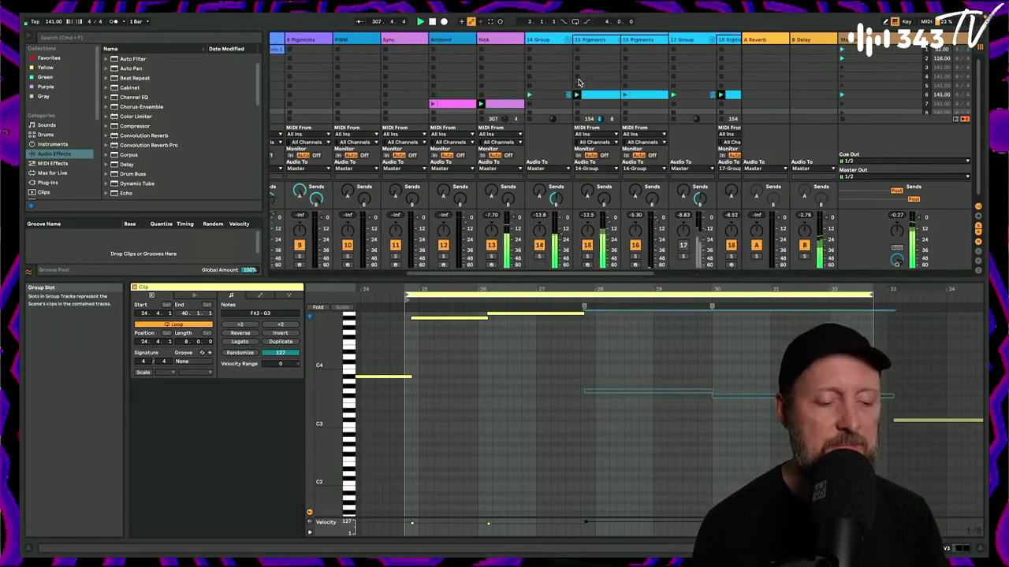
click(614, 95)
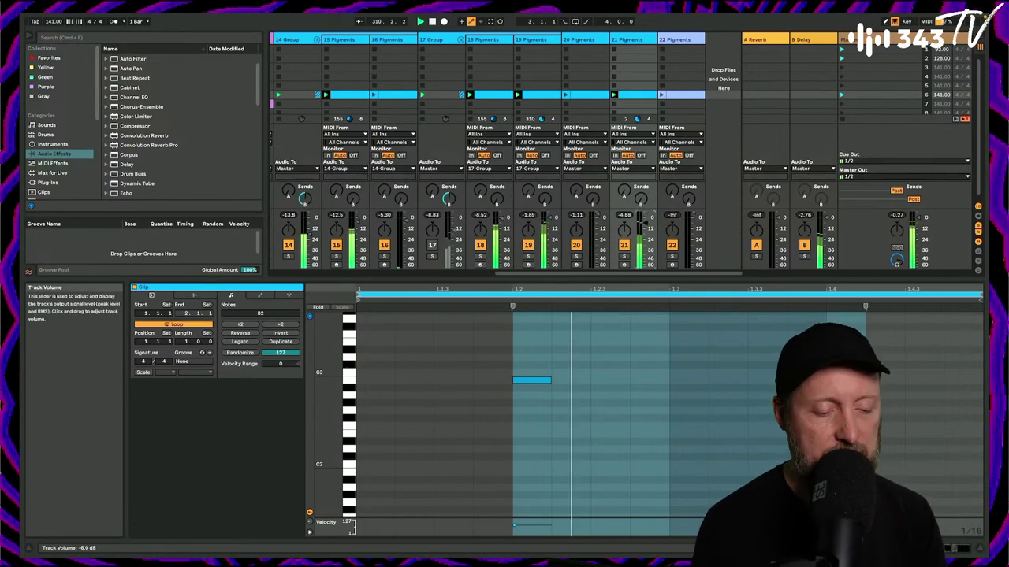
drag(644, 223, 645, 221)
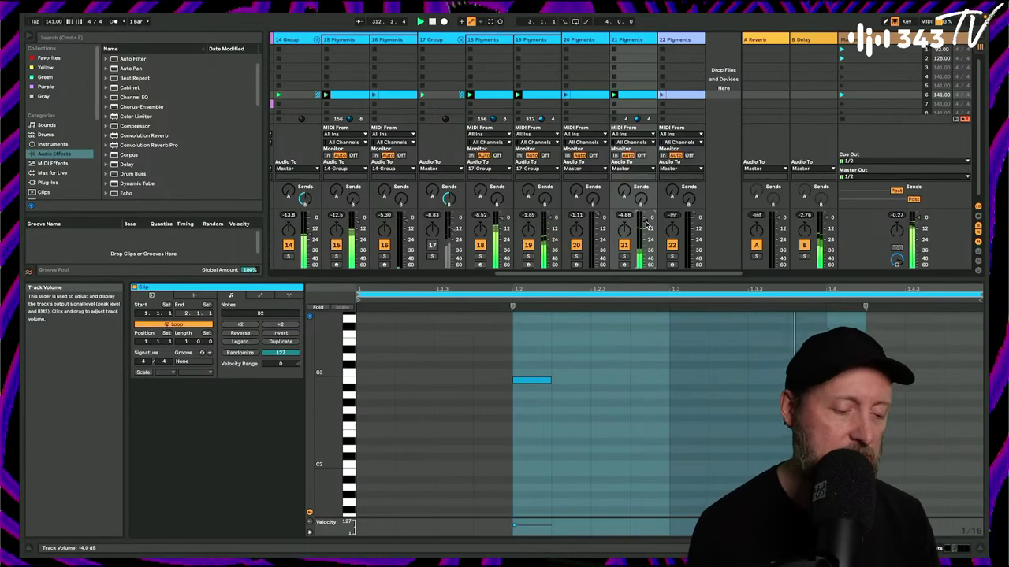
Select the 2 Mini V3 track.
scroll(459, 120, left, 10)
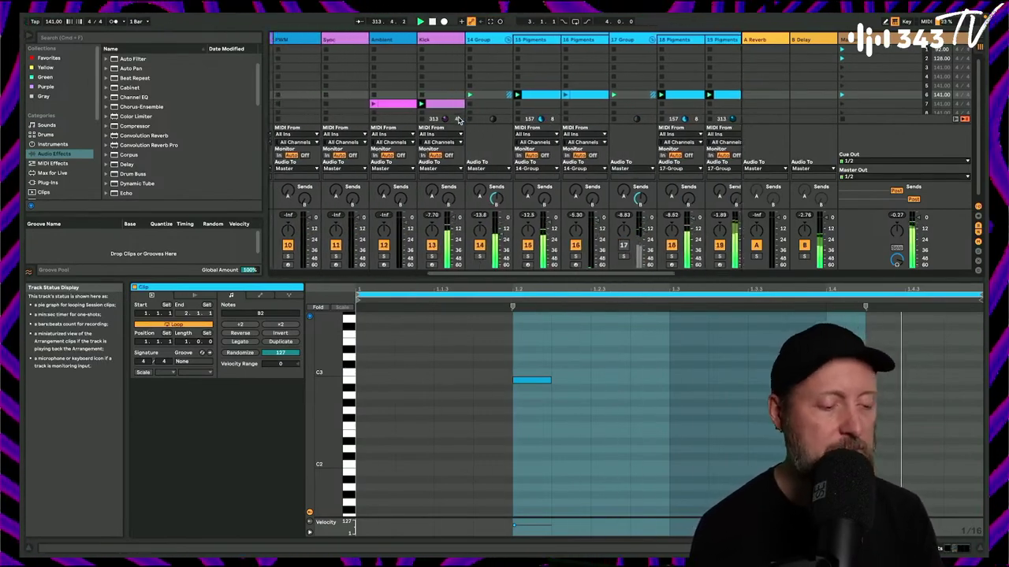
click(332, 38)
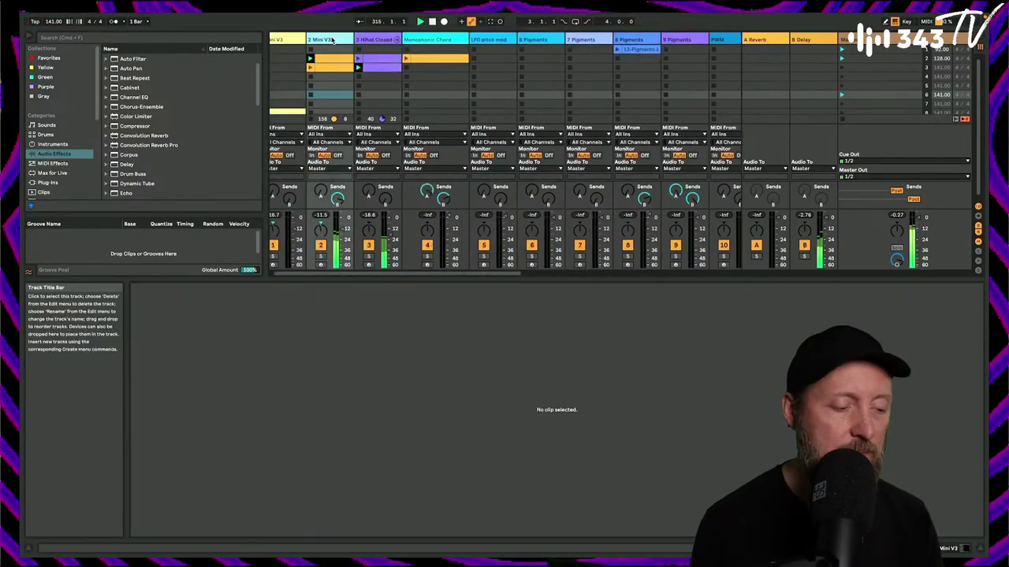
scroll(334, 39, left, 1)
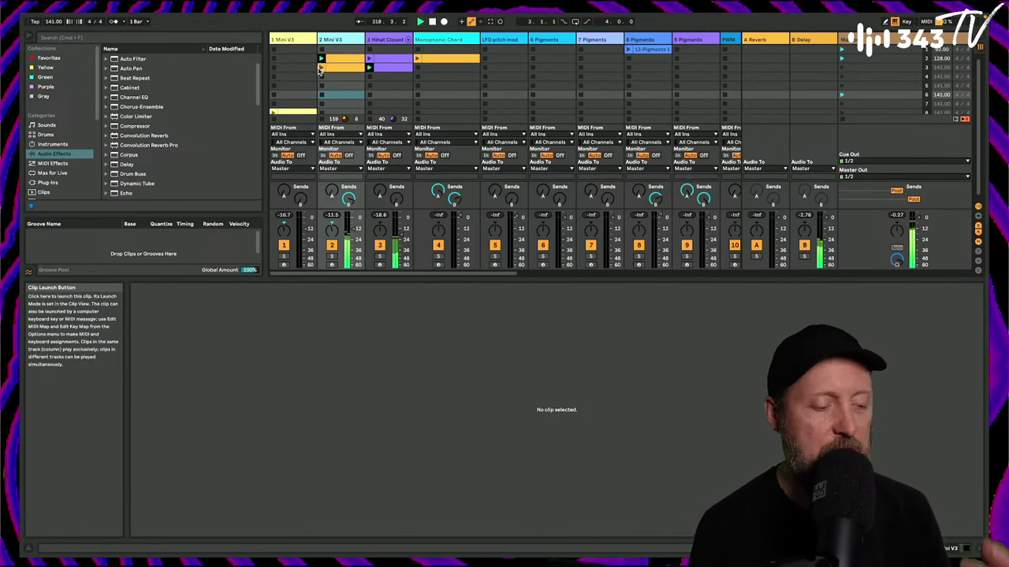
Open the scene 3 clip on the 2 Mini V3 track, audition it, and switch back to the scene 2 clip.
click(328, 70)
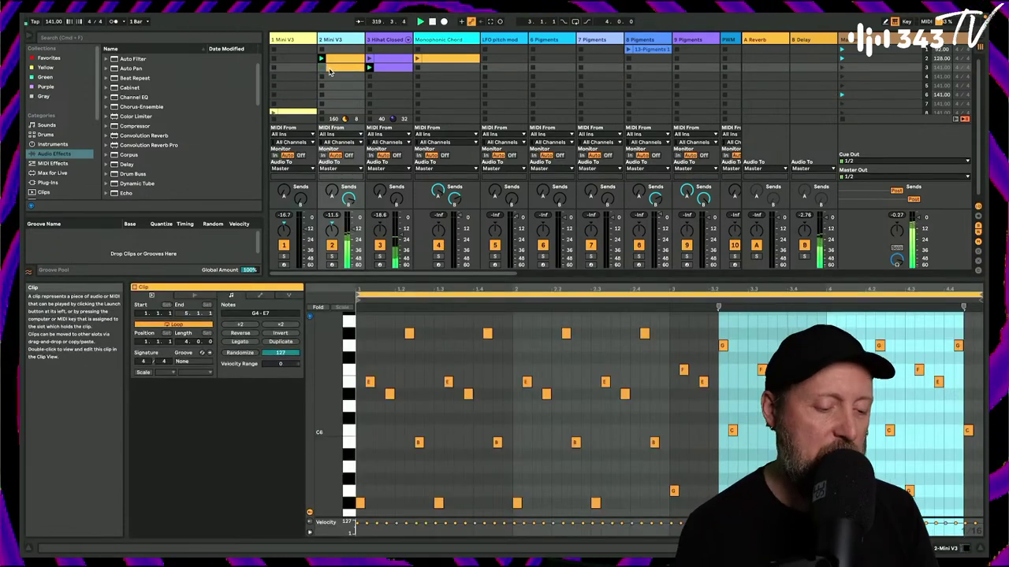
click(321, 67)
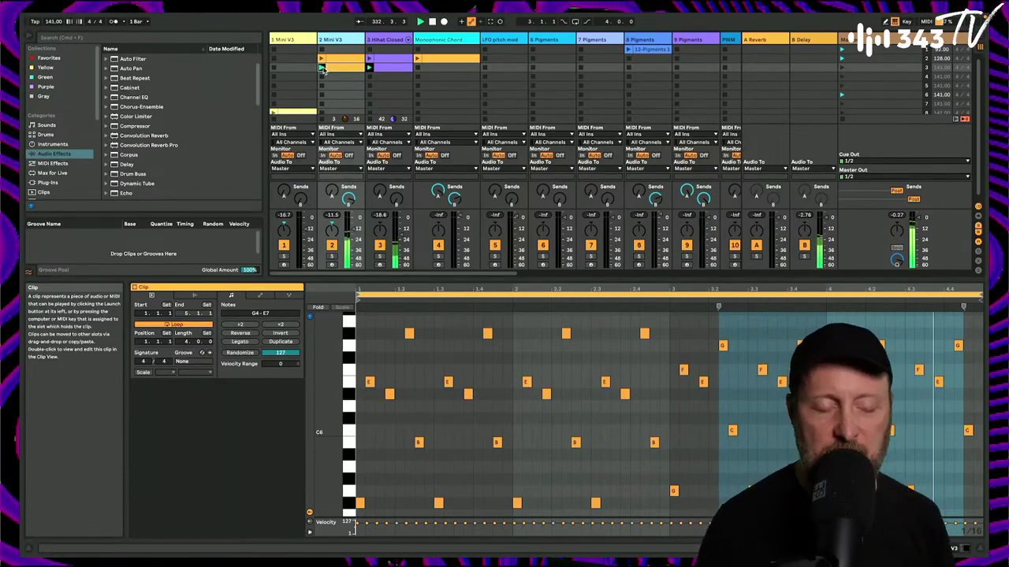
click(320, 58)
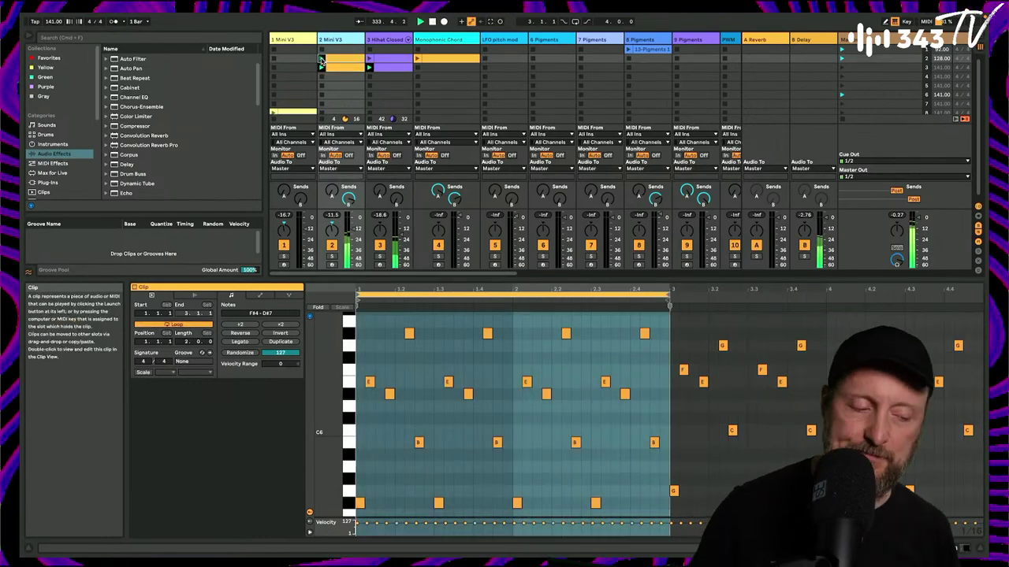
Launch the scene 2 Monophonic Chord clip, copy it to scene 3, and deactivate the A2 note in bar 3.
click(476, 244)
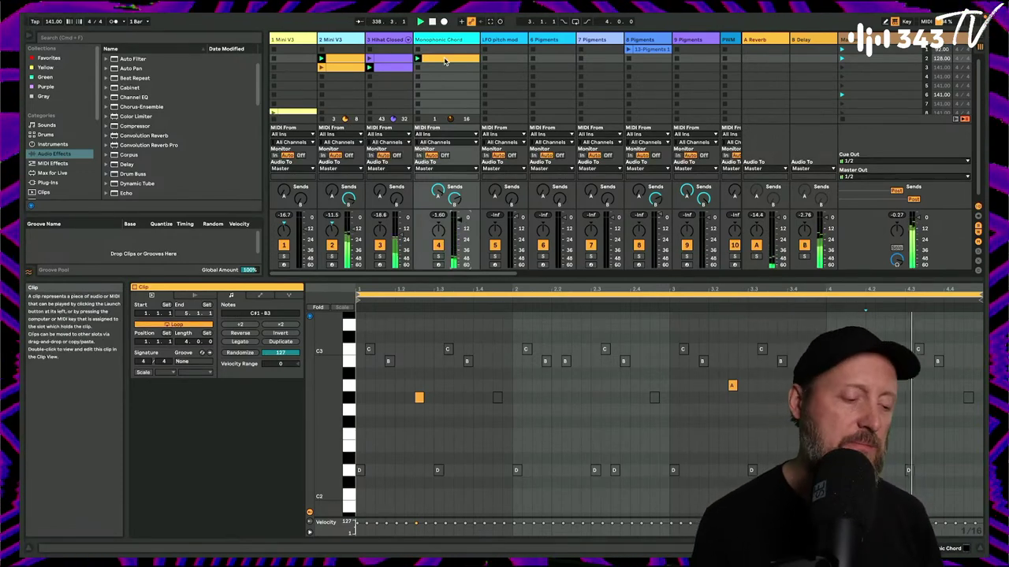
click(733, 385)
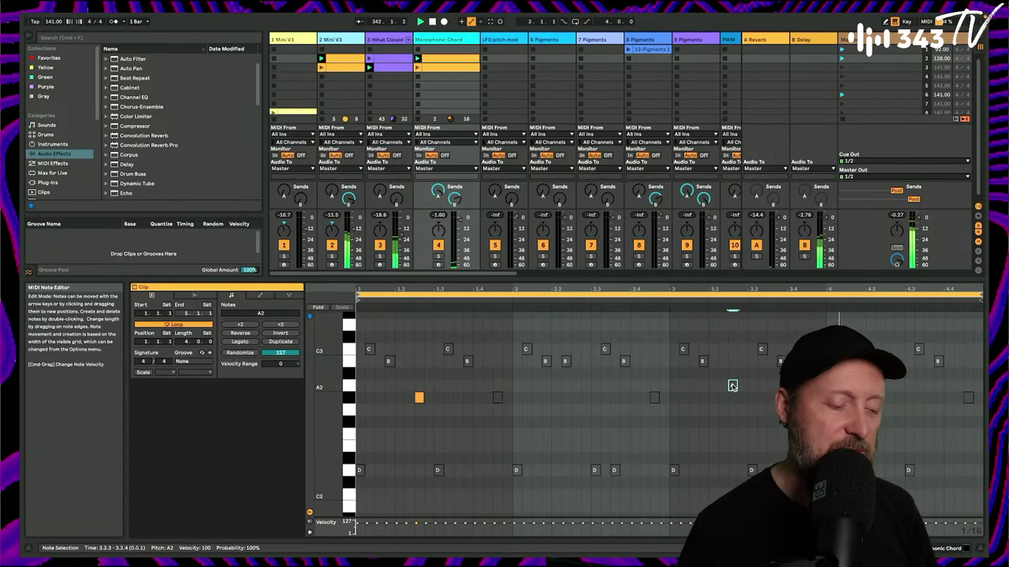
Open the Pigments instrument on the Monophonic Chord track and adjust the ENV VCA release.
double_click(450, 38)
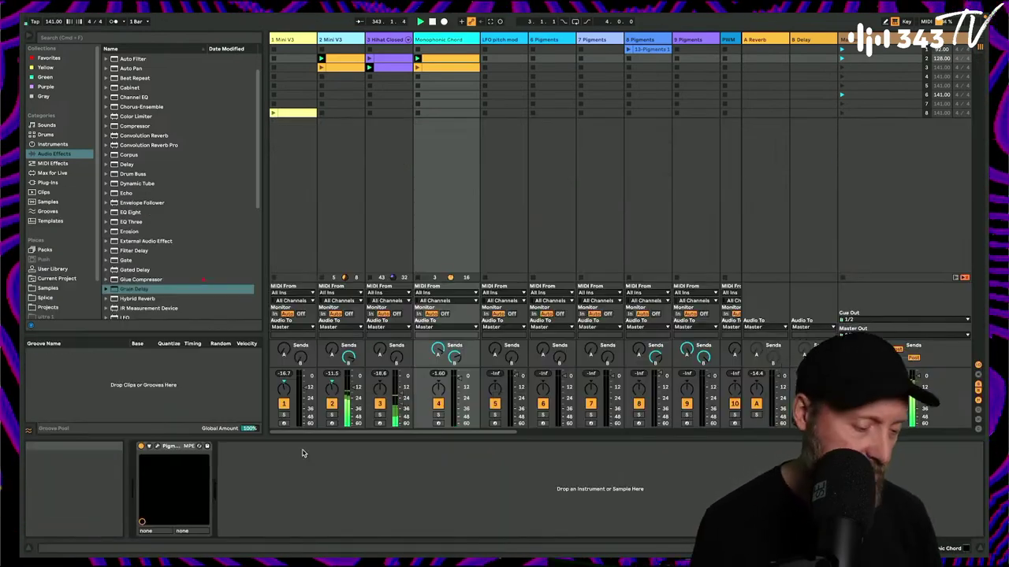
click(159, 447)
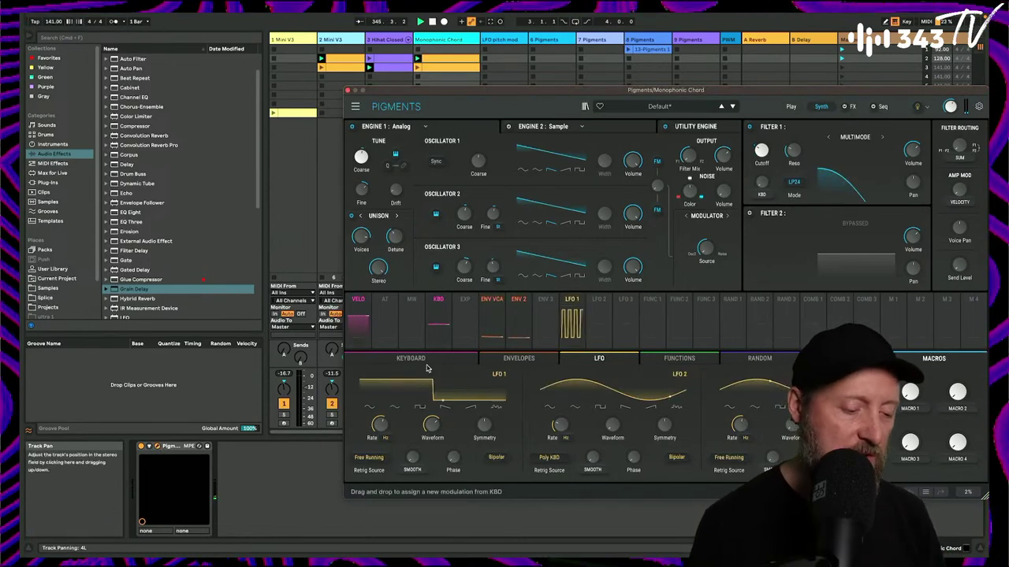
click(496, 306)
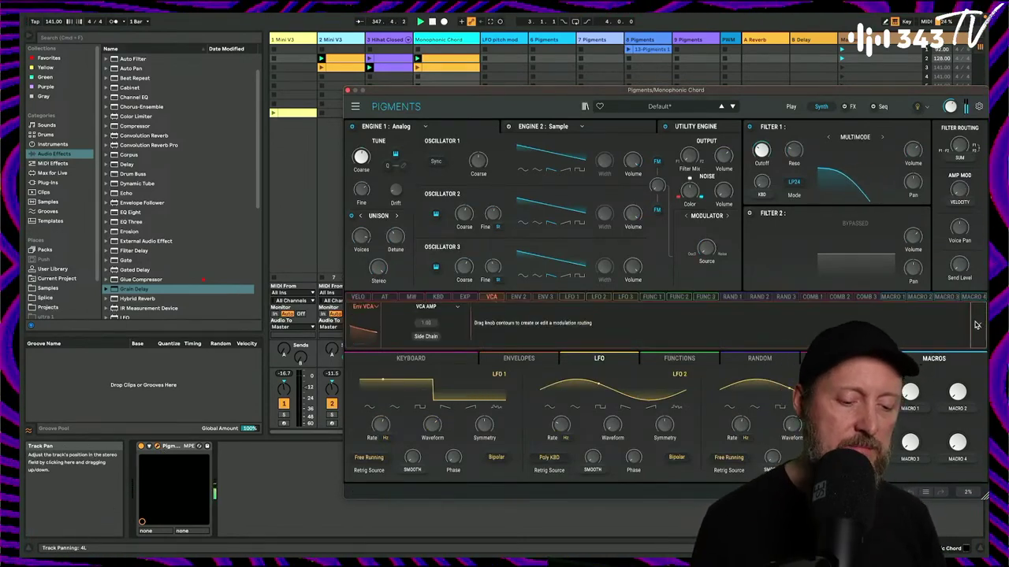
click(491, 302)
click(493, 320)
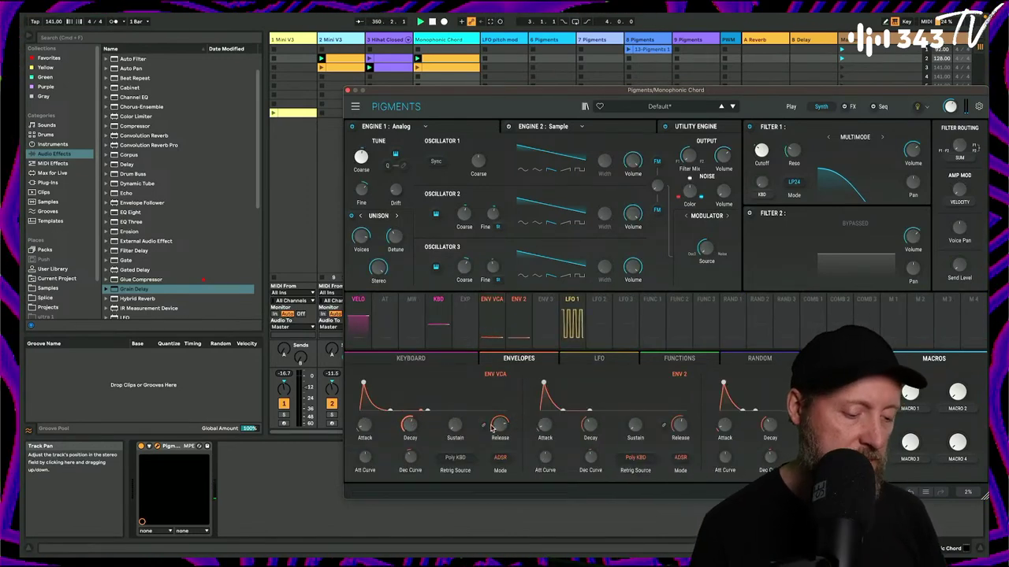
drag(501, 426, 501, 419)
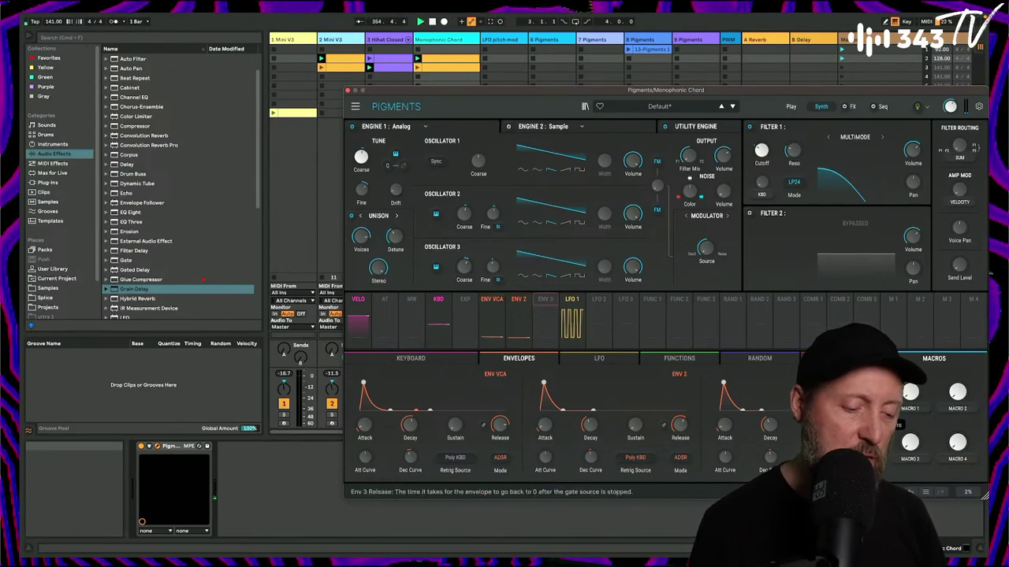
Raise the ENV 2 decay in Pigments to about 2.83 s.
drag(595, 429, 594, 425)
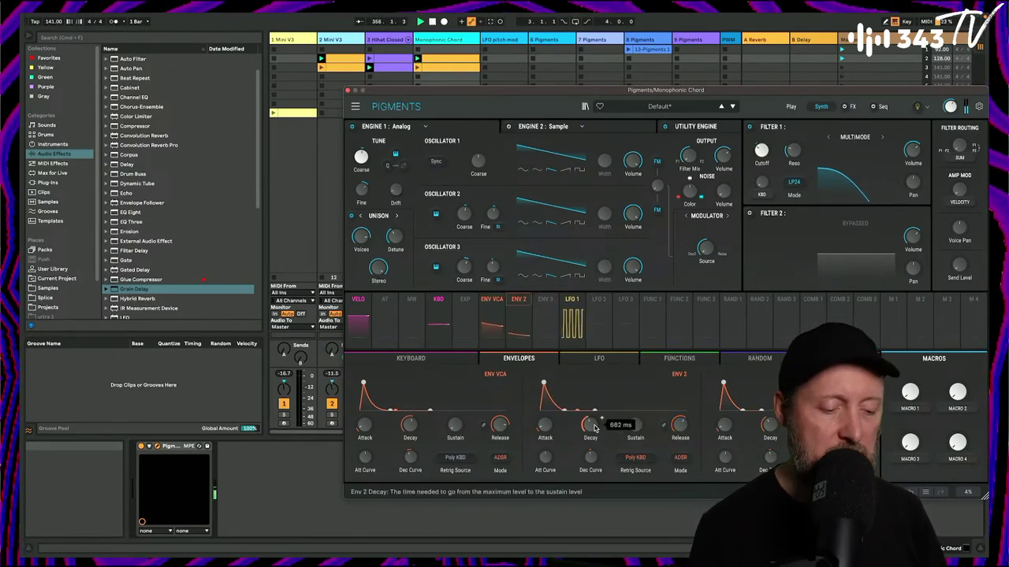
scroll(602, 418, up, 5)
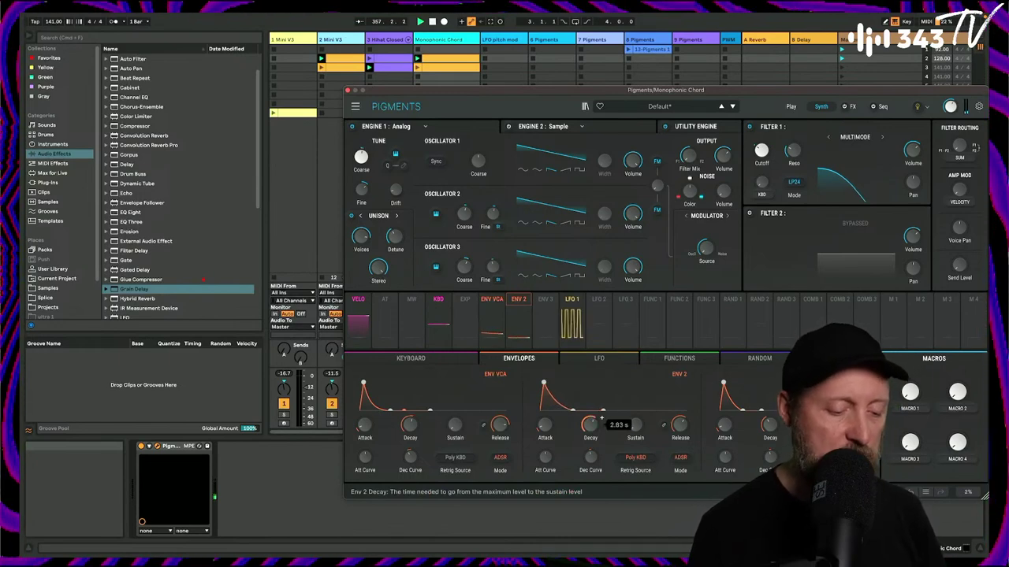
mouse_move(681, 430)
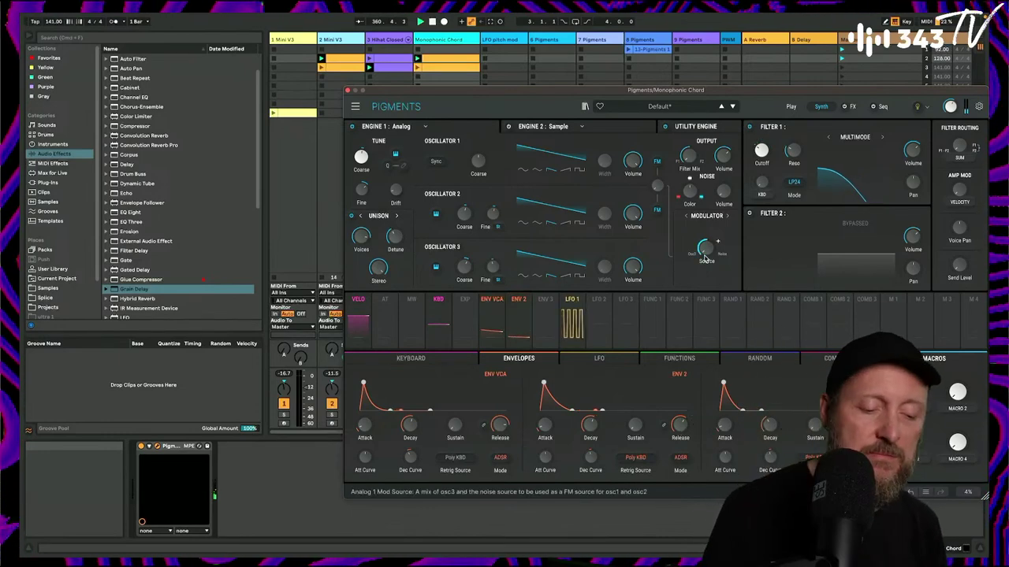
Adjust the Filter 1 cutoff and the ENV 2 release, and close the Pigments window.
mouse_move(770, 146)
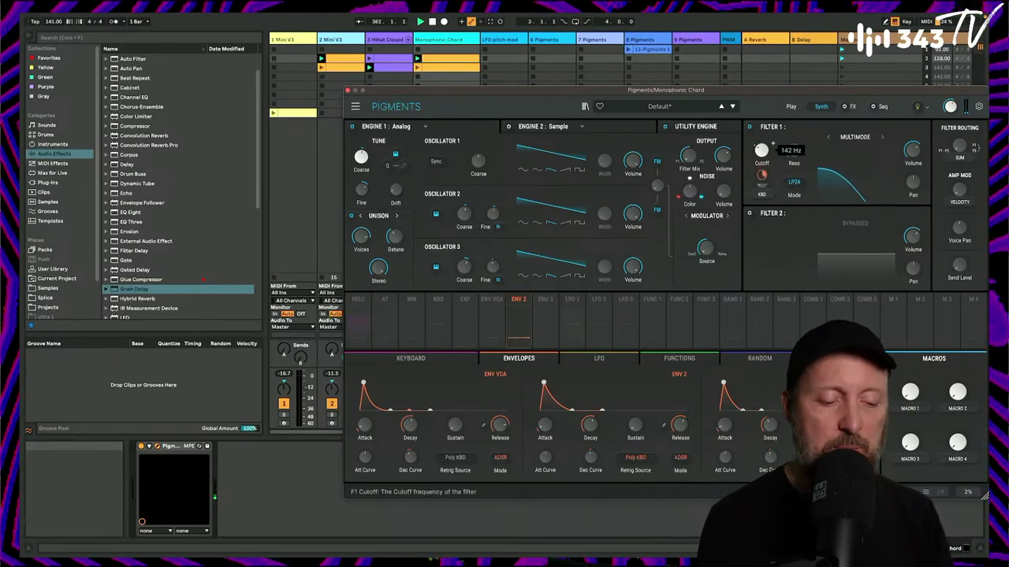
drag(773, 145, 774, 148)
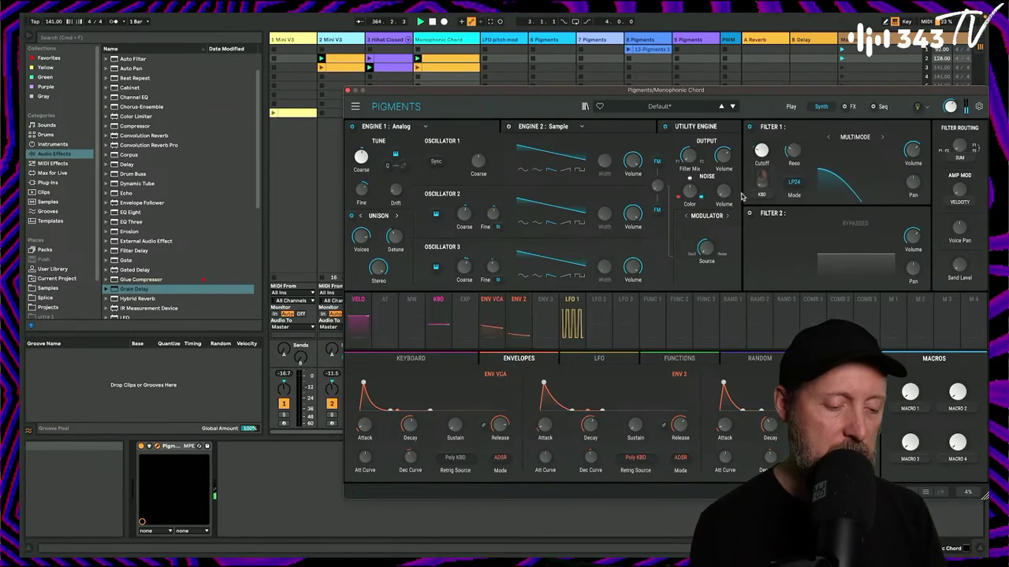
mouse_move(761, 153)
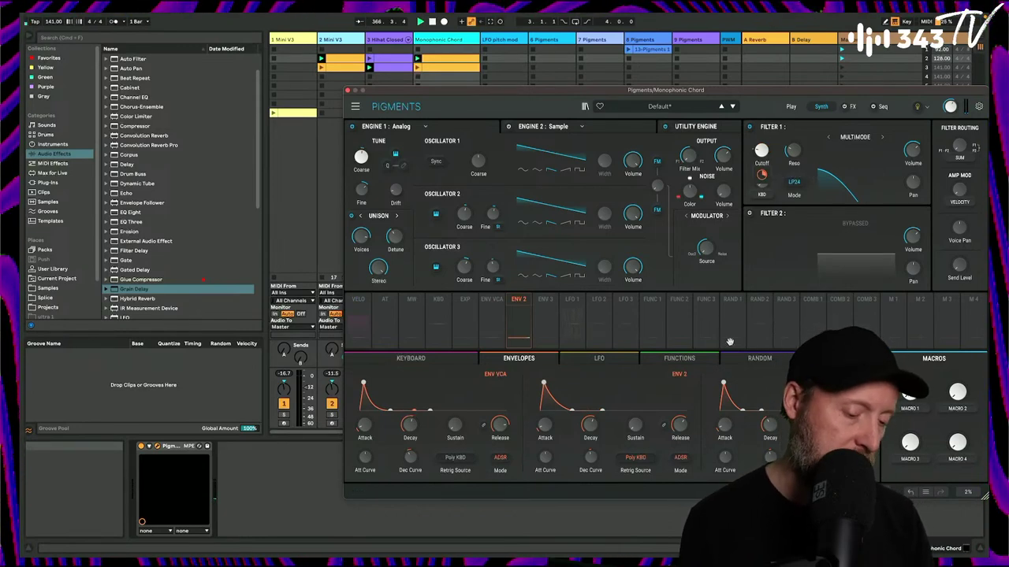
drag(680, 425, 680, 415)
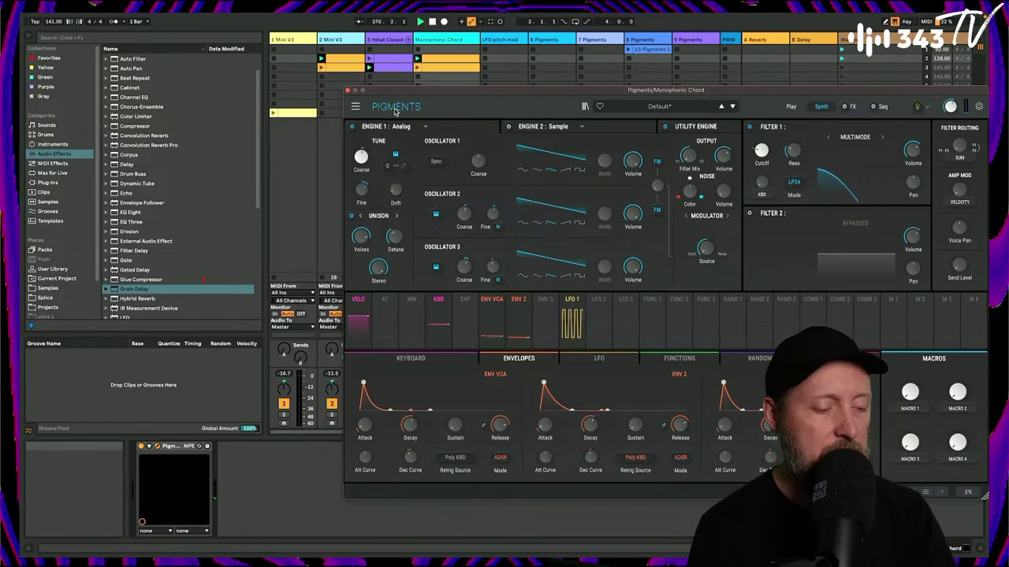
click(347, 91)
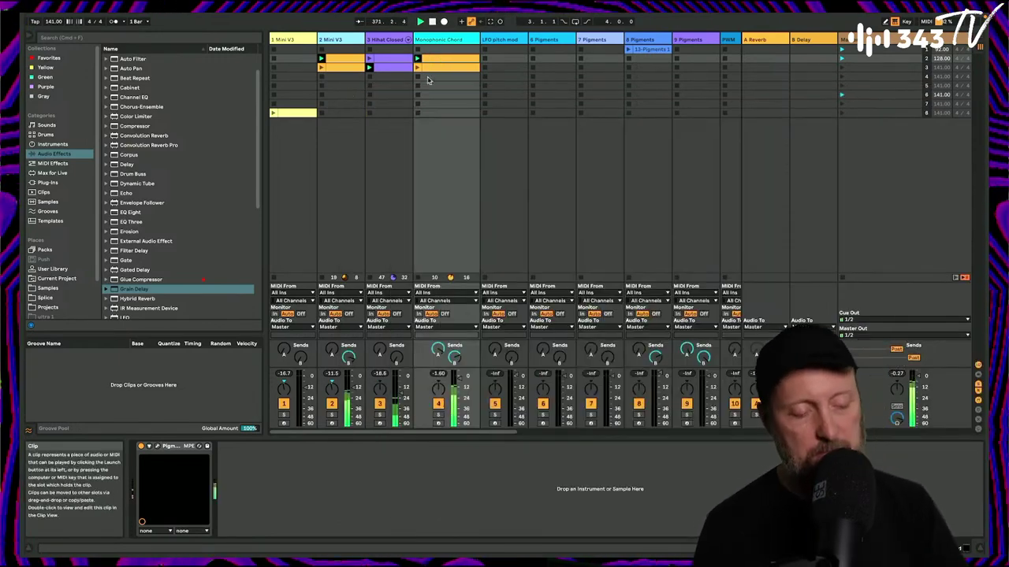
Audition the scene 8 clip on 1 Mini V3, and launch the scene 1 clip on 8 Pigments with a volume tweak.
click(273, 113)
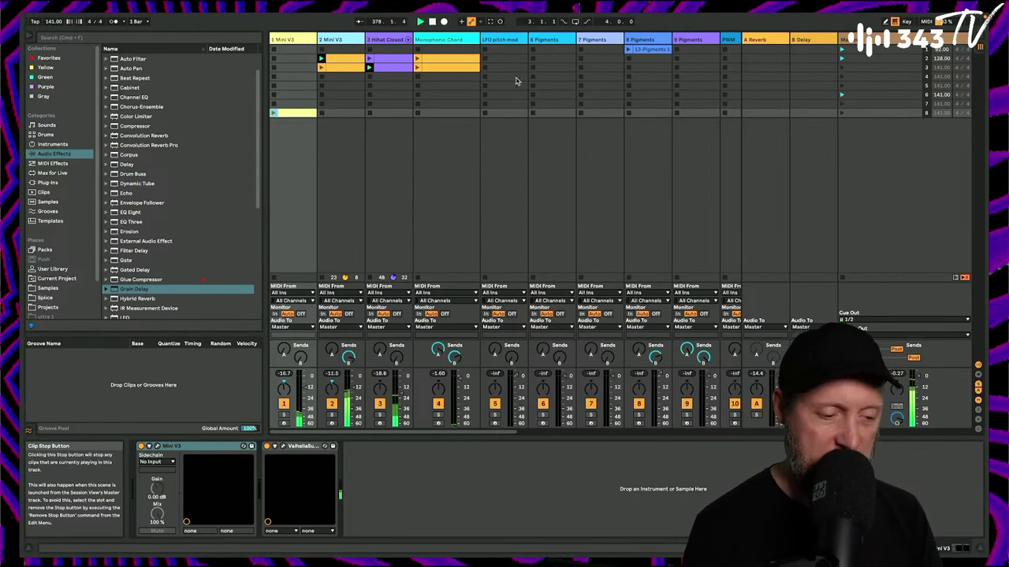
click(628, 49)
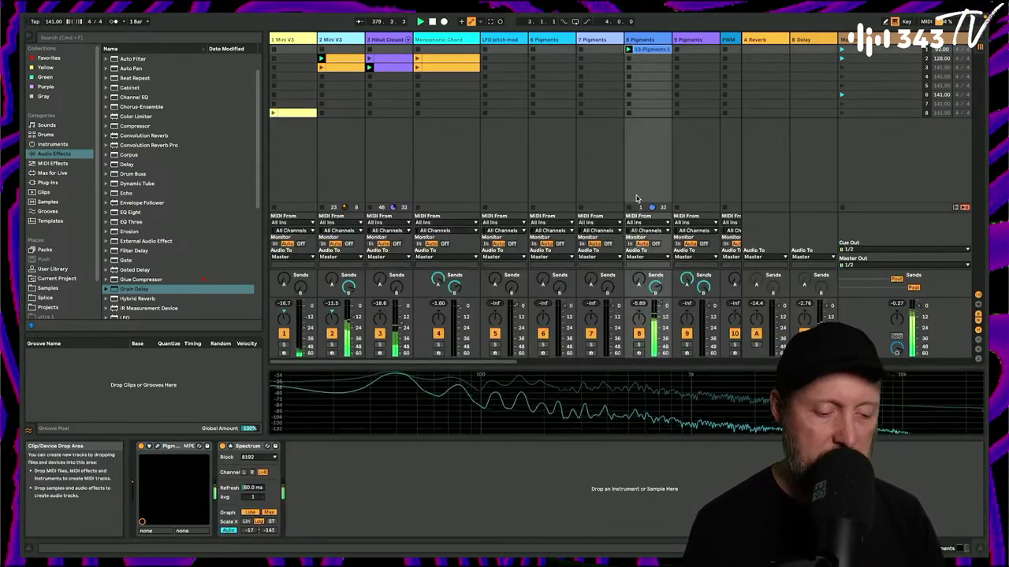
drag(660, 302, 659, 301)
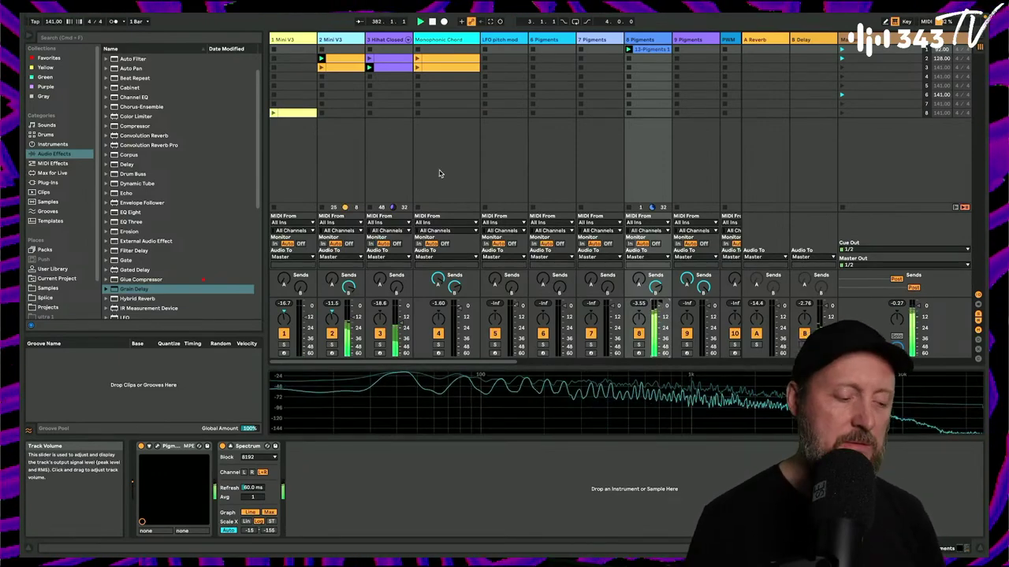
Launch the scene 3 clip on the 2 Mini V3 track and enlarge the Spectrum display of the 8 Pigments track.
click(323, 68)
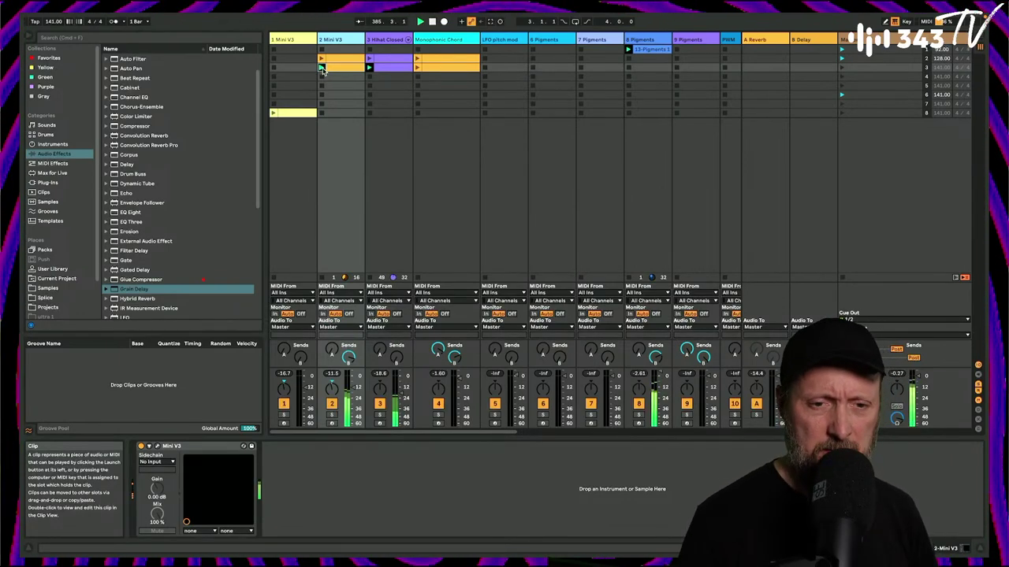
click(647, 40)
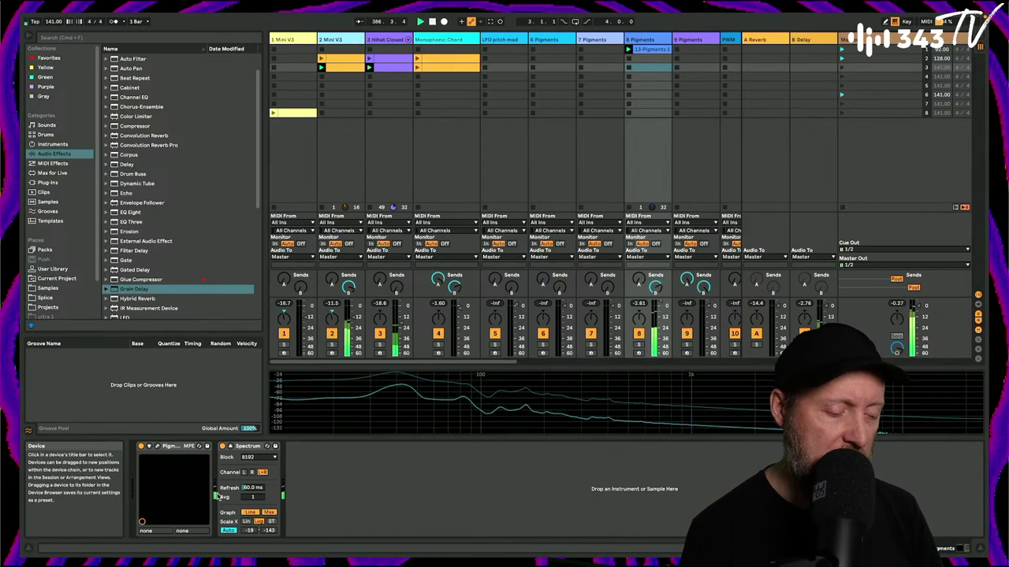
drag(396, 366, 406, 154)
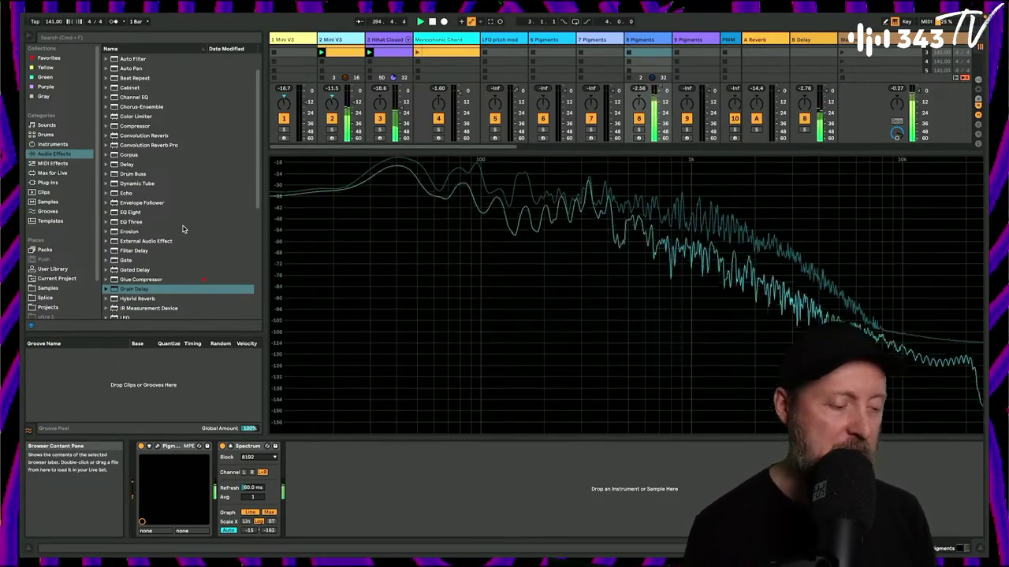
Add a Saturator to the 8 Pigments track with 14.3 dB drive and -11.7 dB output.
scroll(169, 257, down, 3)
scroll(170, 257, down, 6)
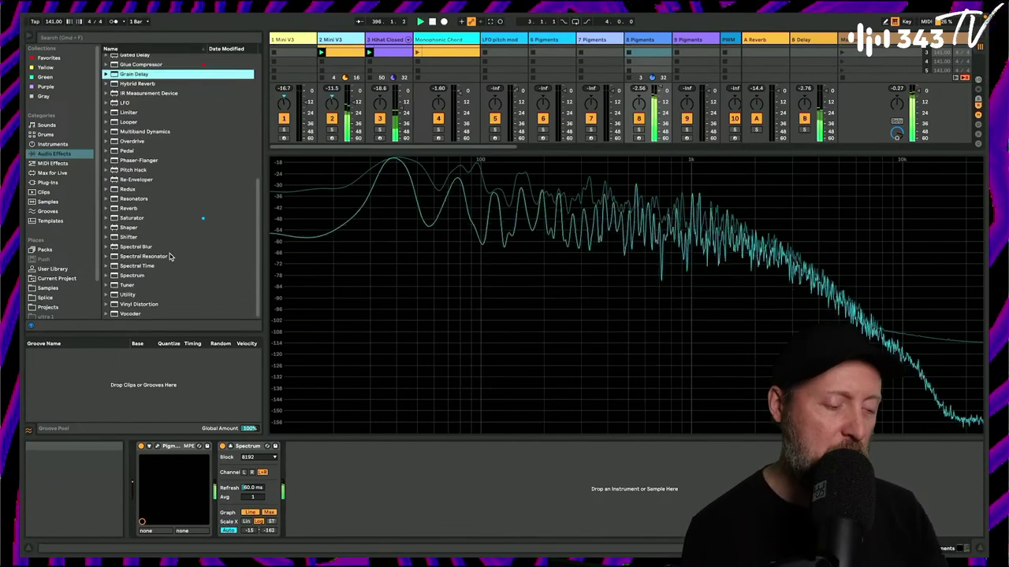
click(132, 219)
drag(322, 484, 323, 486)
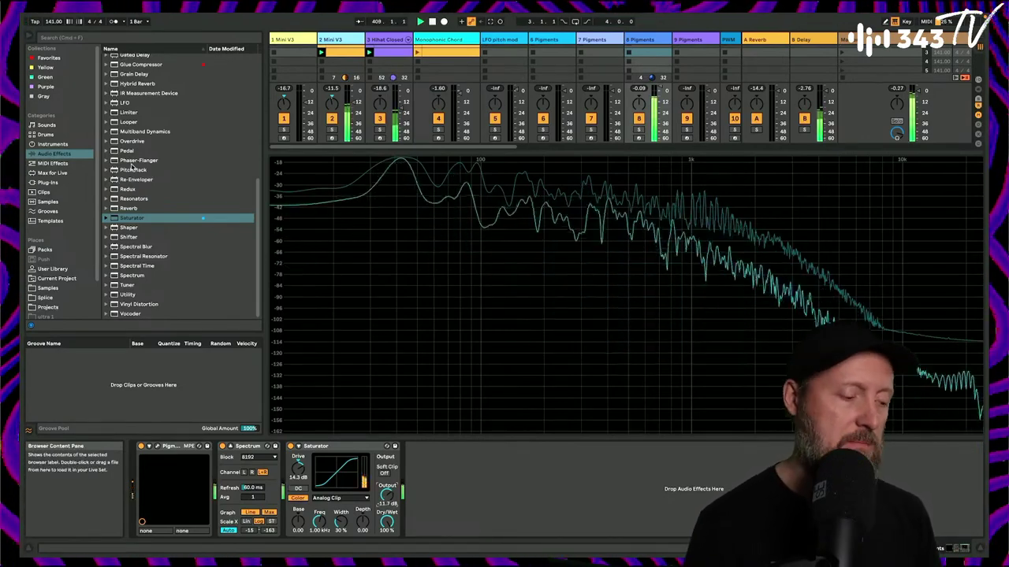
Add an EQ Eight after the Saturator on the 8 Pigments track.
scroll(138, 154, up, 5)
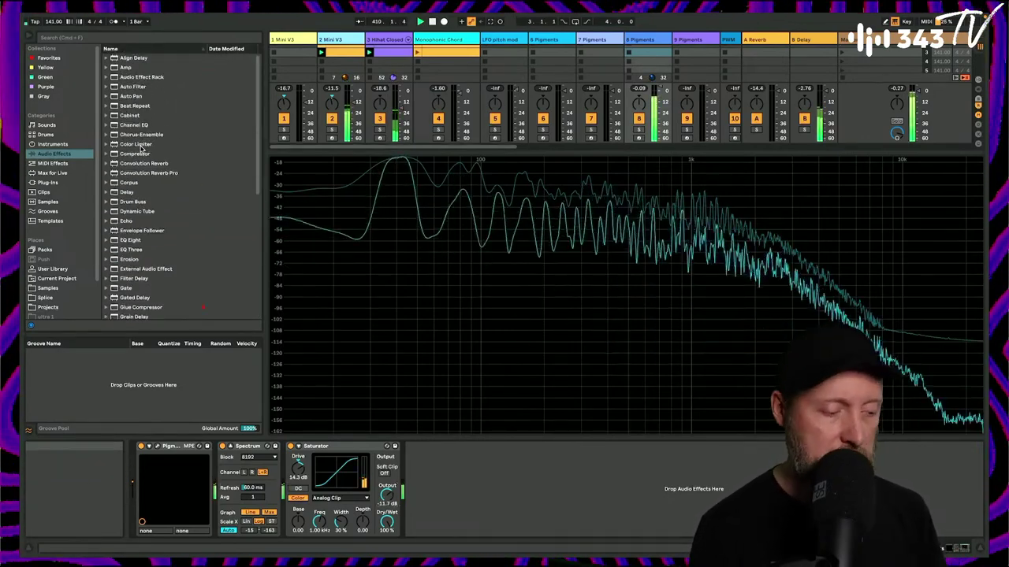
scroll(140, 134, down, 1)
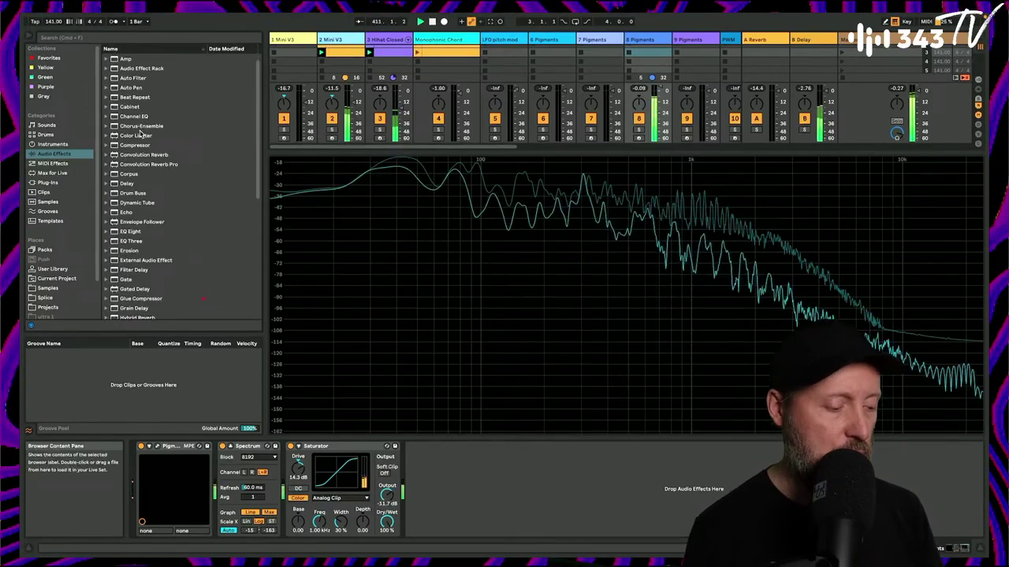
double_click(119, 231)
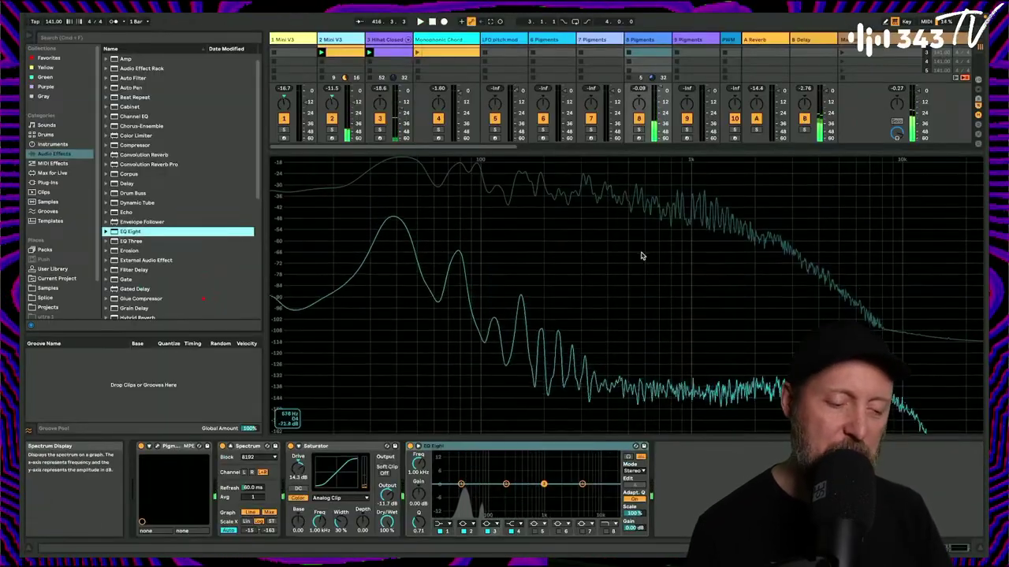
Shorten the Spectrum display, solo the 8 Pigments track and restart playback.
drag(641, 151, 641, 272)
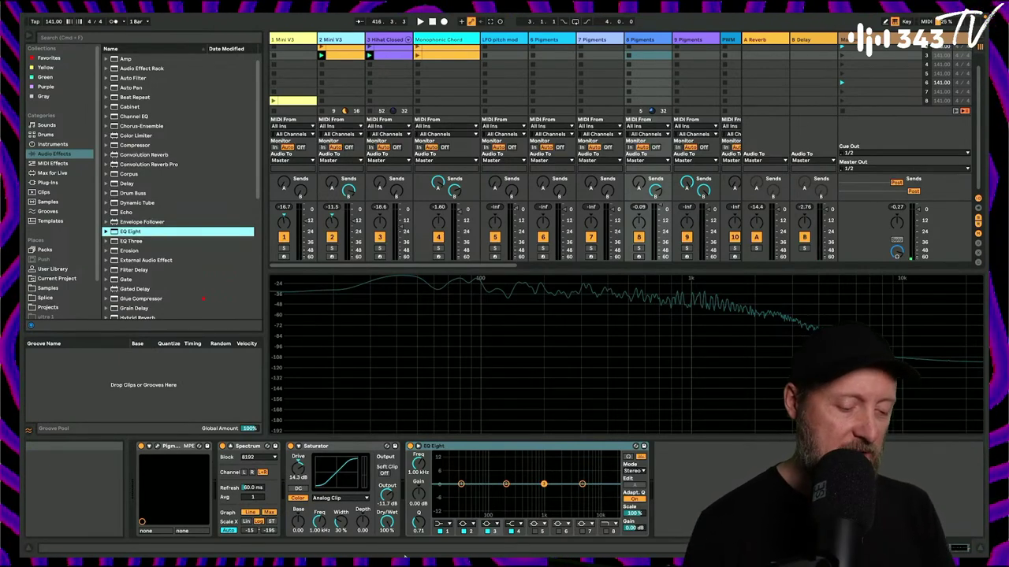
click(638, 248)
key(space)
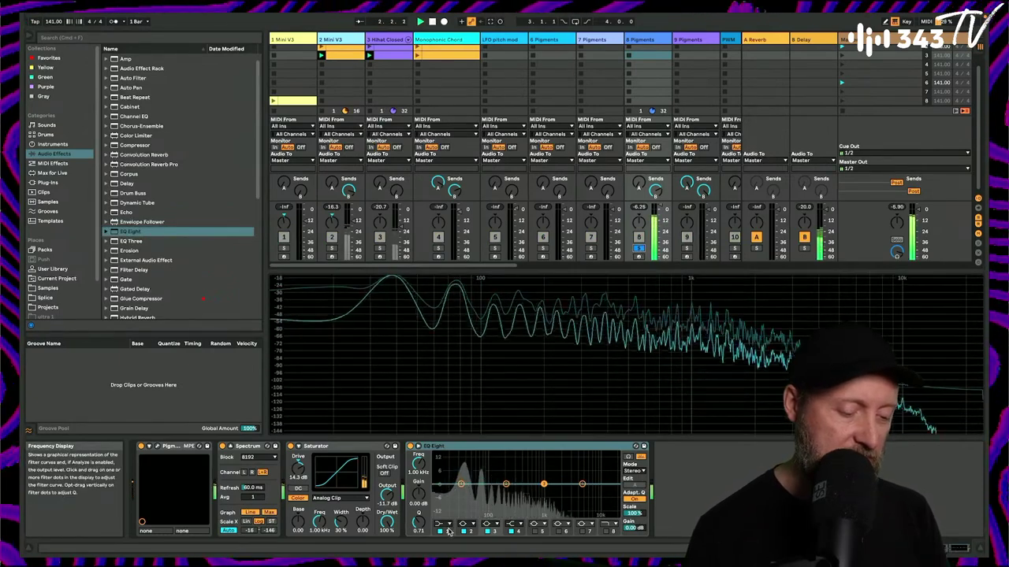
Set EQ Eight band 1 to a low-cut filter at 25.0 Hz with a Q of 0.97.
click(450, 524)
click(442, 471)
drag(461, 490, 456, 486)
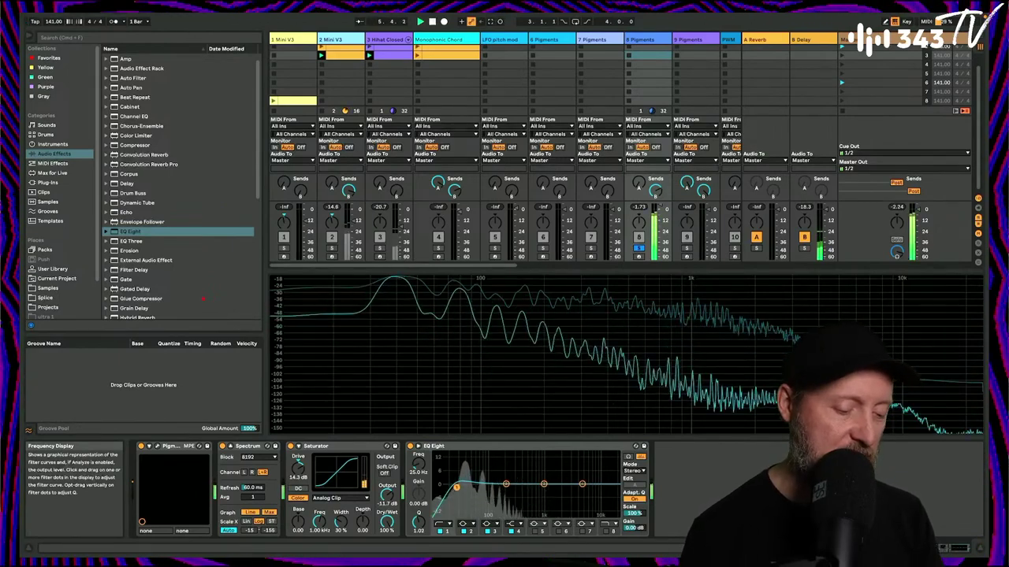
drag(457, 487, 456, 488)
Restart playback and change EQ Eight band 1 to a low shelf at 38.3 Hz with -4.59 dB gain and Q 3.24.
key(space)
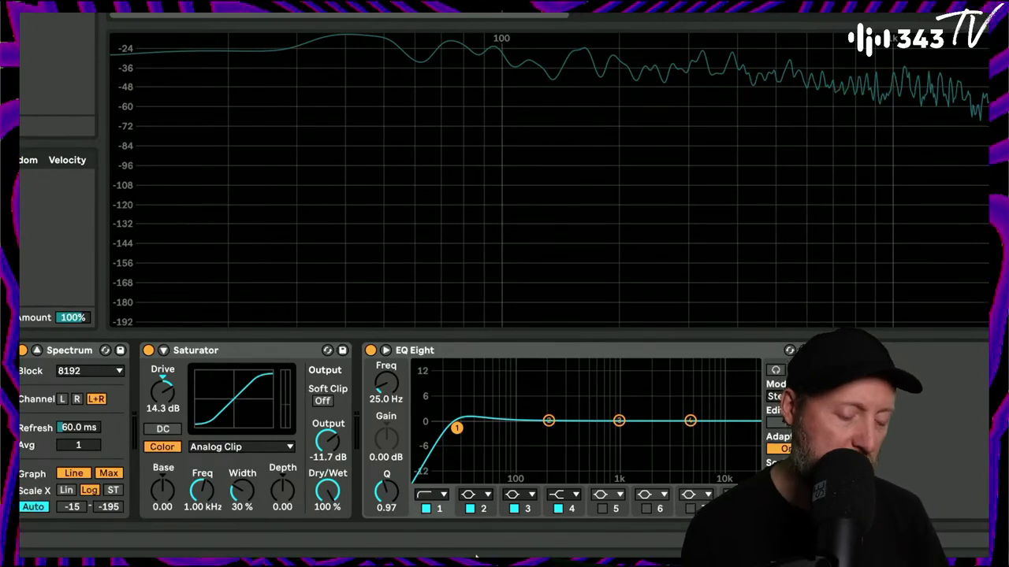
key(space)
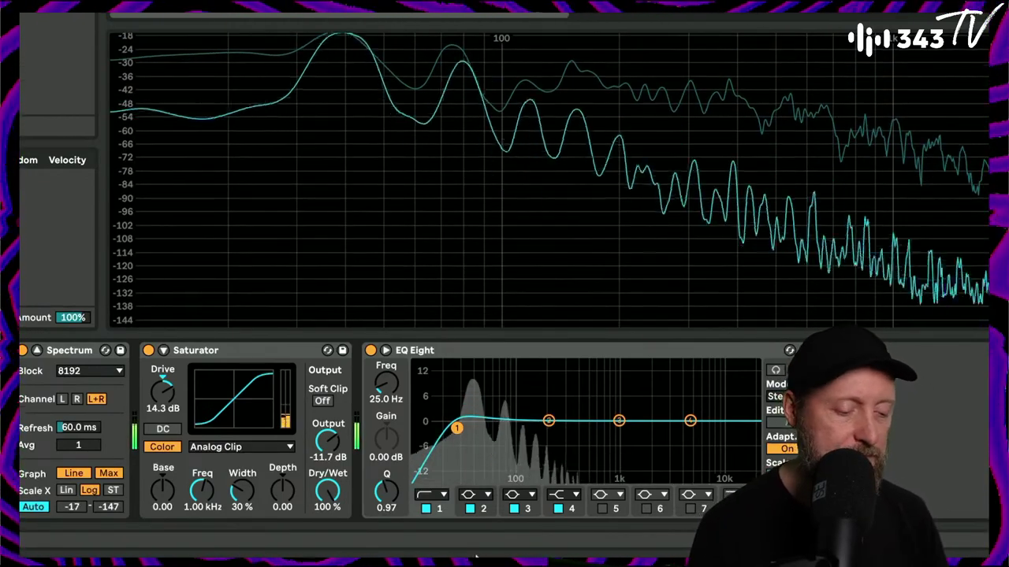
click(432, 495)
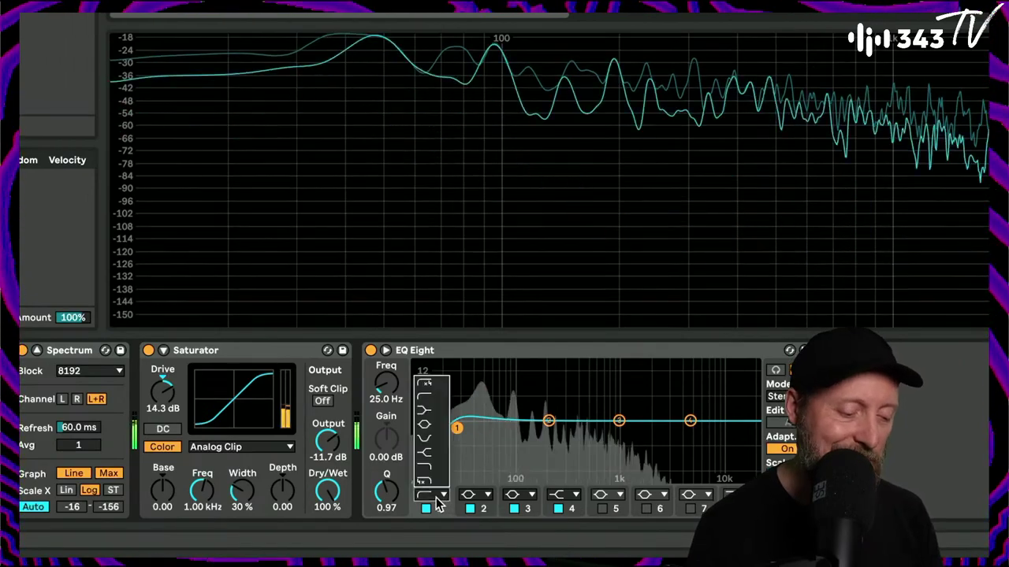
click(427, 411)
drag(456, 428, 475, 438)
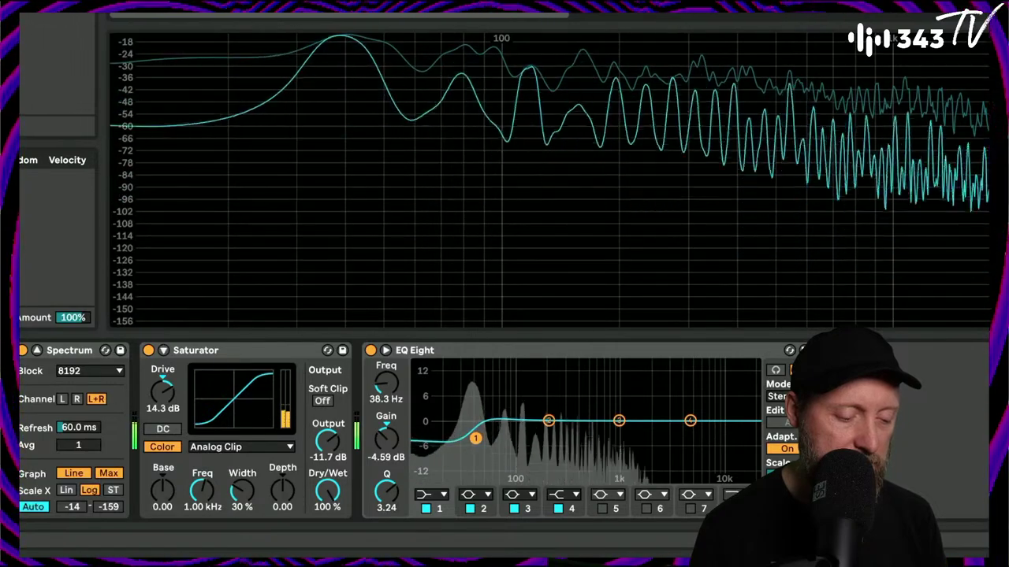
Set EQ Eight band 2 to 1.11 kHz at -4.59 dB and the band 4 high shelf to 4.08 kHz at 5.33 dB.
drag(548, 421, 590, 431)
drag(690, 421, 673, 380)
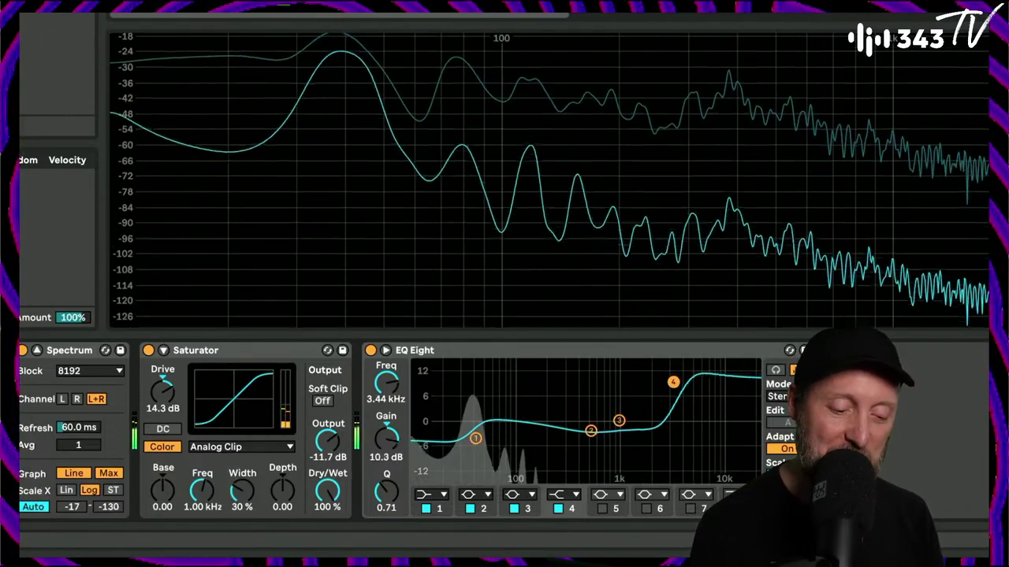
drag(674, 384, 680, 389)
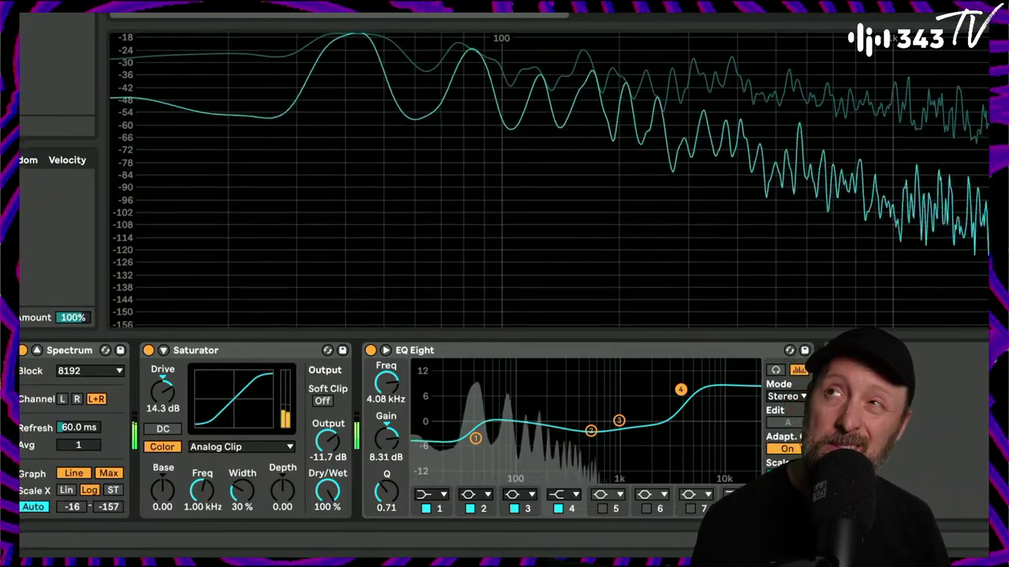
drag(681, 389, 681, 391)
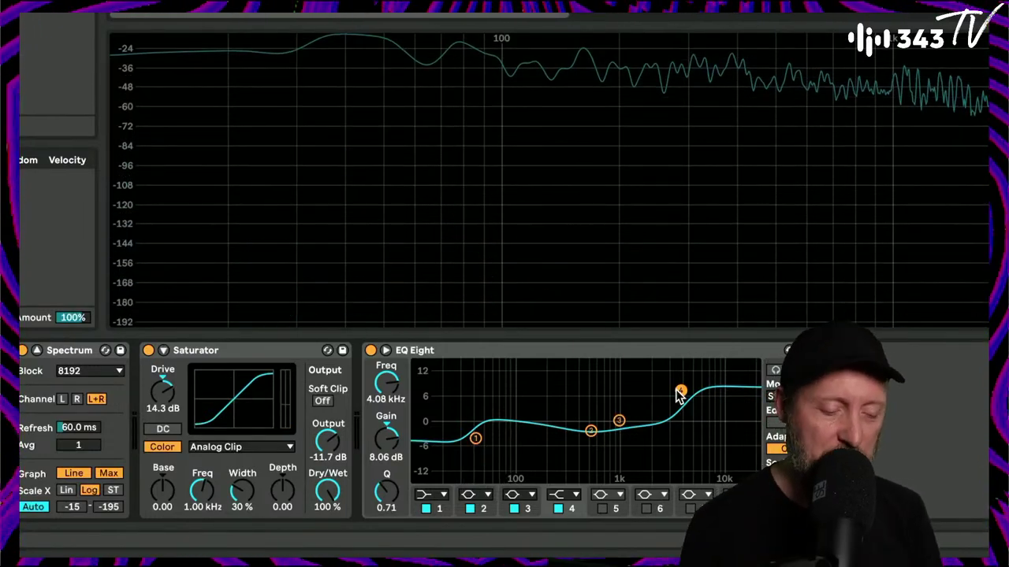
key(space)
drag(677, 390, 681, 393)
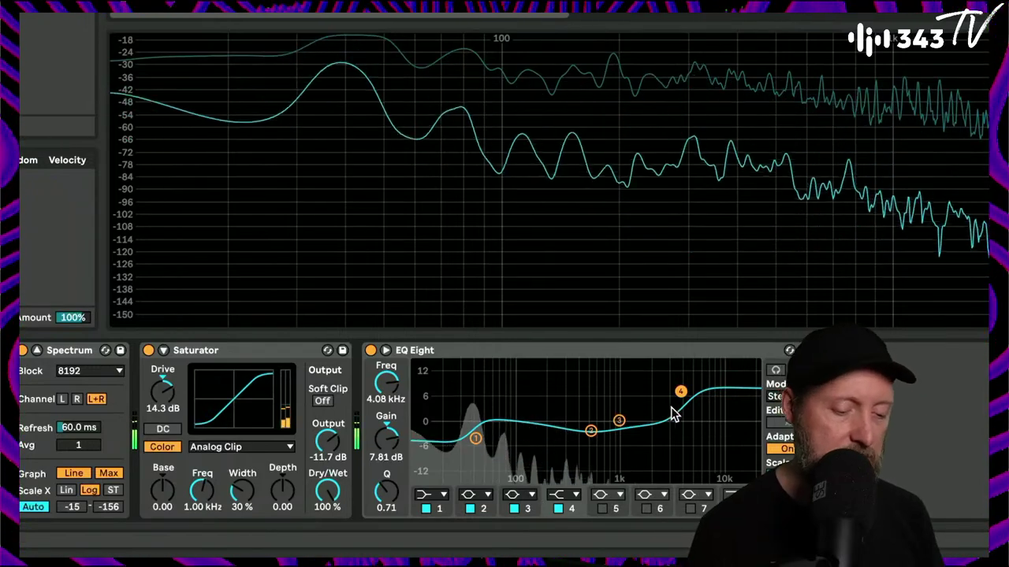
drag(679, 391, 680, 400)
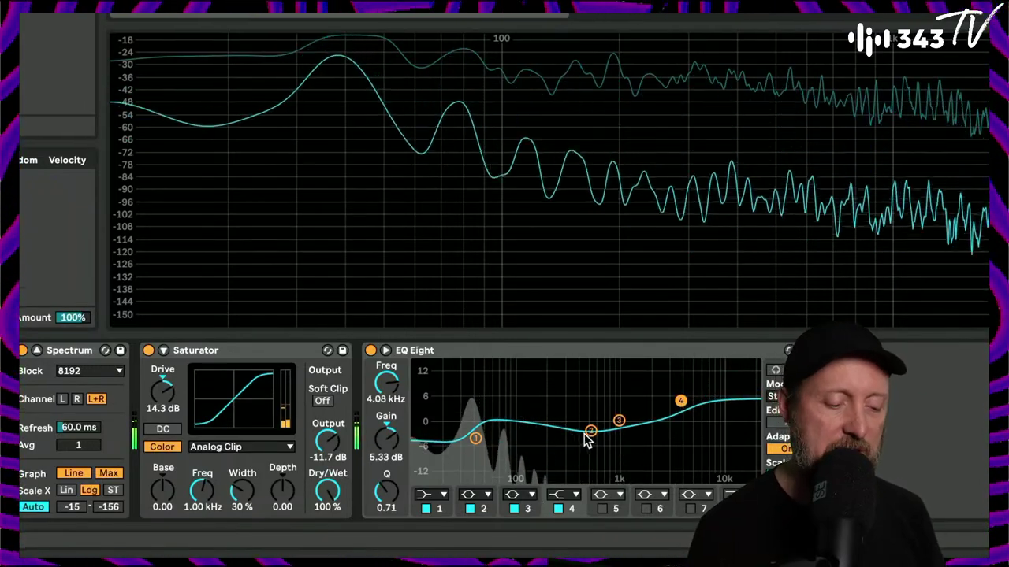
drag(587, 433, 625, 439)
drag(622, 421, 624, 443)
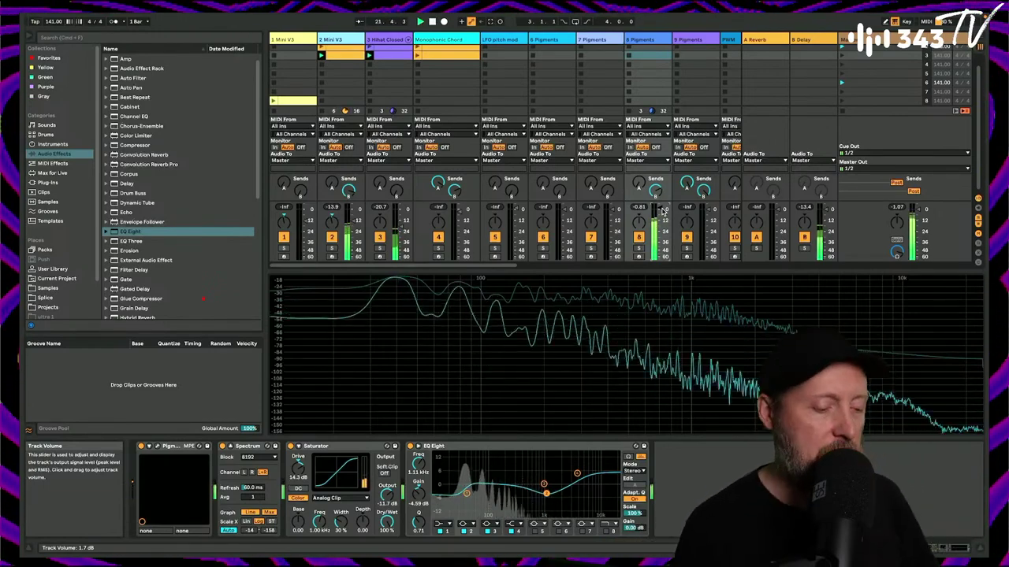
Set the filter cutoff to 205.95 Hz in the 2 Mini V3 track's synth, sweep the VCF Decay around 45.20 ms, and close the plug-in.
click(346, 41)
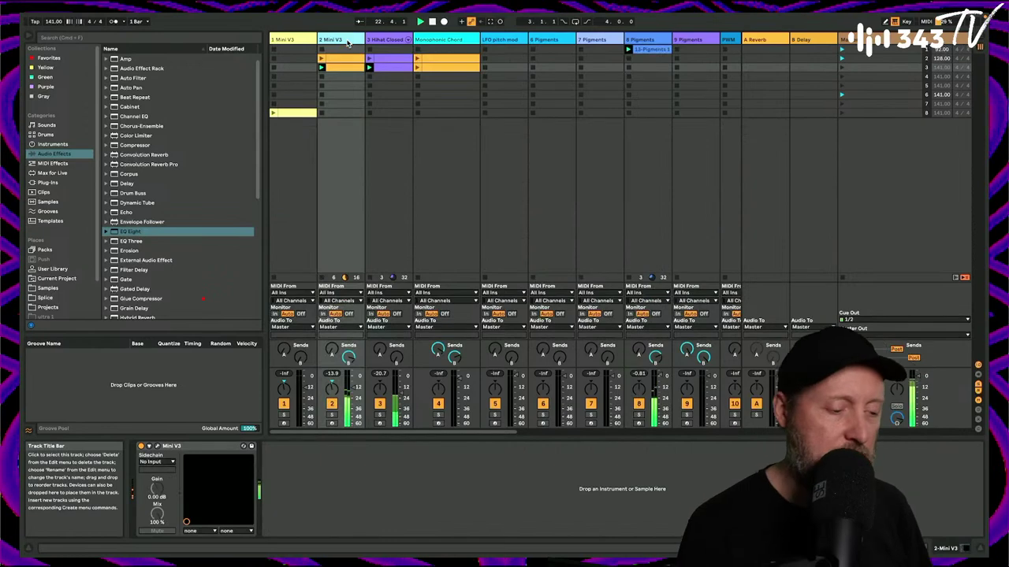
click(158, 447)
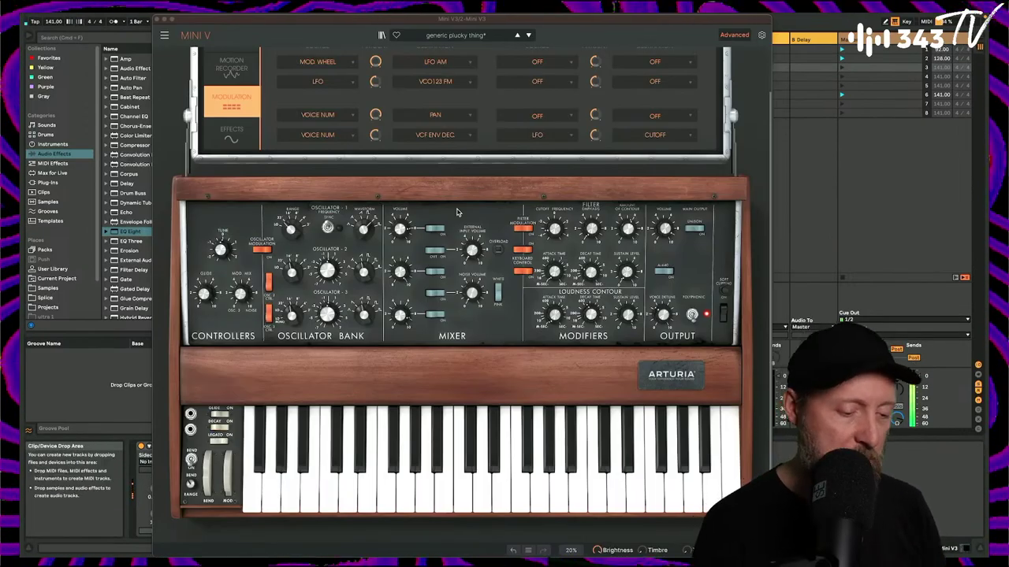
drag(551, 230, 555, 232)
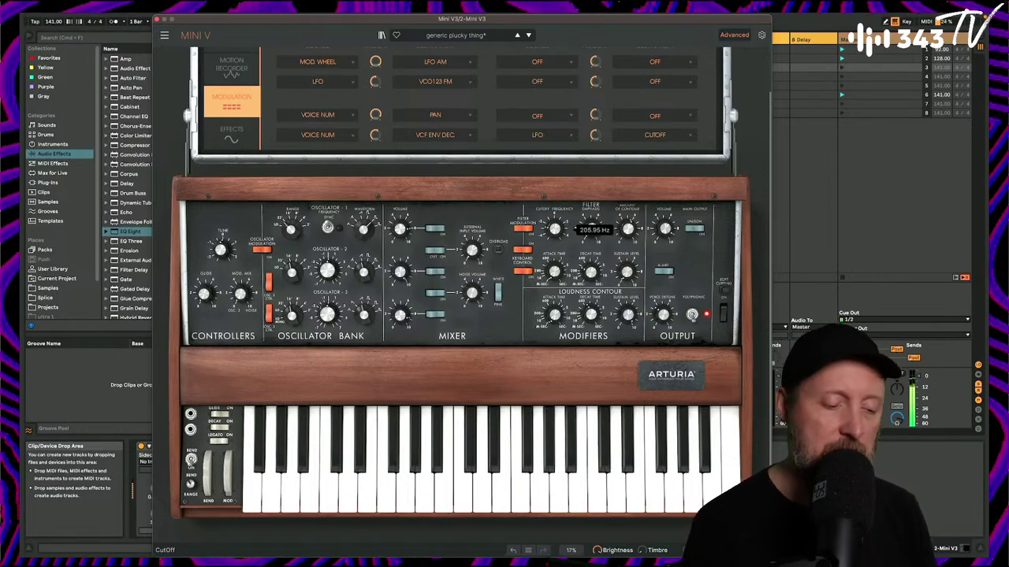
drag(591, 271, 591, 275)
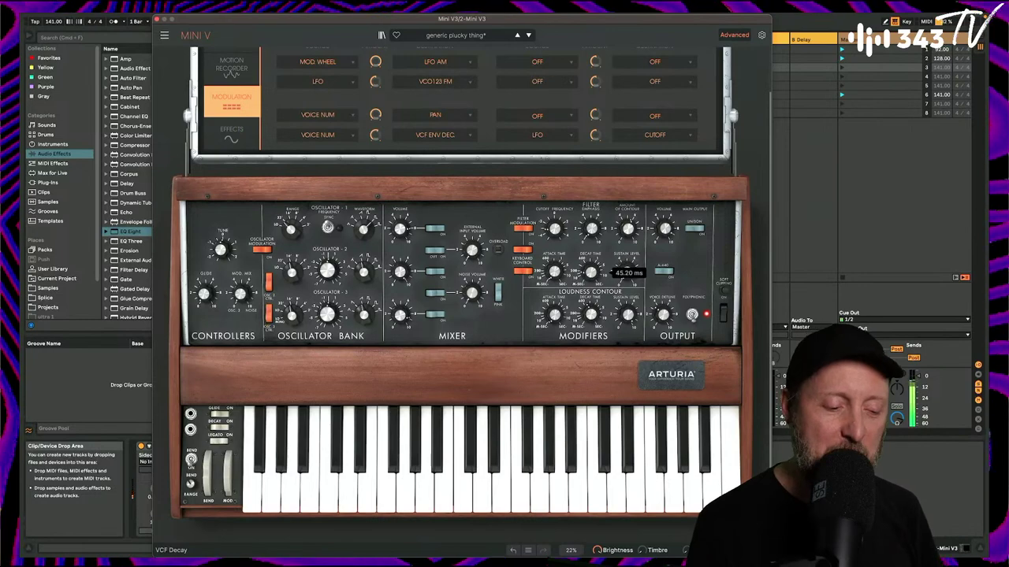
drag(590, 275, 590, 277)
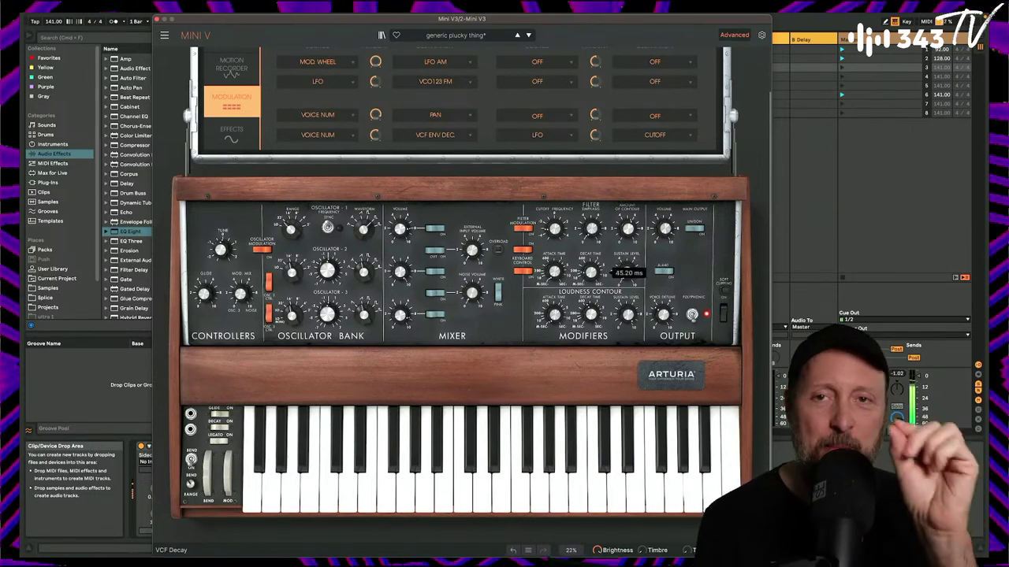
drag(591, 277, 591, 275)
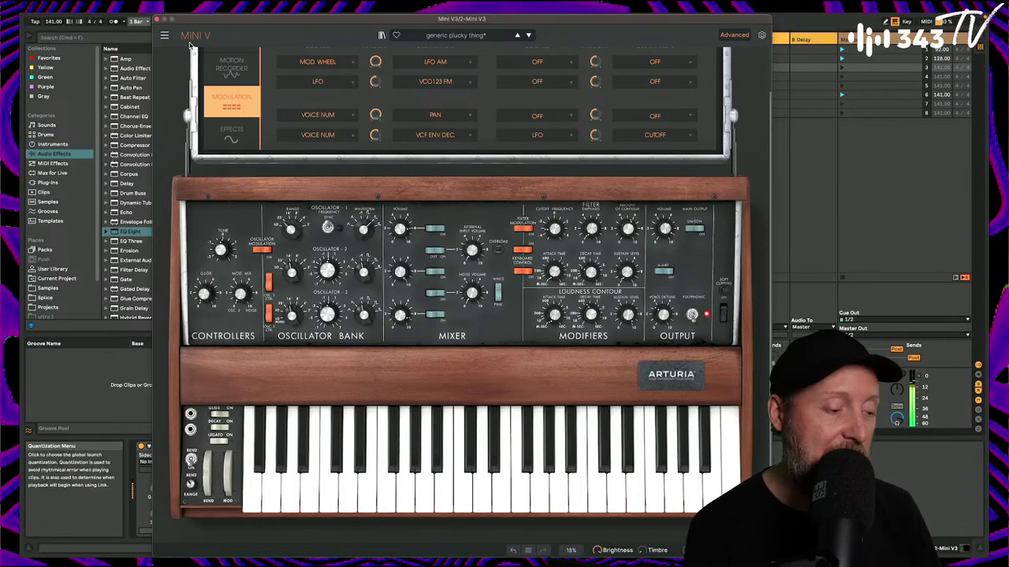
click(159, 21)
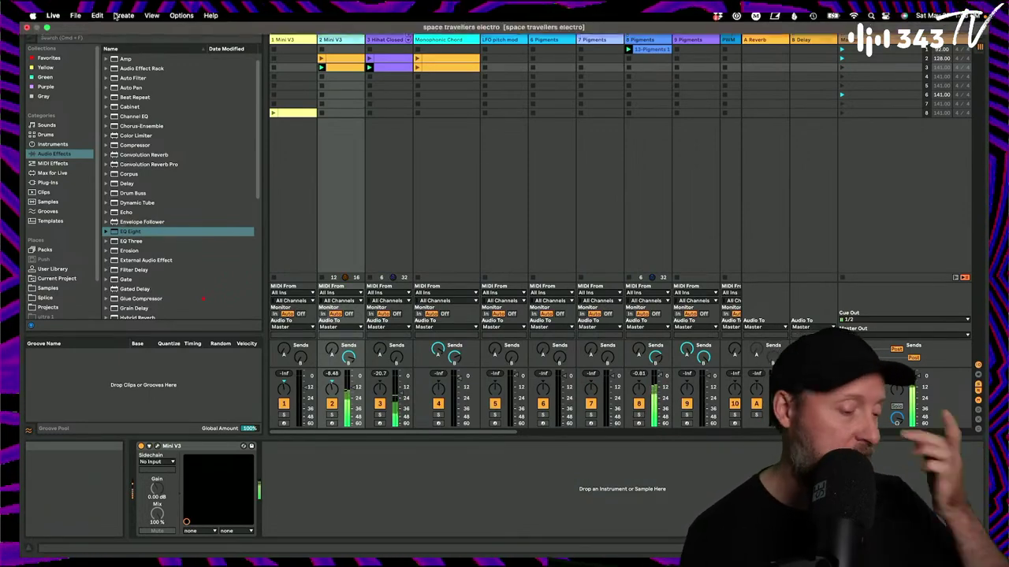
Duplicate the playing 2 Mini V3 clip into the next slot and show the copy's VCF Decay modulation envelope.
double_click(342, 68)
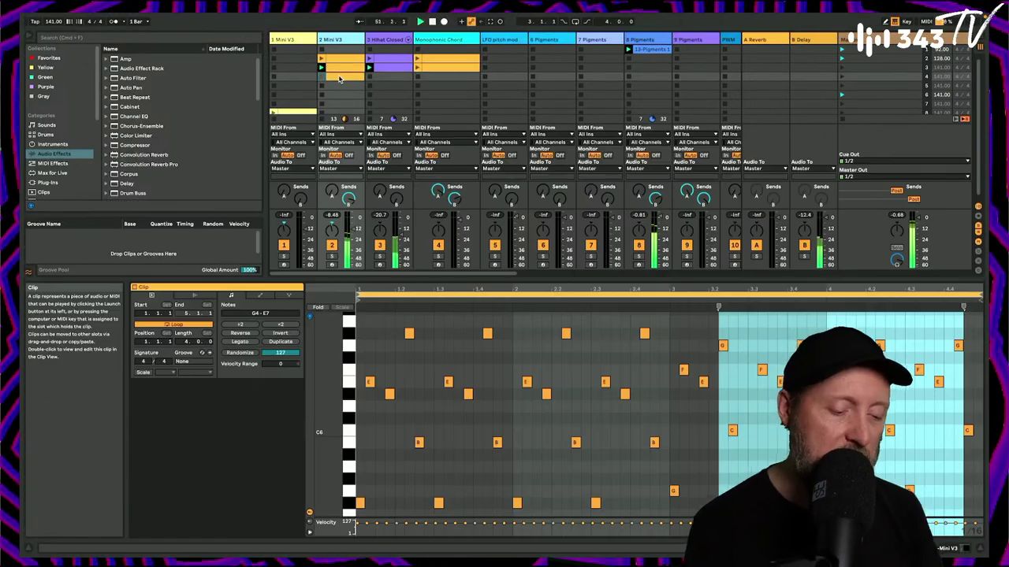
click(261, 296)
click(280, 323)
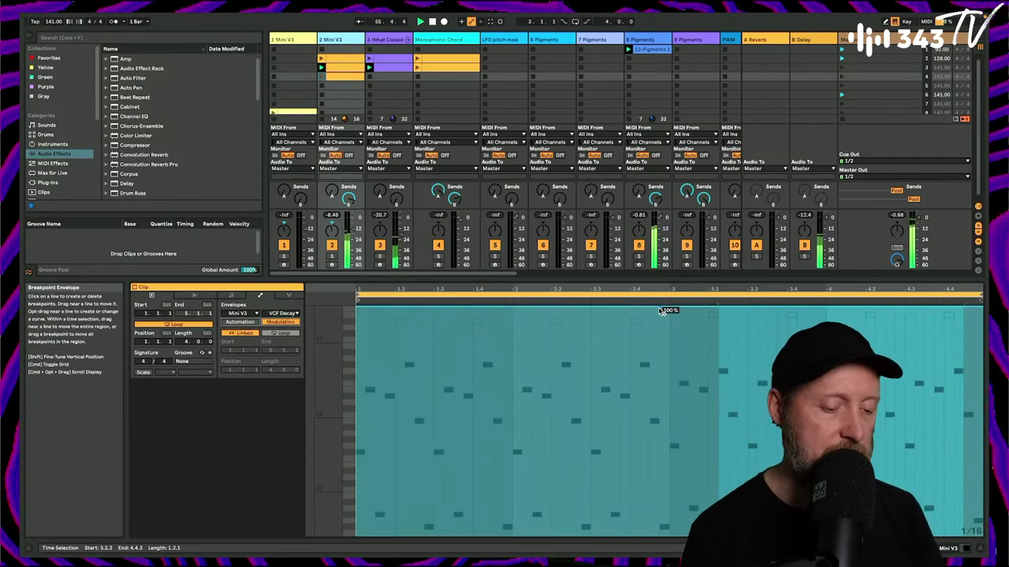
Try lowering the whole VCF Decay modulation envelope to about 55% while the duplicated clip plays.
drag(662, 310, 662, 411)
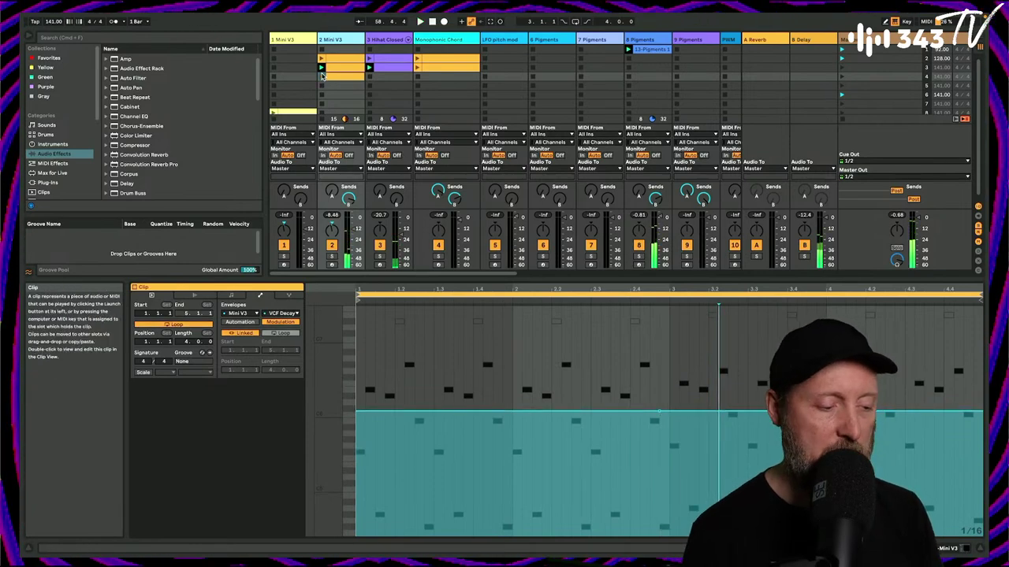
drag(567, 411, 567, 383)
key(super+z)
key(space)
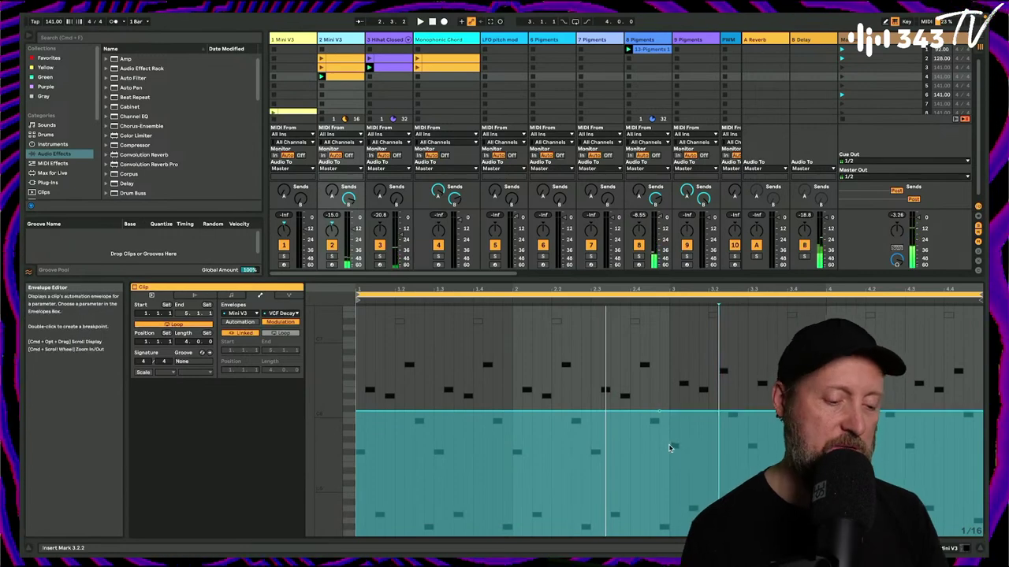
key(super+z)
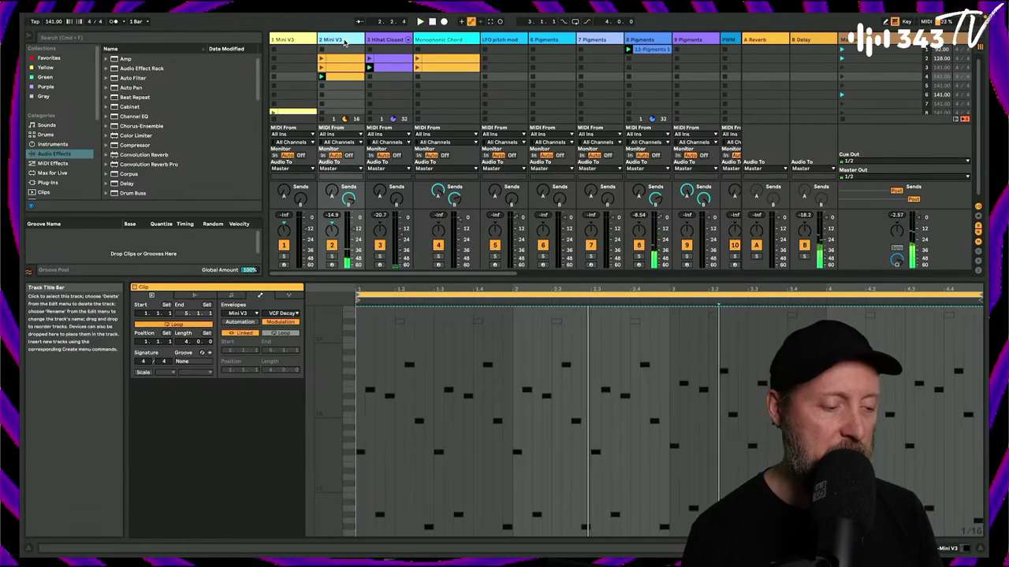
Set the Mini V3's VCF Decay to 459.99 ms and return to the duplicated clip's envelope.
double_click(346, 39)
click(160, 446)
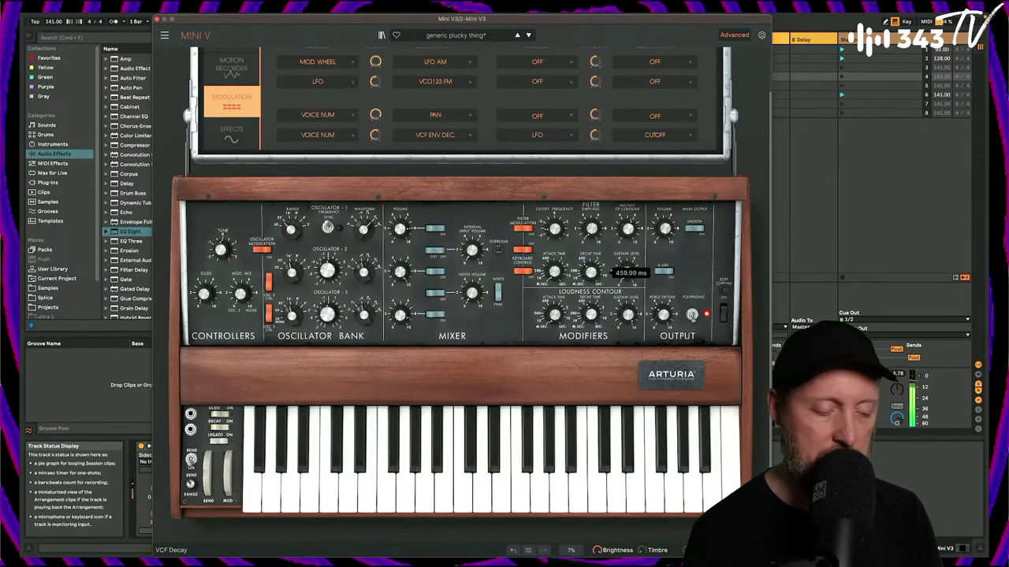
click(158, 19)
click(349, 79)
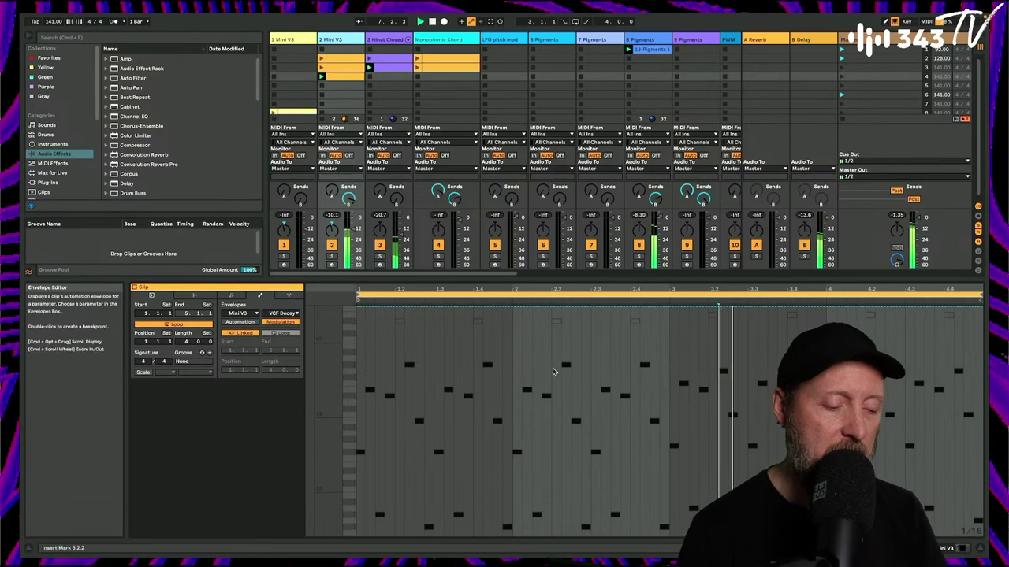
Lower the VCF Decay modulation to about 70%, add 100% peaks at bars 2 and 4, and widen the bar 2 peak with extra breakpoints.
drag(575, 314, 575, 375)
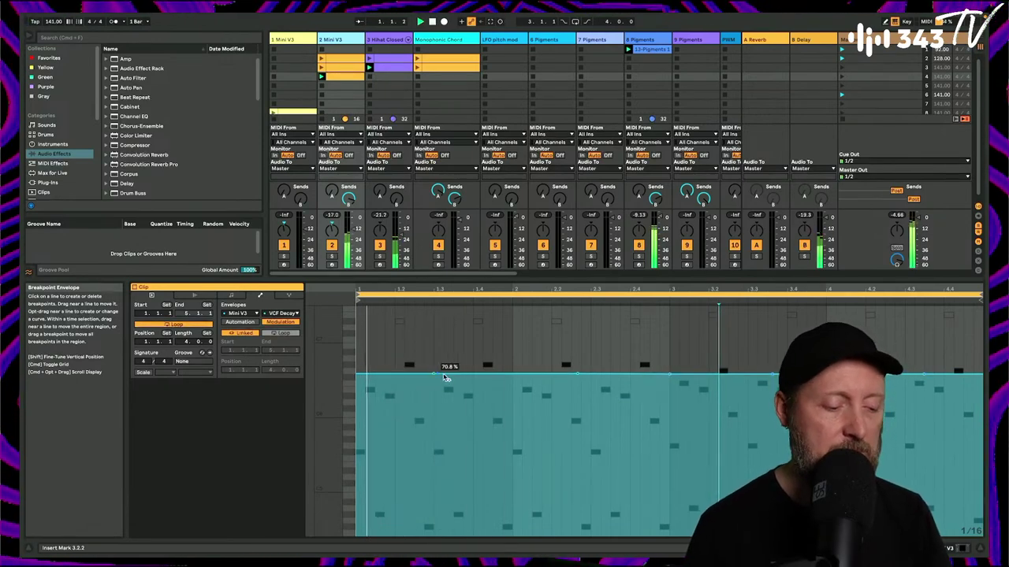
drag(438, 377, 512, 307)
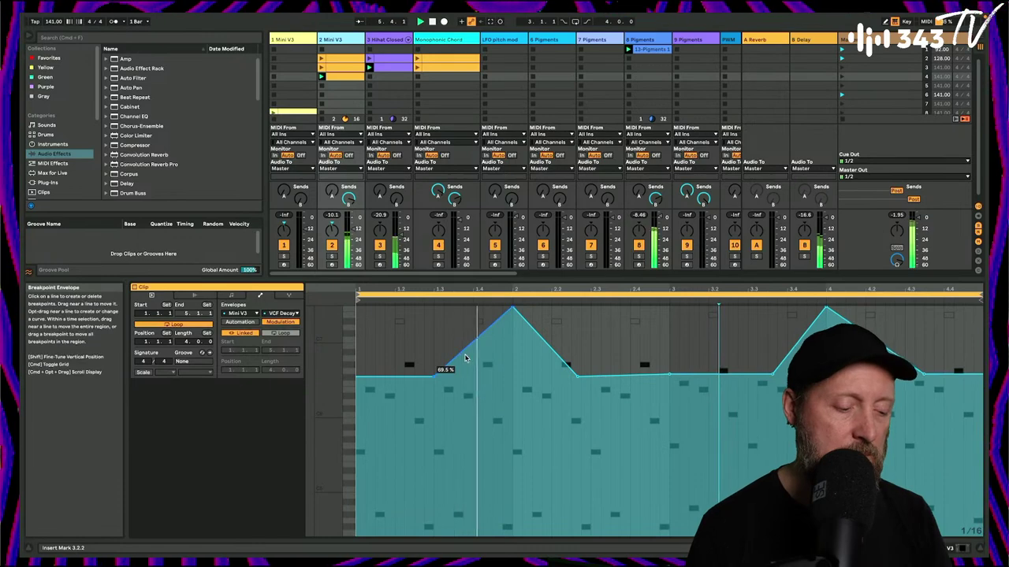
mouse_move(470, 331)
mouse_down()
mouse_move(470, 355)
mouse_move(473, 318)
mouse_up()
drag(541, 347, 542, 313)
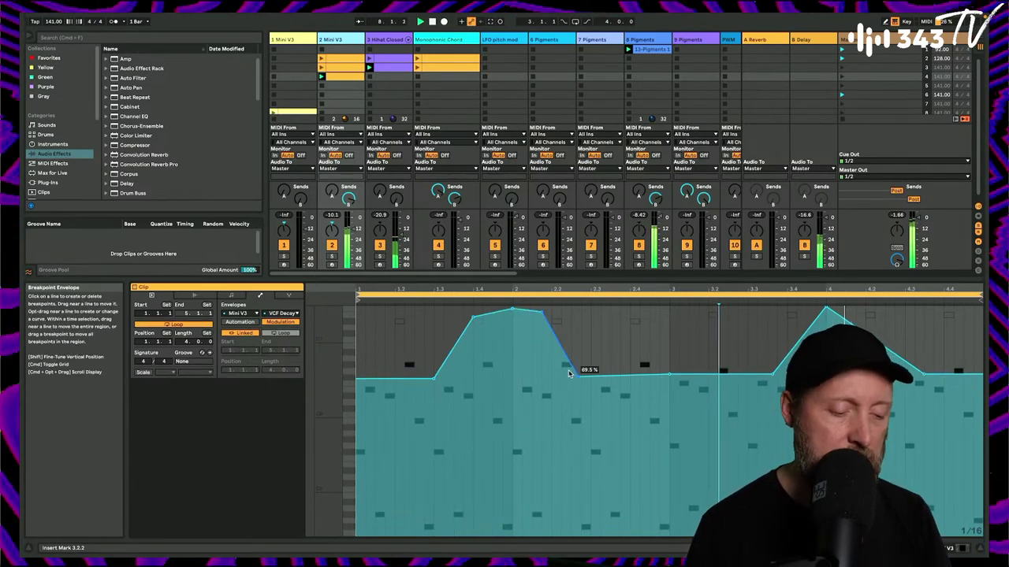
drag(572, 373, 551, 379)
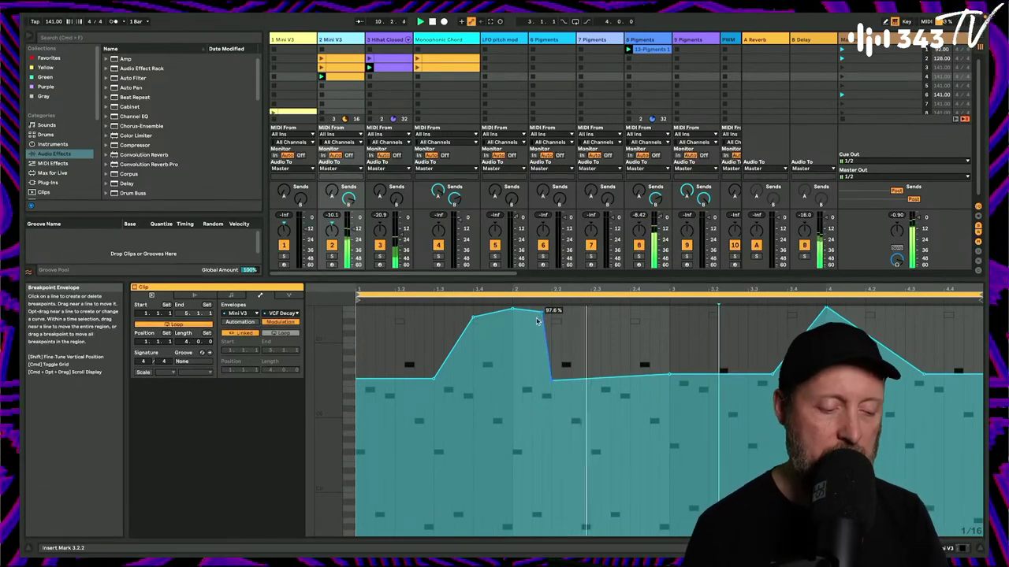
Flatten both VCF Decay envelope peaks at 100%, with the first rising from about 68% near 1.3 and falling away from bar 2.
mouse_move(513, 313)
drag(513, 313, 542, 306)
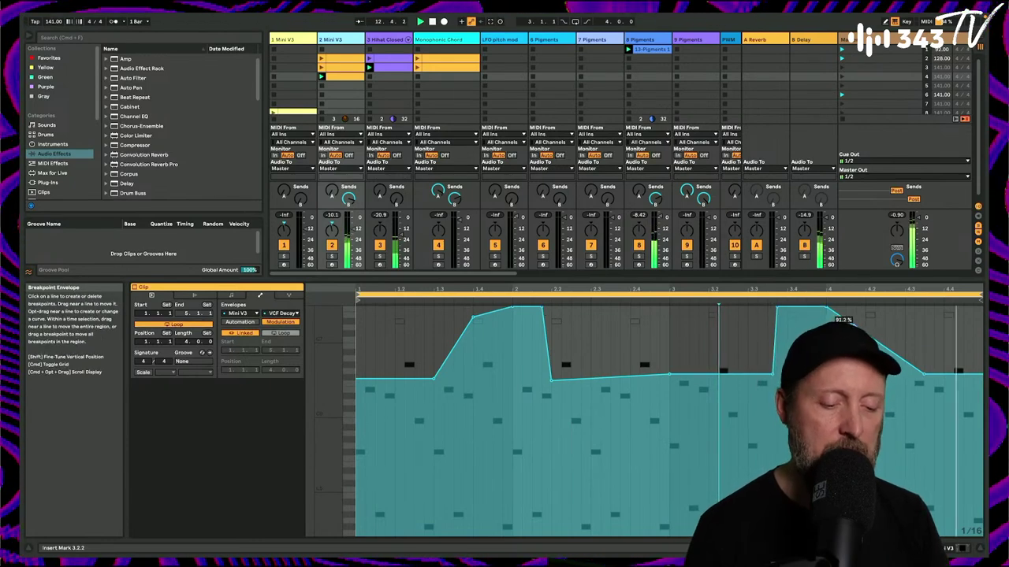
drag(848, 321, 867, 307)
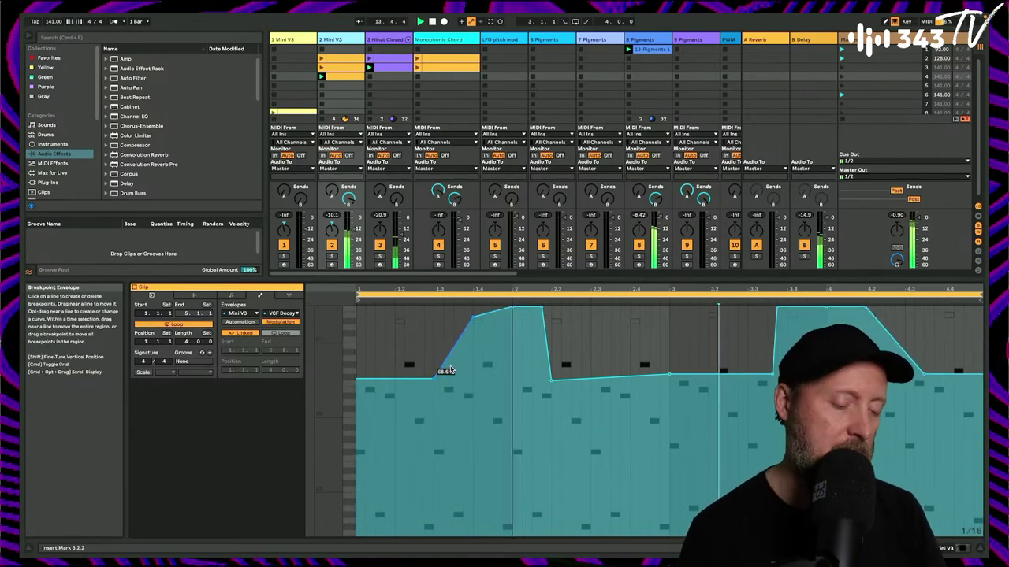
drag(474, 321, 474, 315)
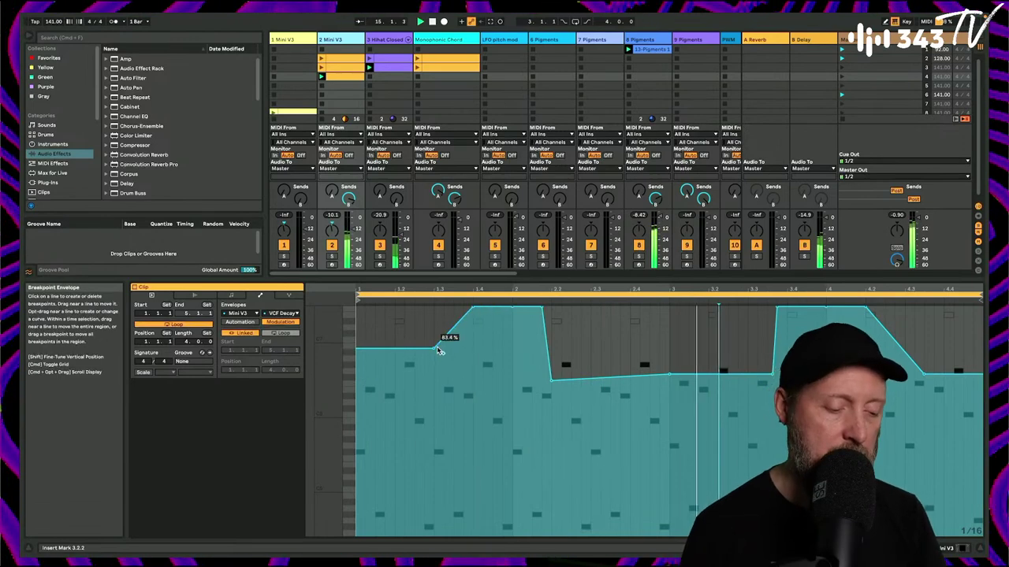
click(434, 348)
drag(434, 347, 432, 379)
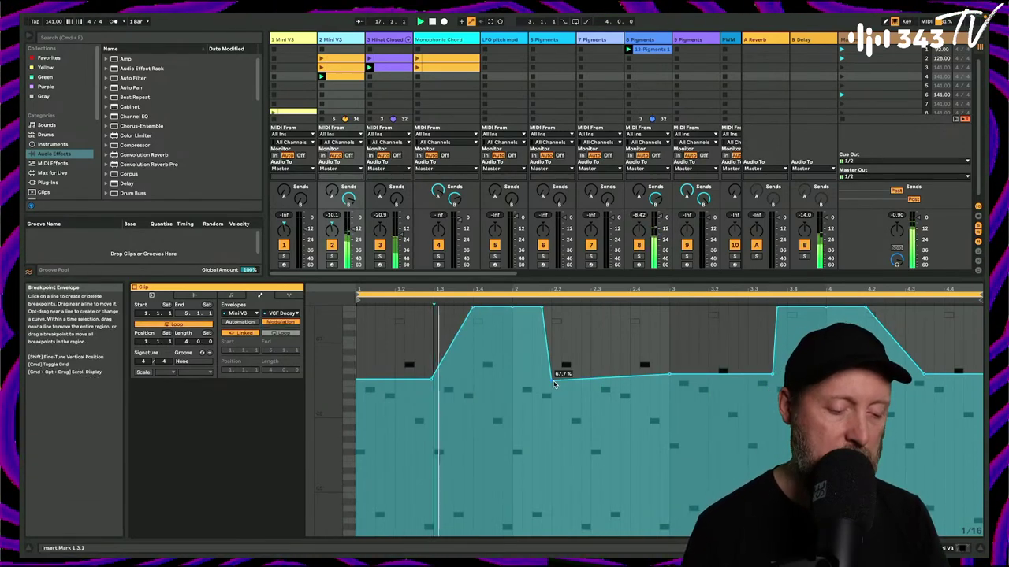
drag(556, 387, 514, 329)
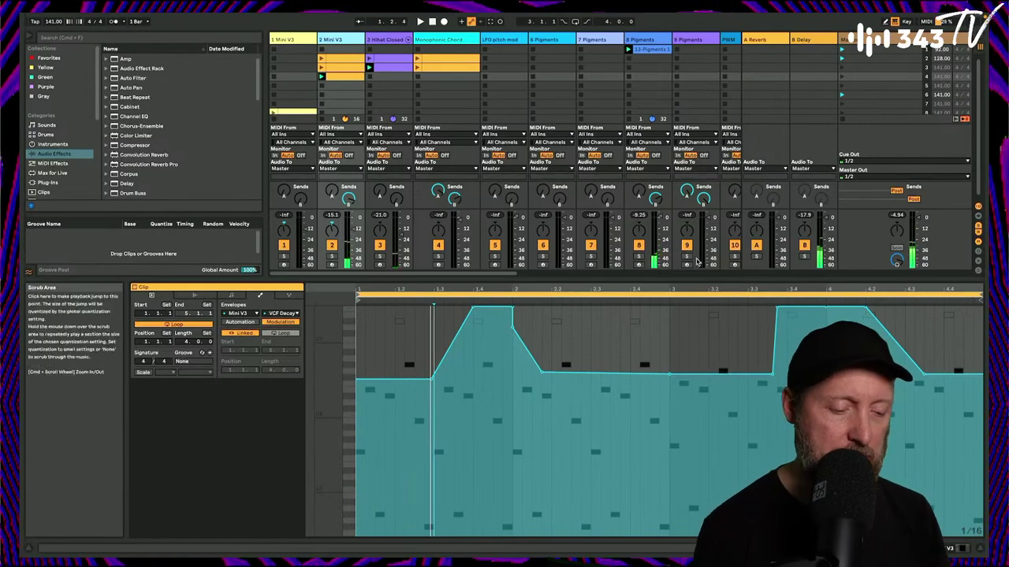
Arm and solo the 2 Mini V3 track and restart playback.
scroll(392, 206, right, 5)
scroll(392, 206, left, 5)
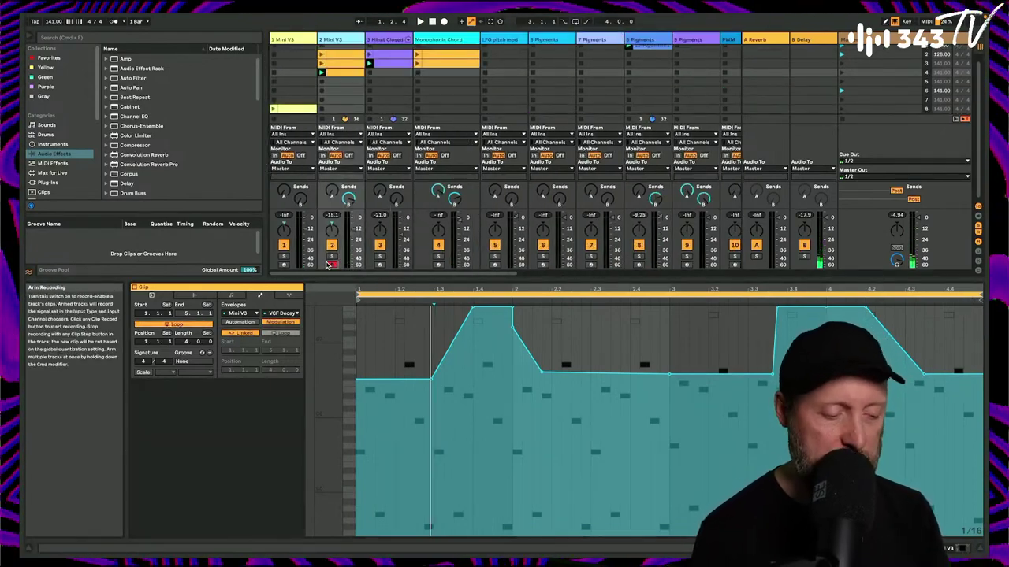
click(332, 256)
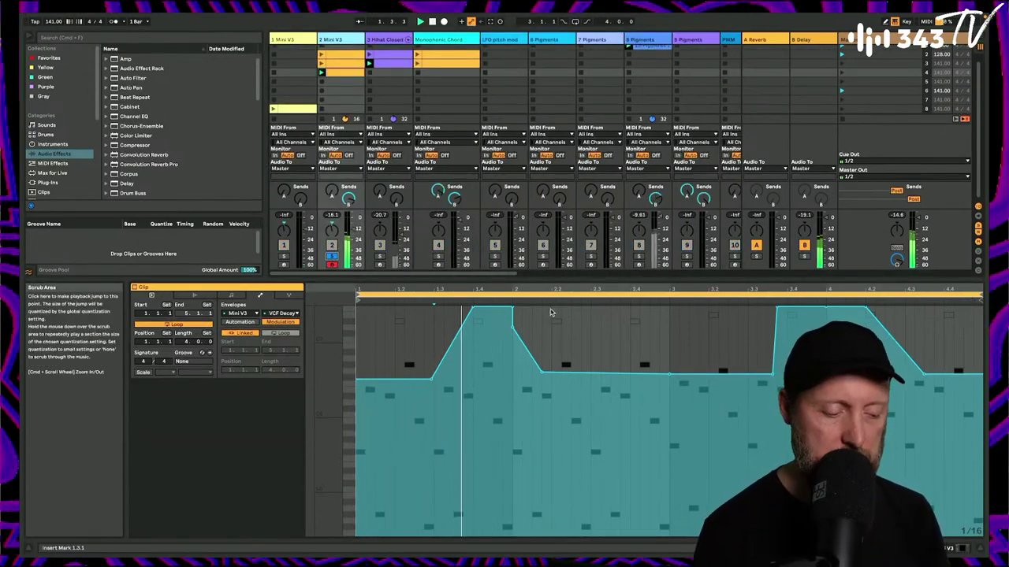
Square off the first VCF Decay modulation peak, with vertical edges between about 66% and 100% from 1.3.4 to 1.4.4.
drag(554, 302, 560, 312)
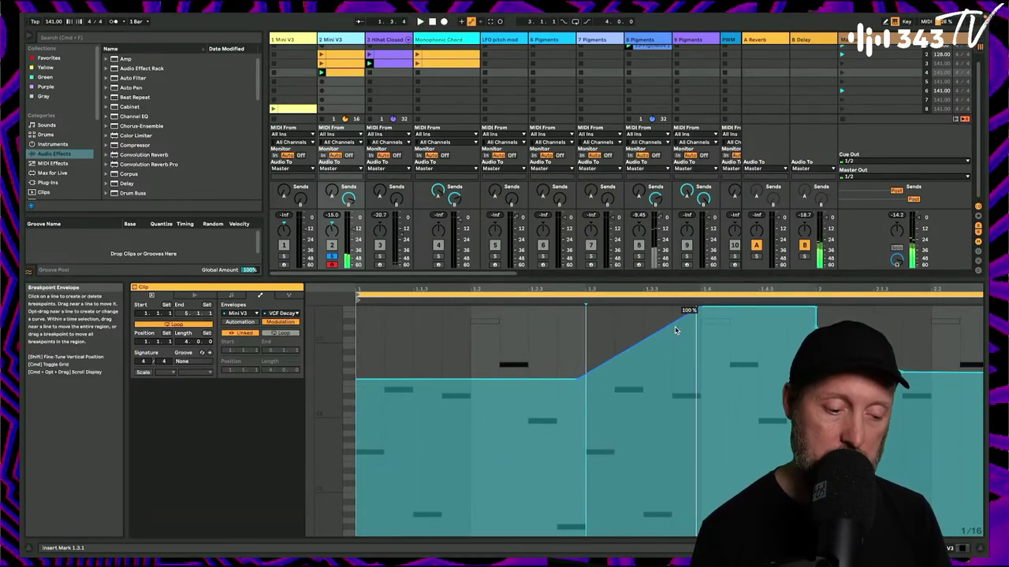
mouse_move(674, 327)
mouse_down()
mouse_move(674, 287)
mouse_move(676, 332)
mouse_move(677, 315)
mouse_up()
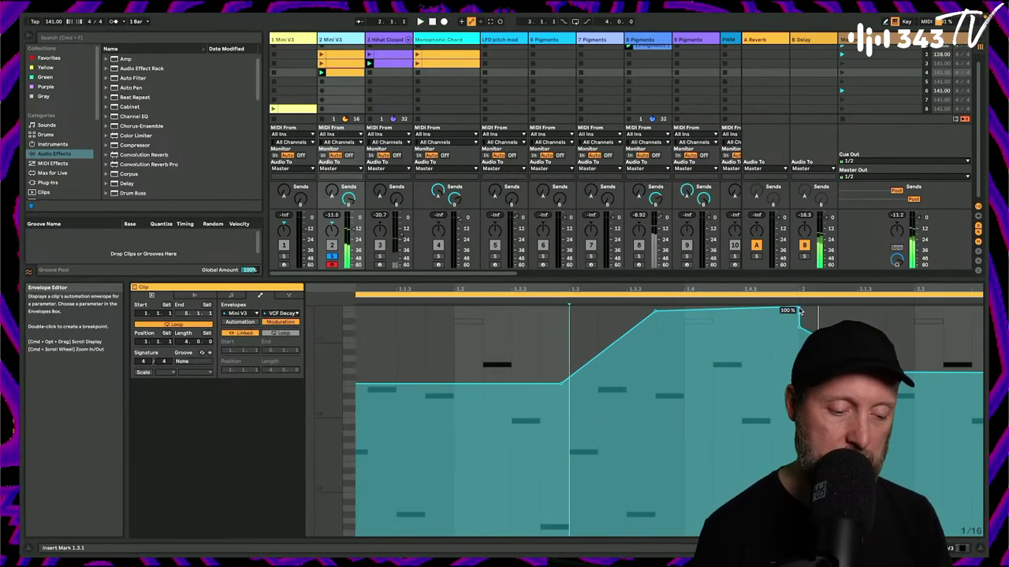
drag(799, 311, 772, 311)
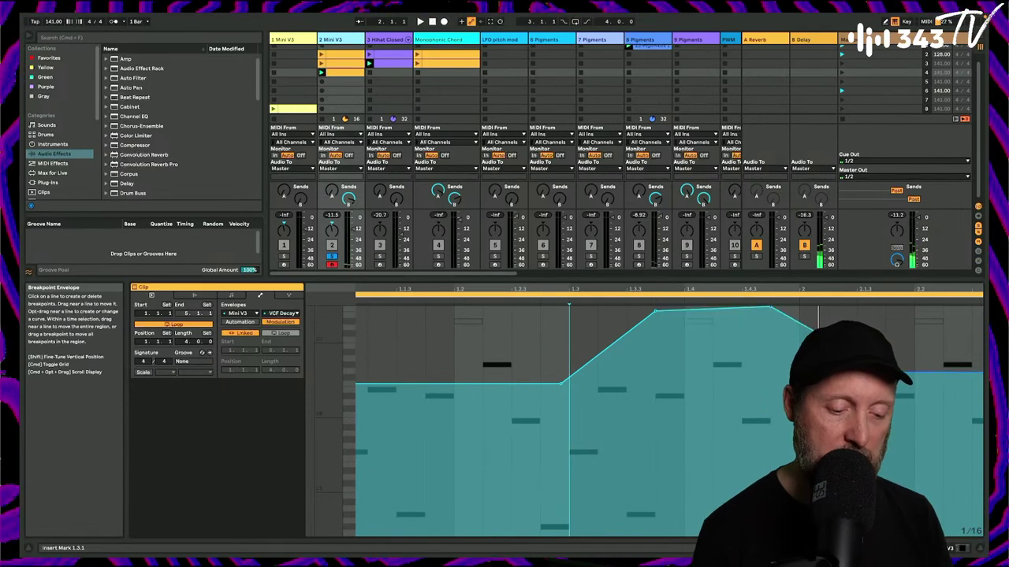
drag(892, 372, 771, 383)
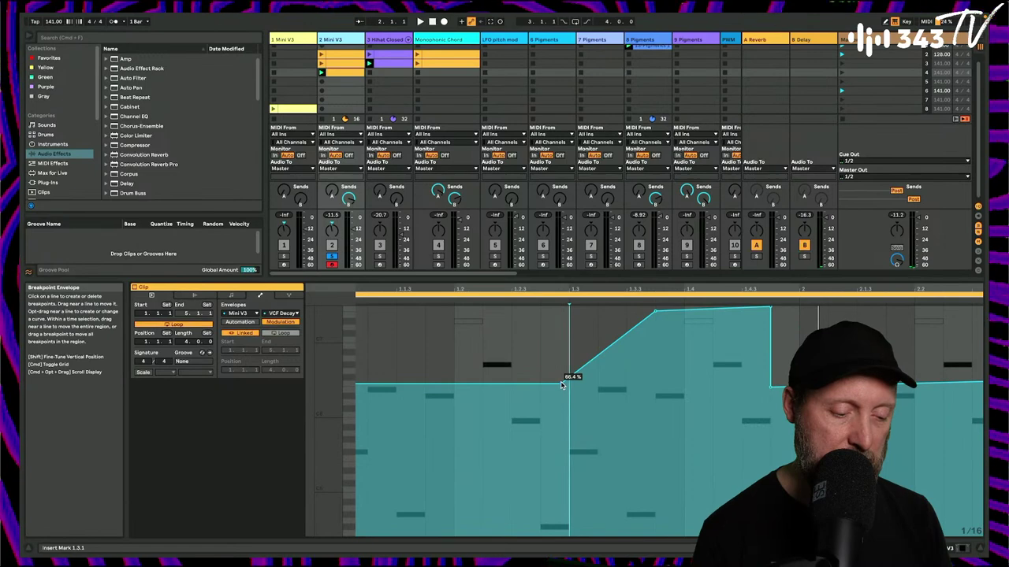
drag(562, 384, 654, 385)
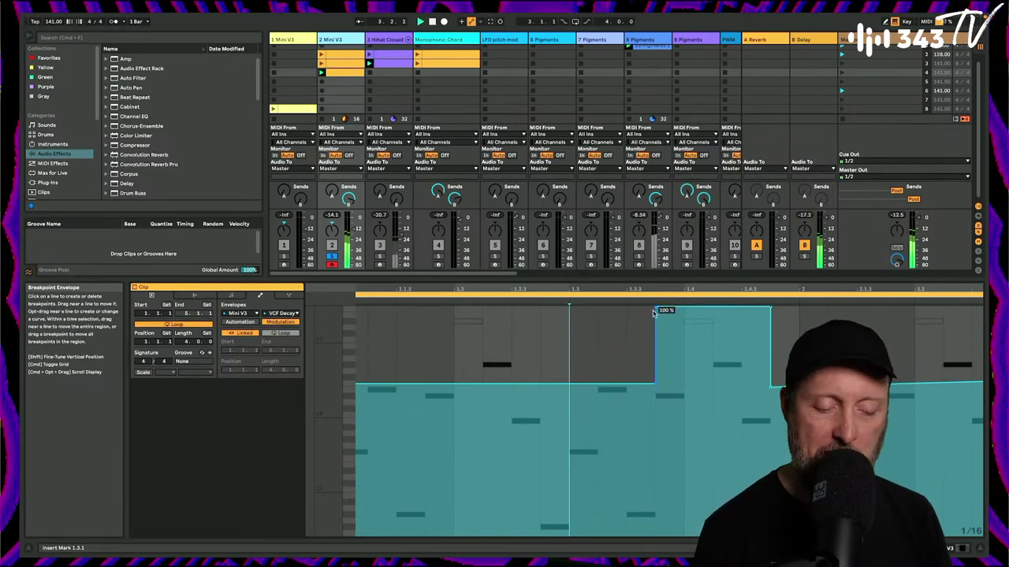
Extend the first peak's 100% plateau to bar 2 and end it with a vertical drop to about 65%.
scroll(639, 340, right, 1)
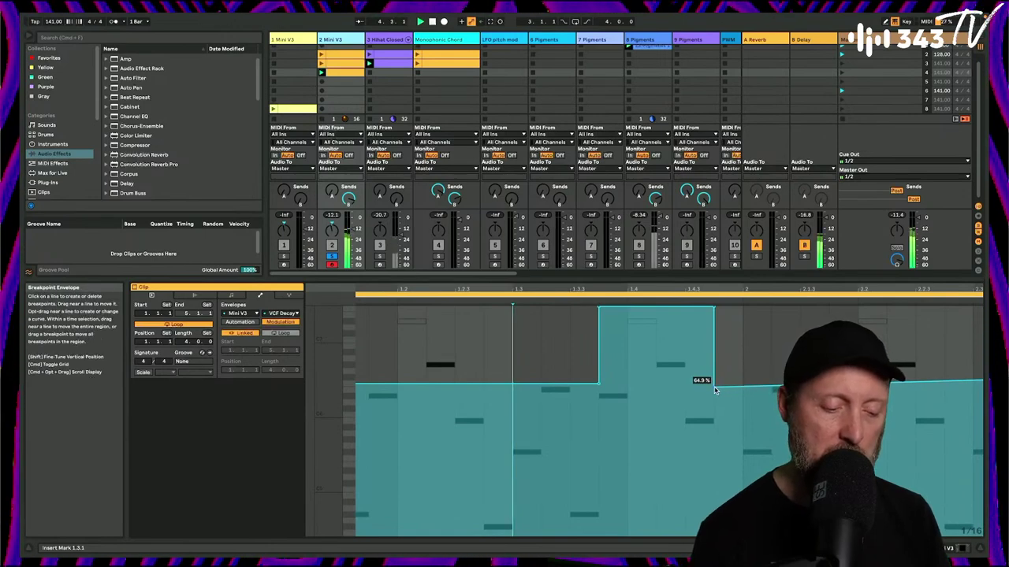
drag(715, 389, 772, 387)
drag(715, 307, 744, 307)
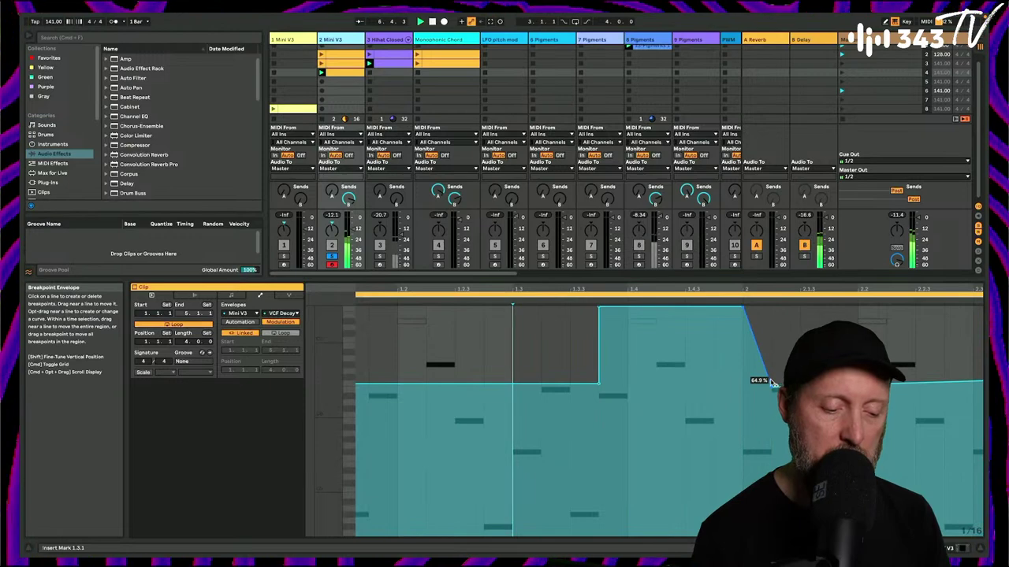
drag(774, 384, 746, 389)
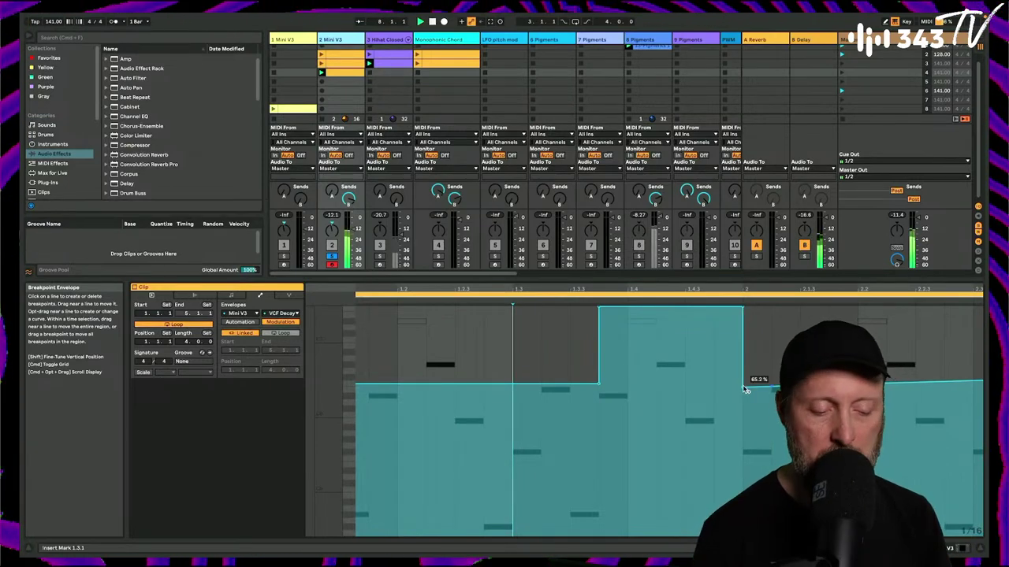
Add a breakpoint at 2.1.2 at about 65% and slope the first peak's fall down to it.
mouse_move(714, 288)
mouse_down()
mouse_move(730, 331)
mouse_move(720, 302)
mouse_up()
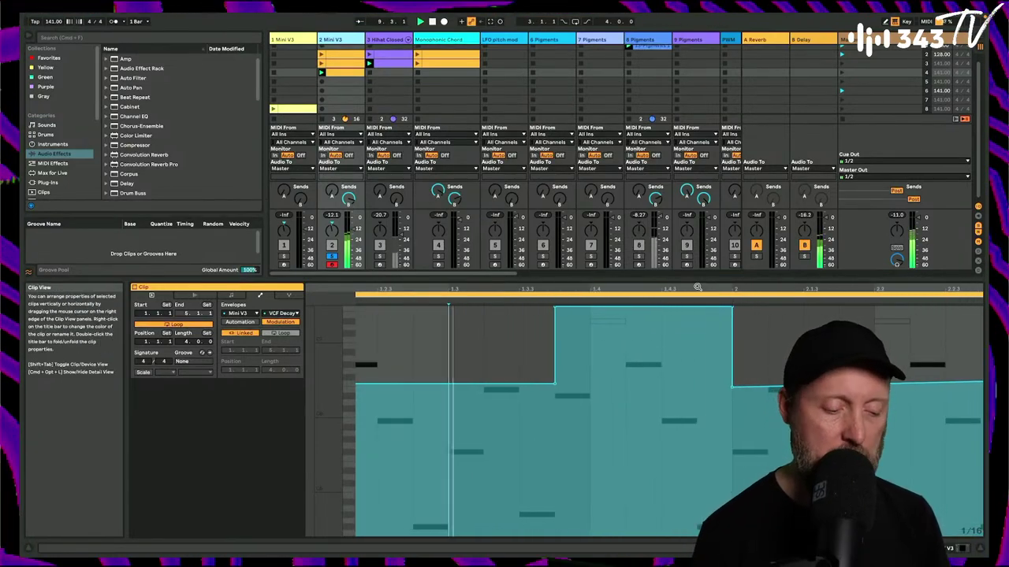
click(768, 387)
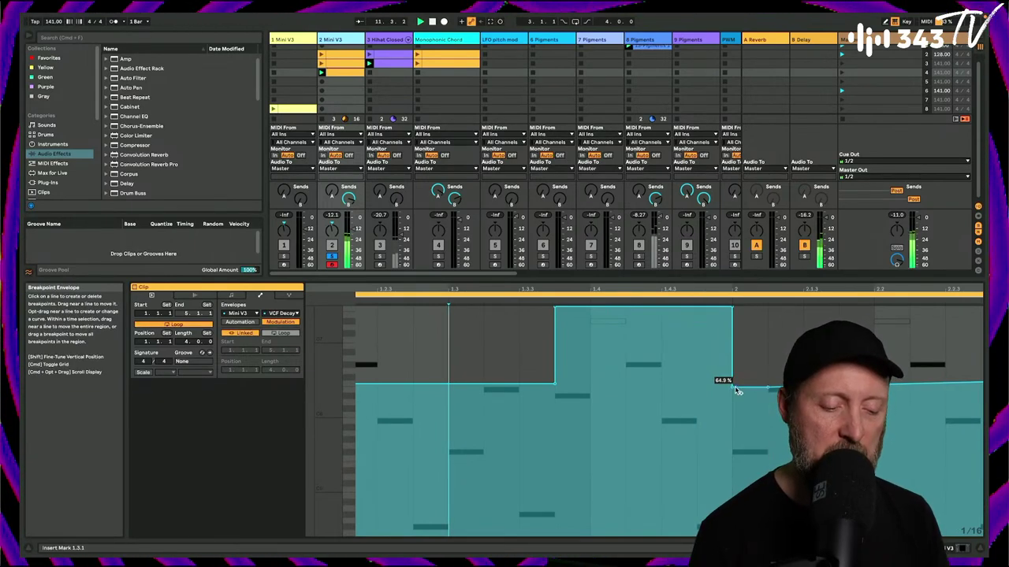
drag(737, 390, 770, 390)
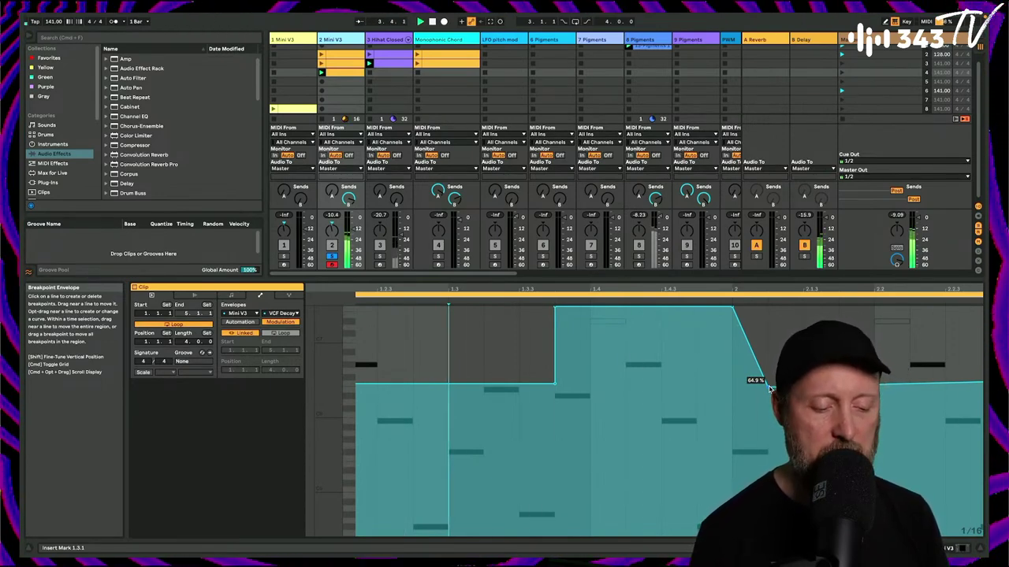
key(super+z)
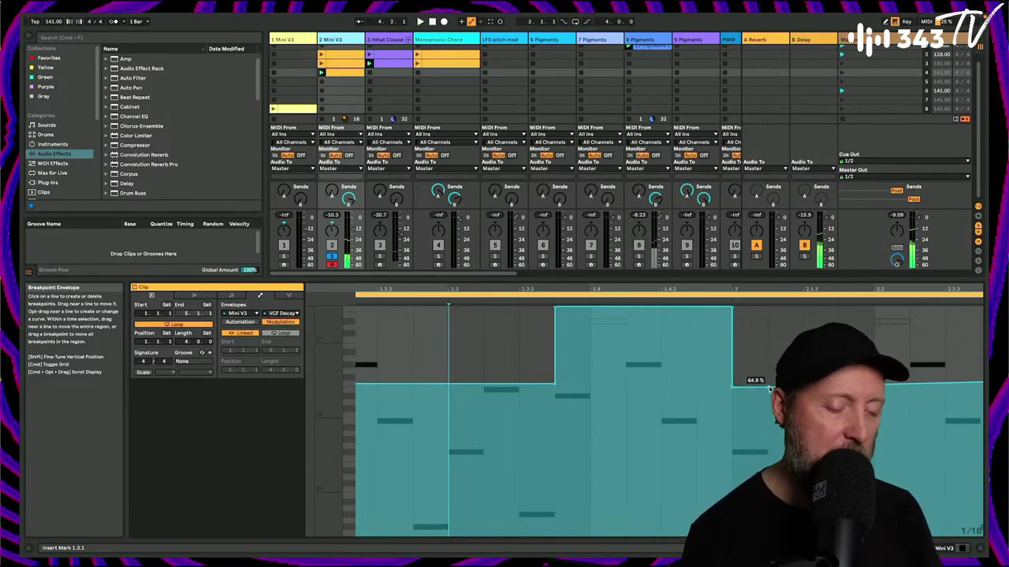
key(super+shift+z)
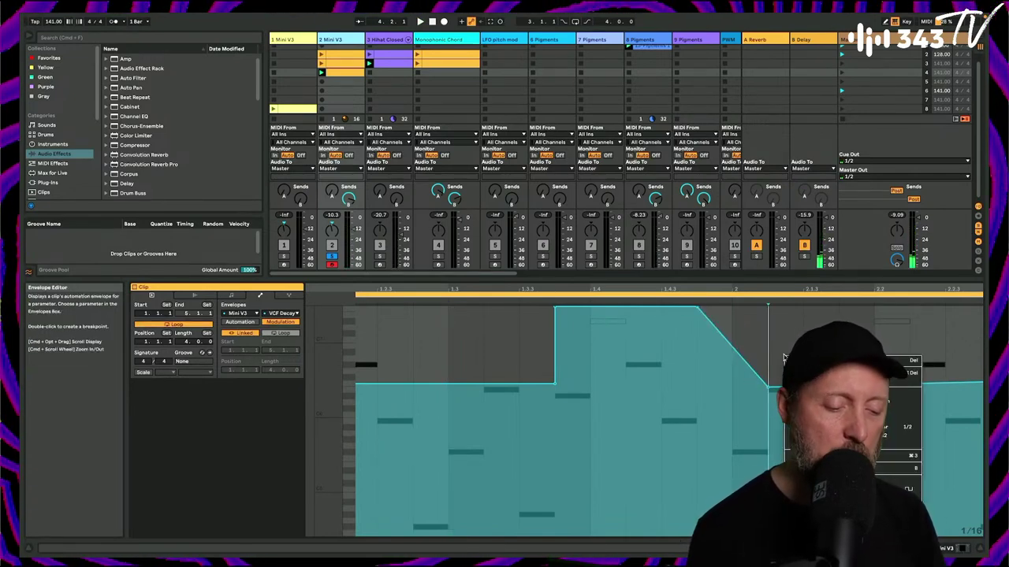
Clear the clip's entire VCF Decay modulation envelope.
right_click(770, 386)
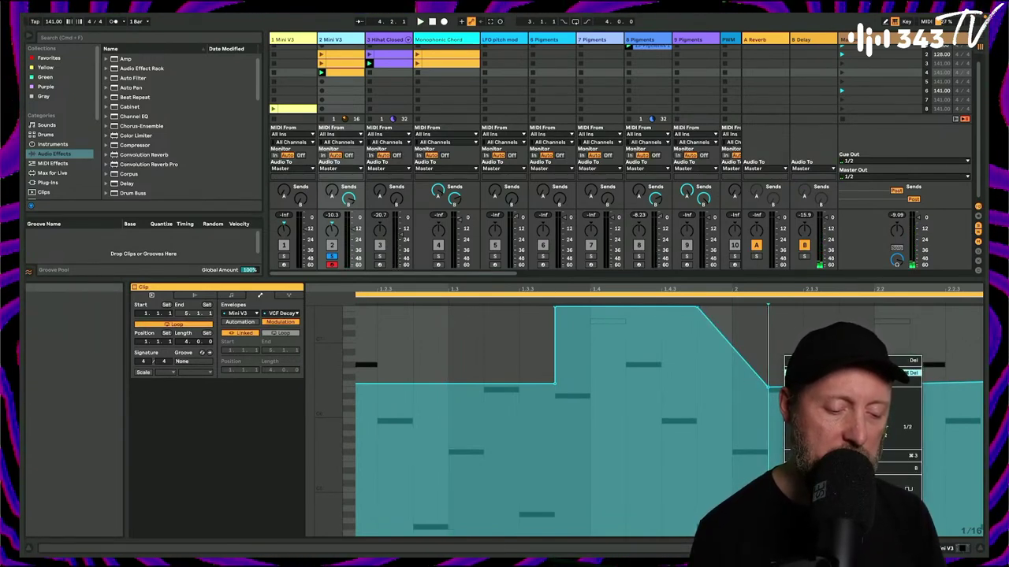
click(853, 372)
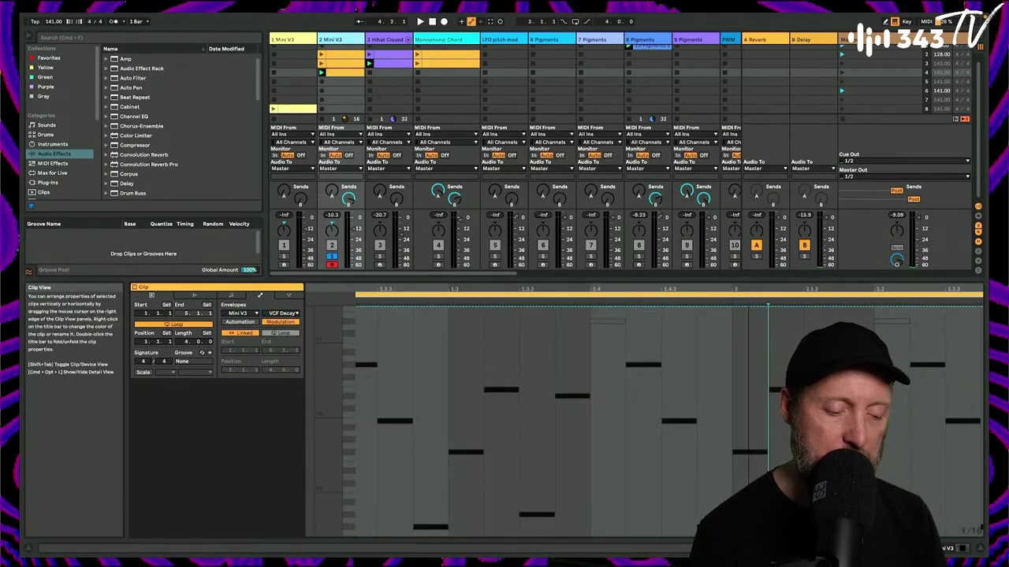
double_click(748, 289)
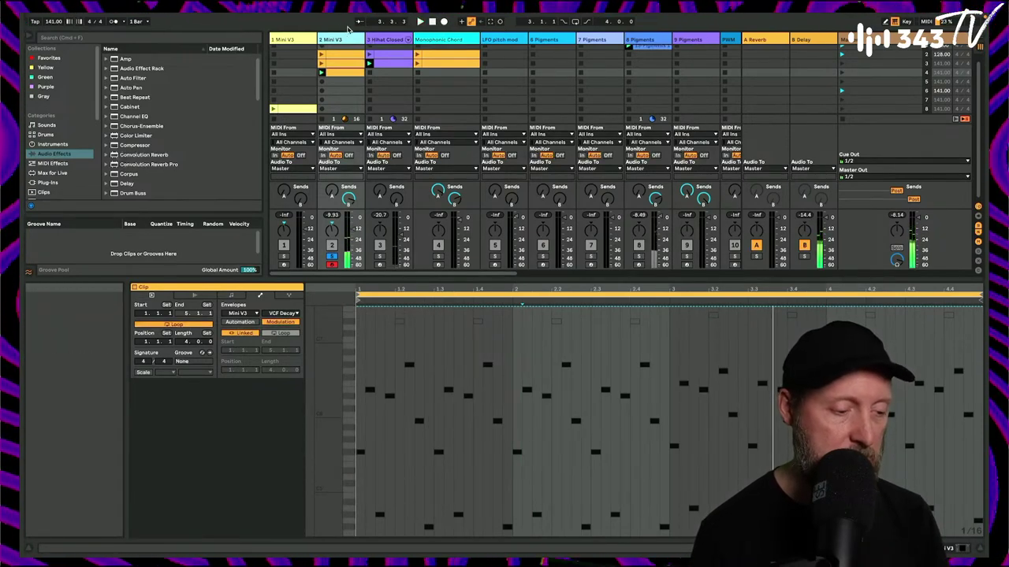
Bring up the Mini V3's VCF Decay automation envelope in the clip from the device's parameter and audition it.
click(340, 40)
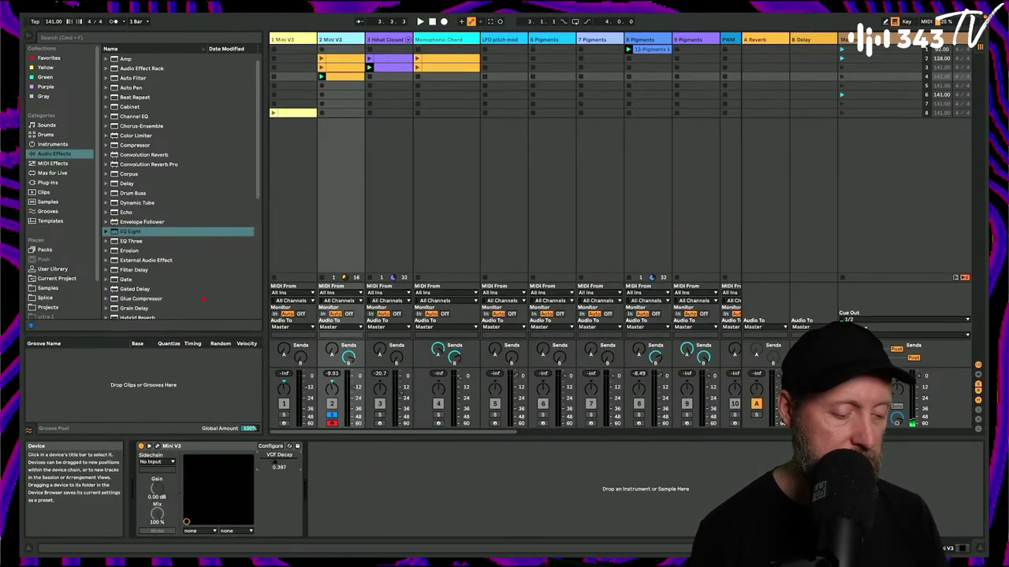
key(space)
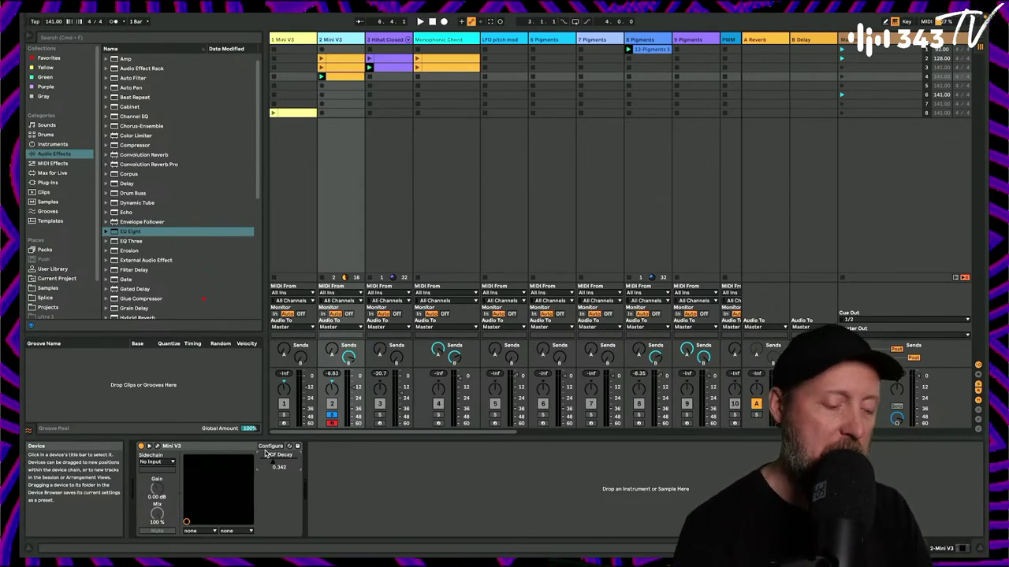
right_click(277, 467)
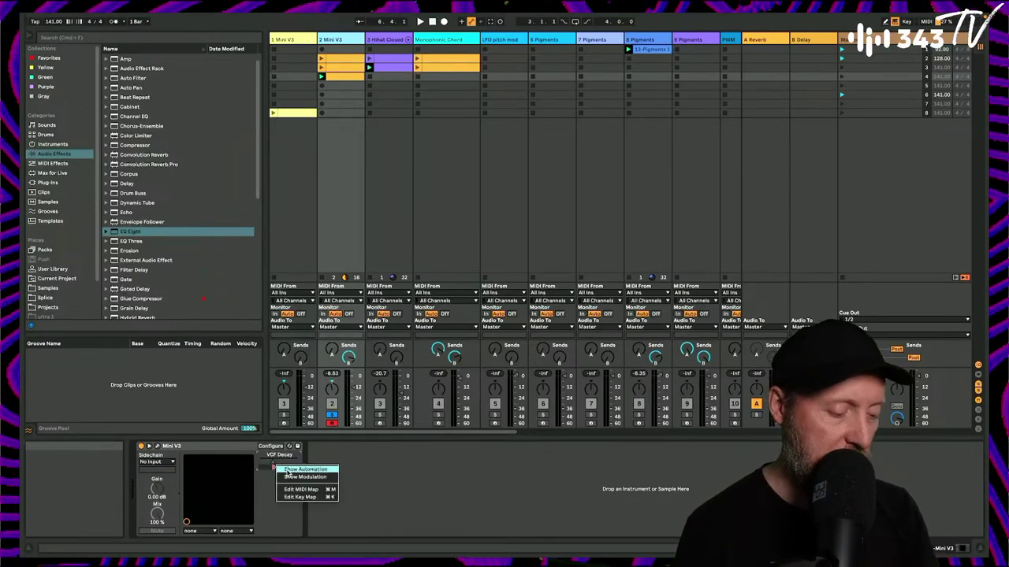
click(306, 472)
key(space)
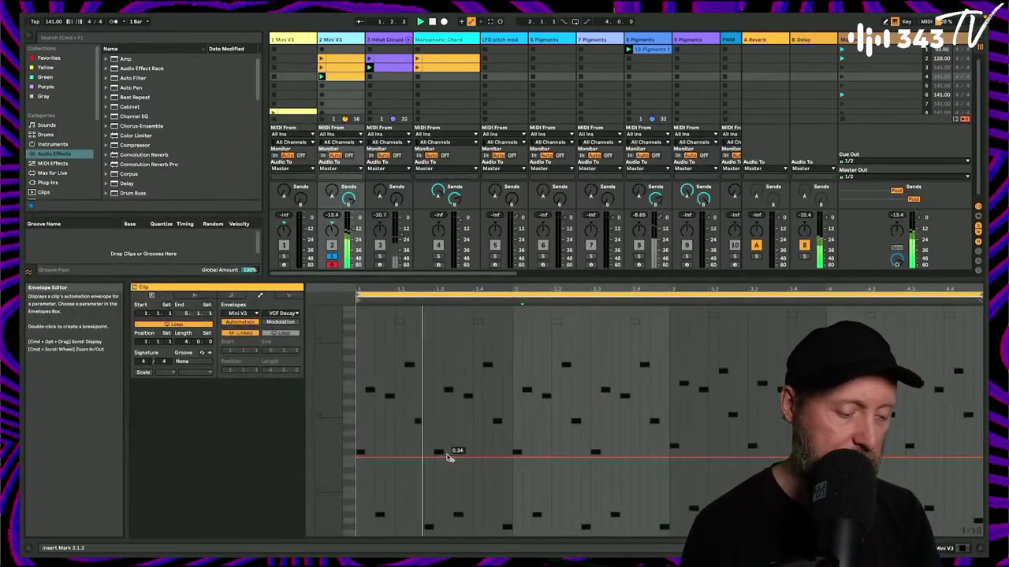
key(space)
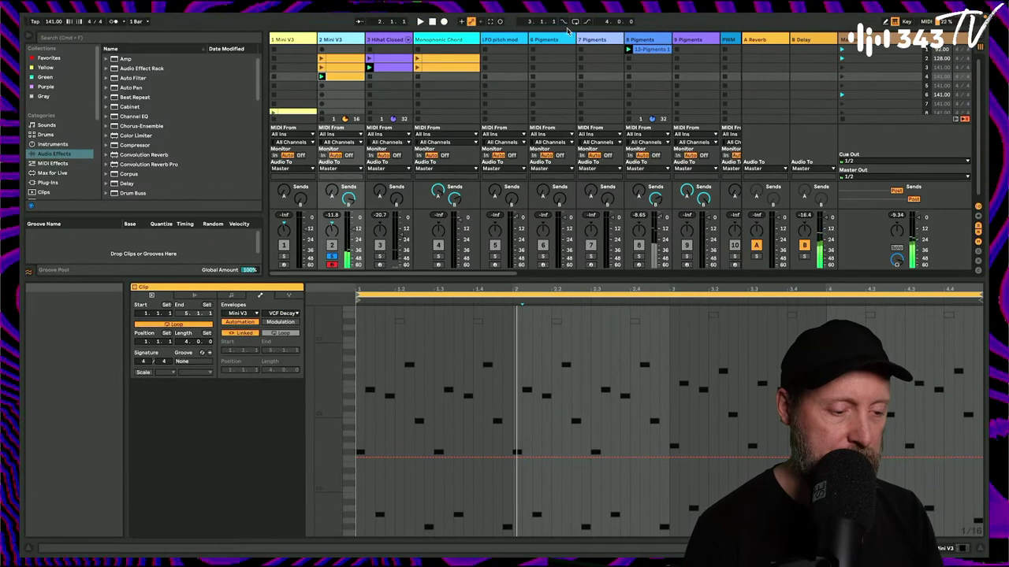
Record a VCF Decay automation sweep from the Mini V3 device into the playing clip using session overdub.
click(350, 42)
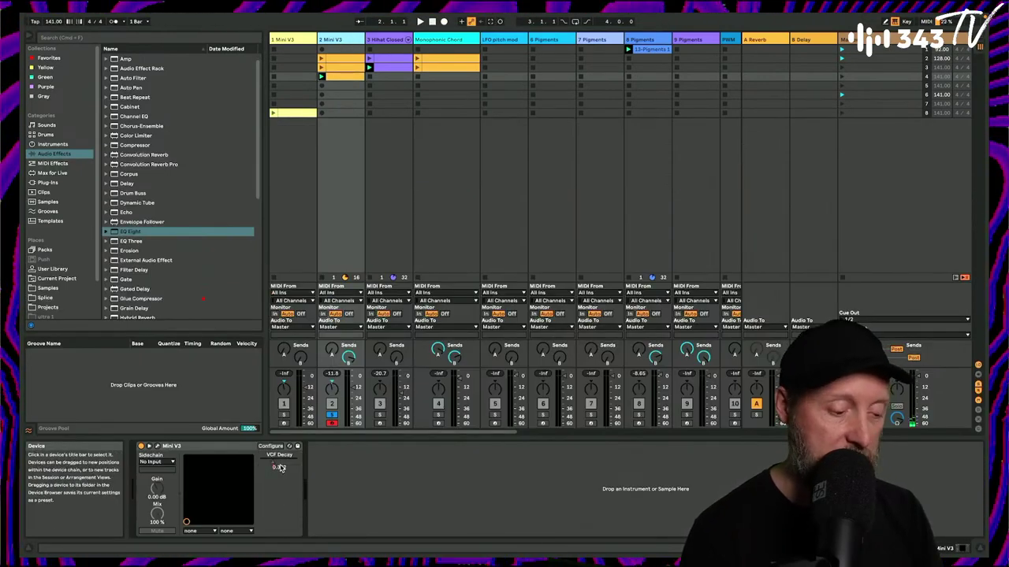
click(500, 21)
drag(276, 462, 286, 462)
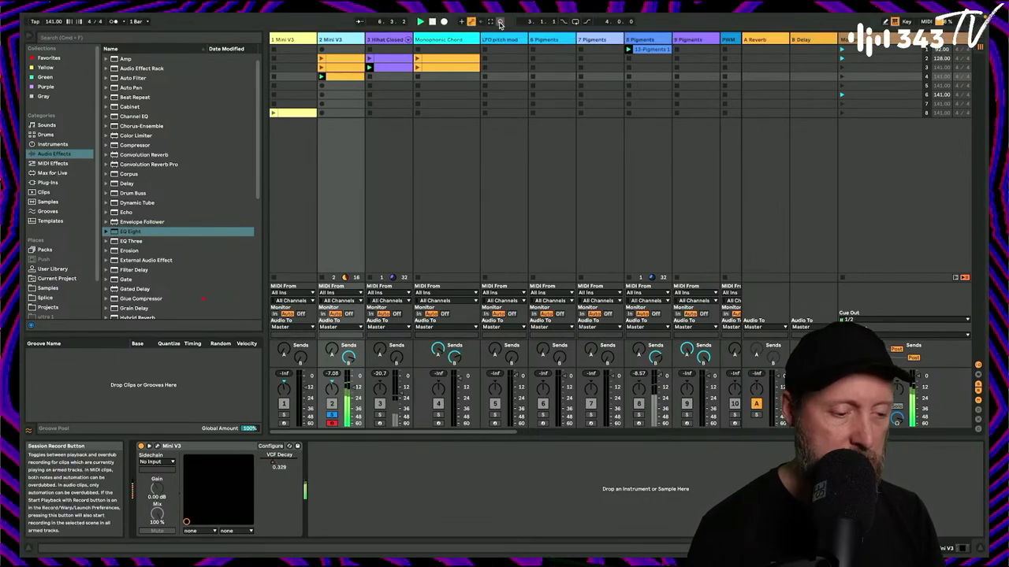
In the clip's recorded VCF Decay automation, move the first peak's vertical rise to 1.3.4 and lower the level before it to about 0.28.
double_click(345, 77)
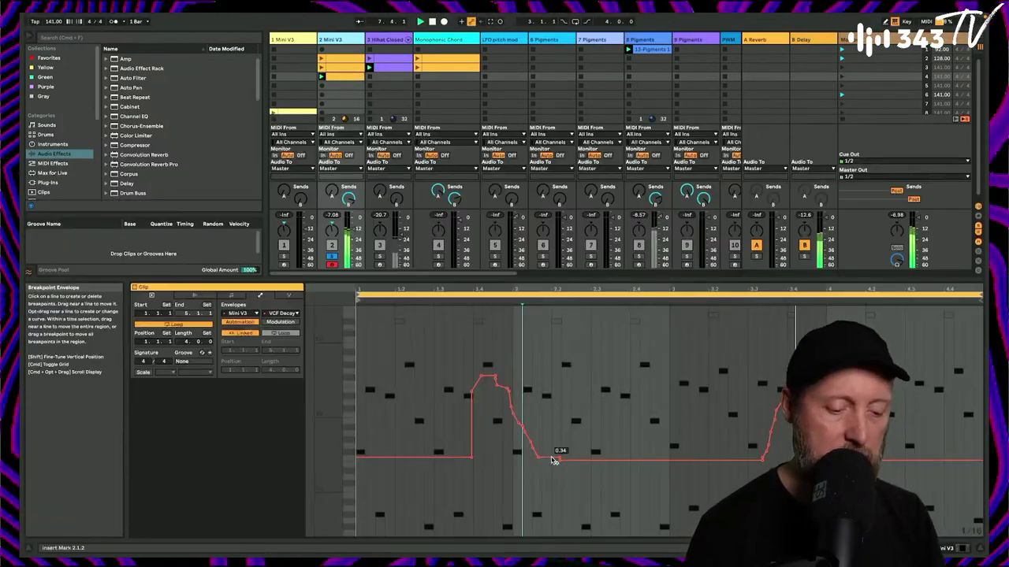
drag(461, 289, 543, 347)
key(space)
scroll(556, 436, left, 2)
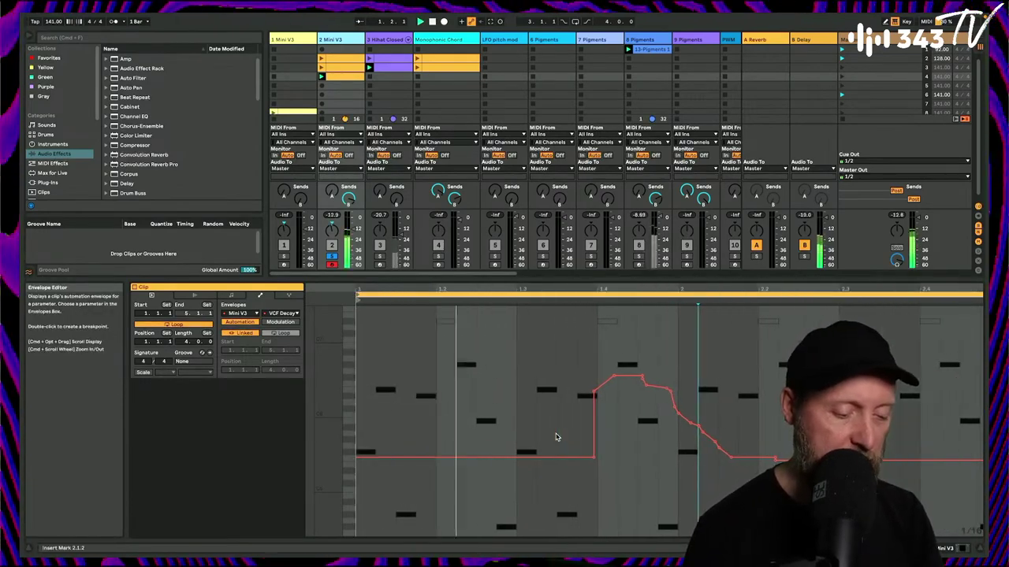
key(space)
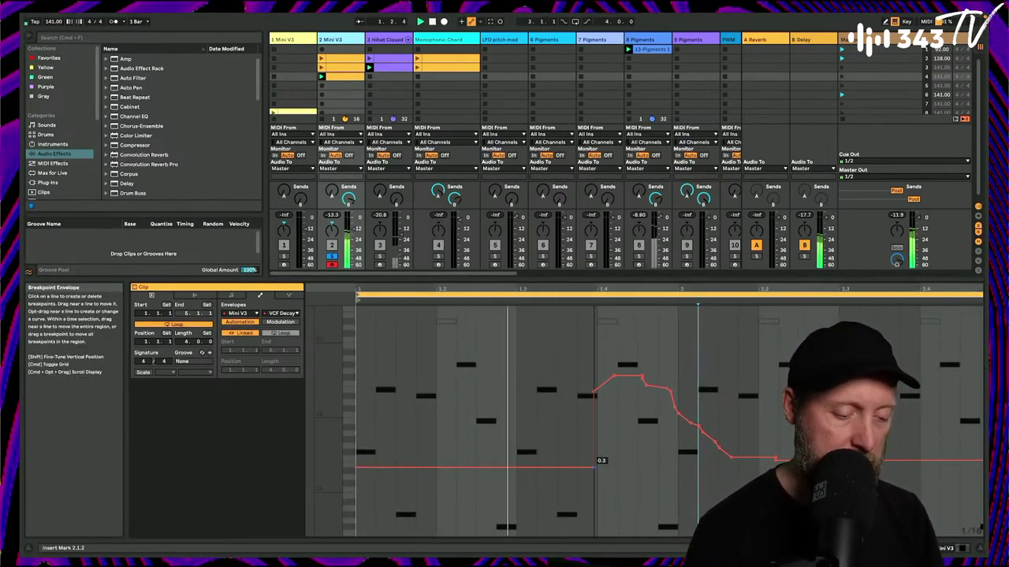
drag(594, 462, 578, 398)
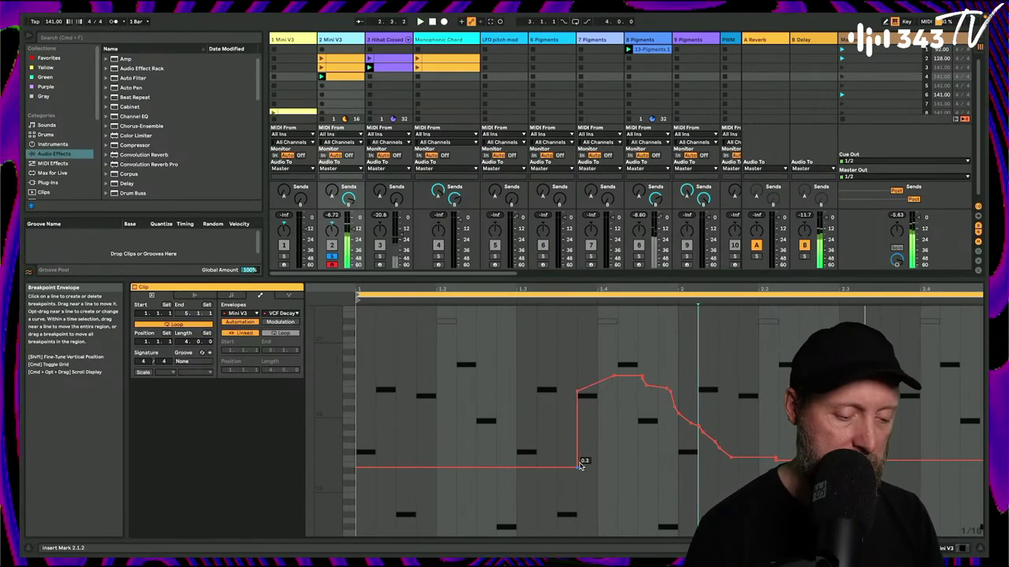
drag(580, 465, 579, 470)
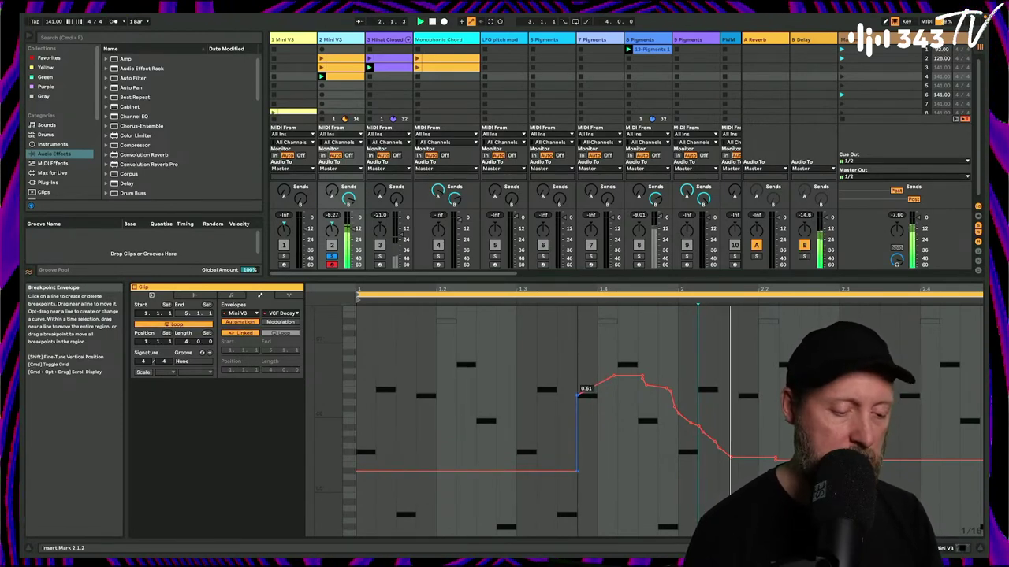
Shorten the first automation peak's fall to end just after bar 2 at about 0.32, and smooth its downward curve by removing stray breakpoints.
drag(730, 456, 677, 462)
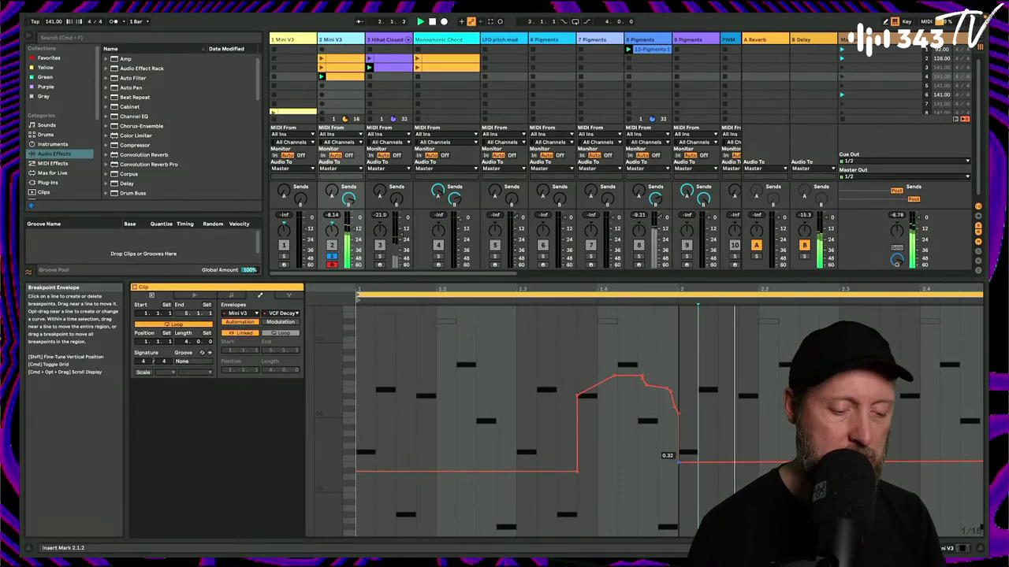
drag(678, 461, 691, 443)
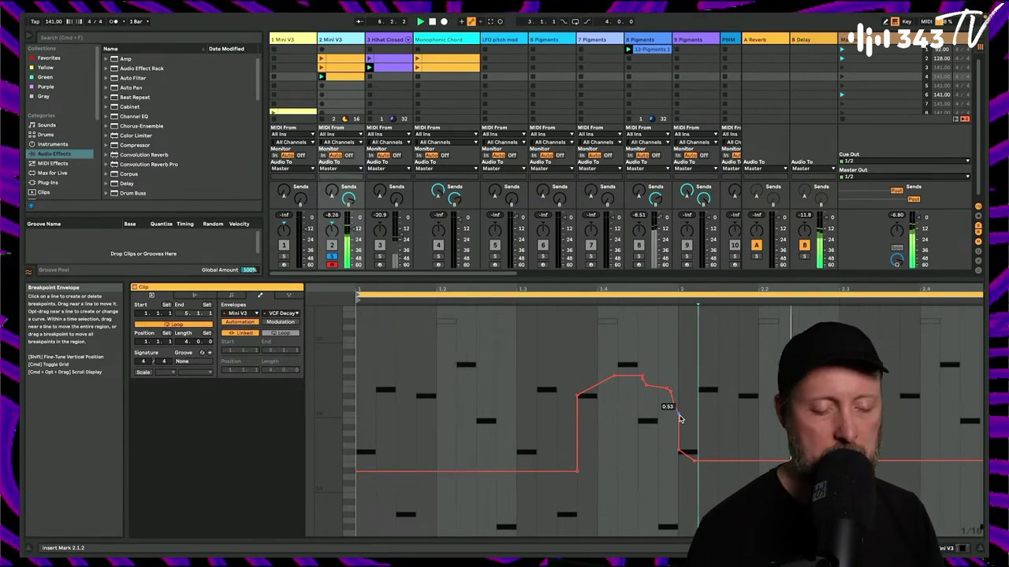
click(679, 449)
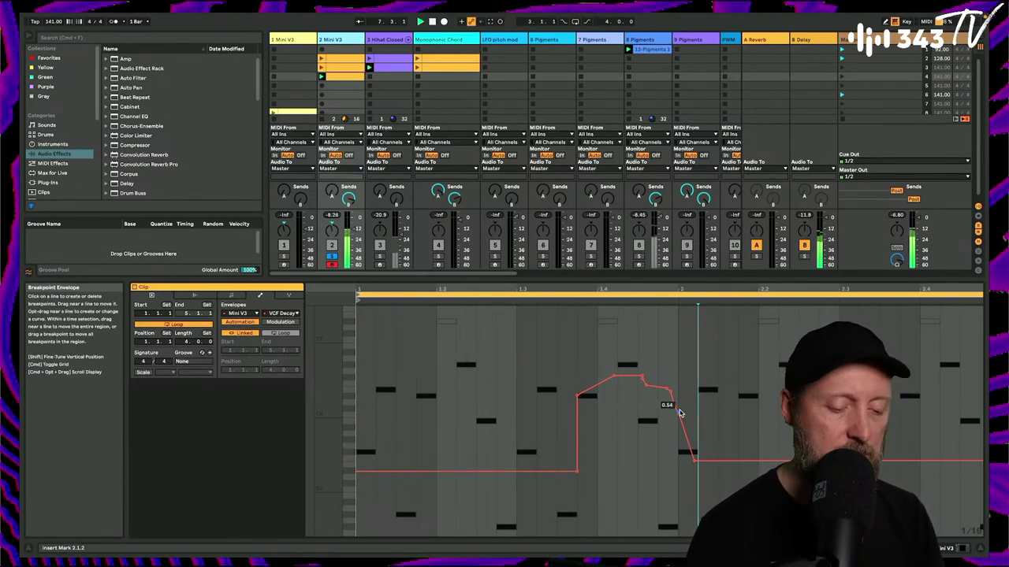
drag(653, 389, 667, 386)
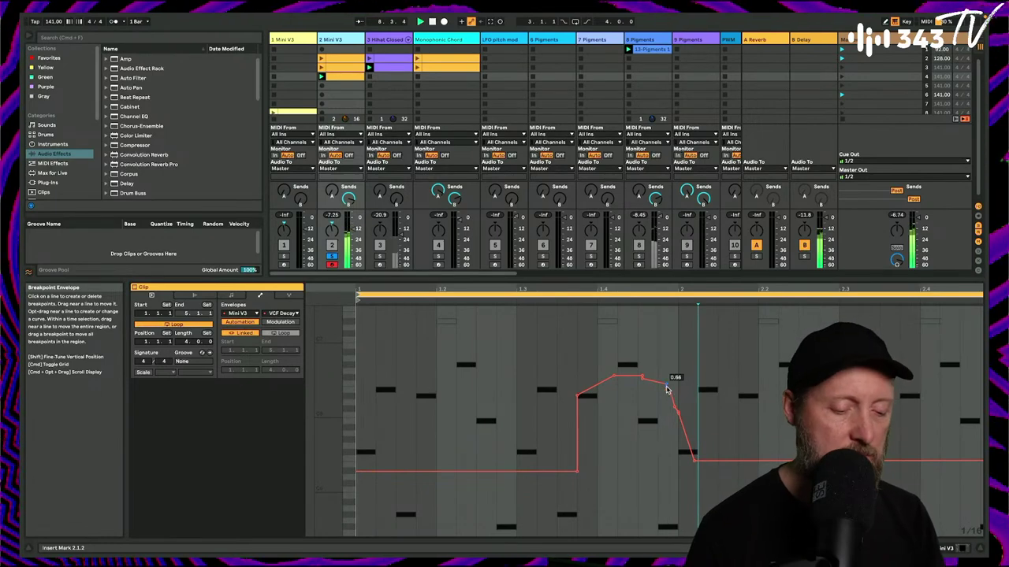
In the clip's VCF Decay envelope, lower the line between the peaks to about 0.28, and reshape the first peak with a higher starting level and lower top.
drag(645, 288, 645, 236)
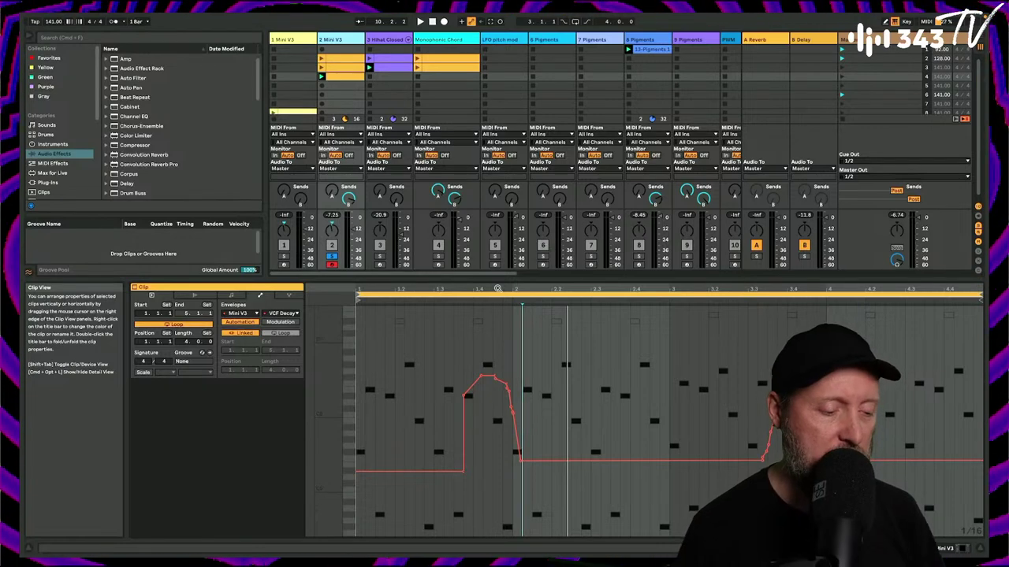
key(space)
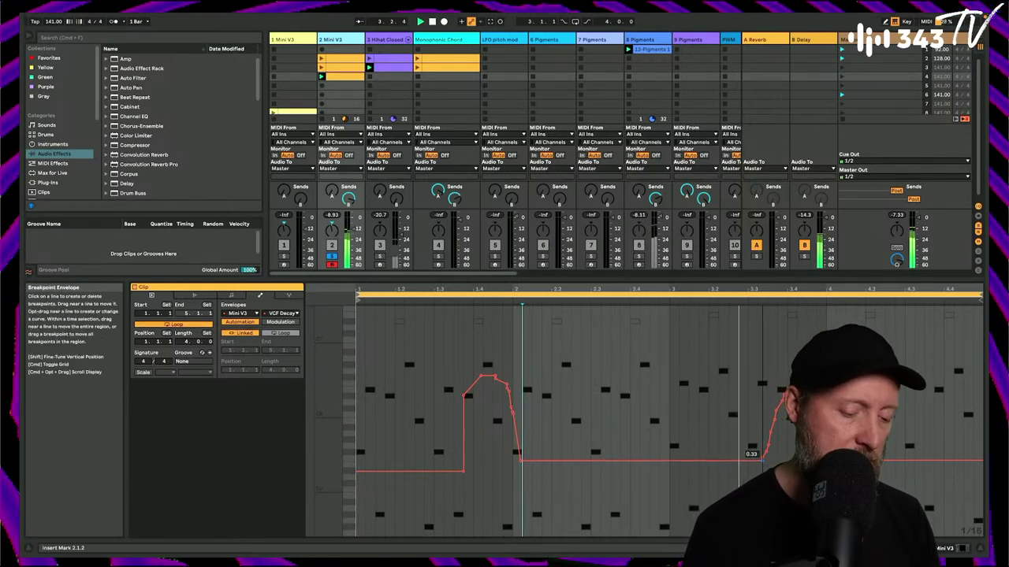
drag(723, 466, 724, 473)
drag(594, 466, 595, 472)
drag(979, 461, 979, 469)
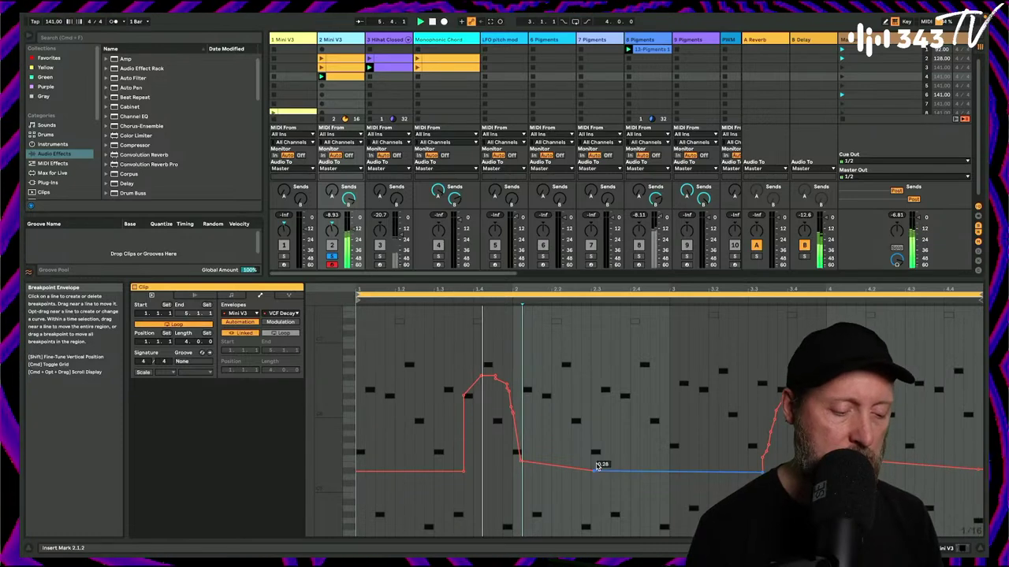
drag(462, 471, 466, 461)
drag(463, 397, 481, 385)
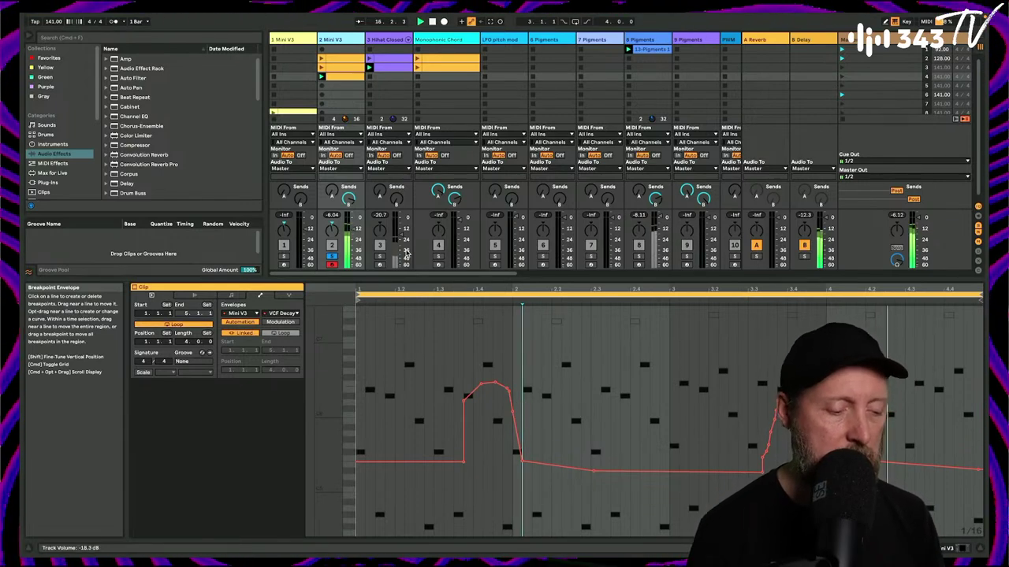
Take the second Mini V3 track out of solo and launch its clip in the third scene.
click(332, 256)
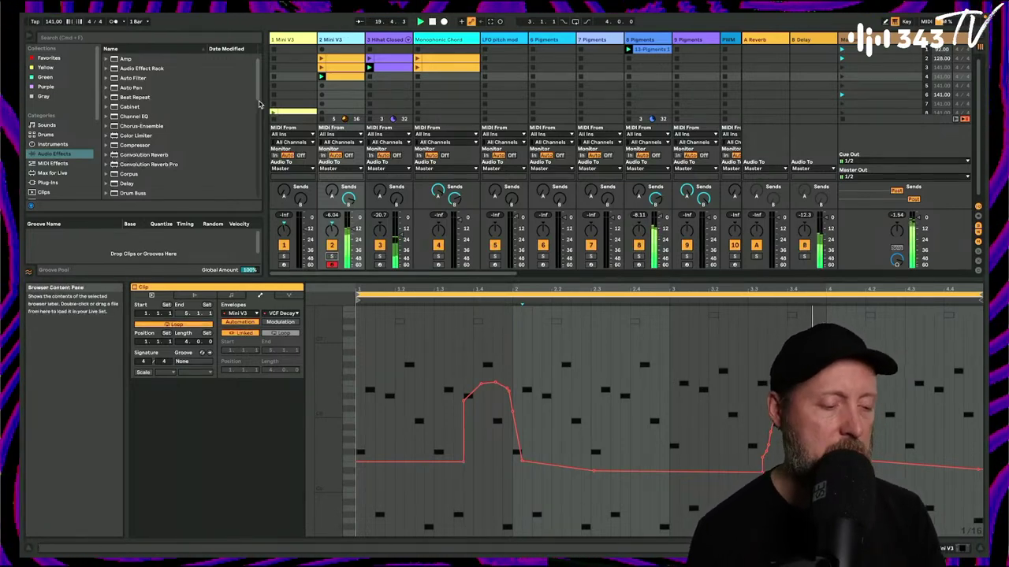
click(322, 68)
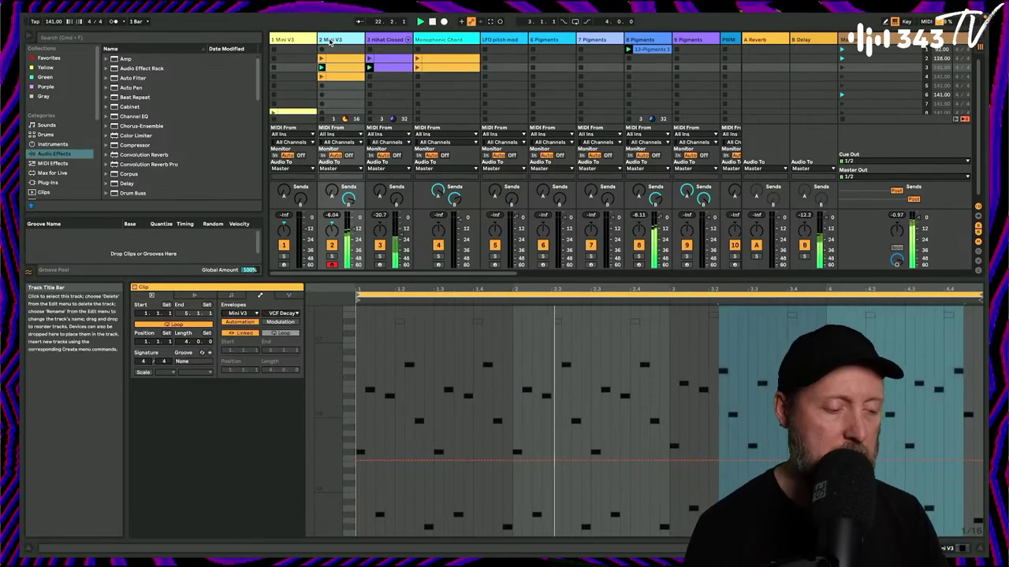
Look at the Mini V3 synth's plug-in window on track 2 and close it again.
double_click(331, 39)
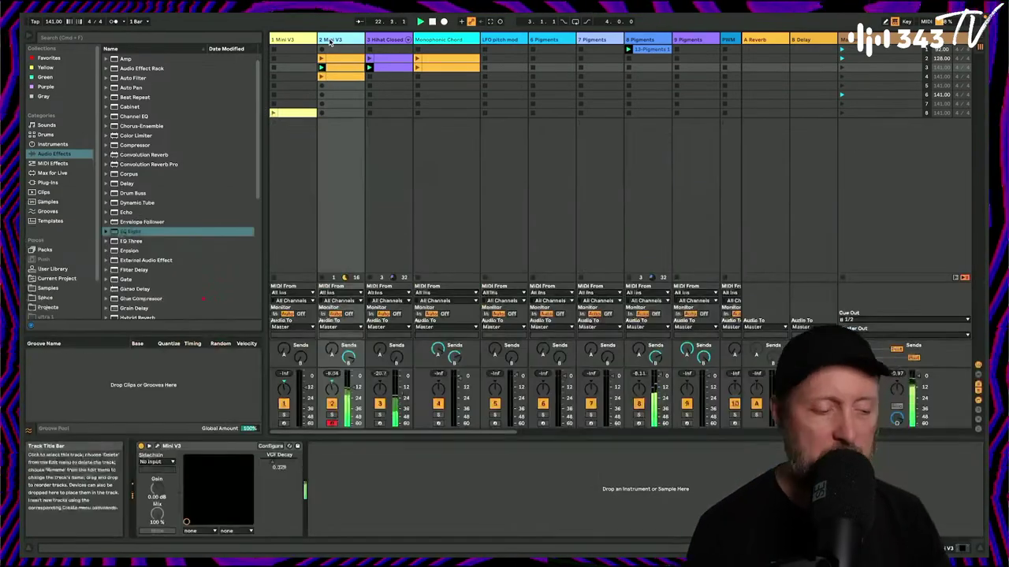
click(158, 447)
drag(588, 280, 588, 276)
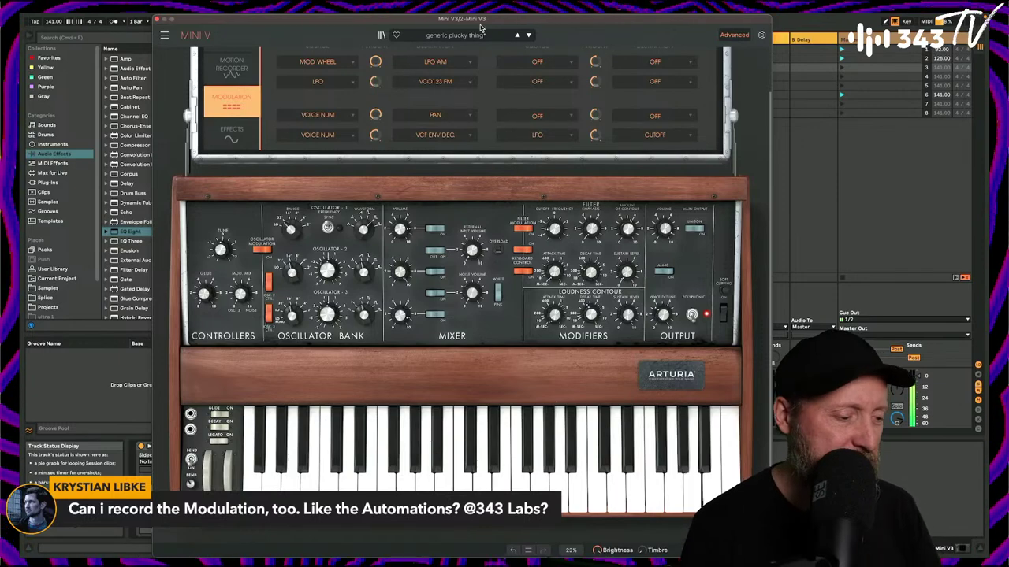
click(156, 19)
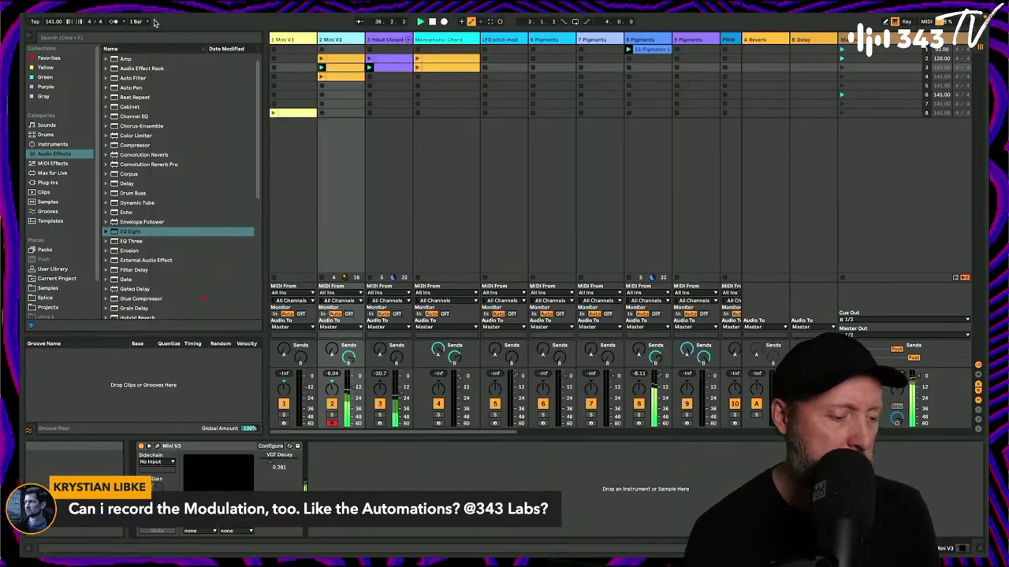
Examine the modulation envelope for VCF Decay in the third-scene Mini V3 clip, and return to the track's device chain.
double_click(346, 69)
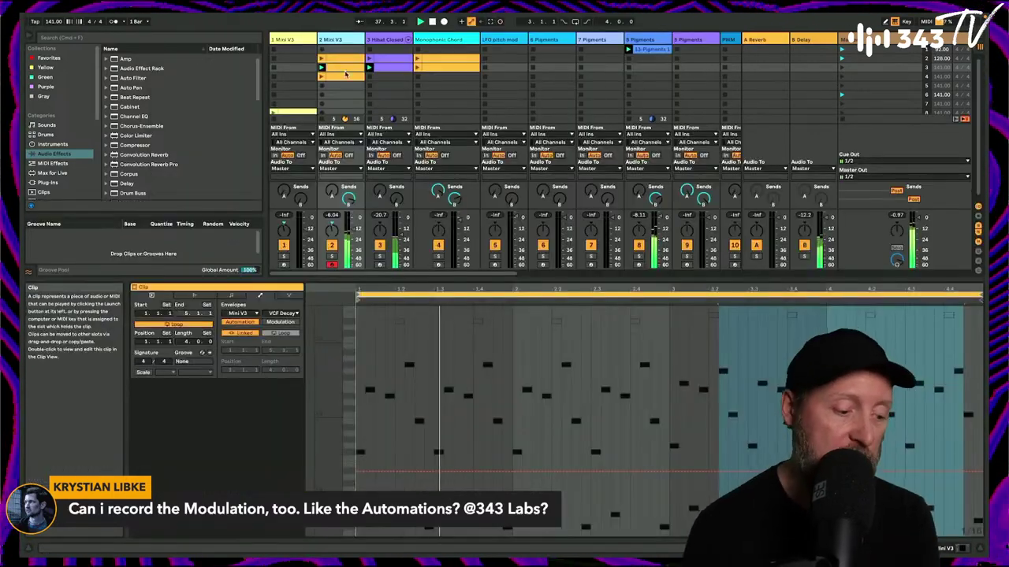
click(283, 322)
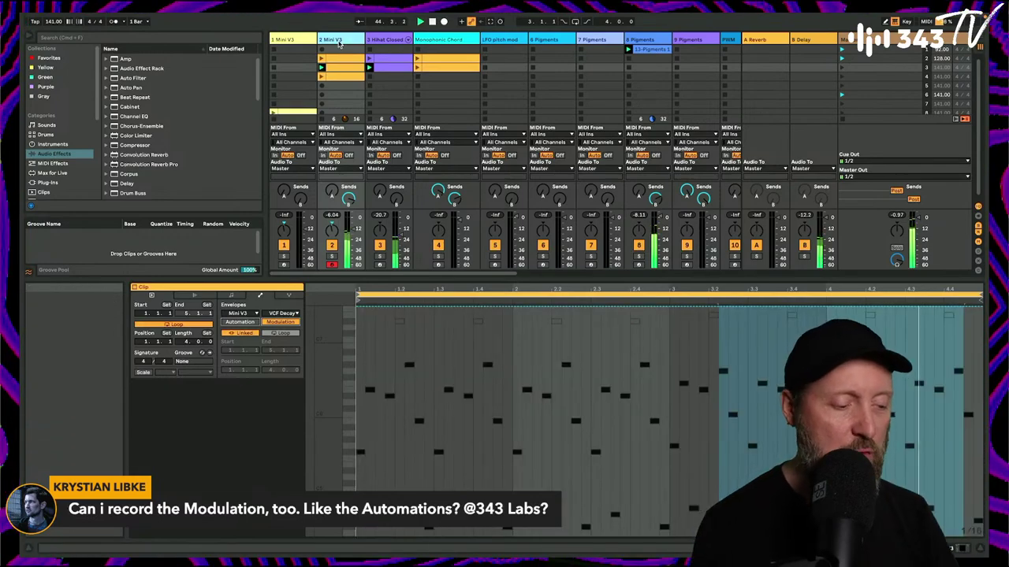
click(337, 40)
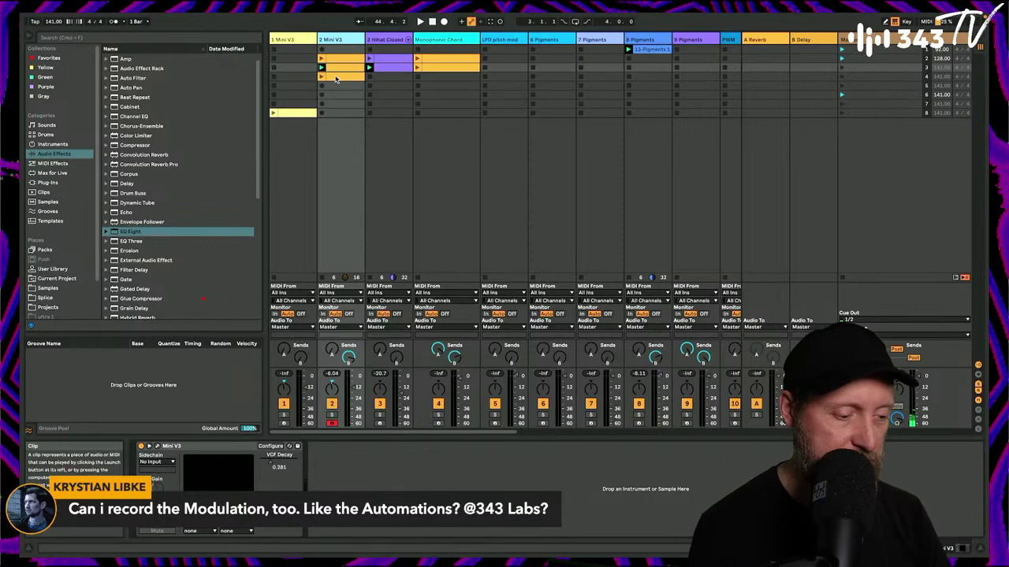
Record VCF Decay movements from the Mini V3 device into the playing clip.
click(442, 23)
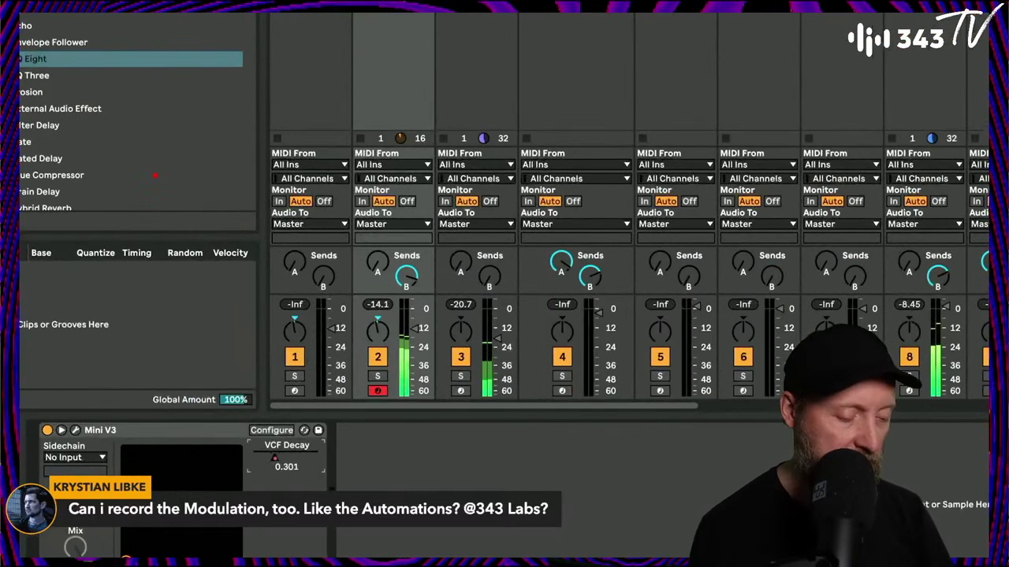
drag(287, 467, 287, 453)
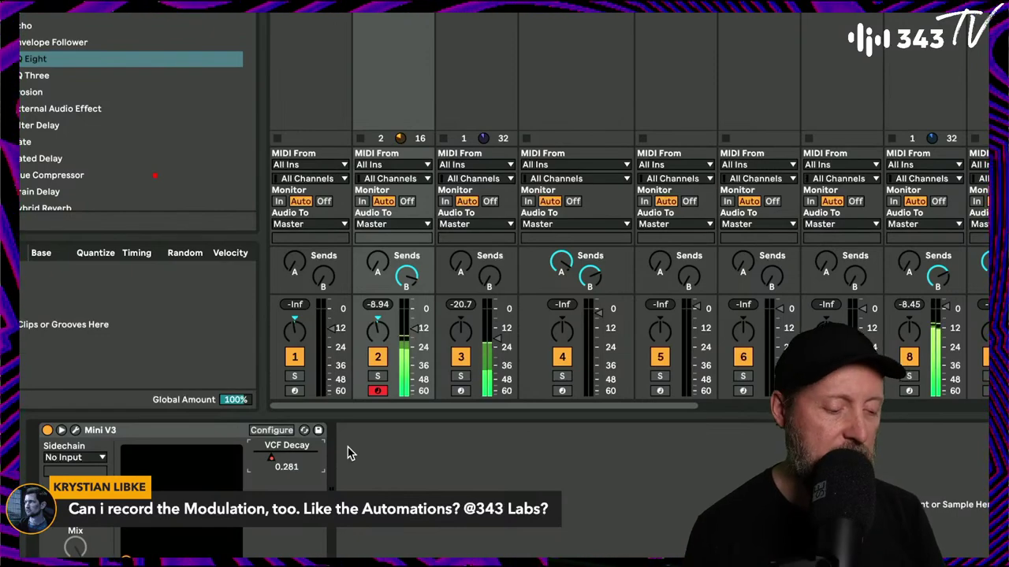
mouse_move(287, 467)
mouse_down()
mouse_move(296, 466)
mouse_move(277, 442)
mouse_move(266, 457)
mouse_move(301, 458)
mouse_move(270, 458)
mouse_move(288, 471)
mouse_up()
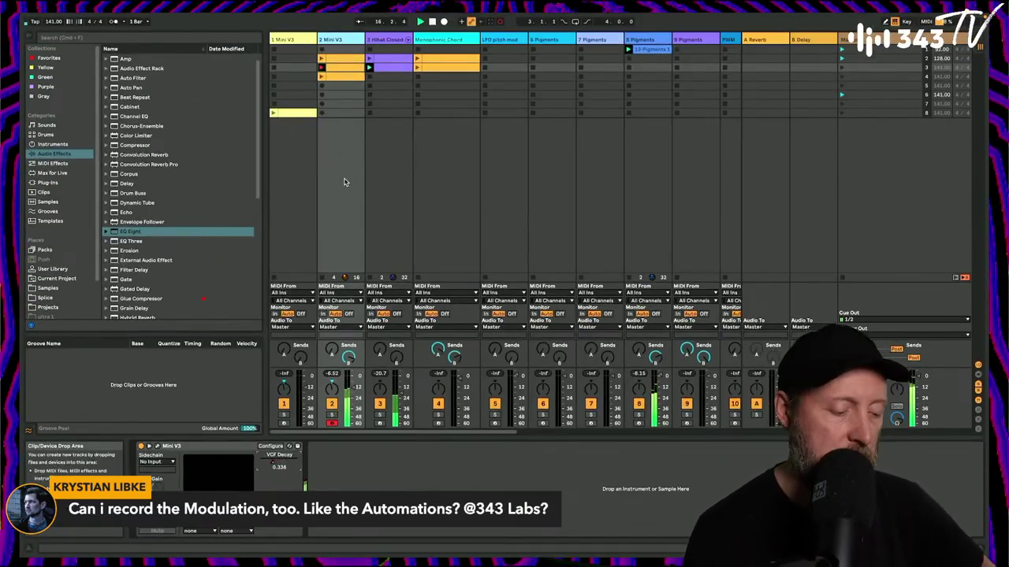
Delete the recorded VCF Decay automation from the Mini V3 device and stop playback.
right_click(269, 465)
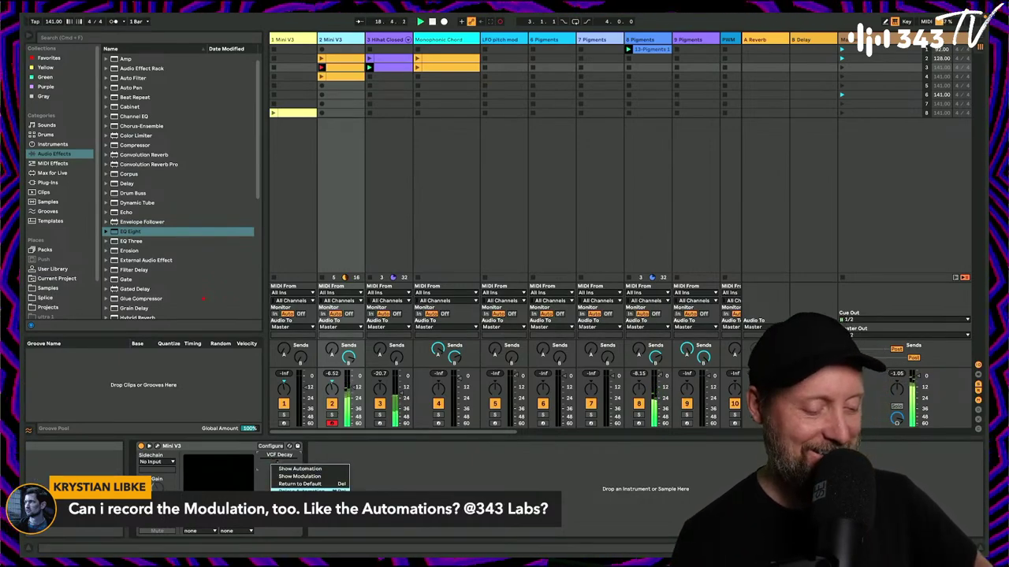
click(309, 490)
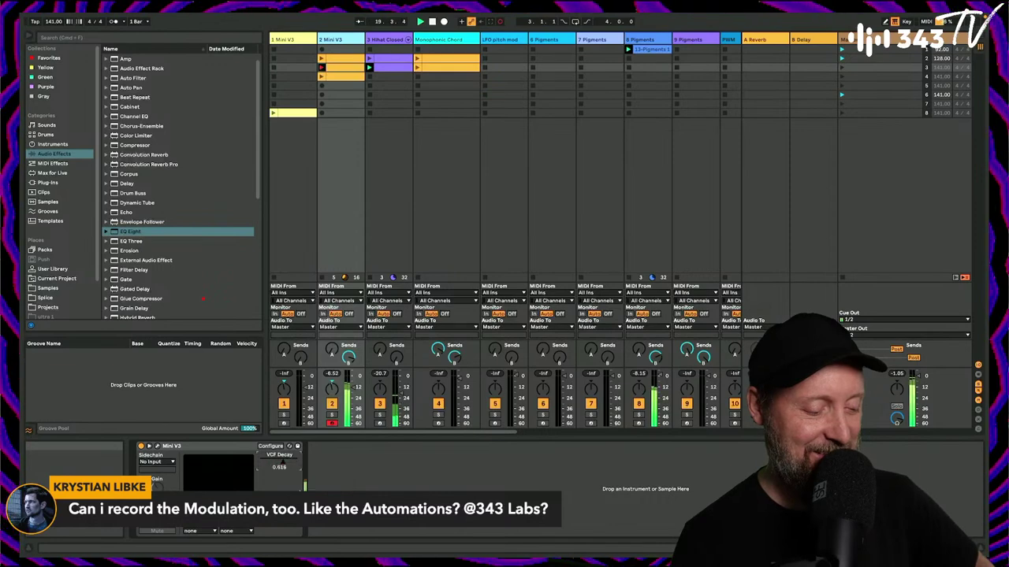
right_click(283, 468)
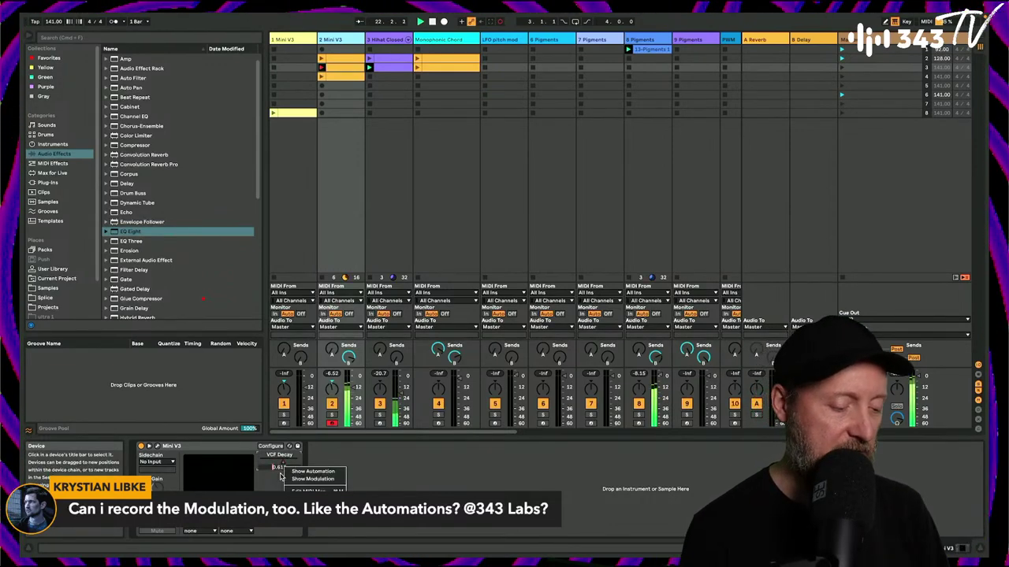
click(261, 481)
click(330, 493)
key(space)
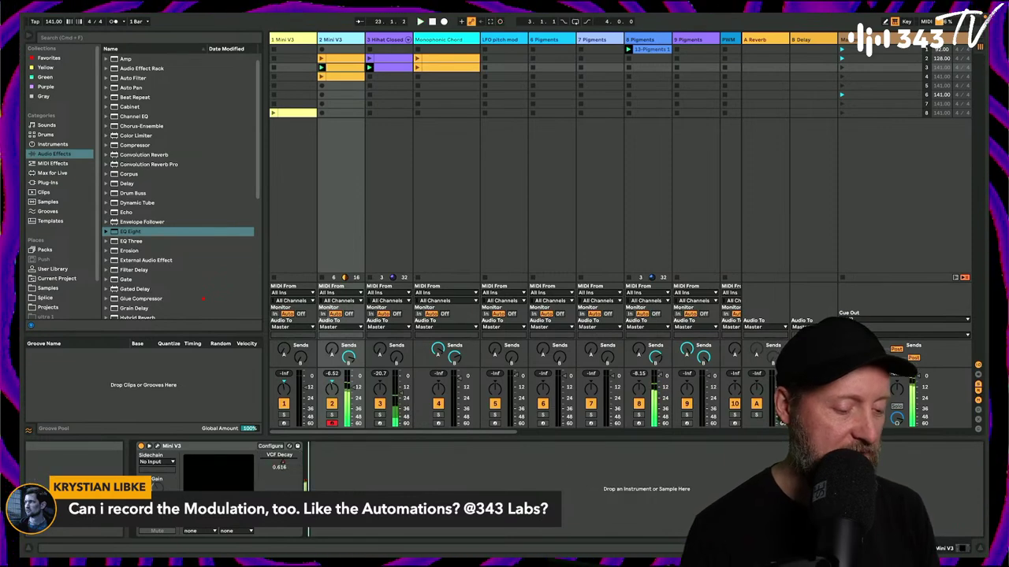
right_click(286, 464)
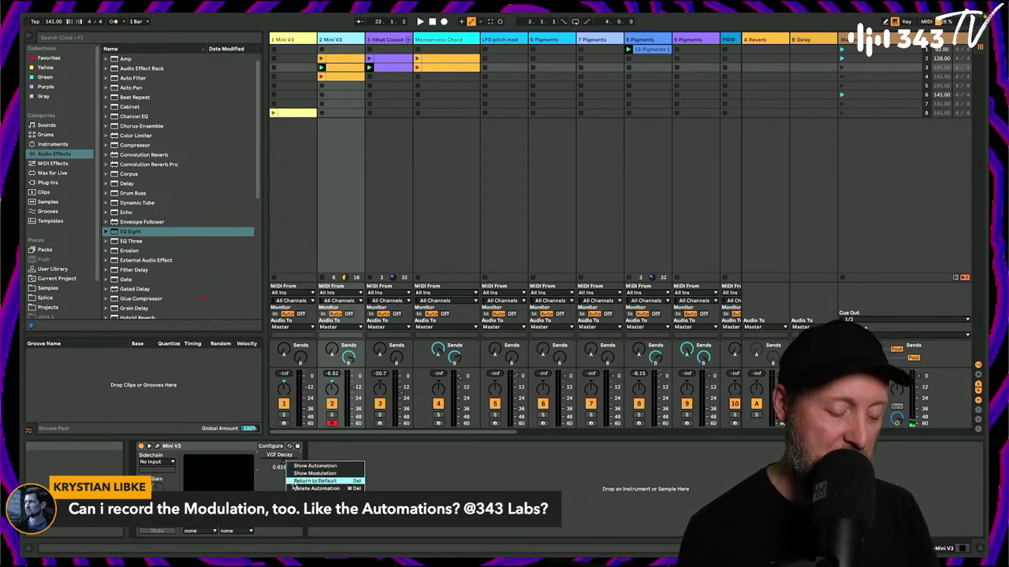
click(298, 488)
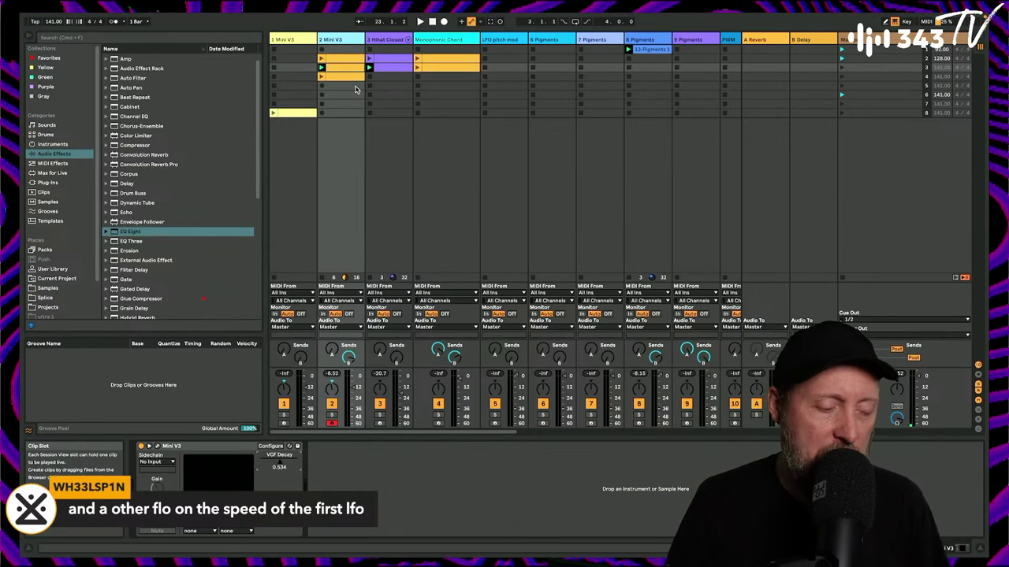
Bring up the Mini V3 plug-in window to examine its modulation routings, and close it.
click(157, 447)
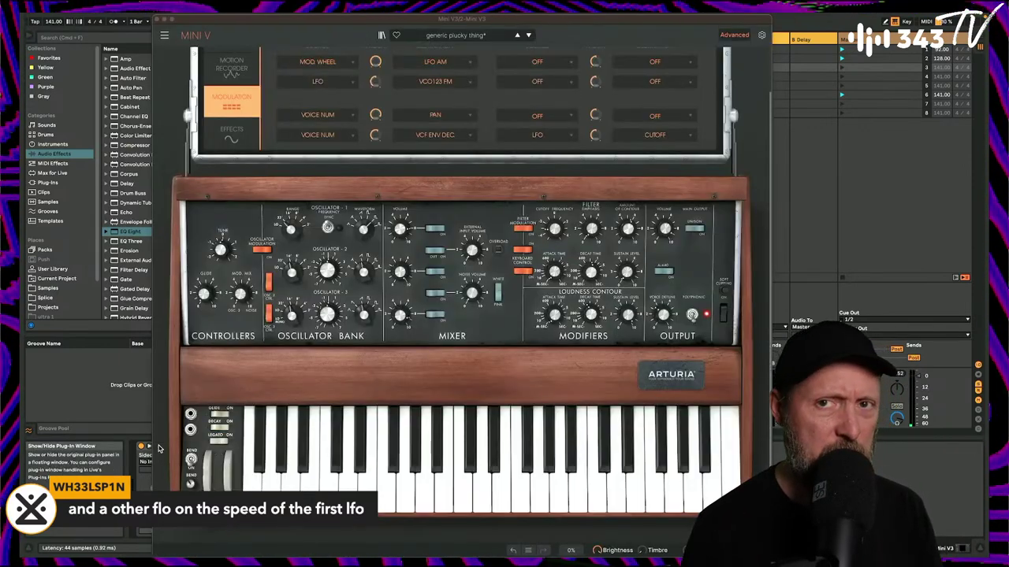
mouse_move(257, 15)
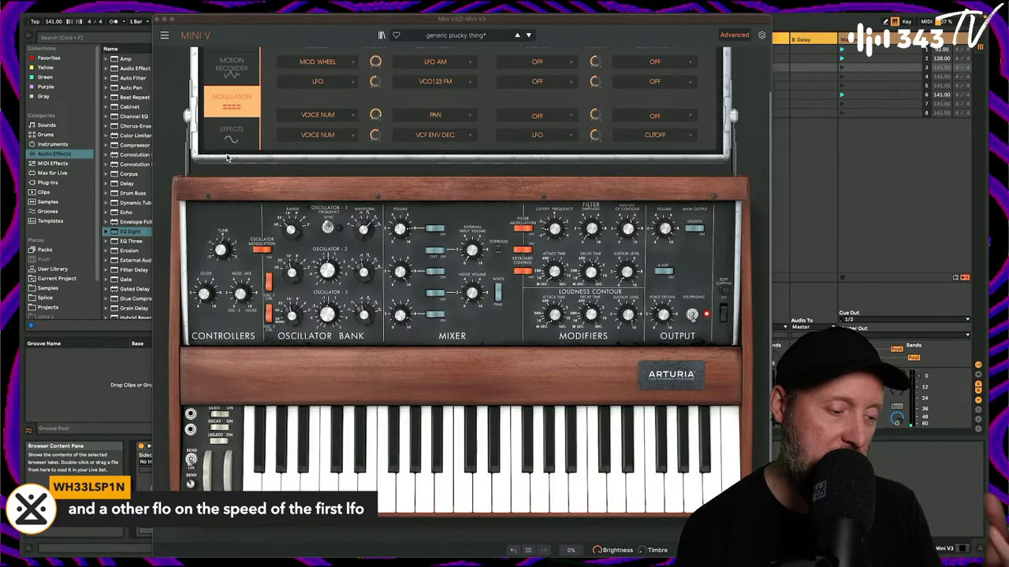
click(157, 19)
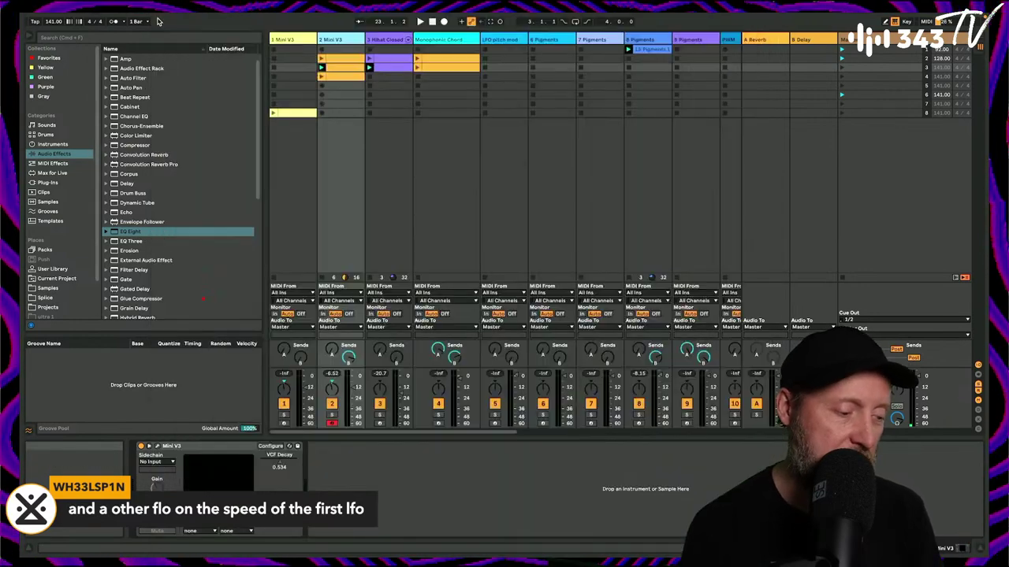
Add an LFO device from the audio effects after the Mini V3 on track 2.
scroll(134, 241, down, 2)
scroll(134, 242, down, 3)
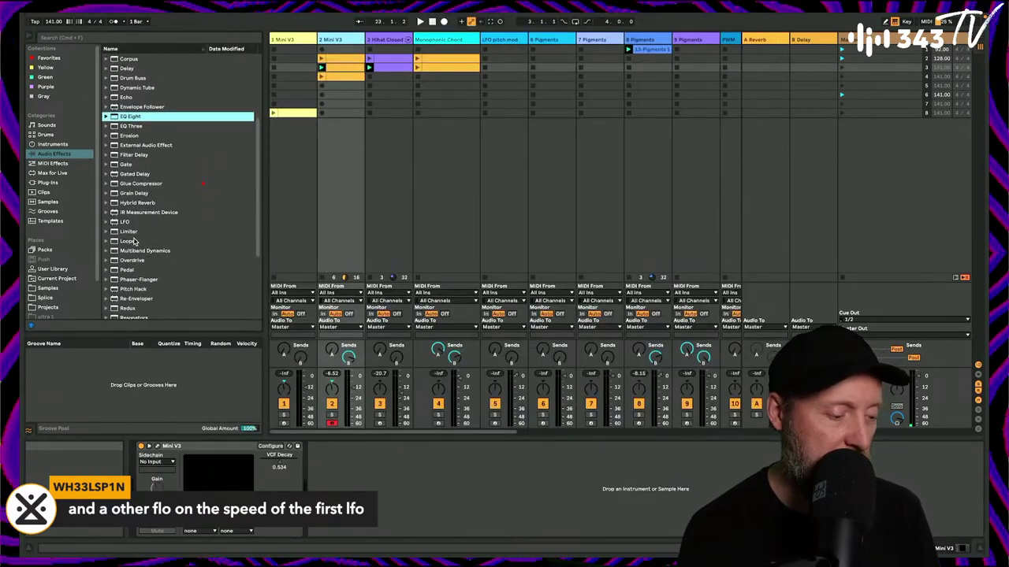
click(119, 223)
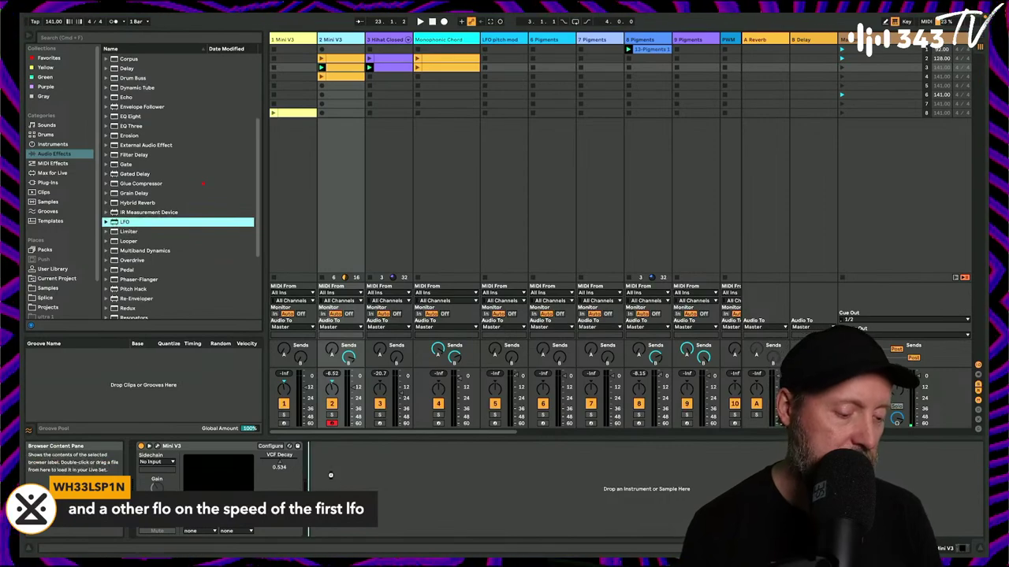
drag(330, 476, 330, 475)
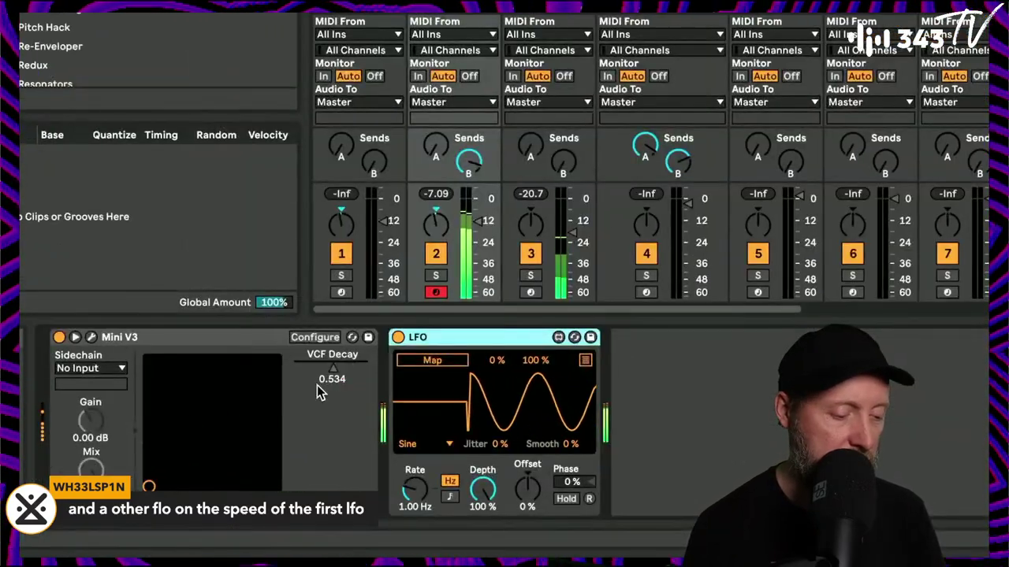
Set the Mini V3's VCF Decay to 0.315 and sync the LFO's rate to the song tempo with a value of 2.
click(323, 379)
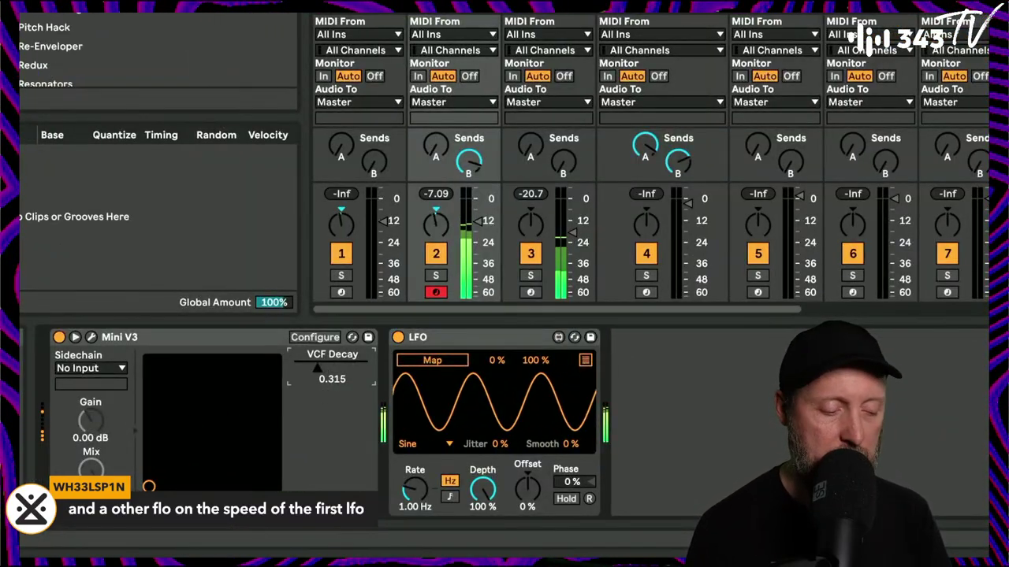
click(448, 497)
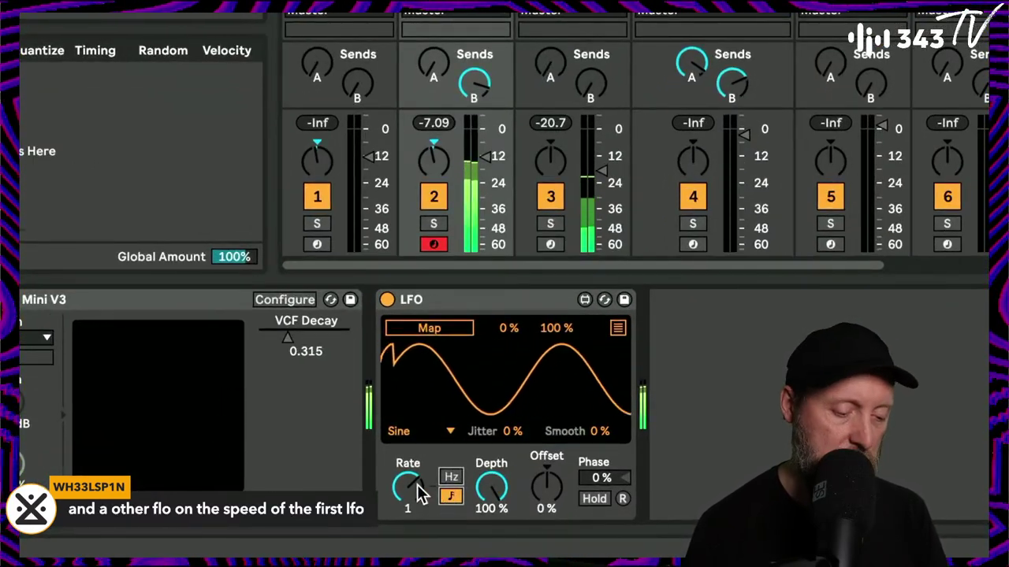
drag(420, 494, 420, 494)
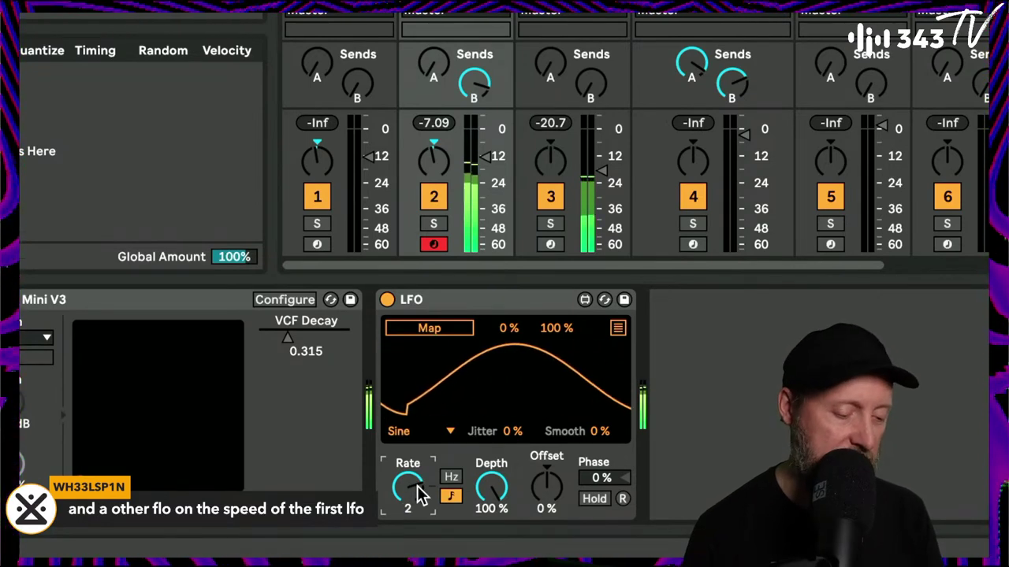
Try the LFO's offset at -100% and reset it to 0%, and adjust the phase, trying 45%.
drag(541, 484, 541, 556)
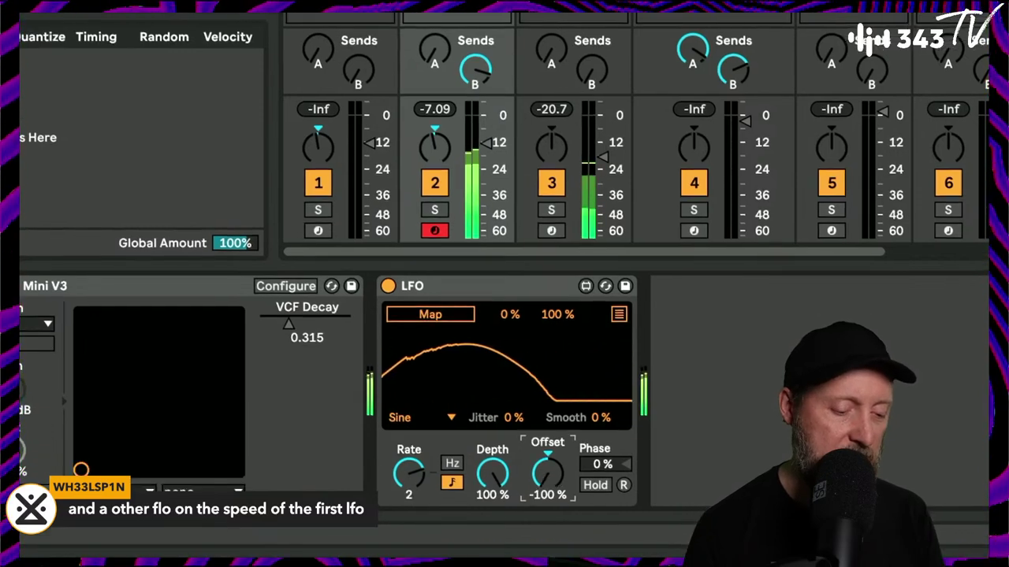
drag(547, 473, 525, 445)
click(603, 464)
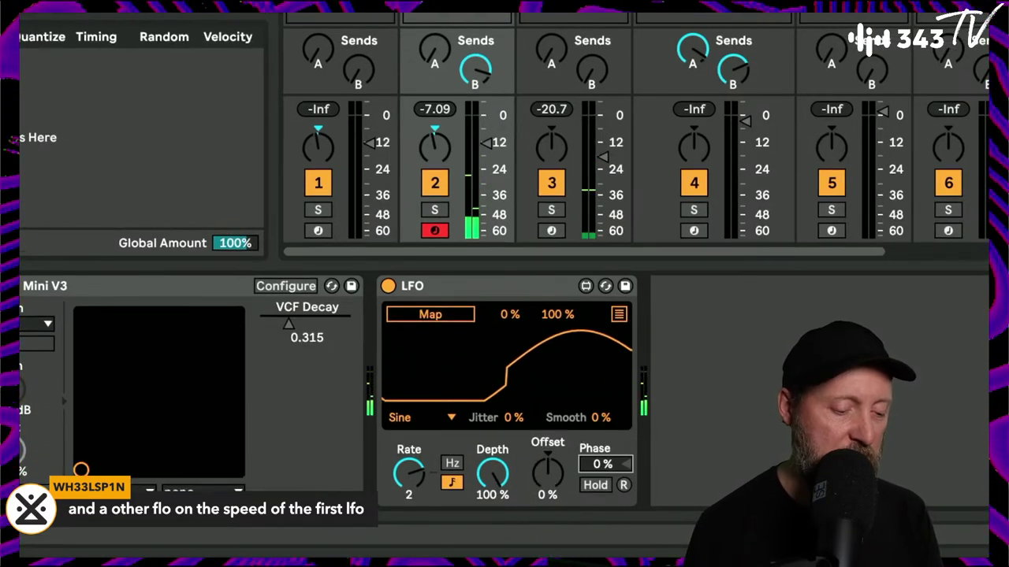
drag(603, 464, 609, 398)
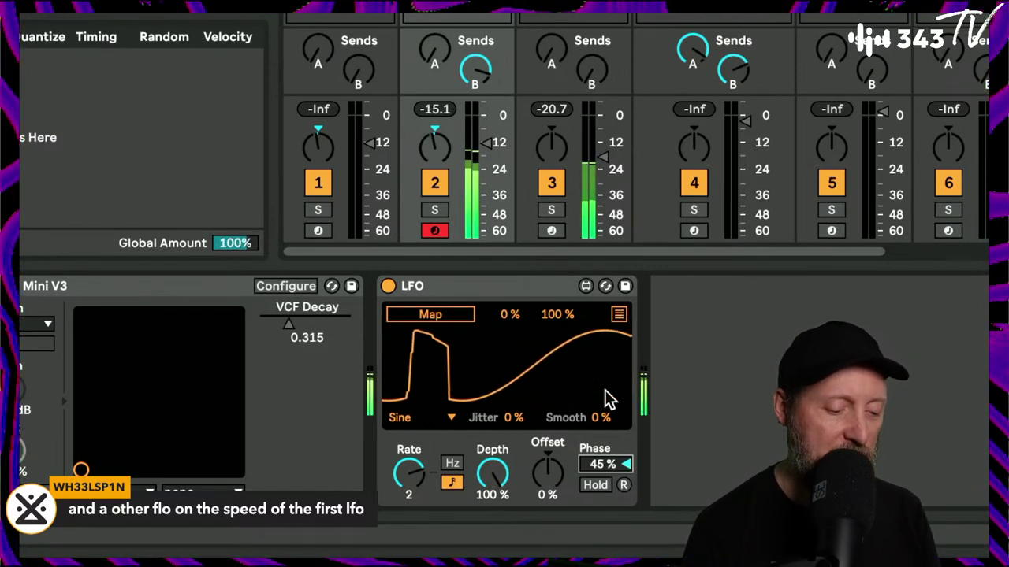
drag(602, 467, 601, 461)
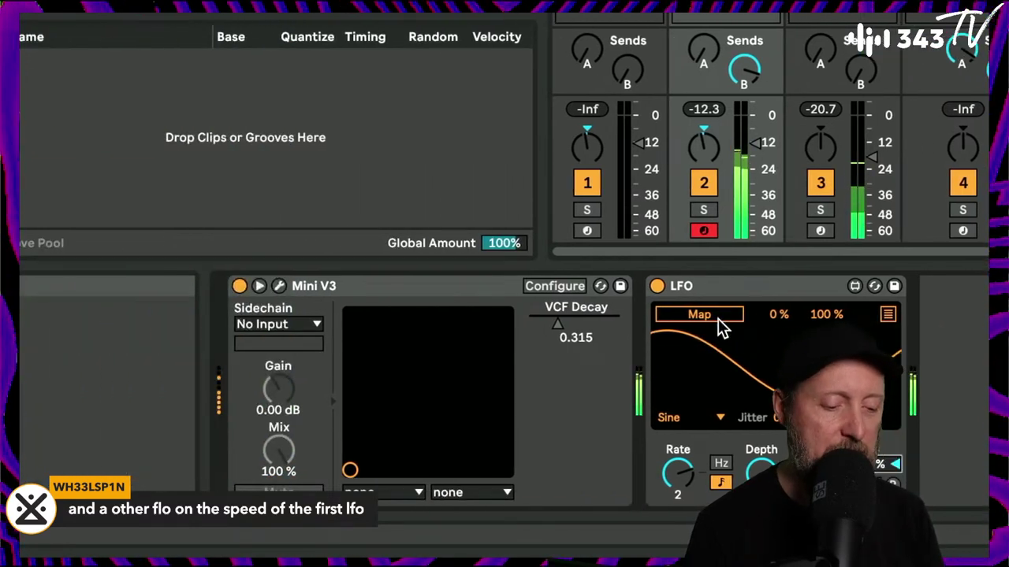
Map the LFO to the Mini V3's VCF Decay and change the LFO's waveform to Triangle.
click(448, 315)
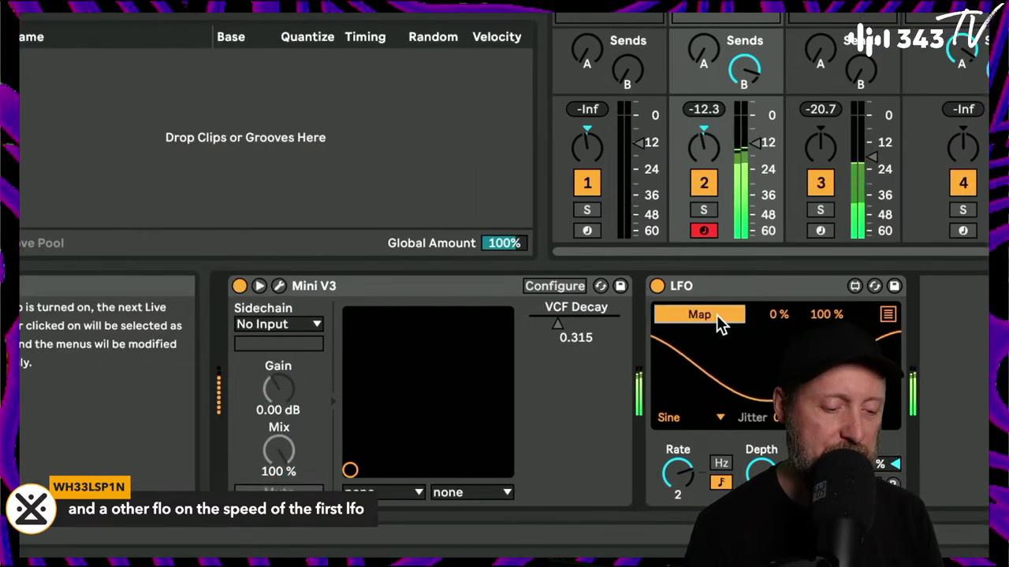
click(577, 337)
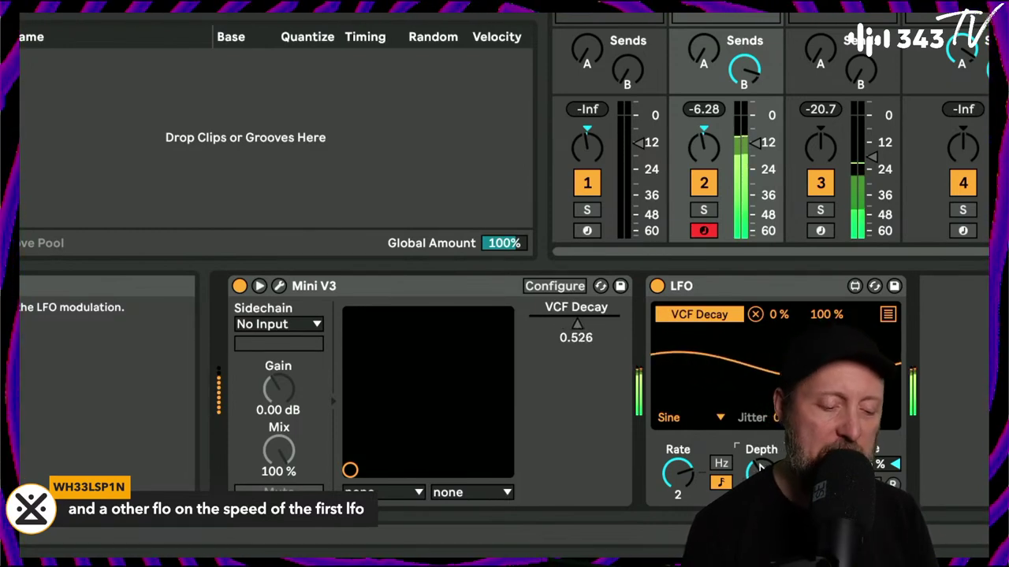
click(710, 416)
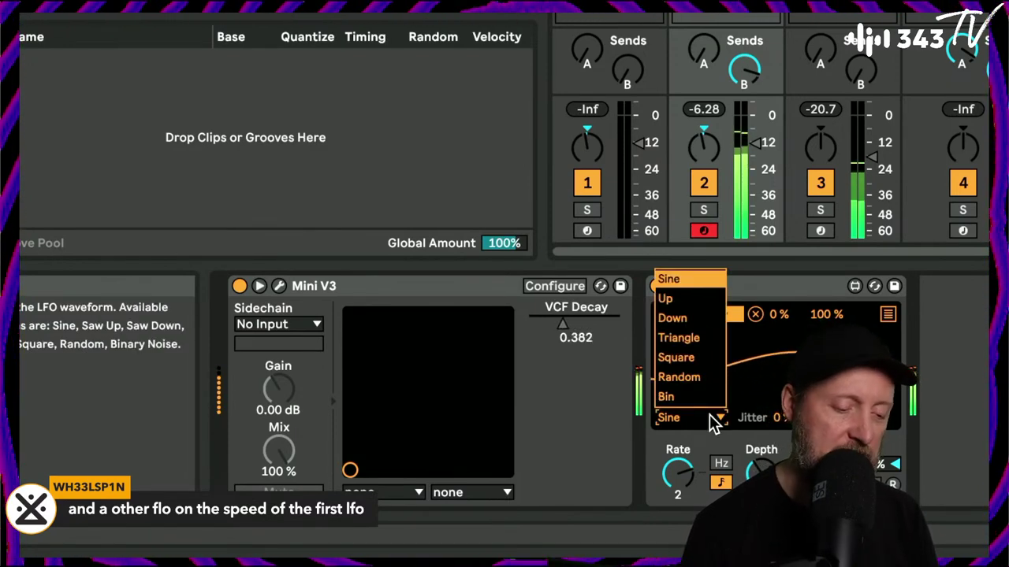
click(694, 337)
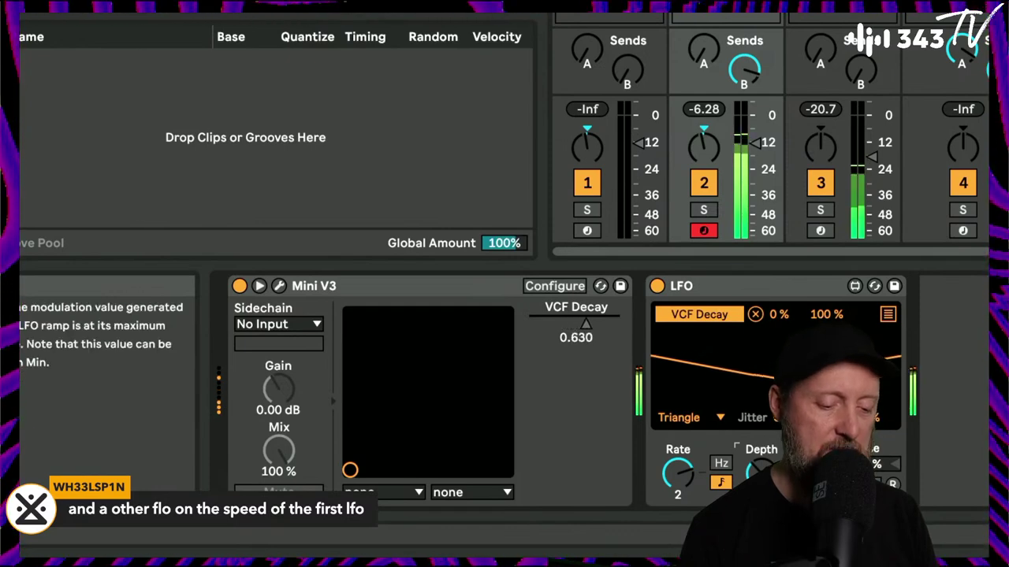
Limit the LFO's VCF Decay modulation range to a minimum of 18% and a maximum of 74%.
drag(820, 314, 820, 330)
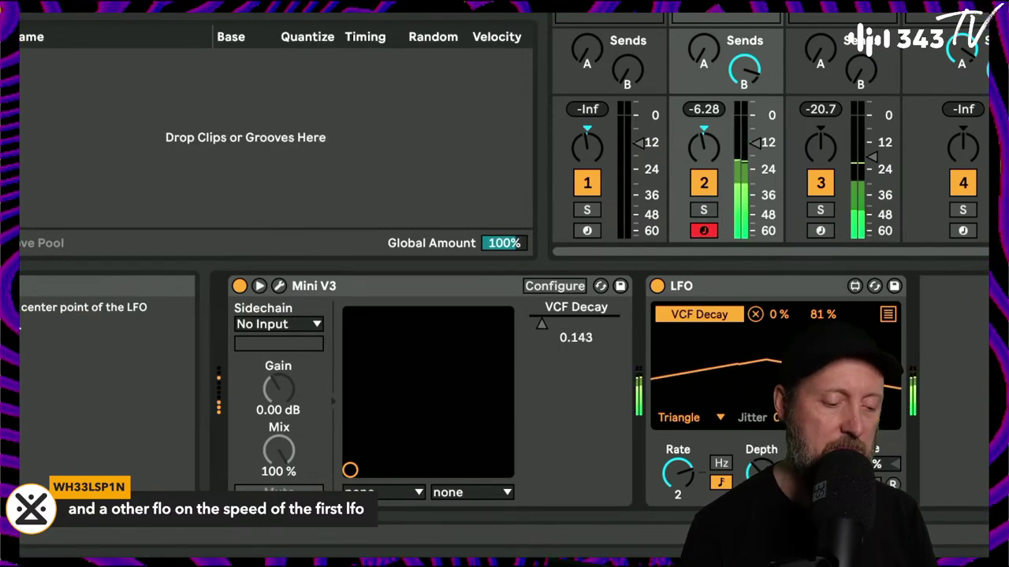
drag(780, 322, 780, 315)
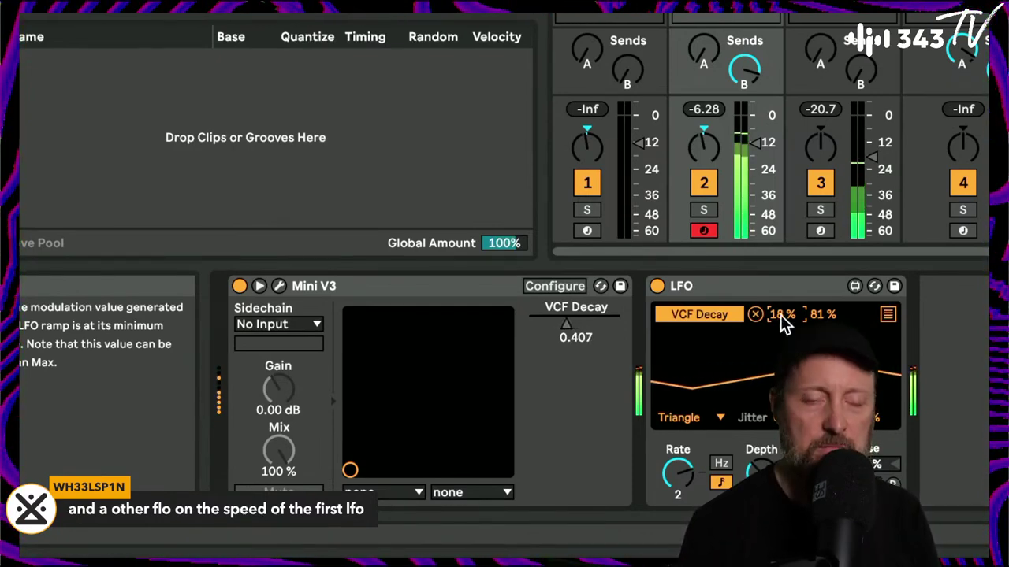
drag(817, 316, 816, 321)
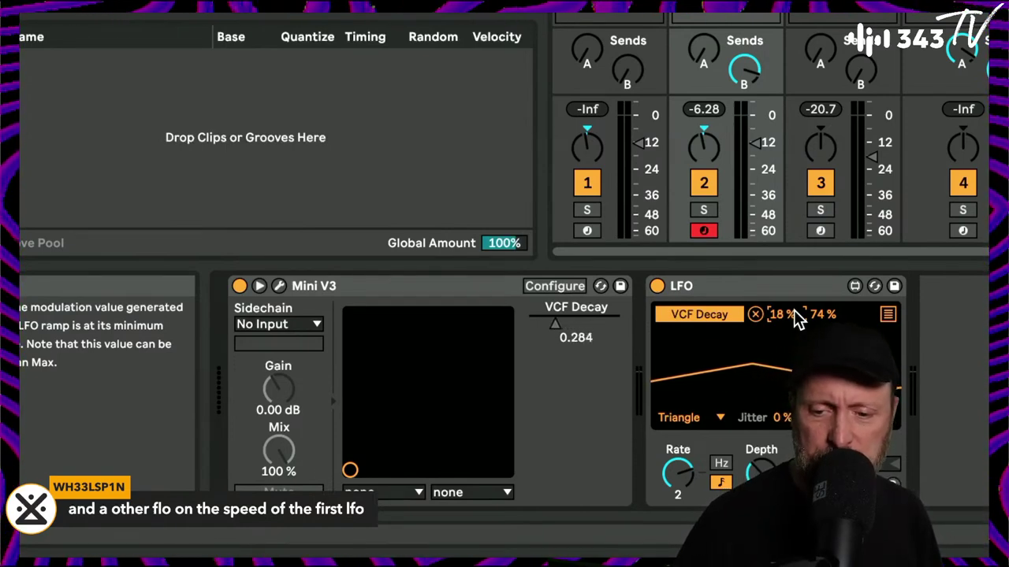
Duplicate the LFO device and map the copy to the first LFO's Depth.
click(781, 288)
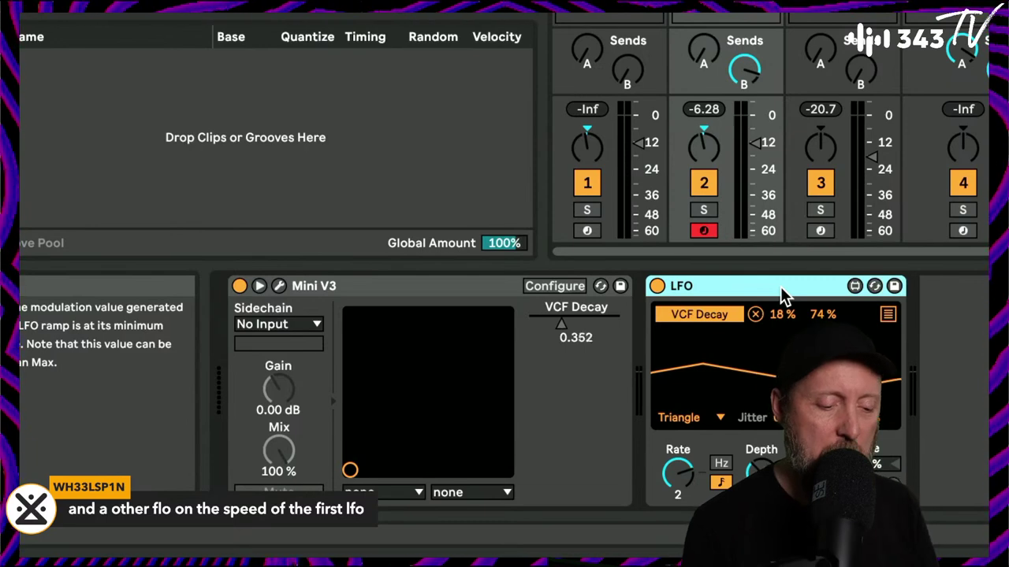
key(ctrl+d)
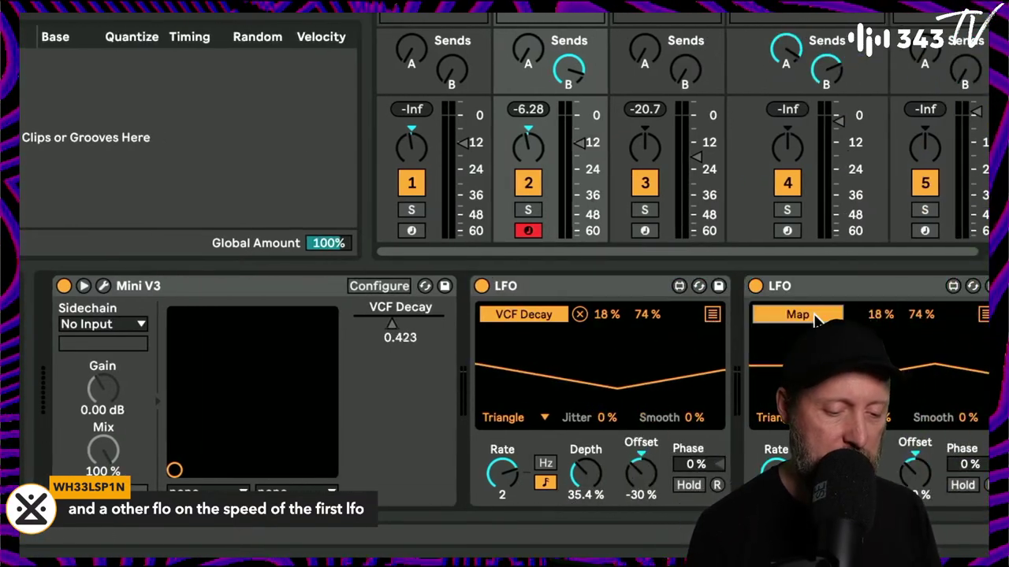
click(586, 496)
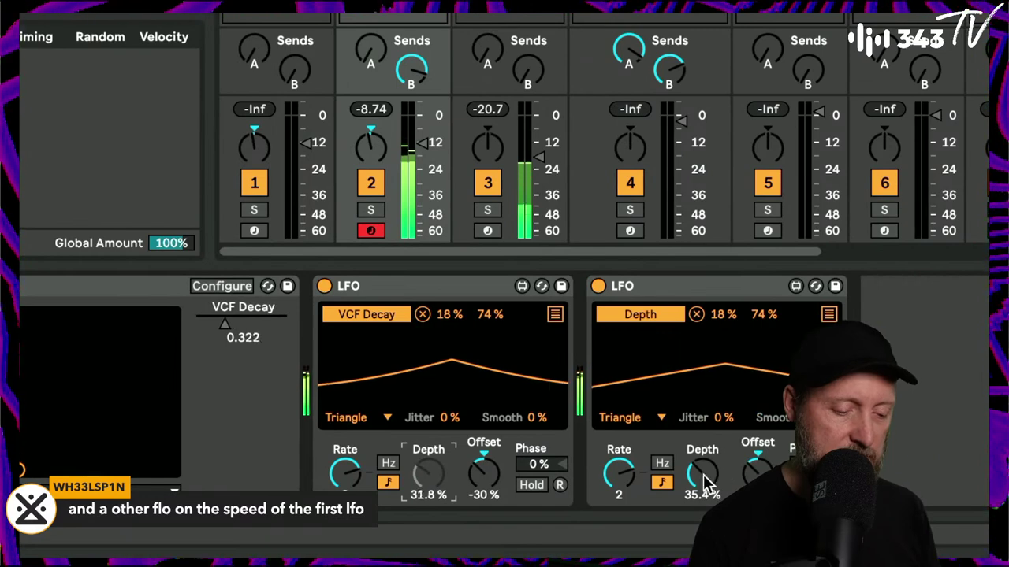
Raise the second LFO's depth to 92.1% and widen its mapping range to 0–100%.
drag(702, 473, 702, 429)
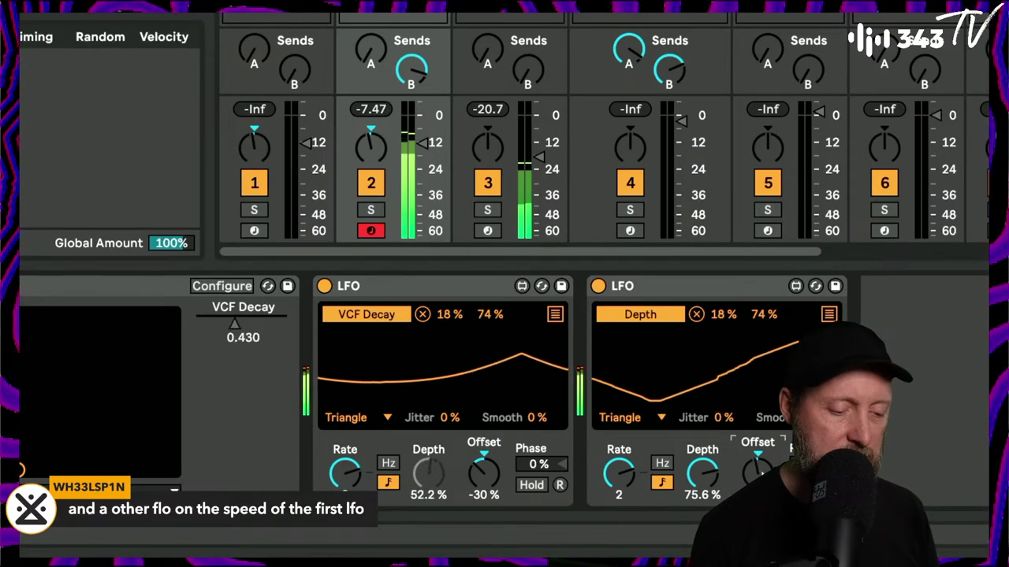
drag(702, 473, 702, 468)
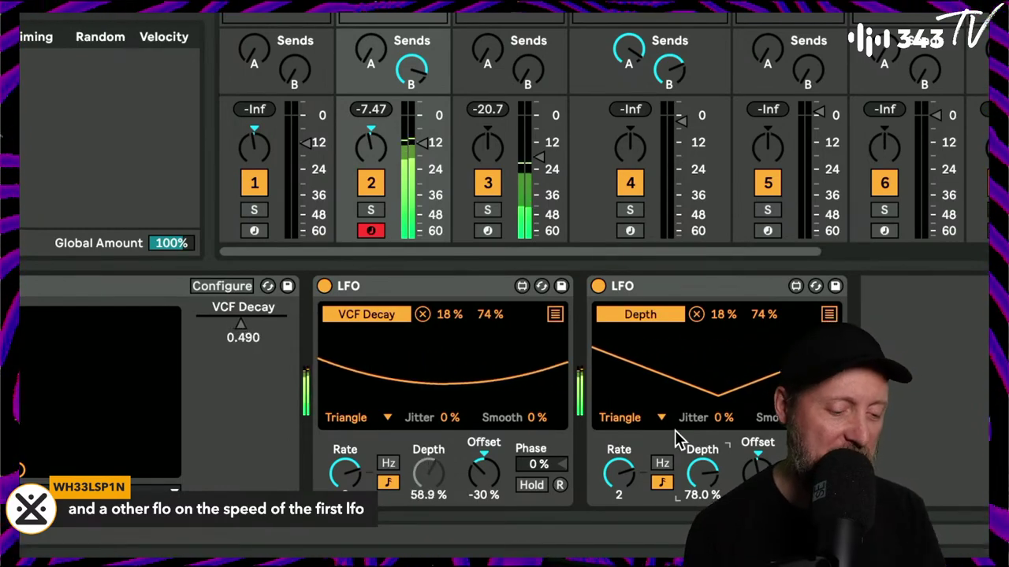
drag(702, 473, 703, 449)
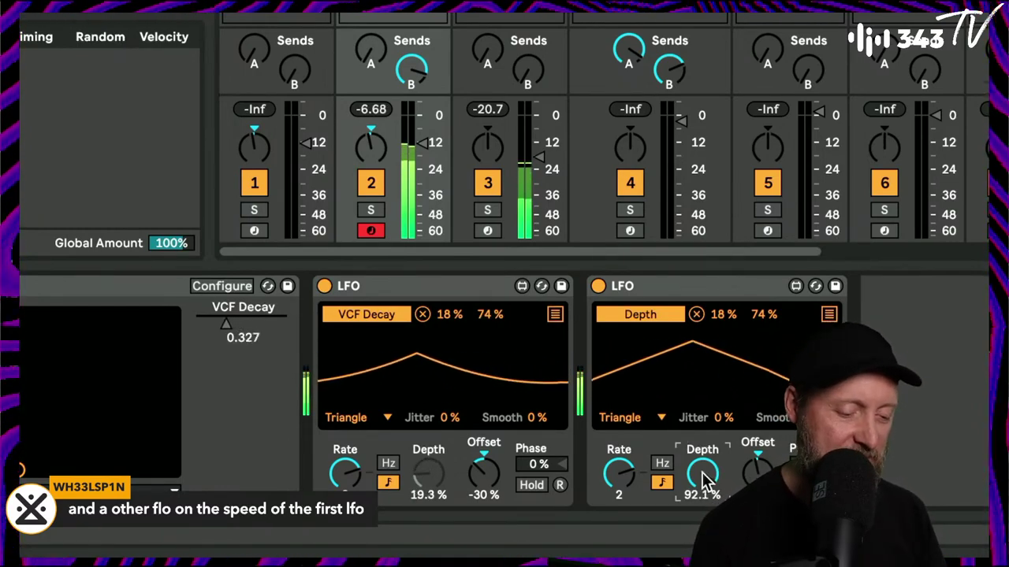
drag(723, 314, 762, 312)
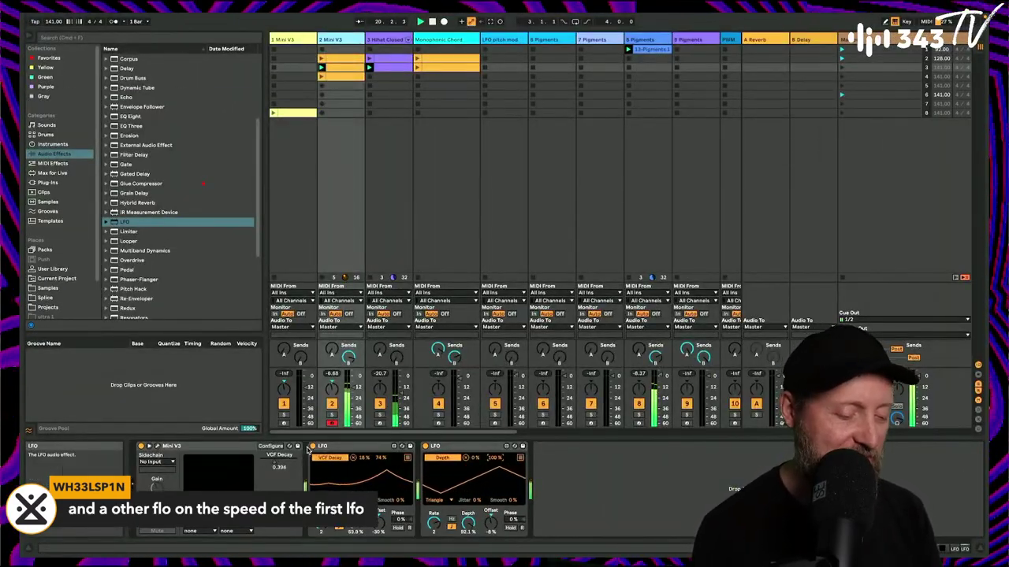
Remove the mappings of both LFOs and launch track 2's clip in scene 2.
click(353, 458)
click(464, 458)
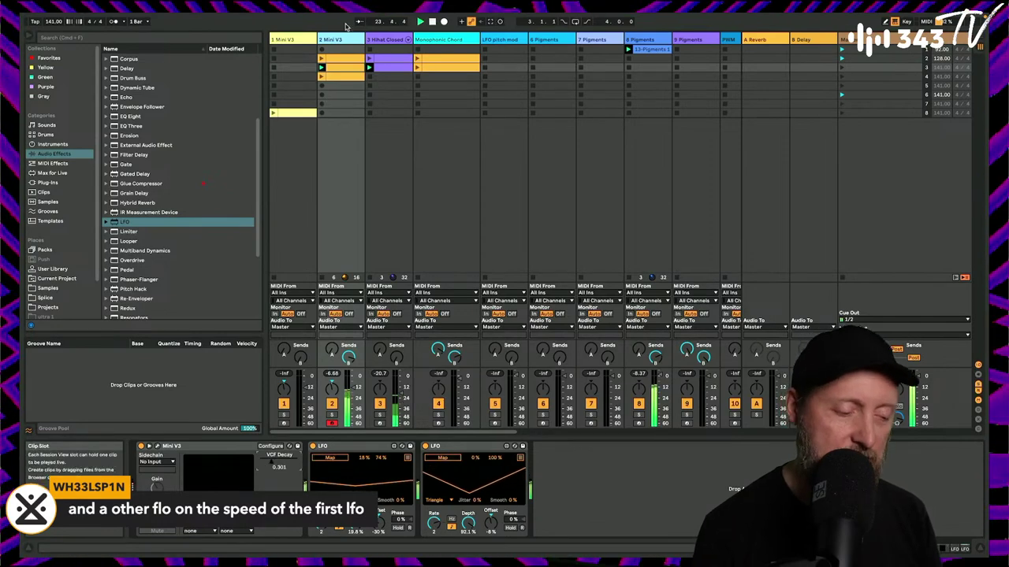
click(321, 58)
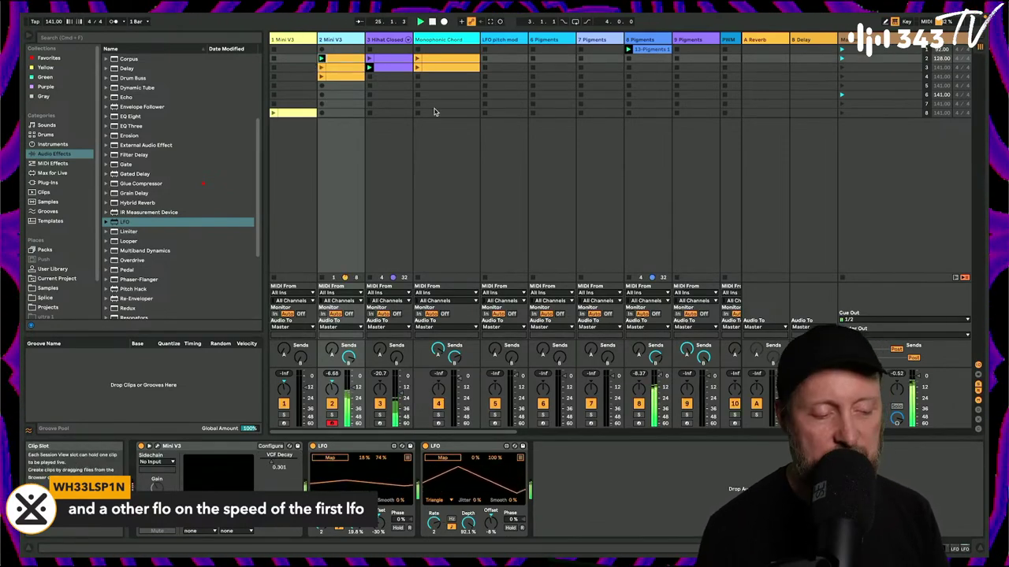
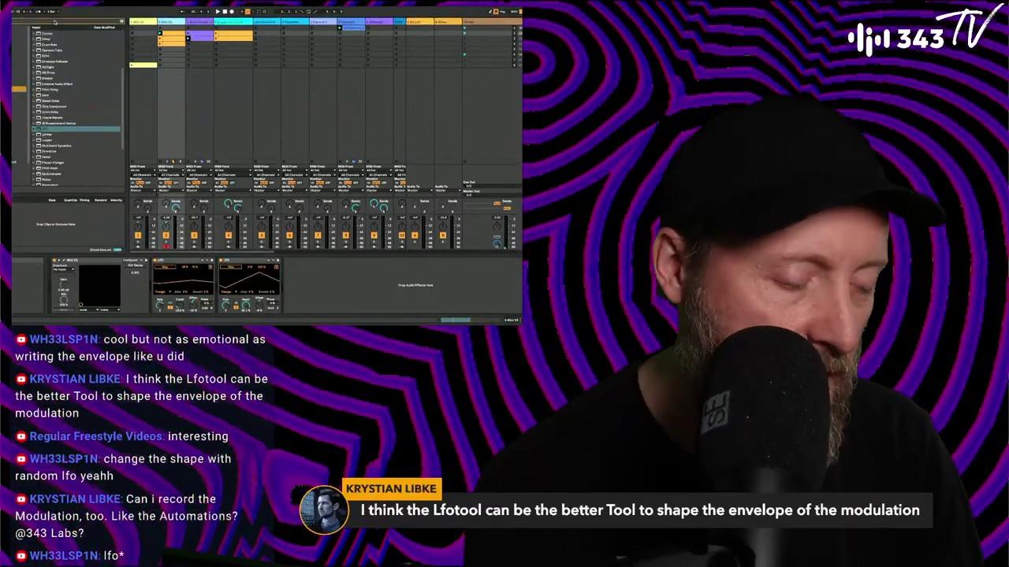
Search the browser for "shaper", add the Shaper device after the two LFOs, and reshape its curve into a central peak.
text(shaper)
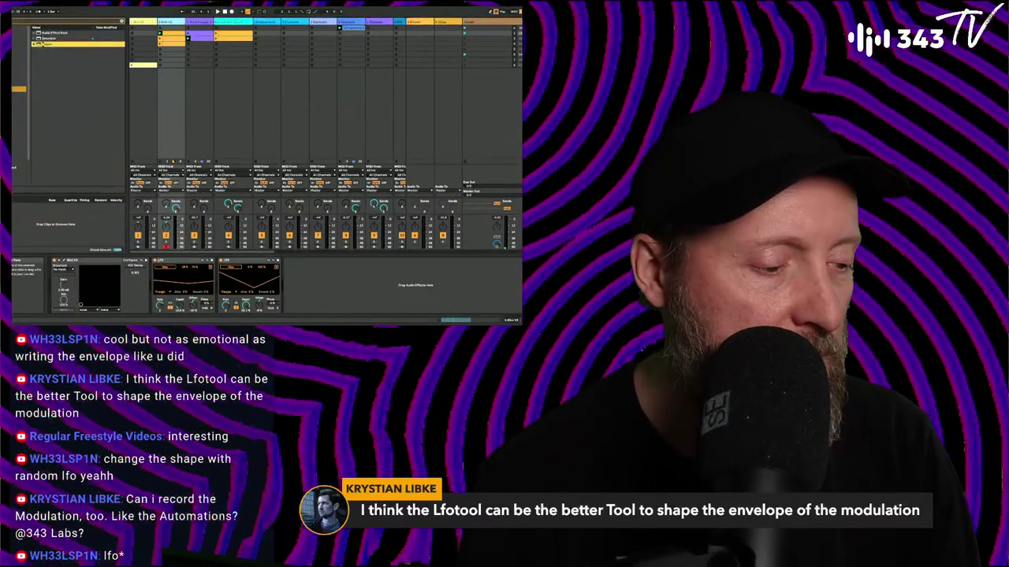
double_click(45, 44)
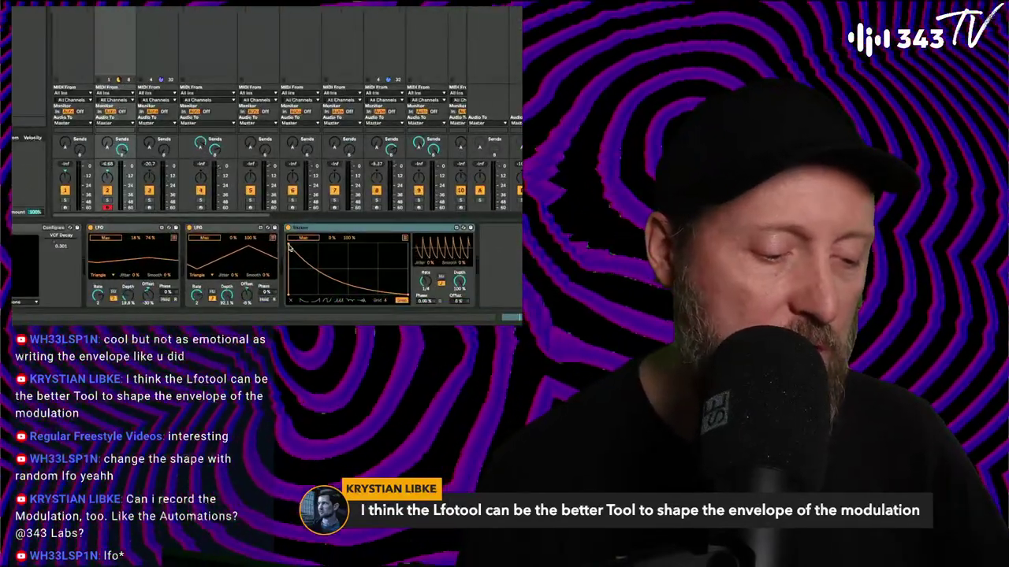
mouse_move(320, 288)
mouse_down()
mouse_move(320, 249)
mouse_move(331, 276)
mouse_up()
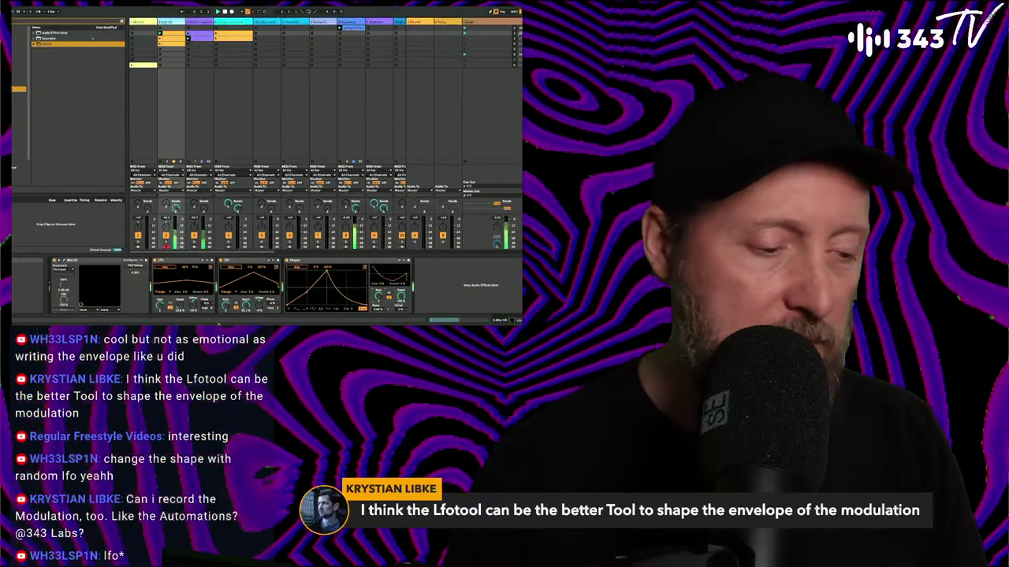
Stop the playing clips on two of the blue tracks at the far end of the session.
scroll(299, 39, right, 2)
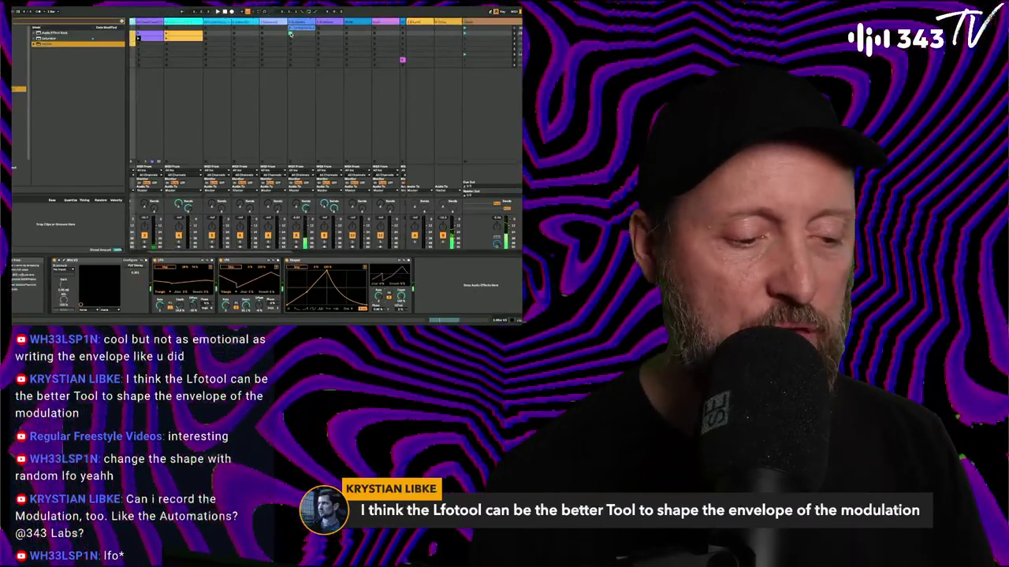
scroll(290, 35, right, 6)
scroll(290, 35, right, 5)
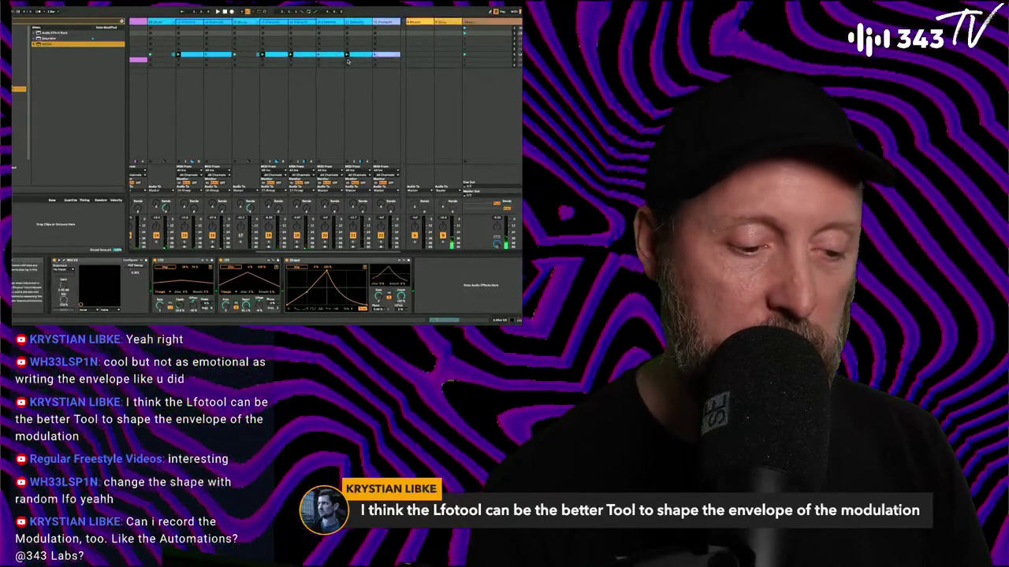
click(264, 60)
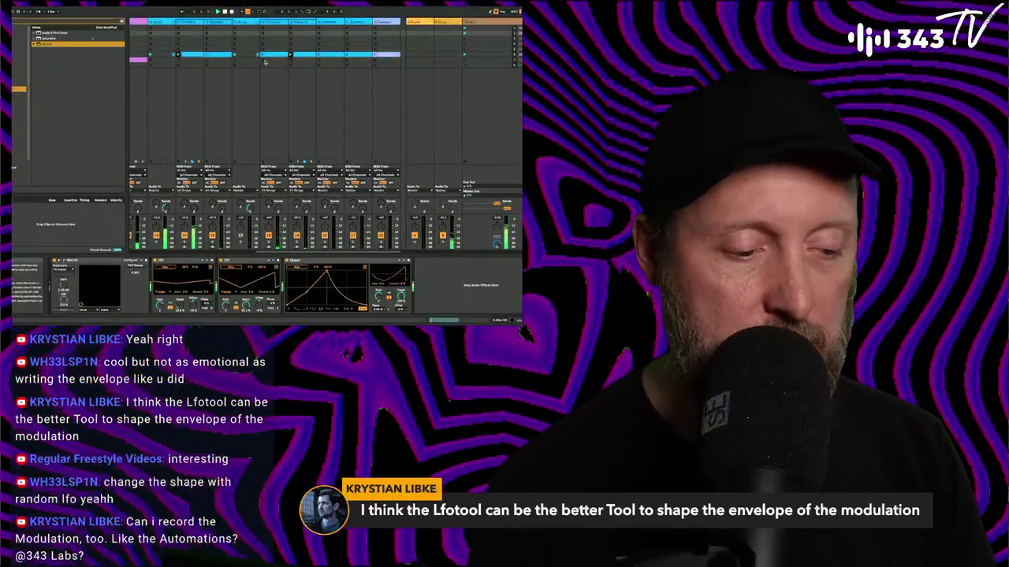
click(291, 60)
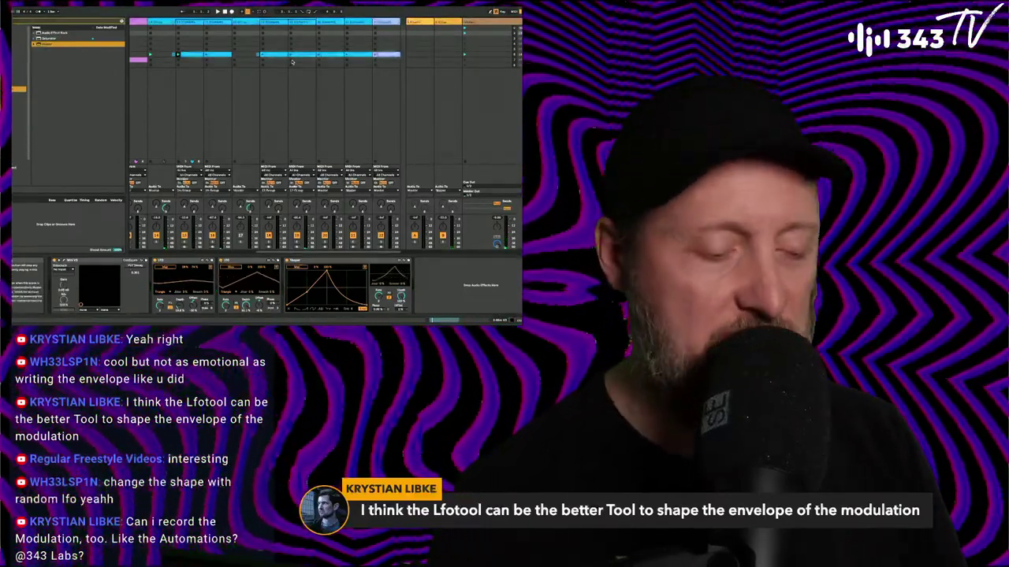
Select the pink kick track and bring up its Pigments plug-in window to examine the envelopes, and hide the window.
scroll(227, 59, left, 1)
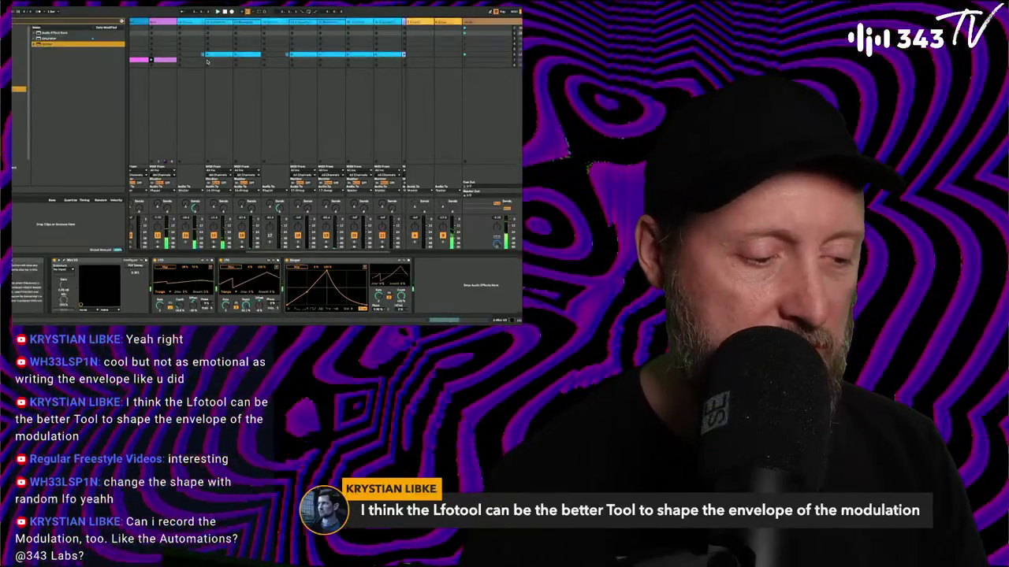
scroll(186, 91, left, 1)
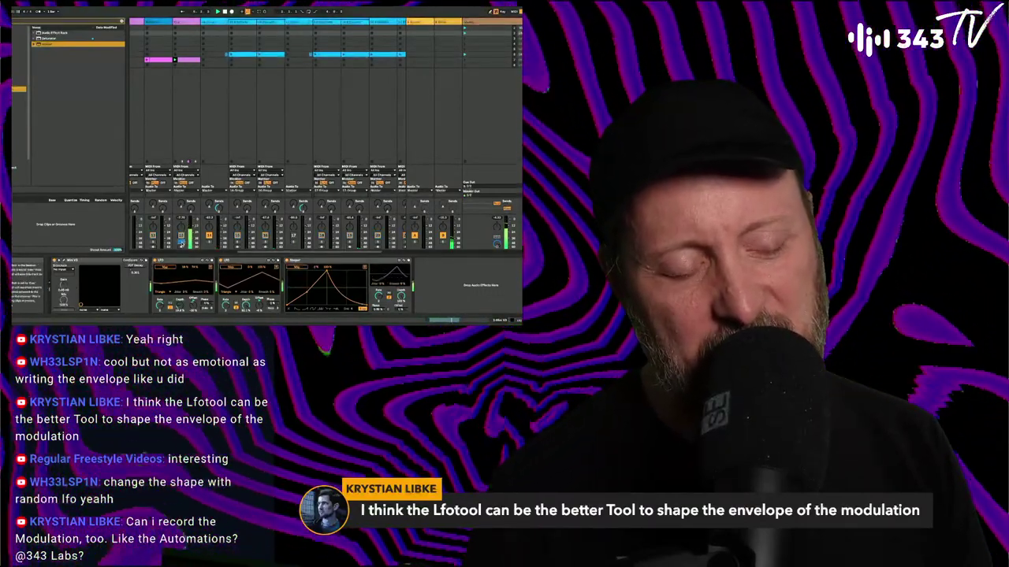
click(187, 26)
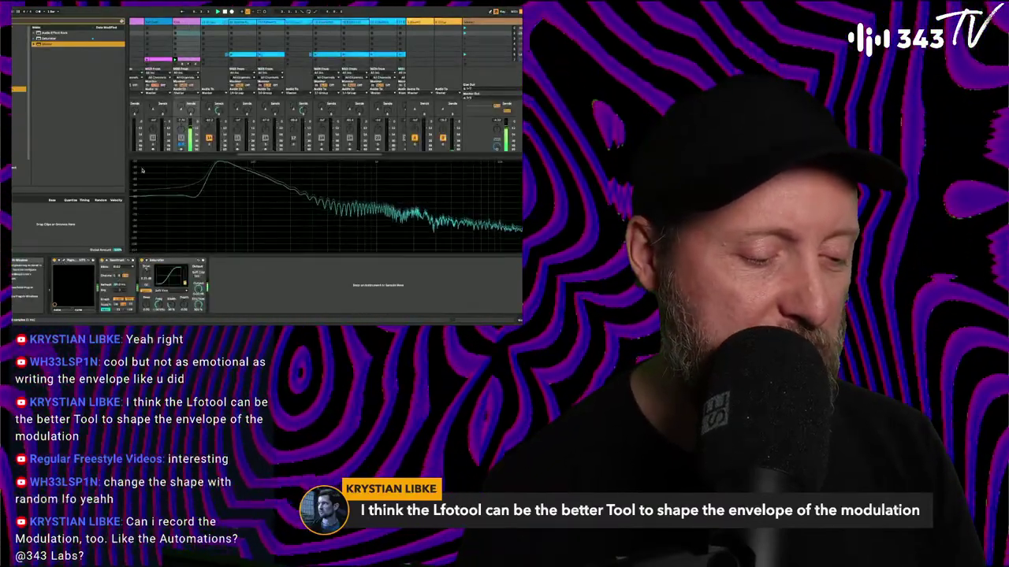
click(56, 260)
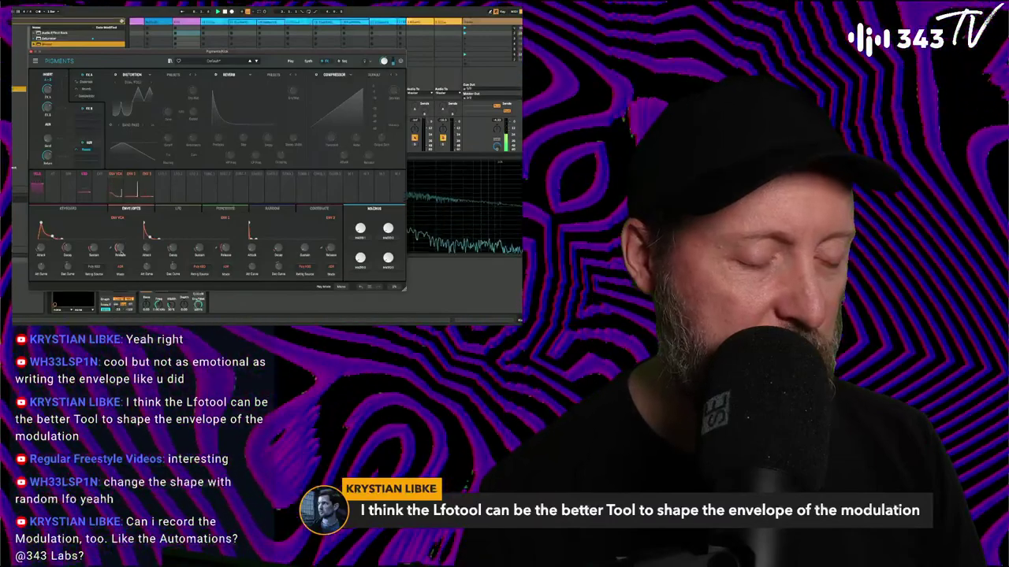
key(super+alt+p)
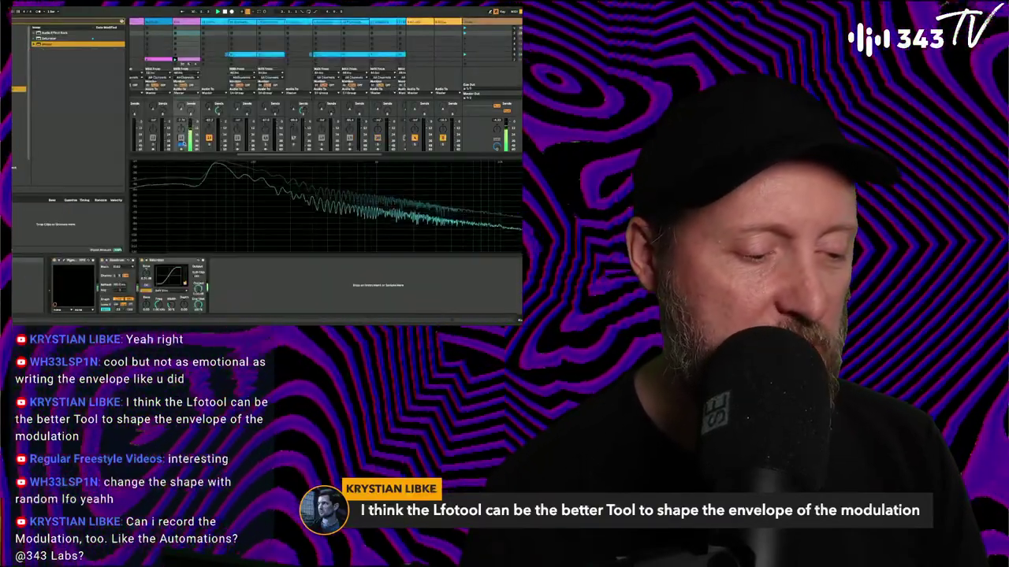
Restart playback and stop the hi-hat clip on track 3.
key(space)
key(space)
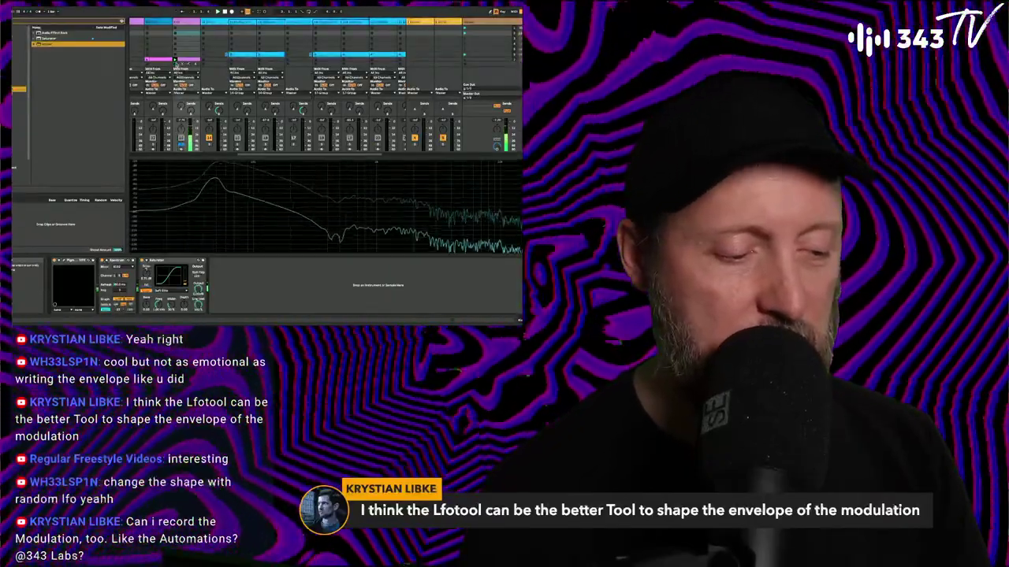
scroll(212, 135, left, 5)
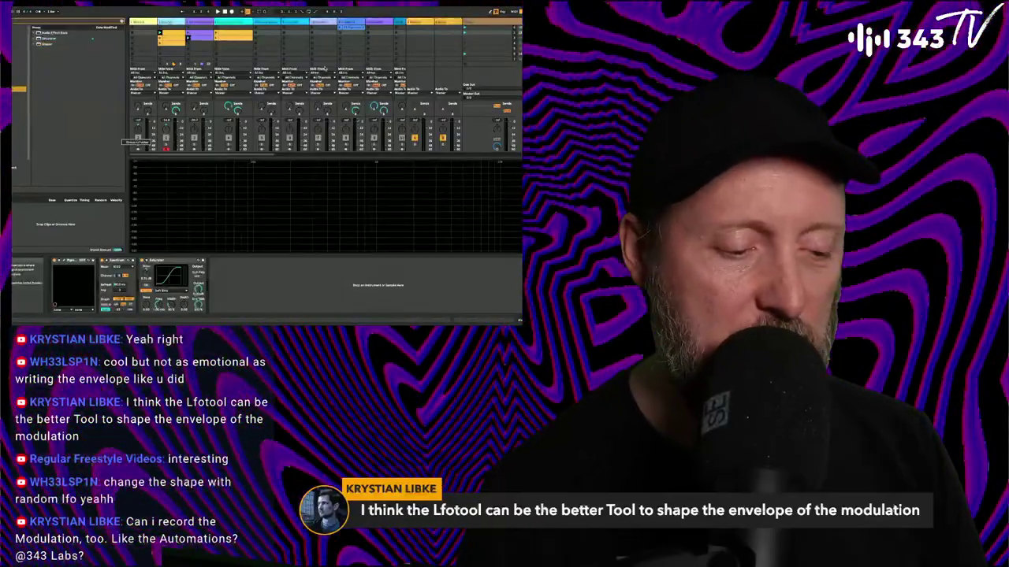
scroll(399, 88, right, 5)
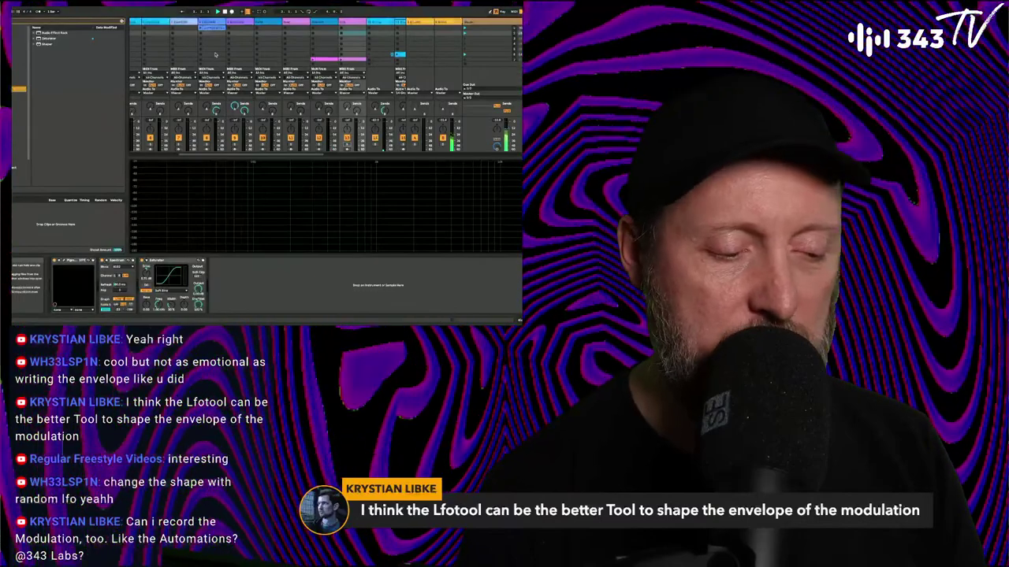
scroll(216, 54, left, 5)
click(188, 44)
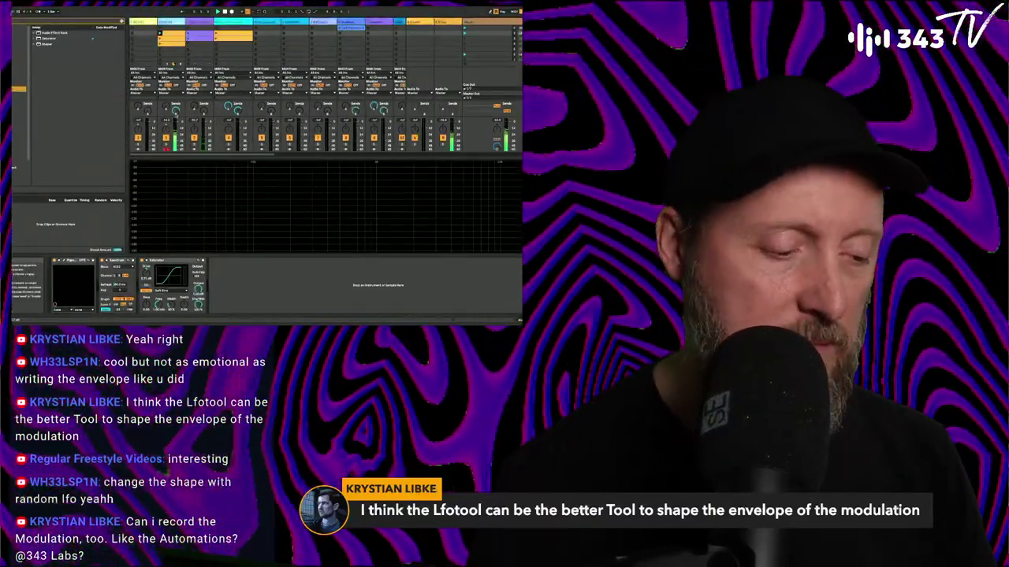
Select the Mini V3 on track 2 and open its plug-in window.
click(177, 23)
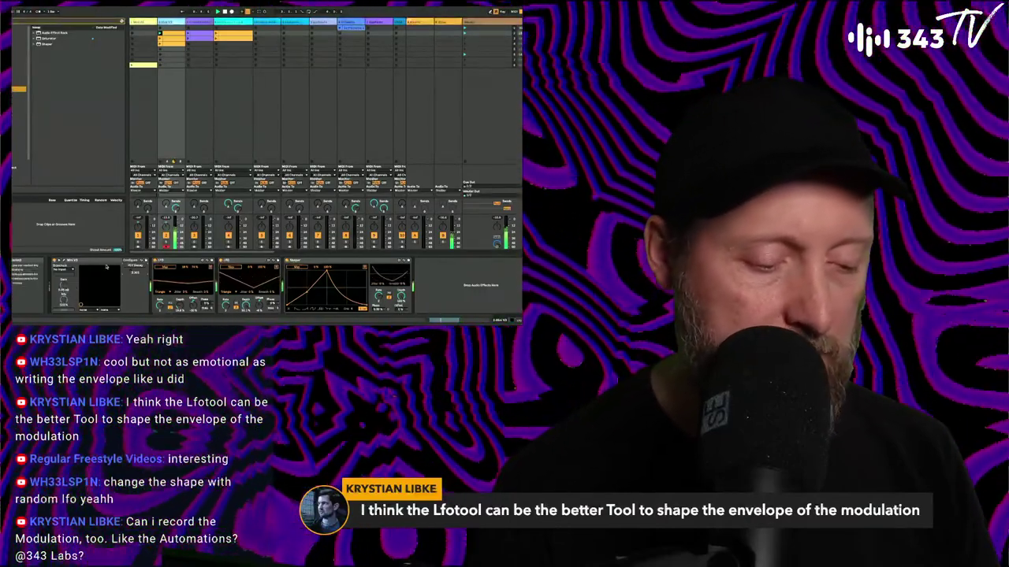
click(65, 261)
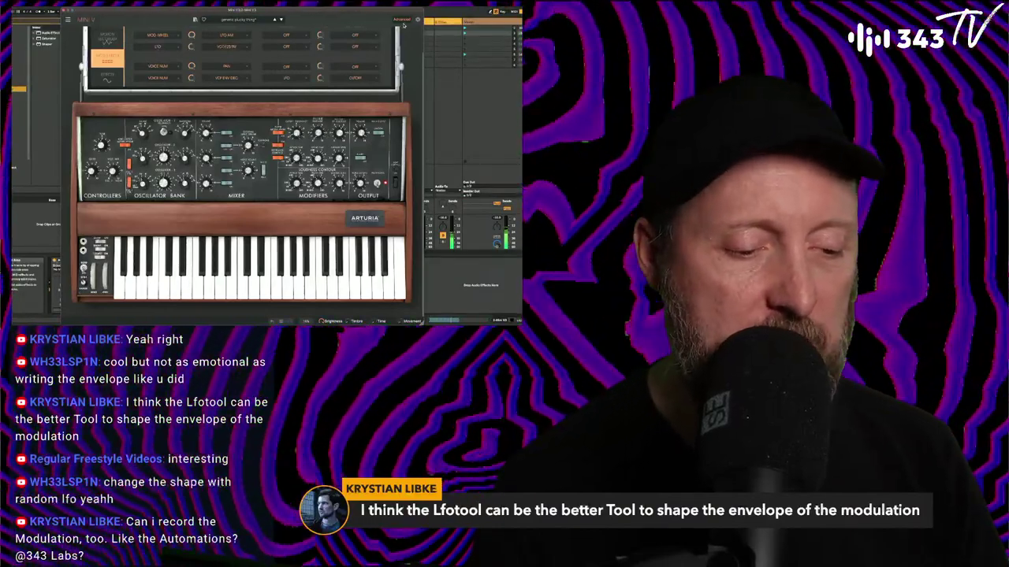
Close the Mini V3 plug-in window and clear all existing material from the Arrangement timeline.
click(401, 19)
click(66, 10)
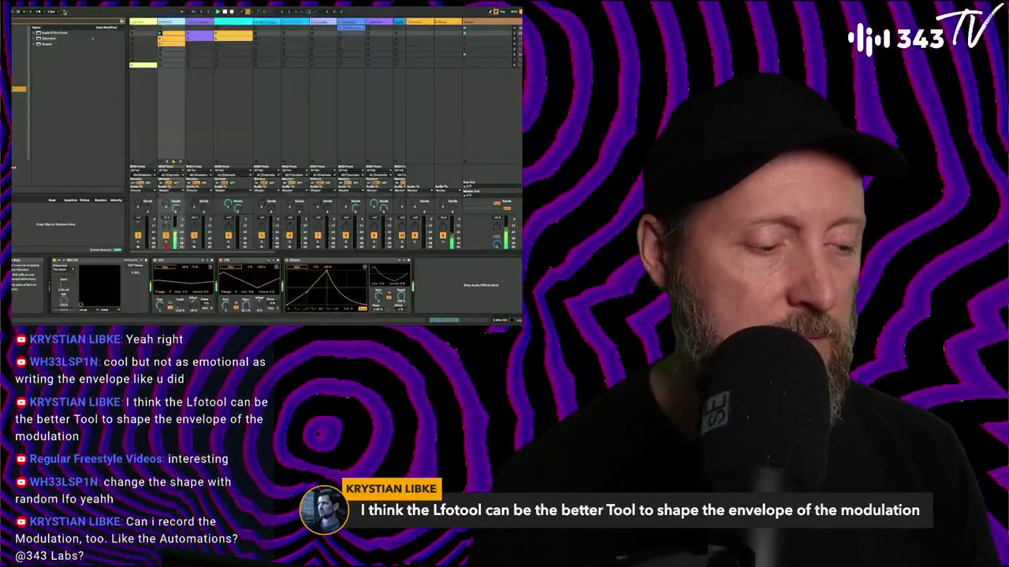
key(Tab)
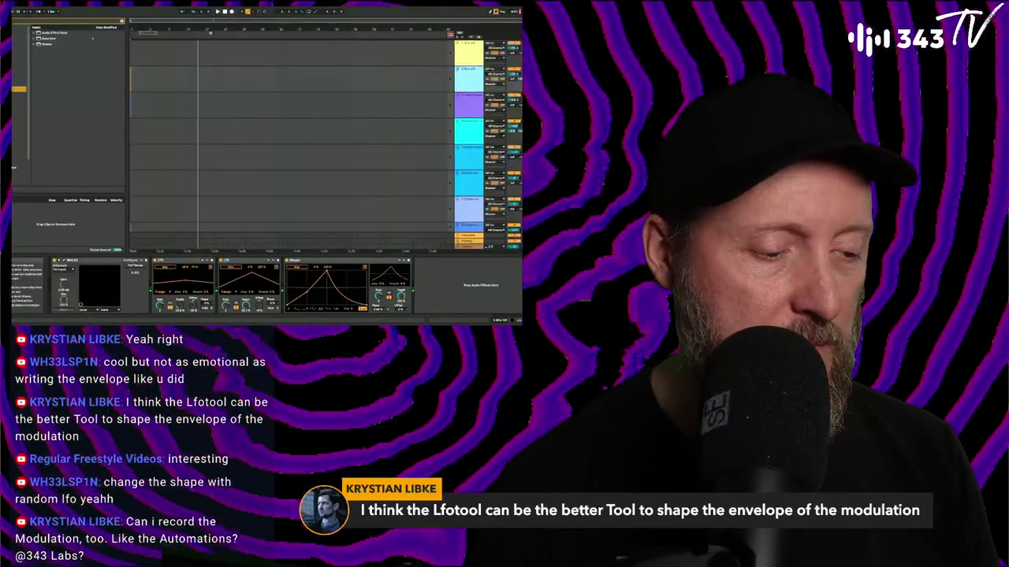
key(Tab)
key(Tab)
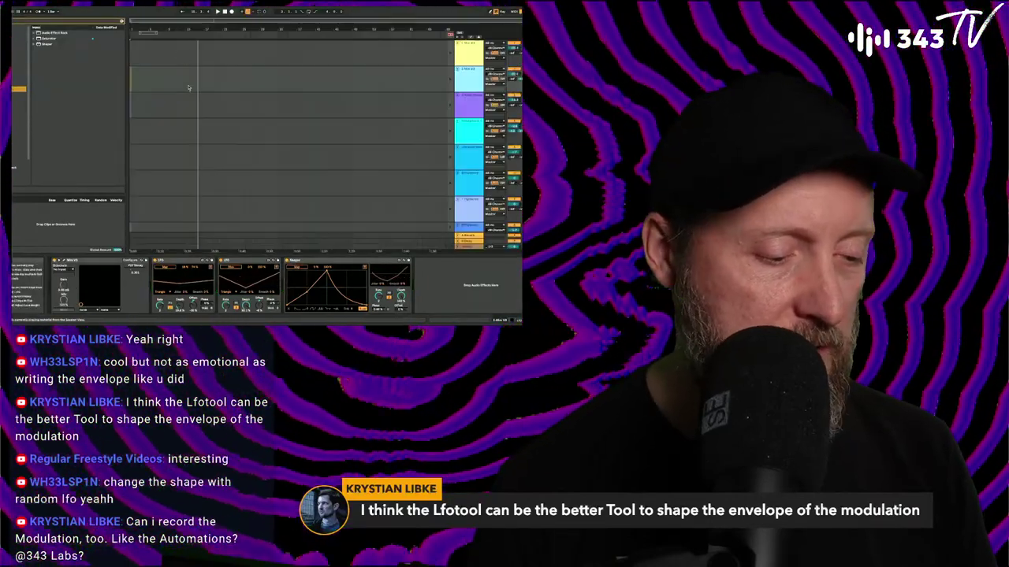
click(188, 88)
key(super+a)
key(Tab)
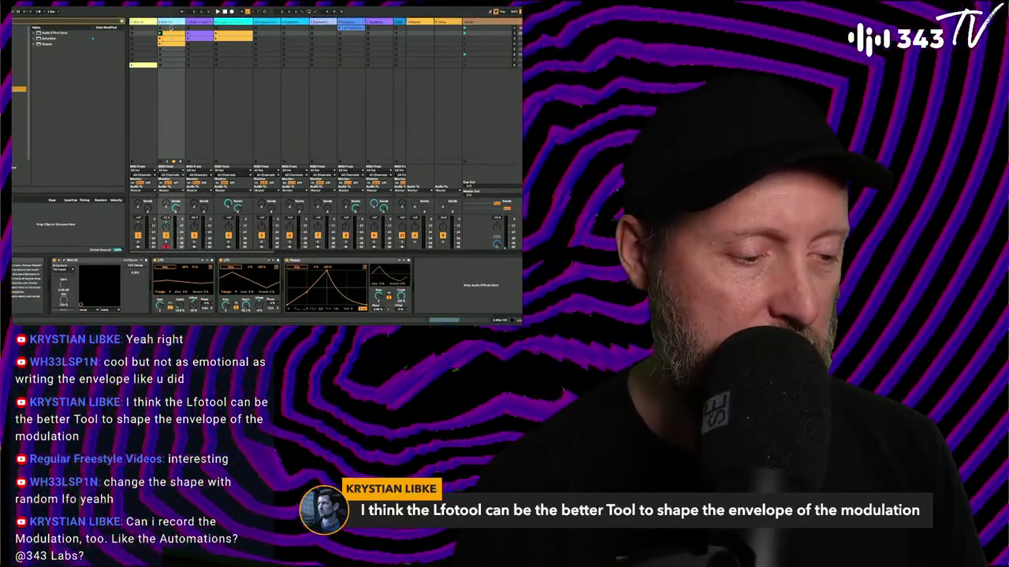
Place the track 2 Mini V3 clip from row 2 at bar 1 of the Arrangement and extend it to bar 64.
key(Tab)
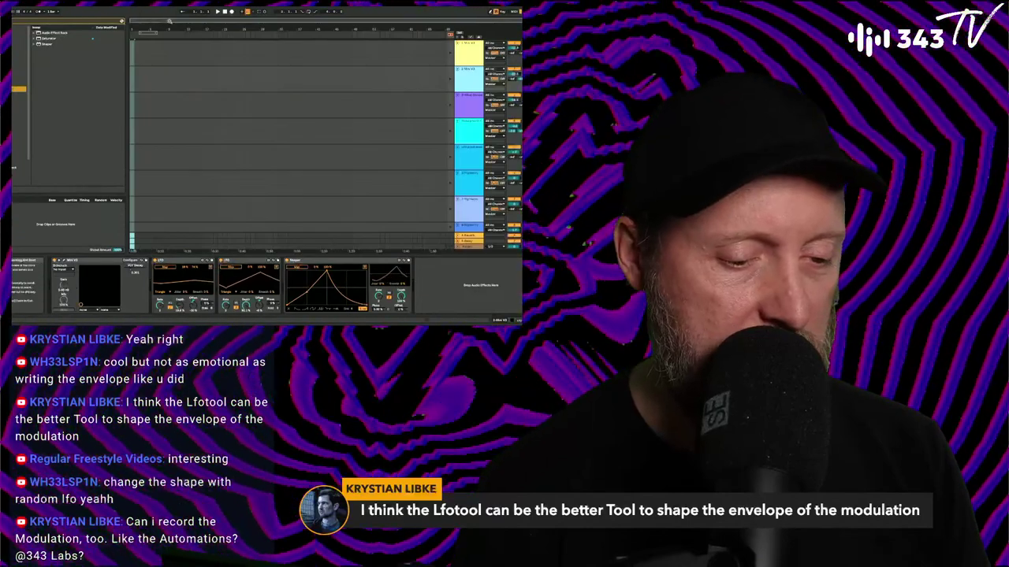
key(Tab)
key(Tab)
key(Tab)
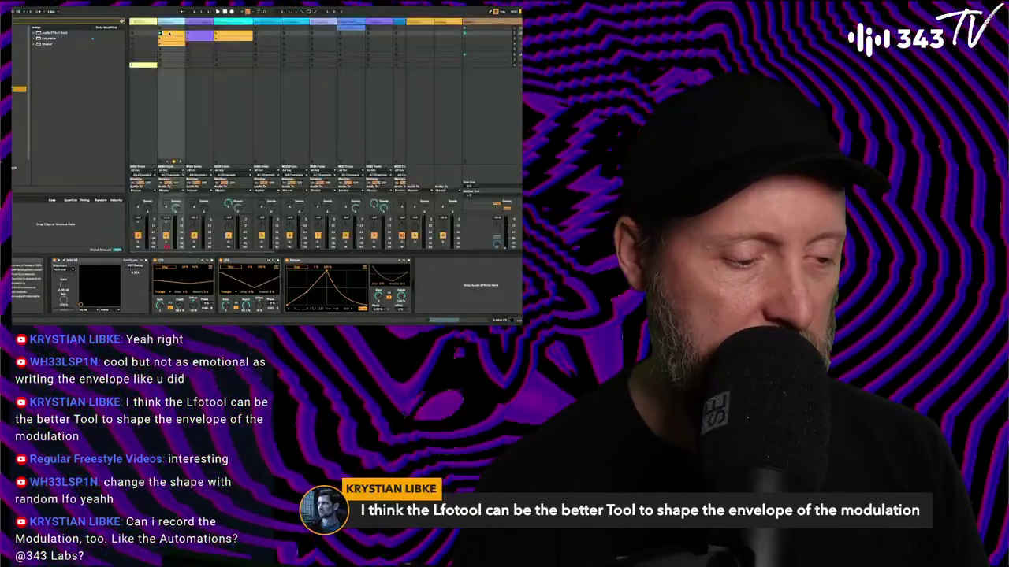
key(Tab)
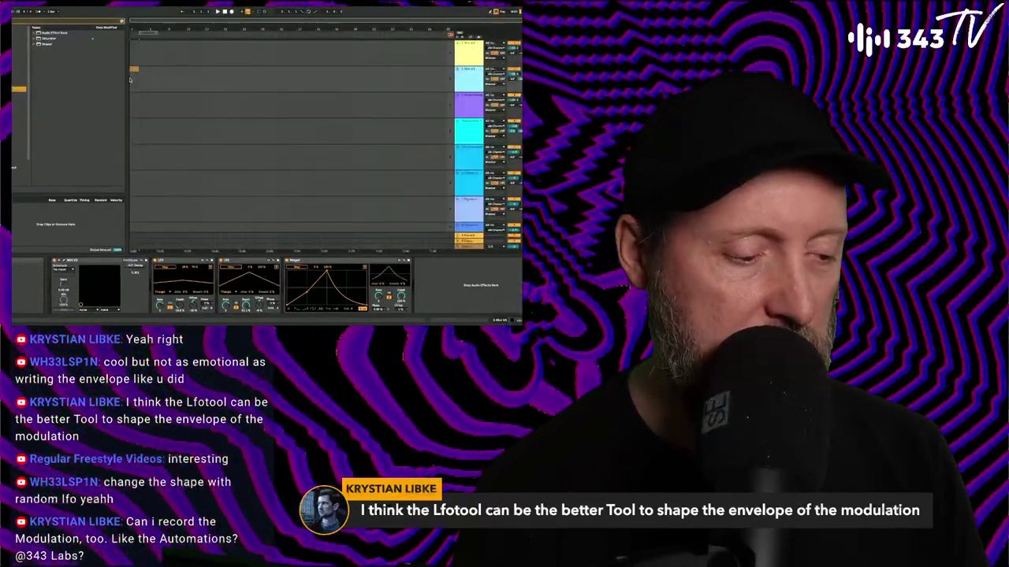
drag(137, 70, 423, 58)
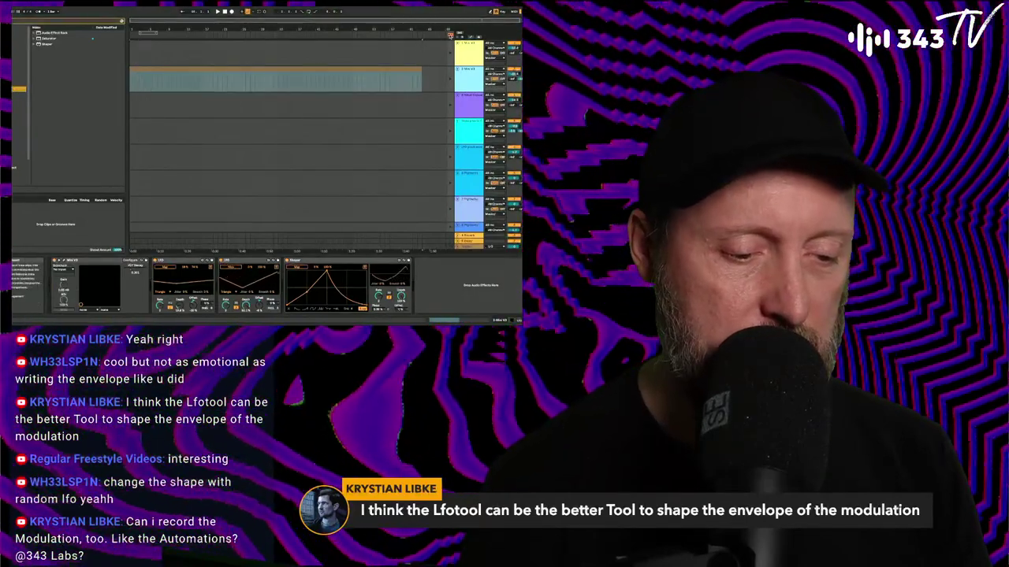
Play the arrangement, restart it from bar 1, and extend the Mini V3 clip's end to bar 65.
key(space)
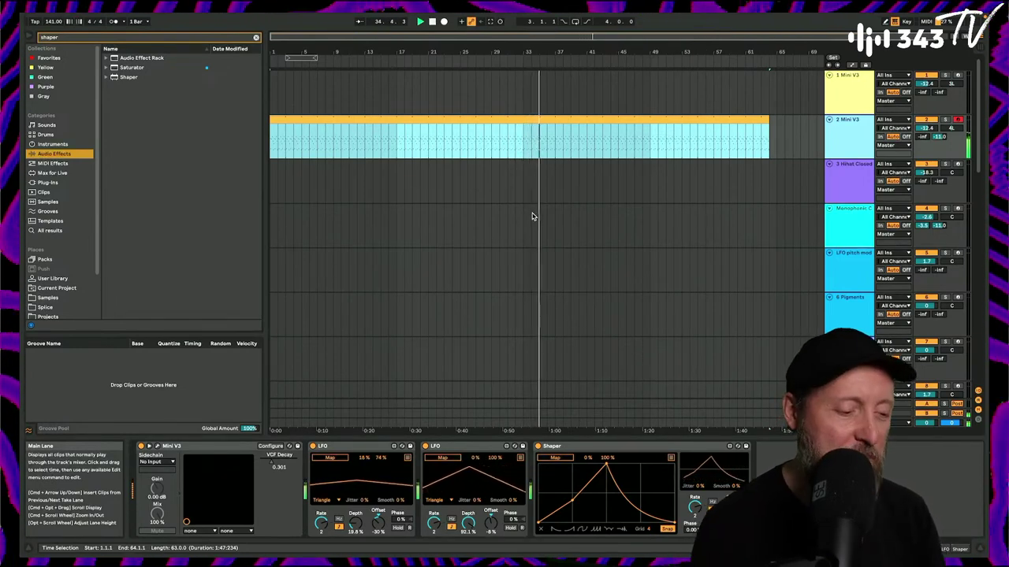
click(431, 22)
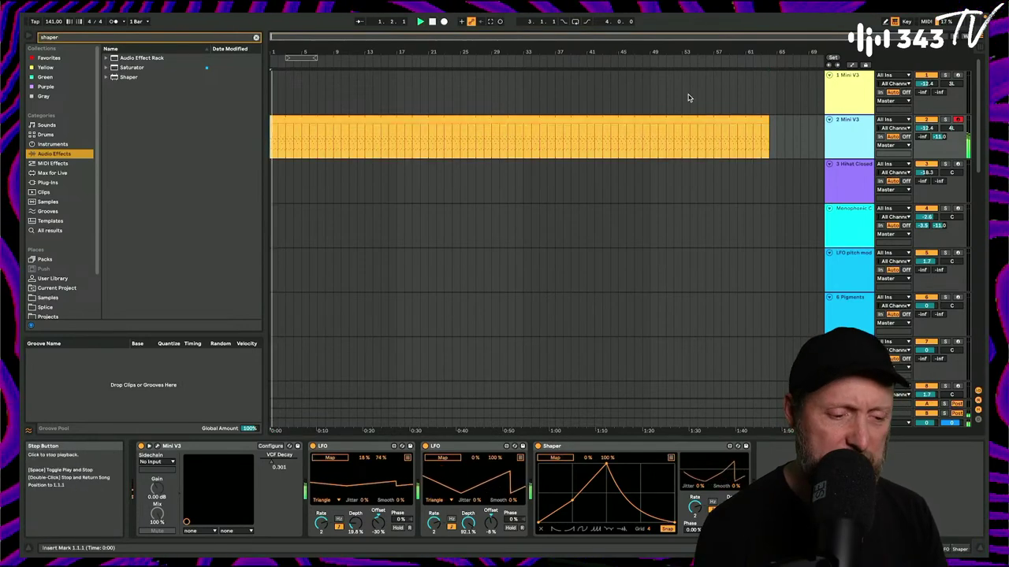
key(space)
drag(769, 138, 776, 138)
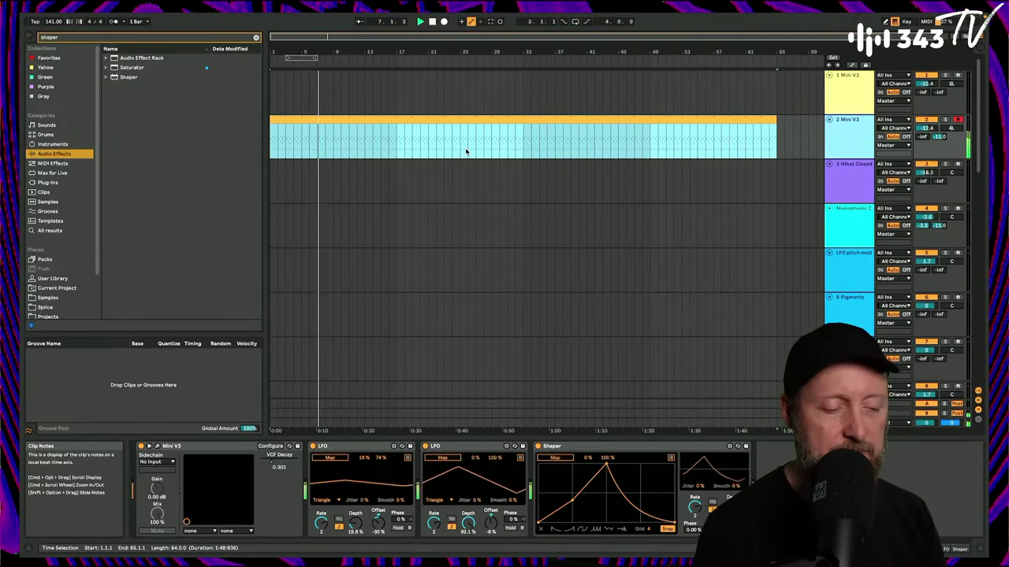
Launch the hi-hat clip in row 3 of track 3 in the Session view to audition it.
key(Tab)
key(Tab)
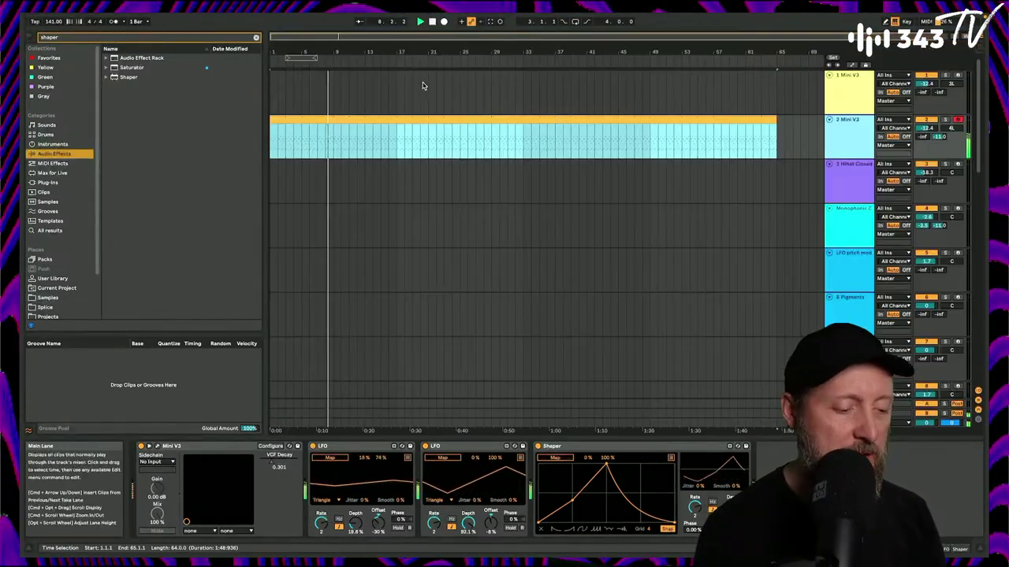
key(Tab)
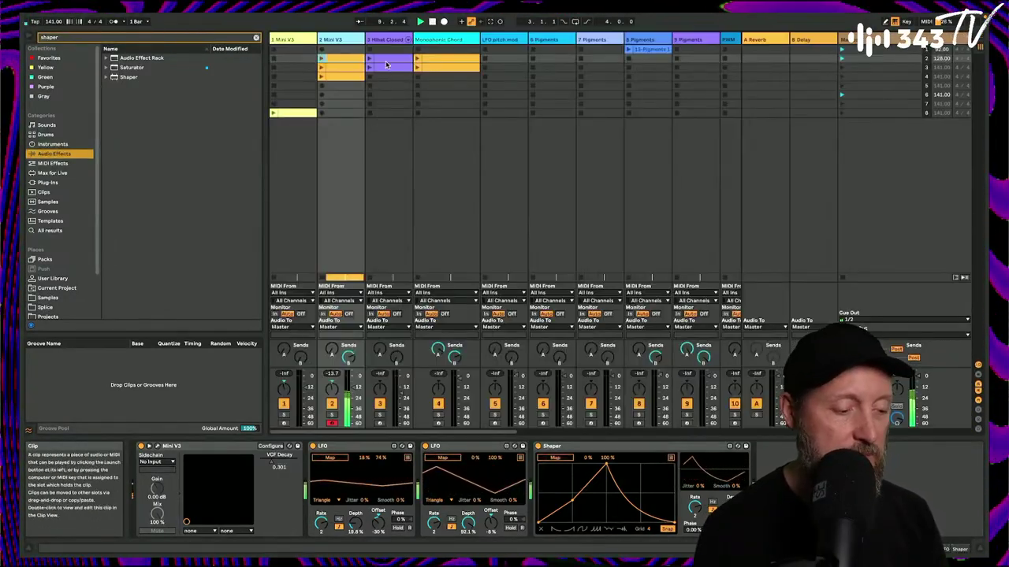
click(369, 68)
click(369, 69)
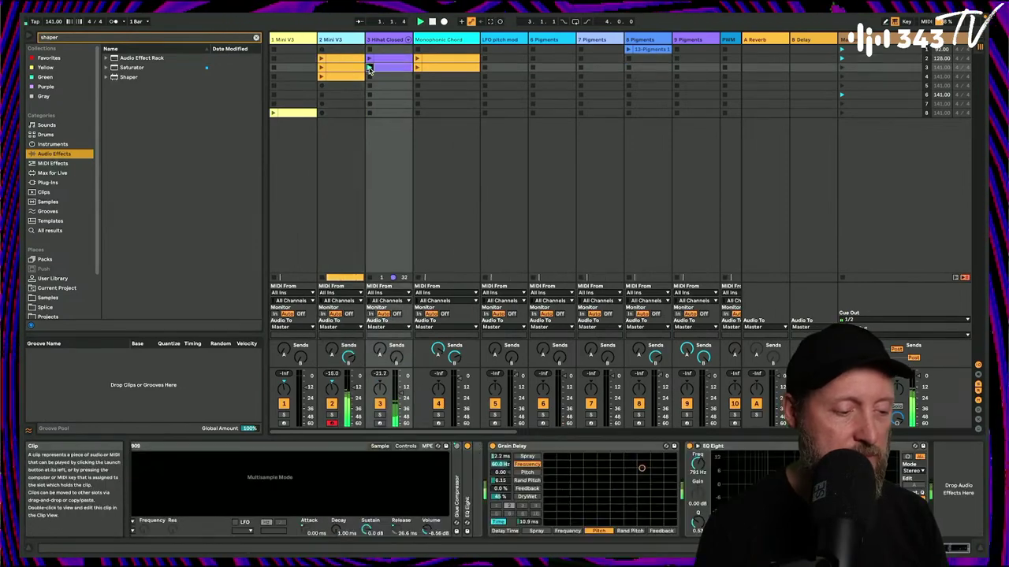
Place the row 3 hi-hat clip at bar 9 on its Arrangement track and extend it to bar 65.
key(Tab)
drag(384, 69, 333, 190)
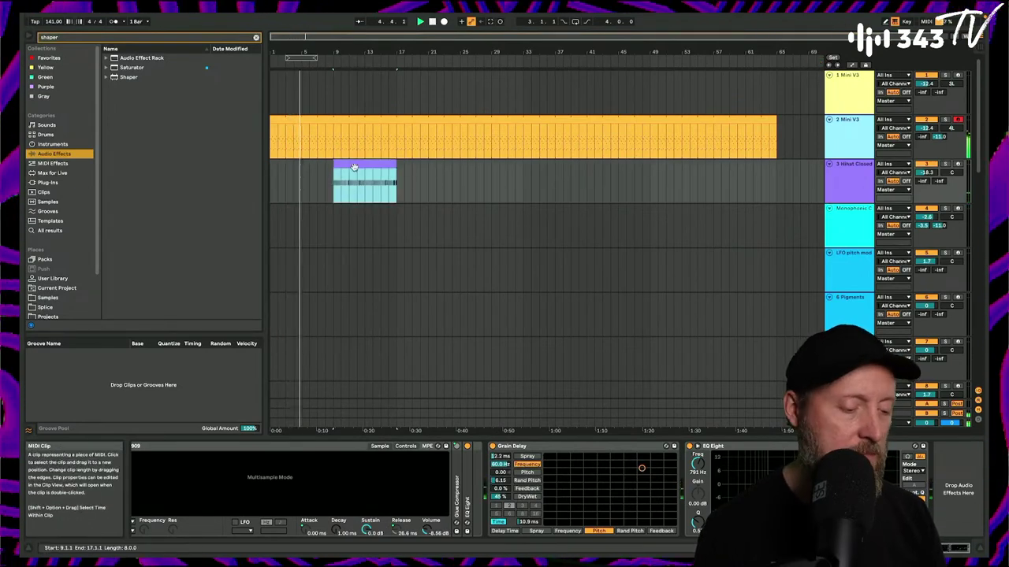
drag(396, 181, 778, 180)
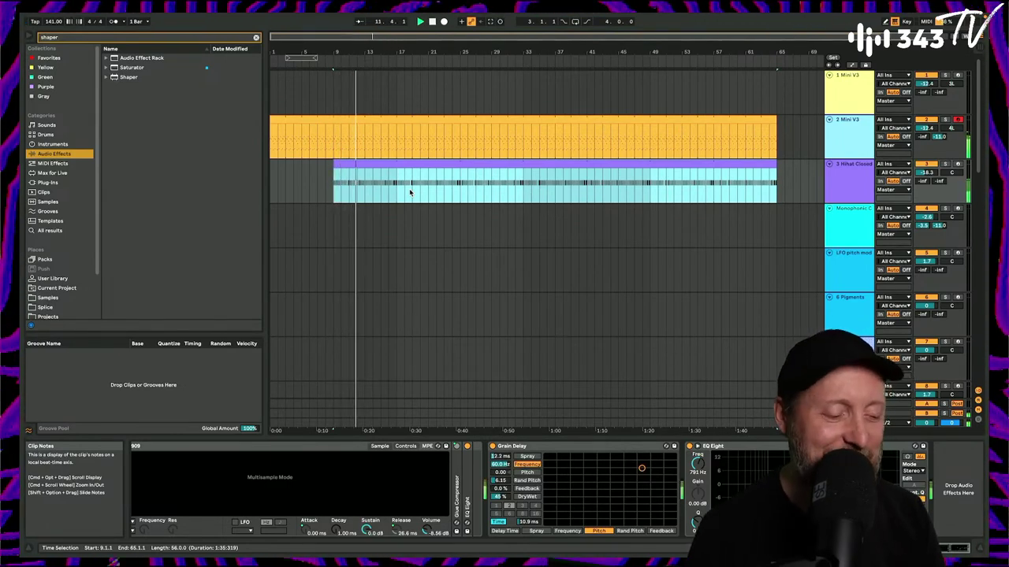
Return to the Session view and locate the pink kick clips in row 7.
key(Tab)
scroll(488, 155, right, 9)
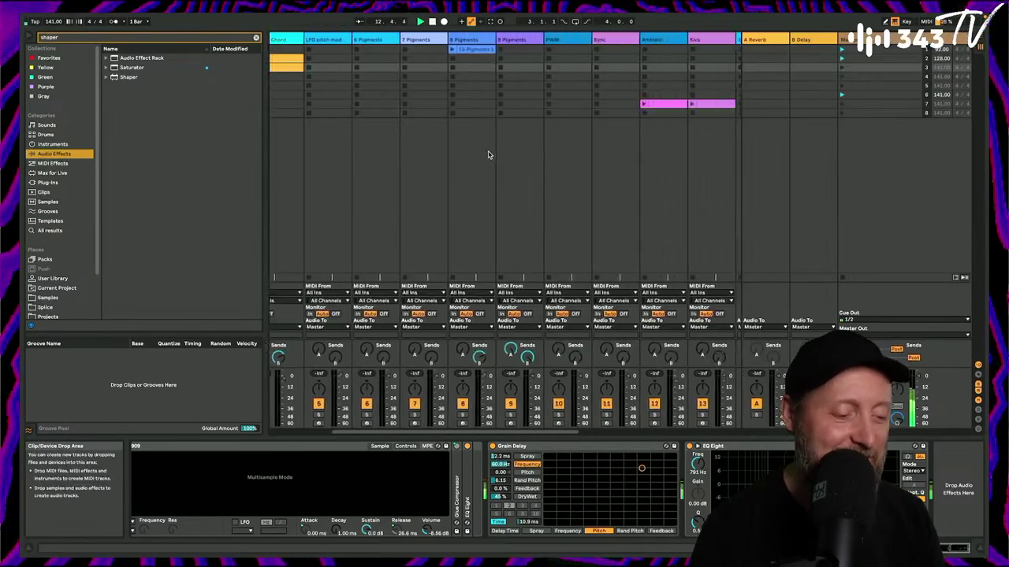
Launch the 15 Pigments clip in scene 6 and record it into the arrangement.
scroll(461, 99, right, 1)
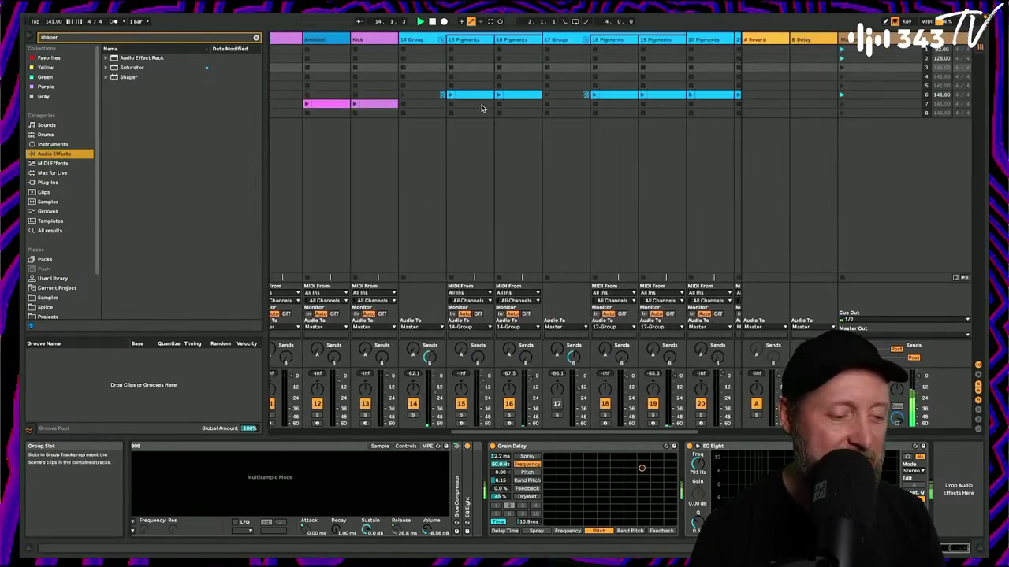
click(475, 97)
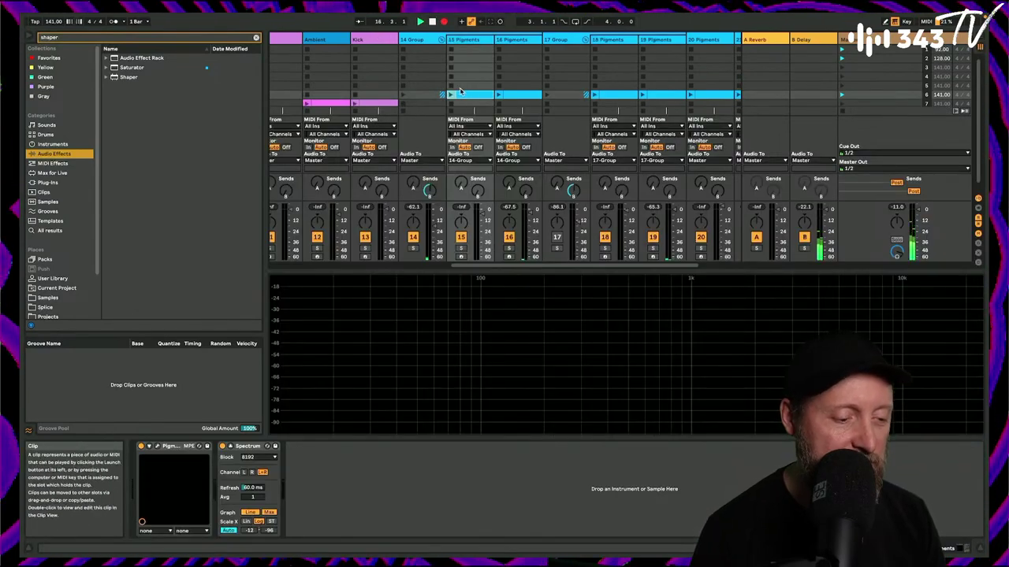
key(Tab)
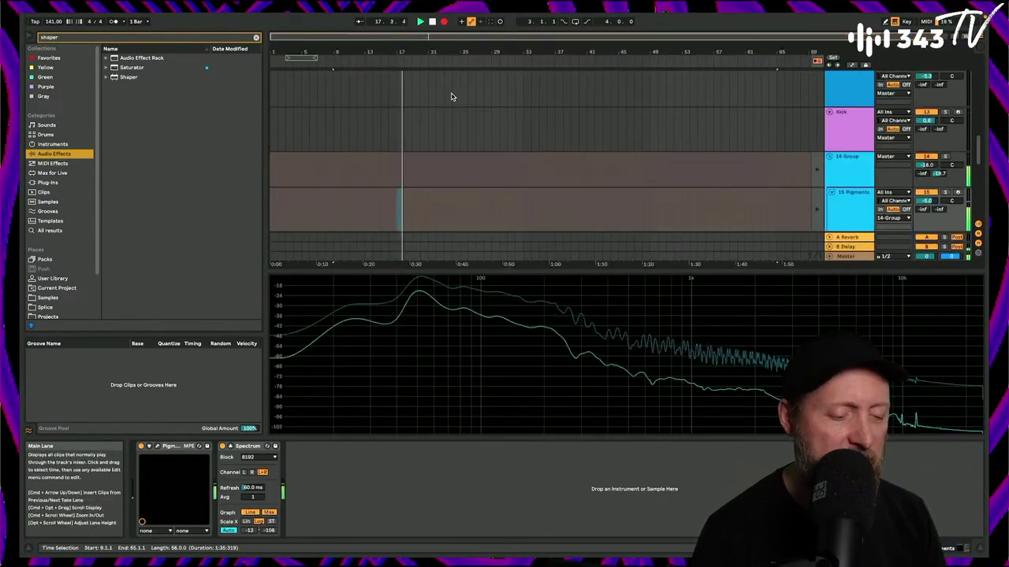
Disarm the 2 Mini V3 track and stop the arrangement recording.
scroll(818, 150, up, 10)
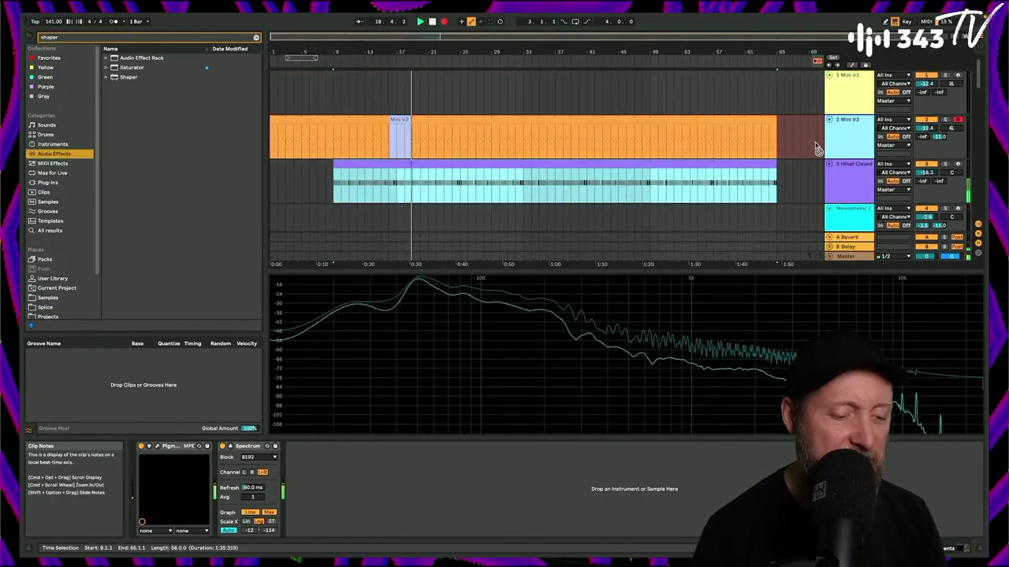
click(958, 119)
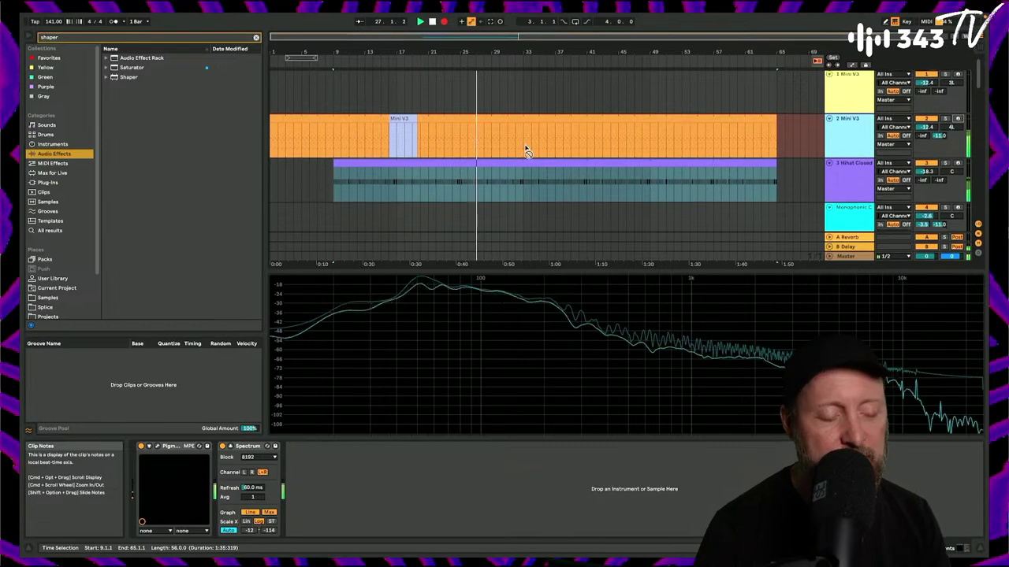
scroll(526, 149, down, 1)
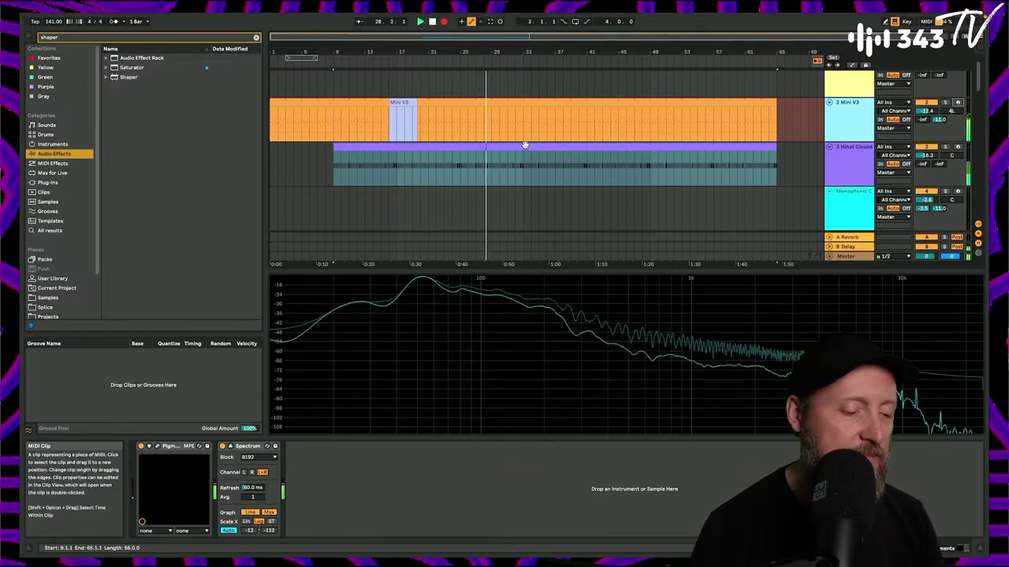
click(443, 21)
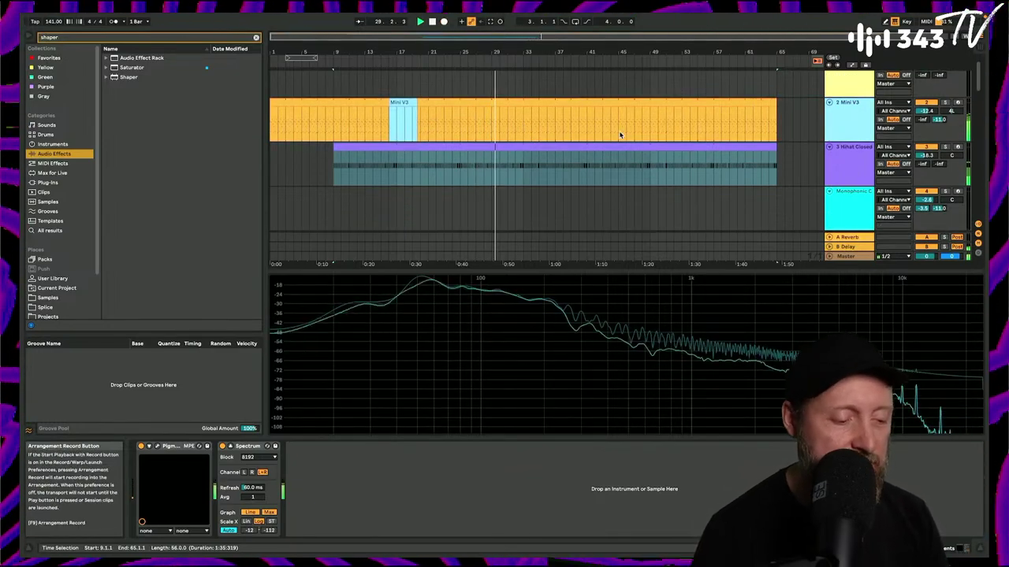
Extend the 2 Mini V3 track's first arrangement clip to bar 65, covering the stray Mini V3 clip.
scroll(620, 135, down, 7)
scroll(619, 135, up, 6)
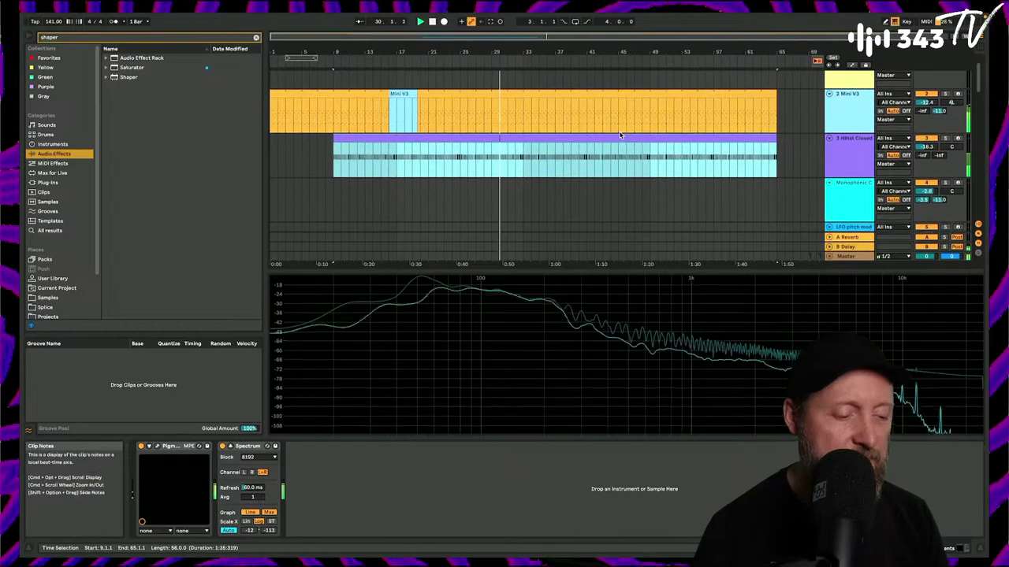
click(383, 94)
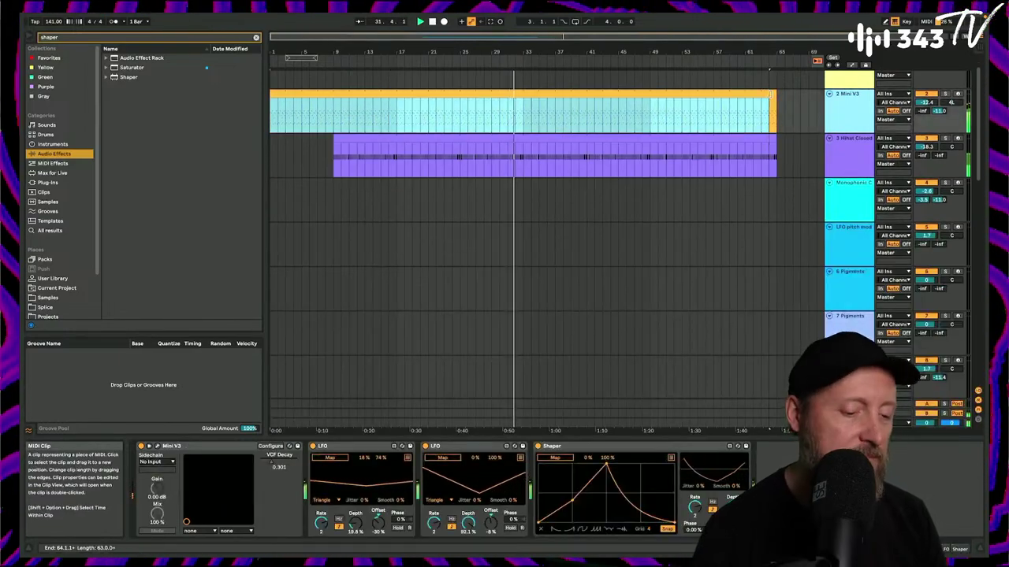
scroll(655, 105, down, 3)
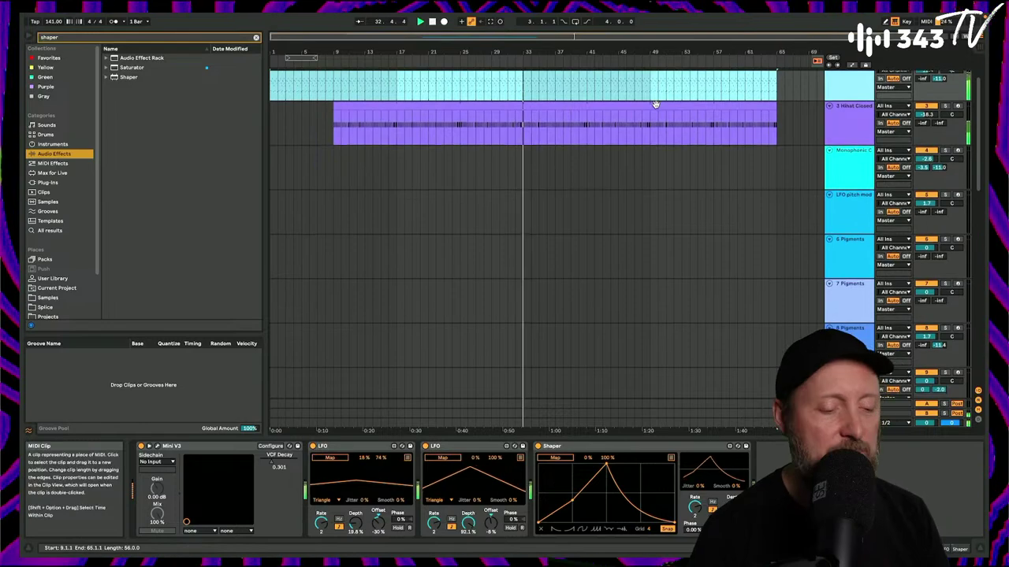
Audition the scene 6 clips on the 20 Pigments and 21 Pigments tracks in Session View.
key(Tab)
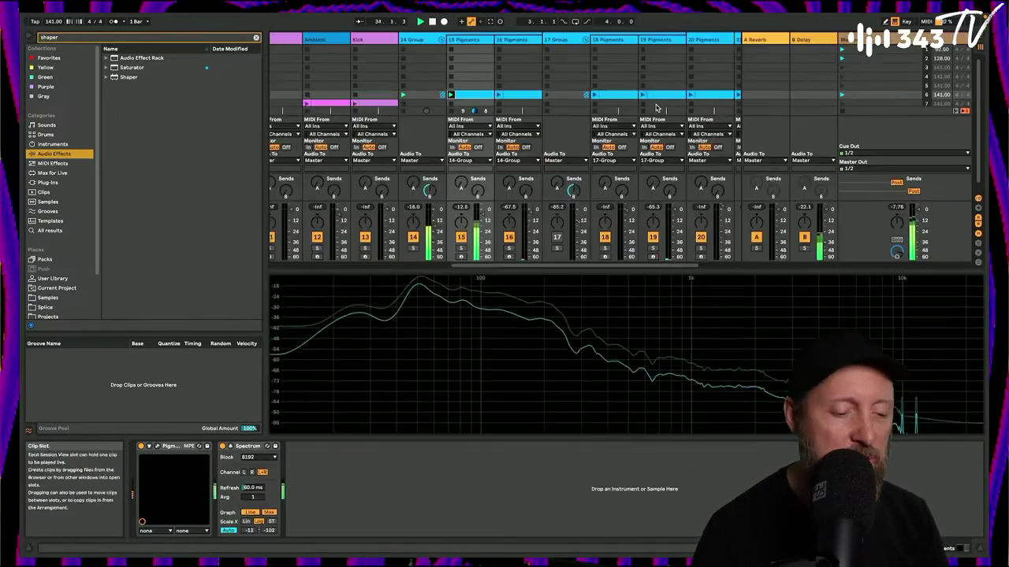
scroll(655, 107, right, 3)
click(582, 95)
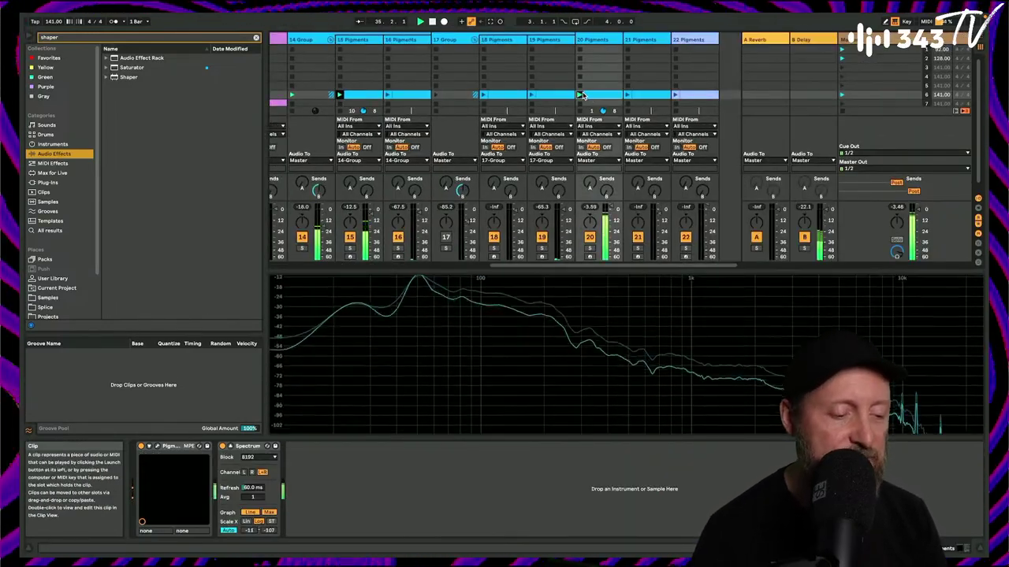
click(627, 96)
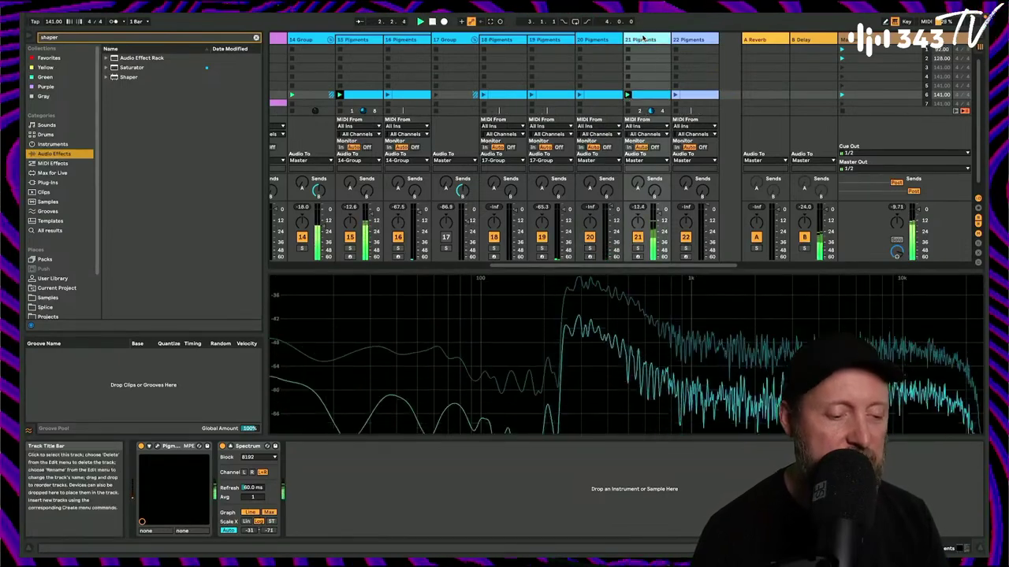
Set the arrangement insert marker at bar 13, play from there and return to Session View.
key(Tab)
right_click(368, 165)
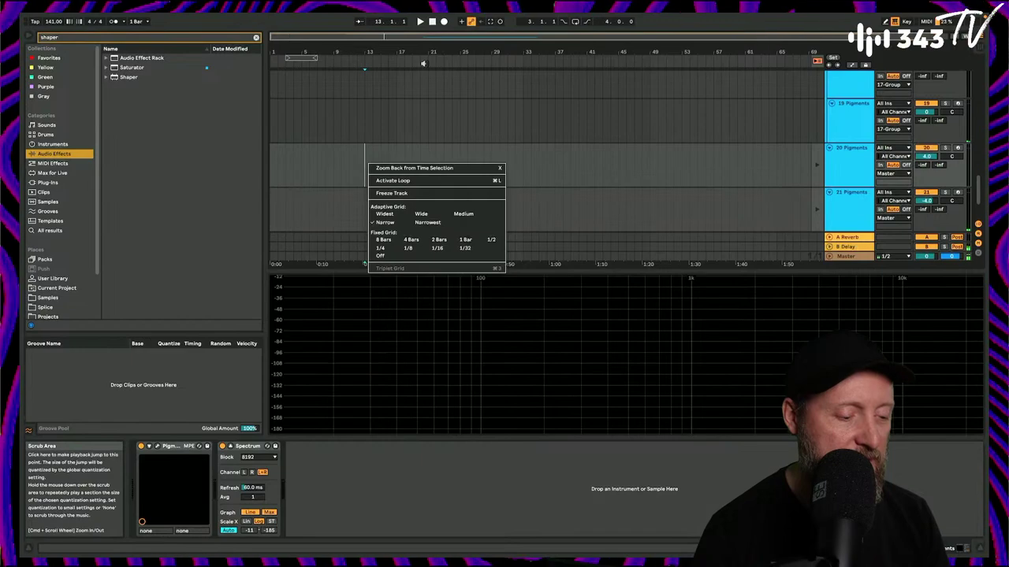
click(421, 69)
scroll(416, 109, up, 5)
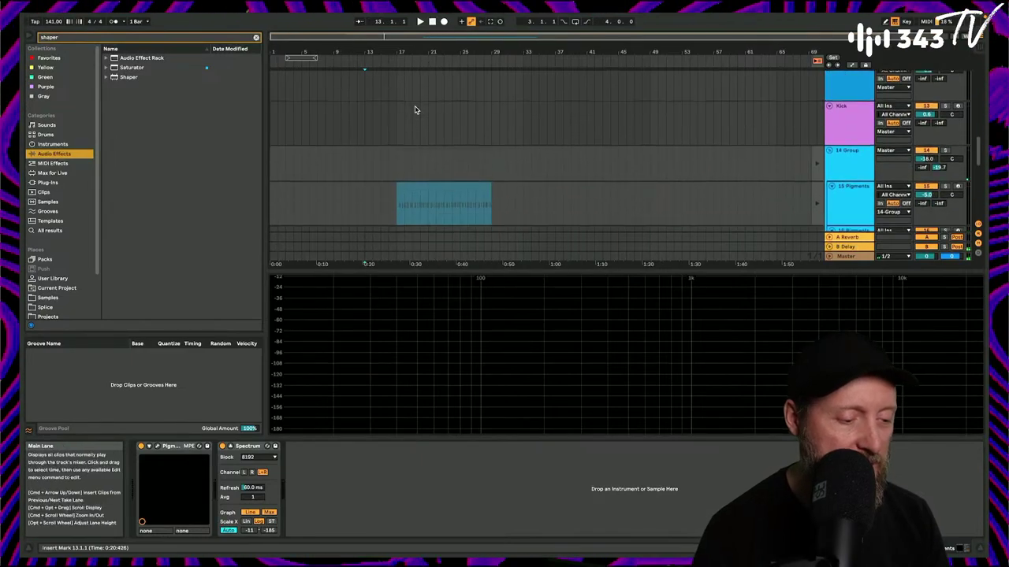
key(Tab)
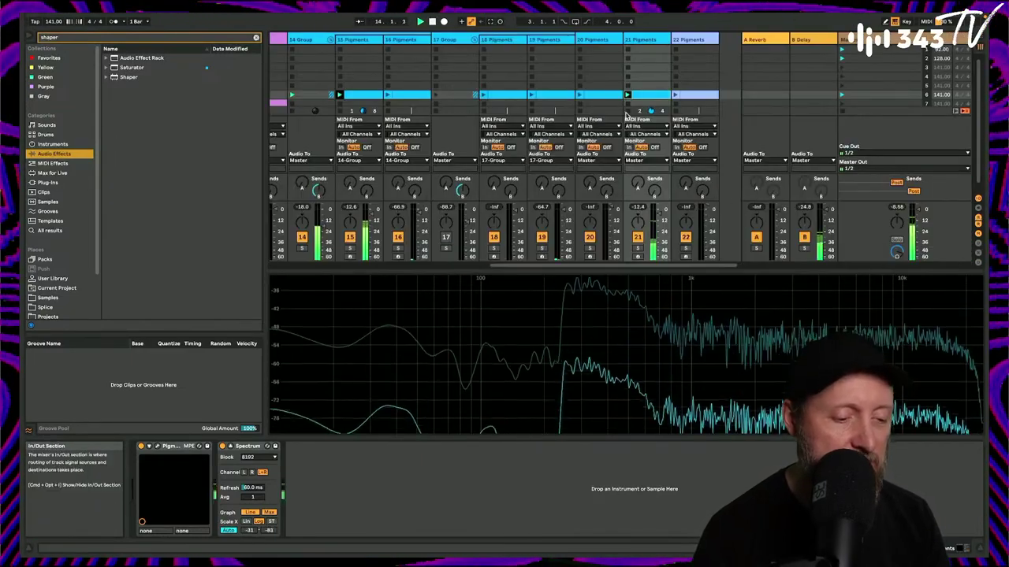
Switch the 15 Pigments track back to its arrangement content and stop playback at the song start.
key(Tab)
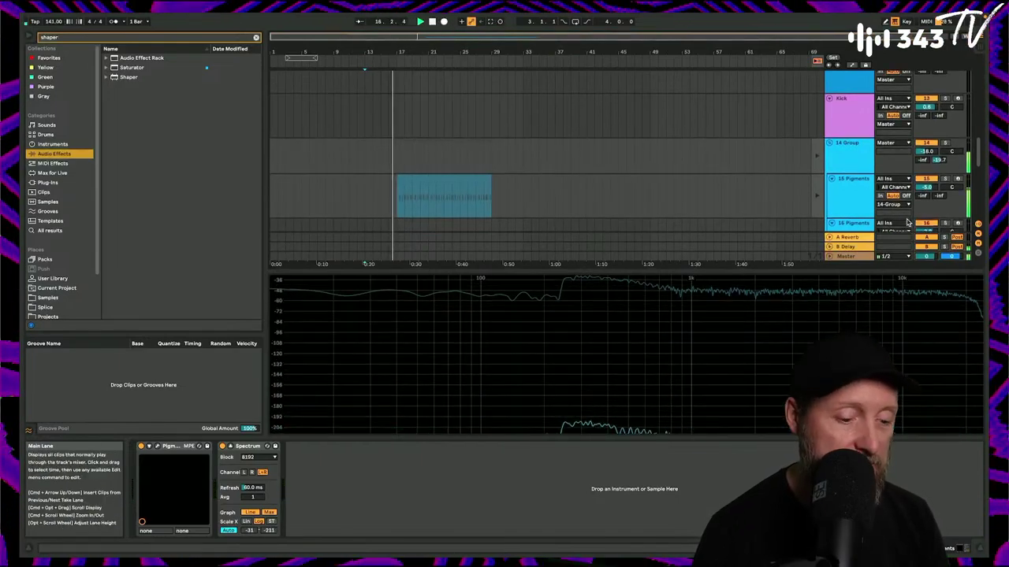
click(816, 196)
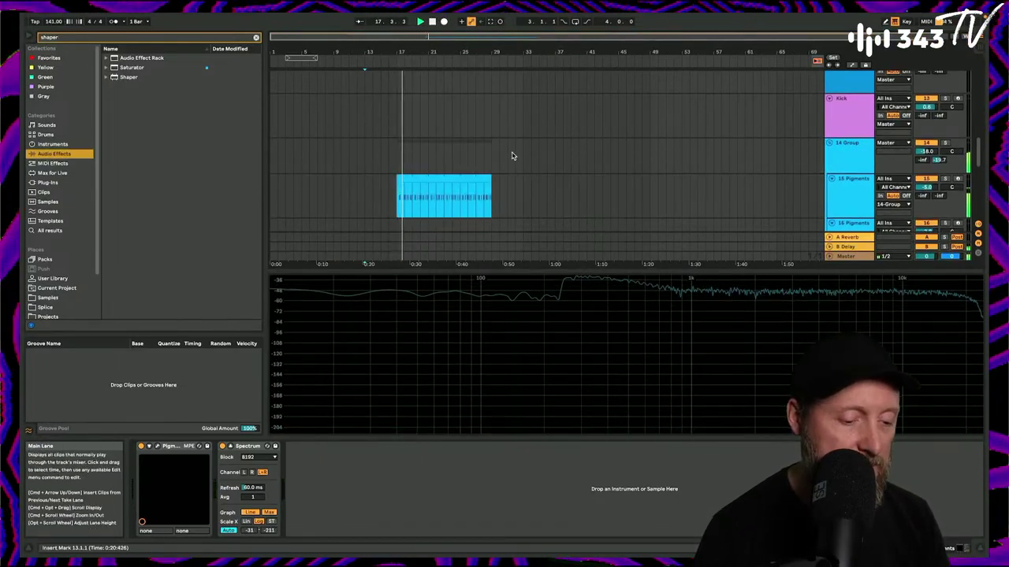
scroll(401, 182, up, 6)
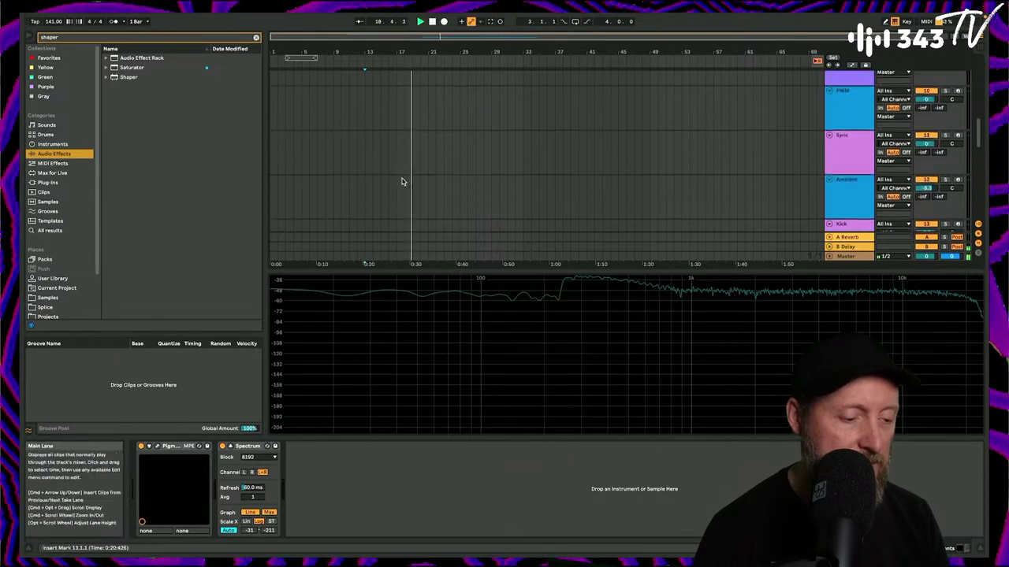
scroll(402, 182, up, 5)
click(432, 22)
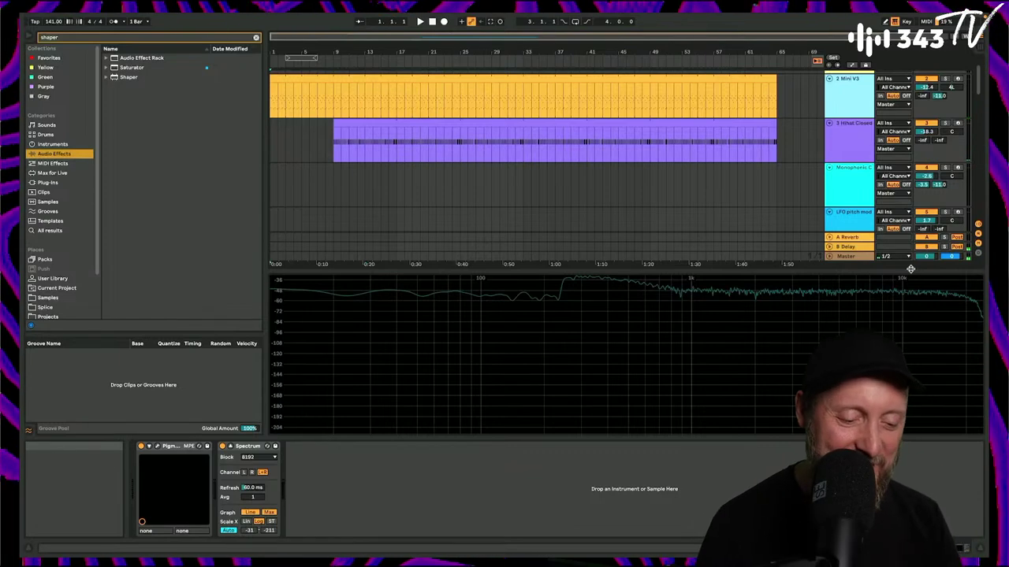
Enlarge the arrangement area over the Spectrum display and play the arrangement from the start.
drag(909, 270, 909, 361)
scroll(639, 291, down, 5)
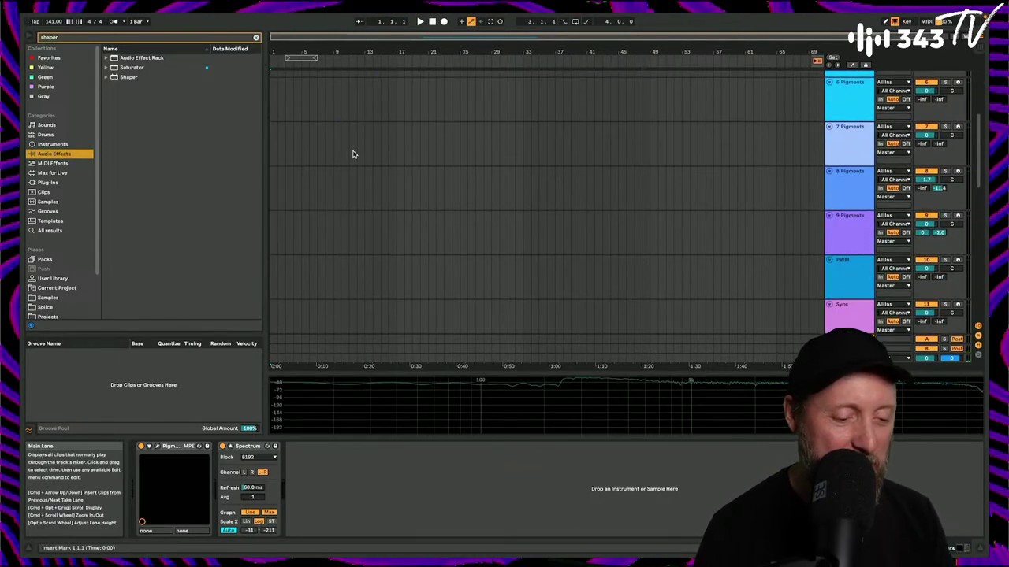
scroll(353, 154, down, 8)
scroll(352, 154, up, 2)
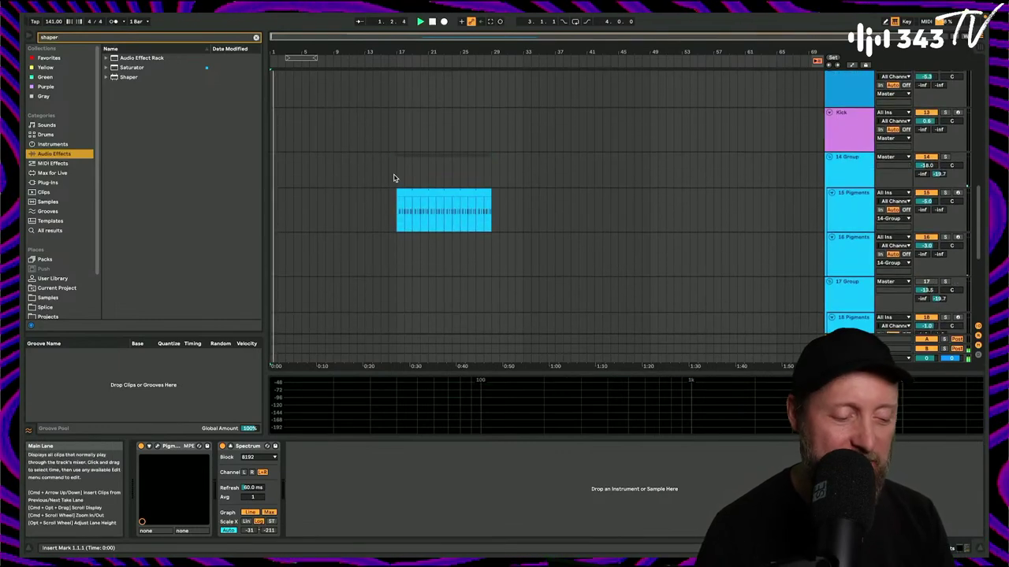
scroll(394, 178, up, 1)
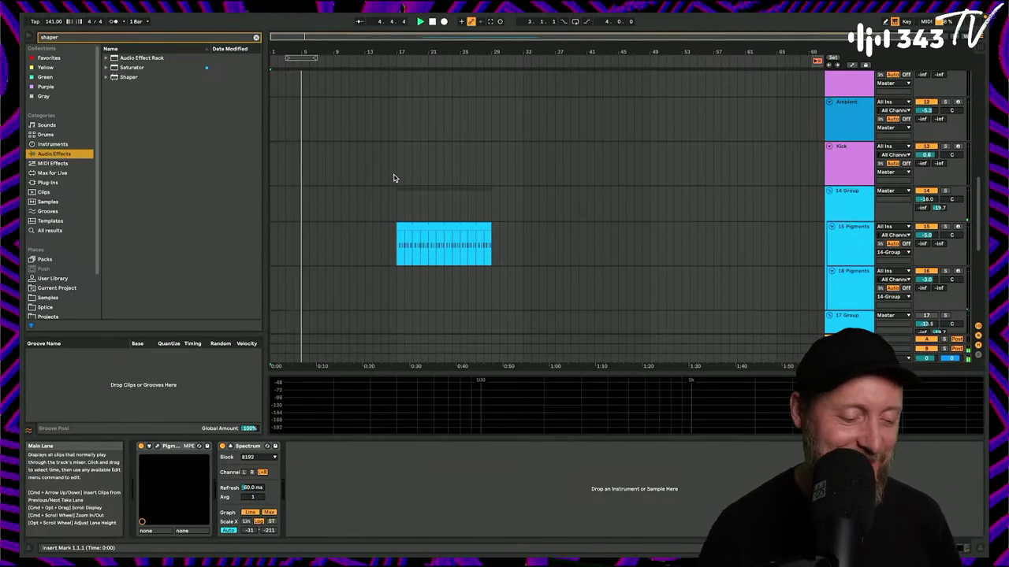
scroll(394, 178, up, 10)
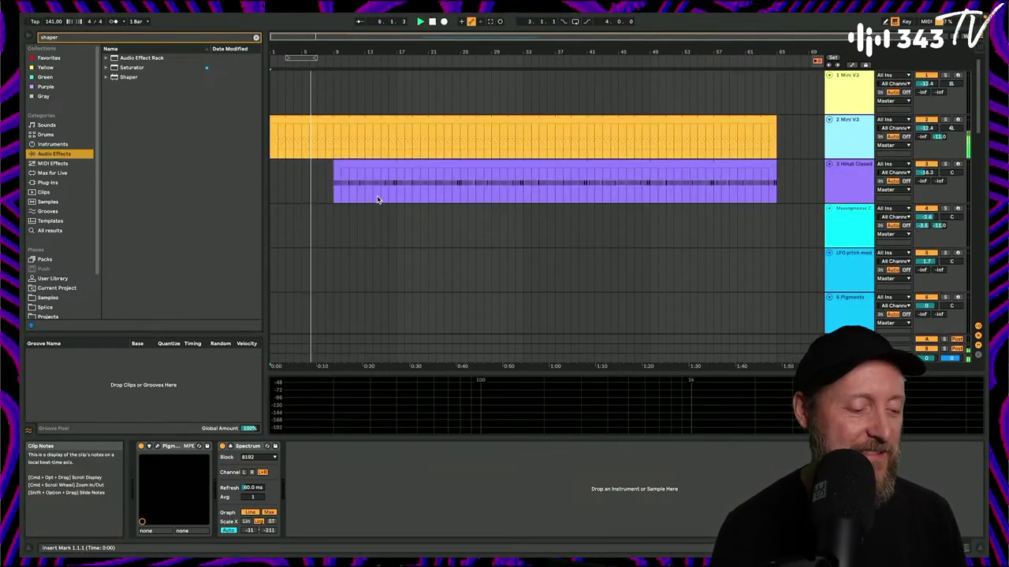
Extend the recorded 15 Pigments clip in the arrangement to bar 49.
scroll(377, 200, down, 10)
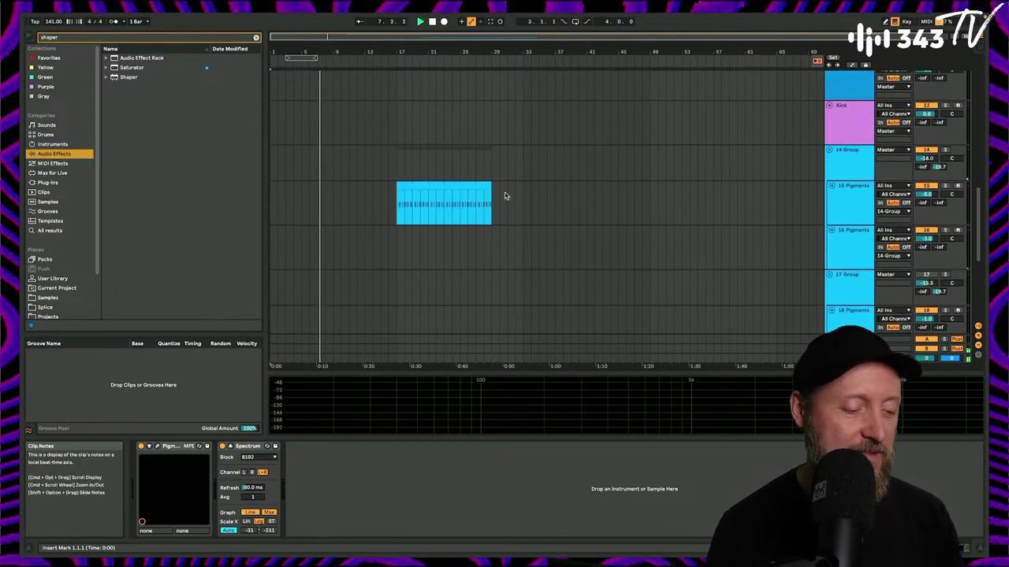
drag(490, 193, 650, 198)
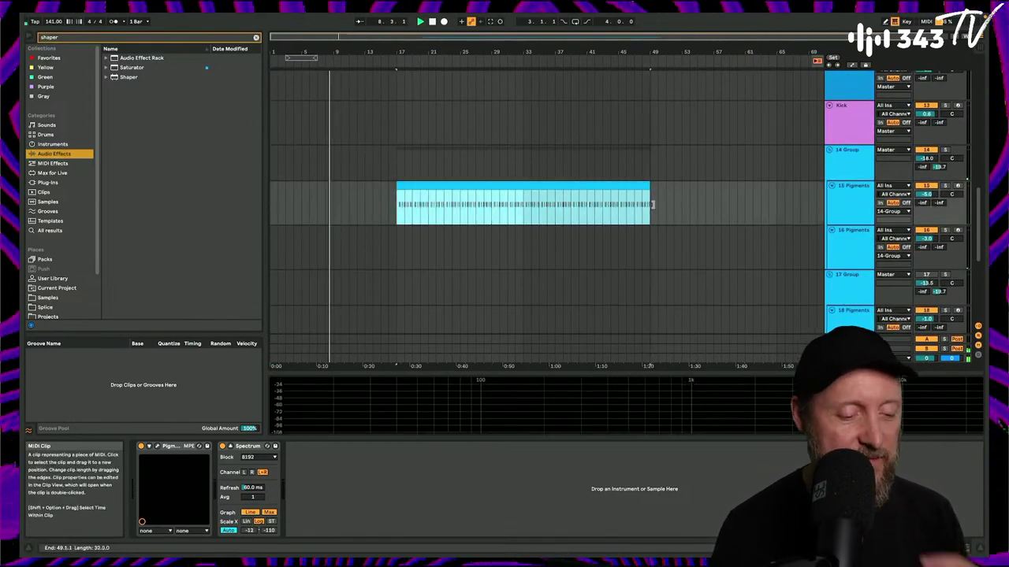
scroll(550, 195, up, 1)
scroll(550, 196, up, 3)
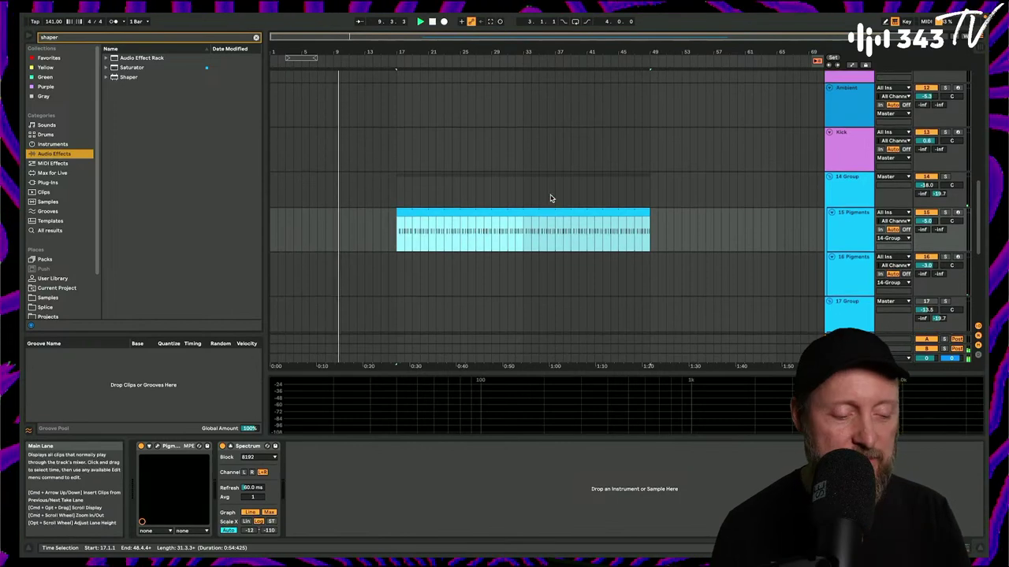
scroll(550, 198, up, 10)
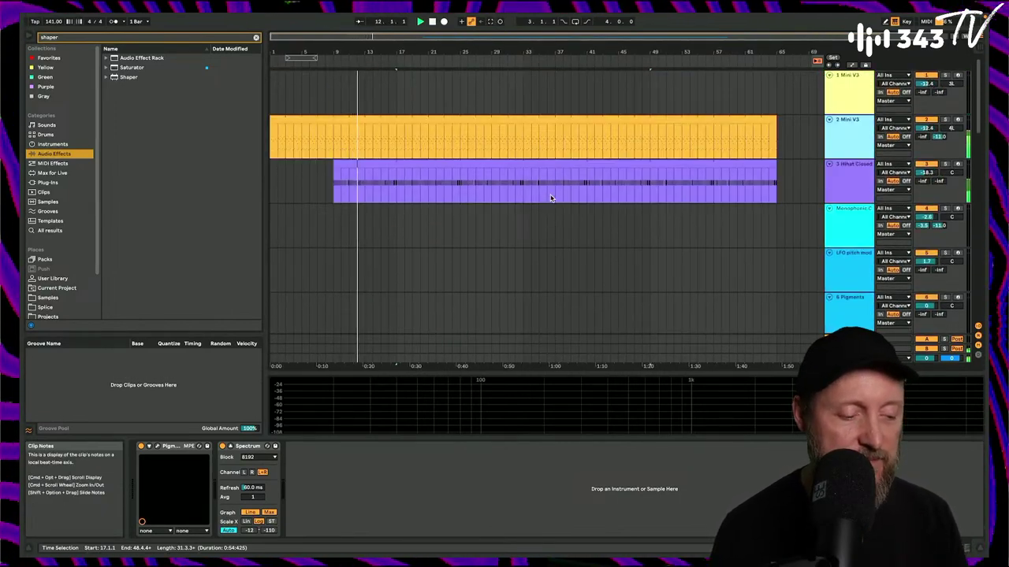
scroll(550, 198, down, 10)
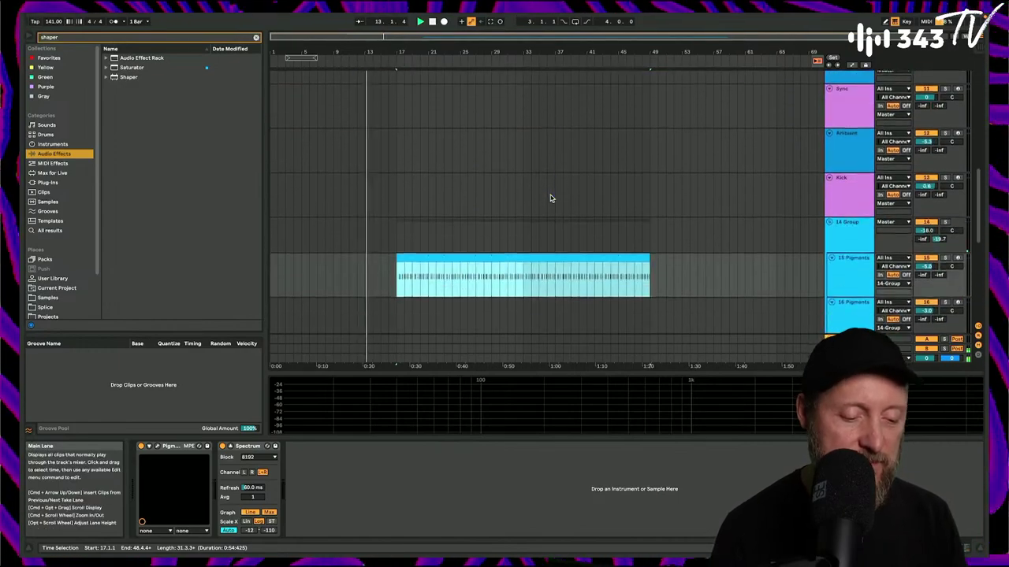
Launch the scene 6 clip on 21 Pigments, record a short section around bar 29 and show the arrangement.
scroll(550, 198, down, 6)
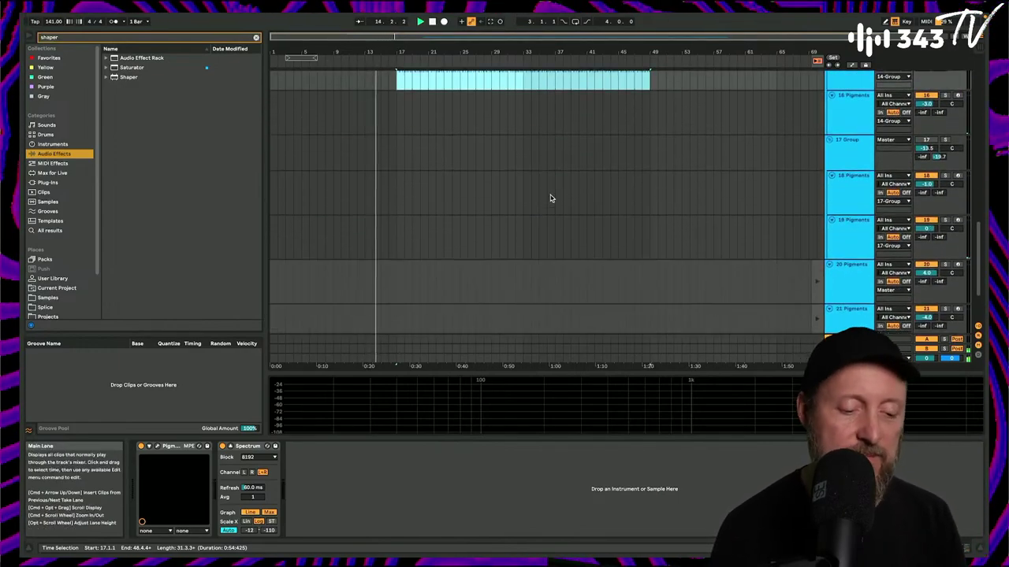
key(Tab)
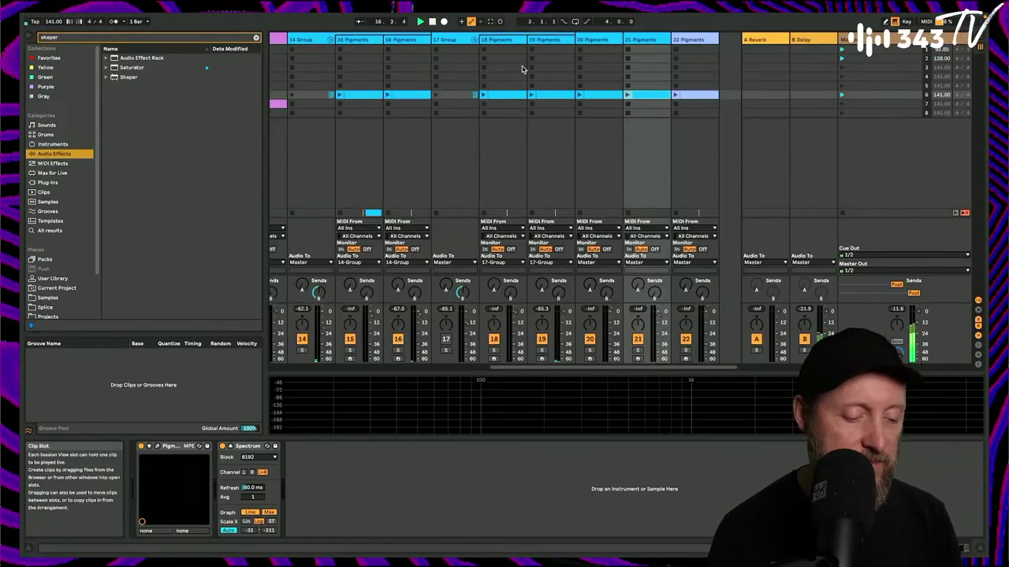
scroll(521, 69, left, 10)
scroll(522, 70, right, 10)
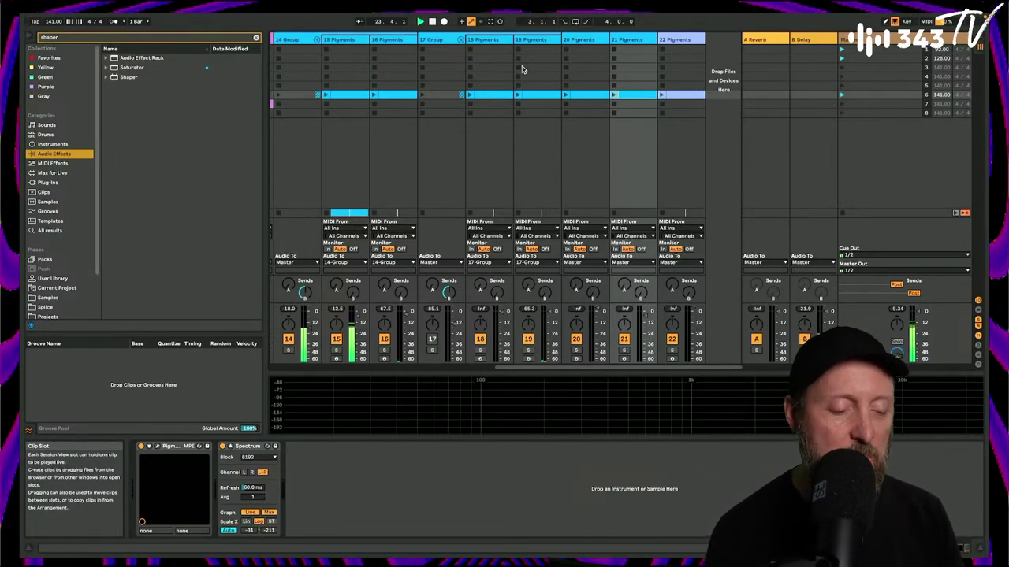
click(614, 95)
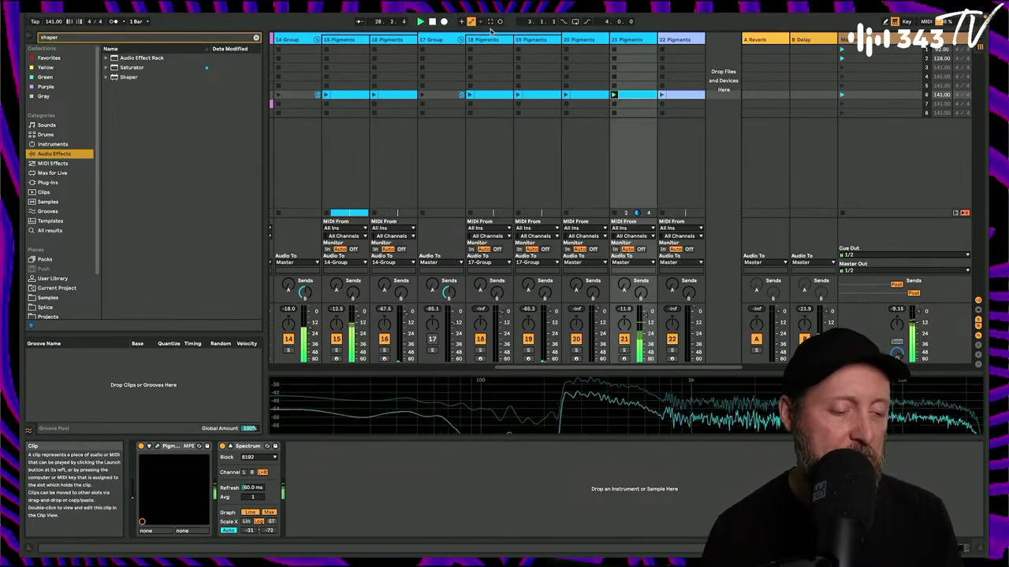
click(444, 23)
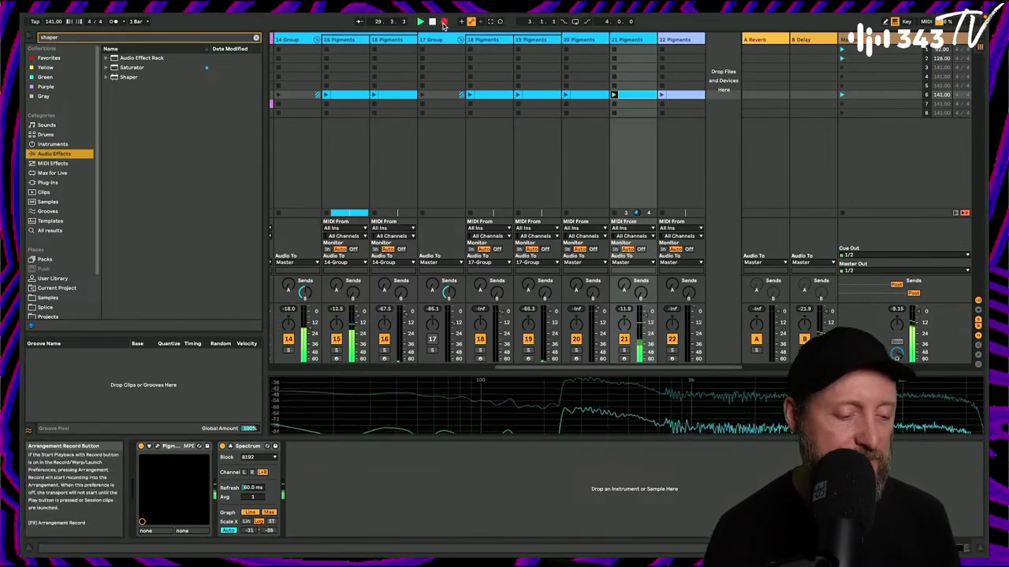
key(Tab)
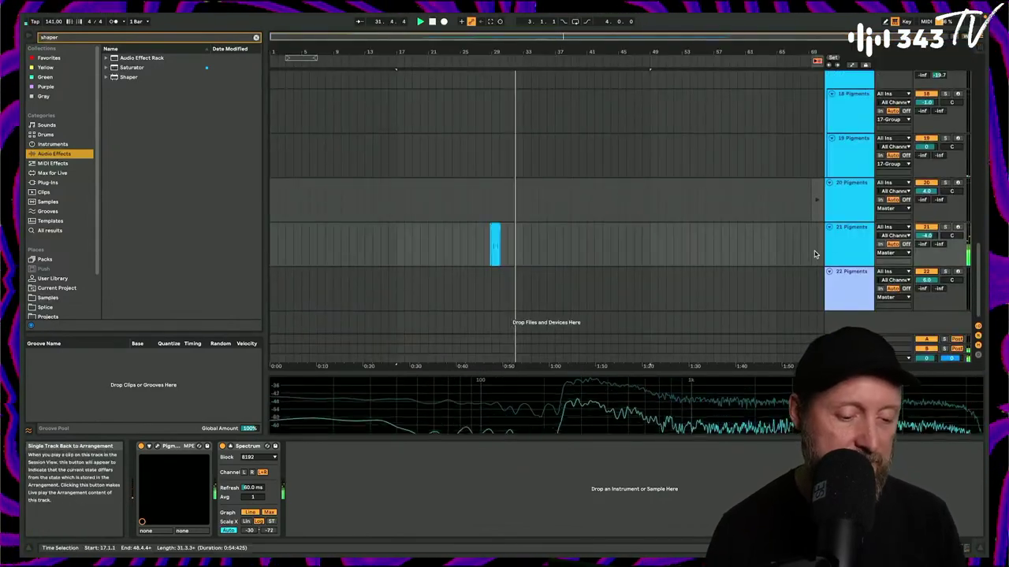
Extend the recorded 21 Pigments clip in the arrangement so that it runs from bar 25 to bar 33.
drag(492, 229, 464, 227)
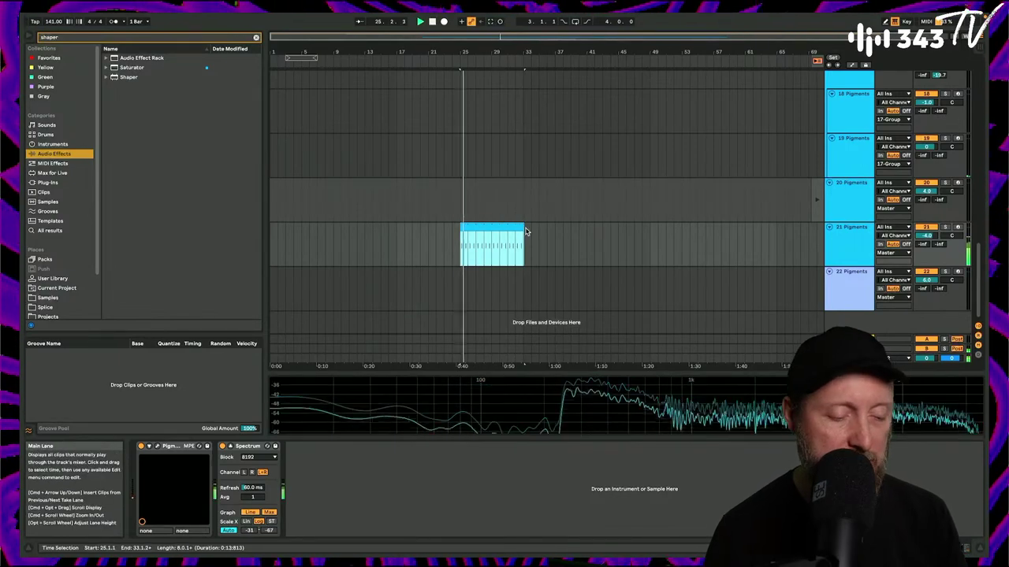
scroll(526, 232, up, 3)
scroll(526, 232, down, 3)
scroll(521, 209, up, 3)
scroll(521, 209, up, 3)
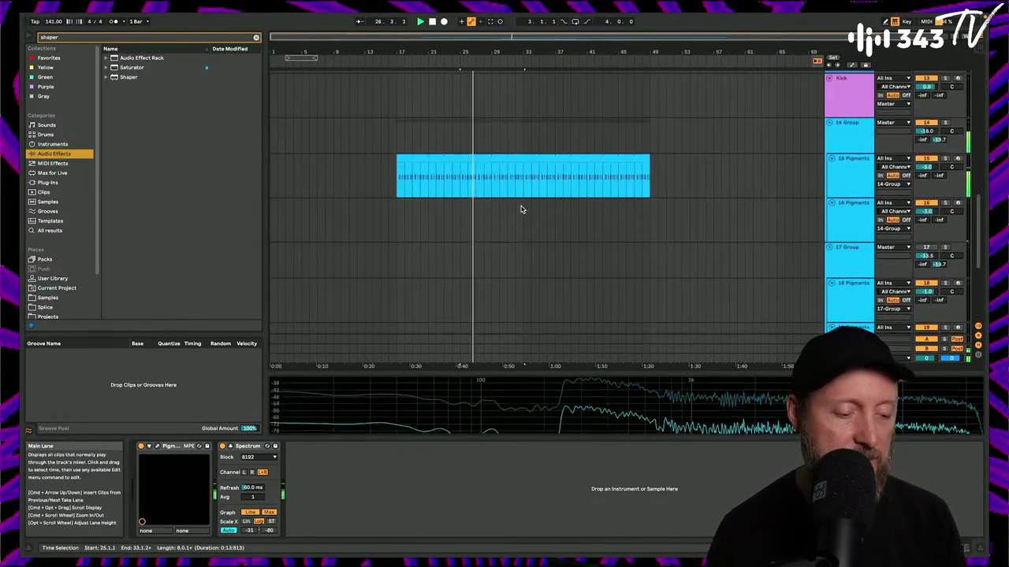
drag(517, 53, 539, 126)
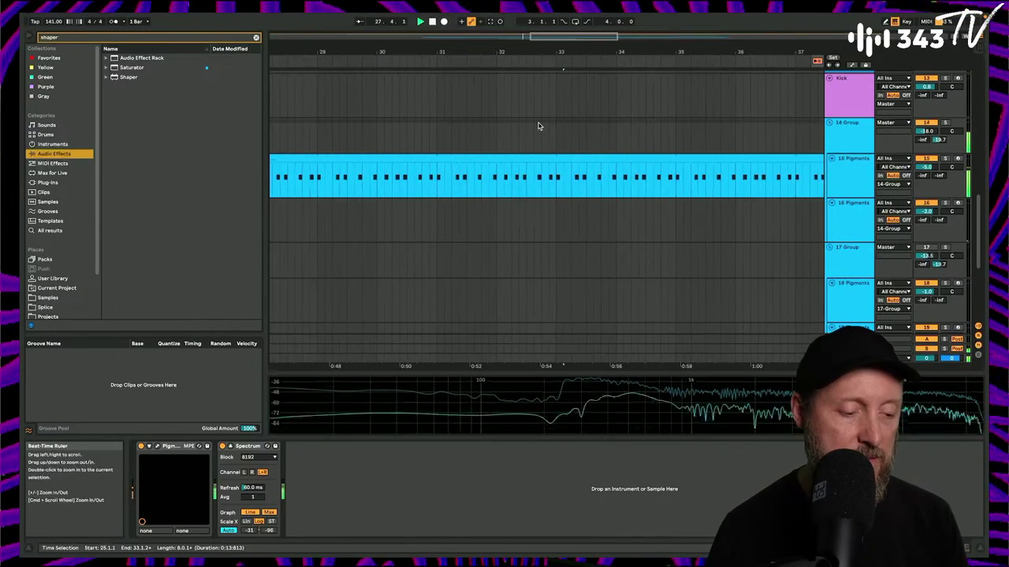
scroll(538, 126, down, 5)
drag(573, 228, 563, 228)
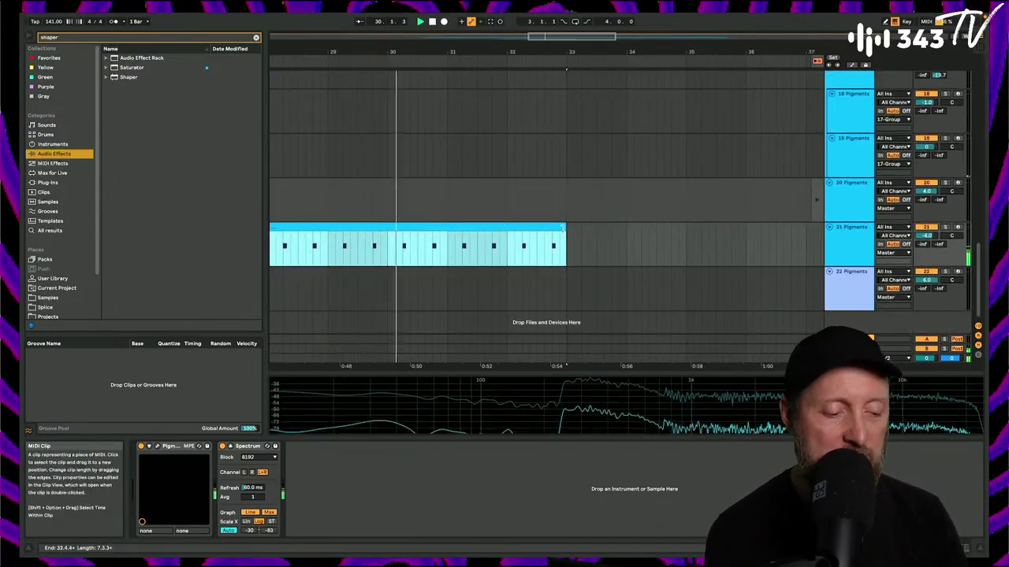
Cut a short gap in the 15 Pigments clip just before bar 33 and play the arrangement from bar 32.
scroll(563, 230, up, 5)
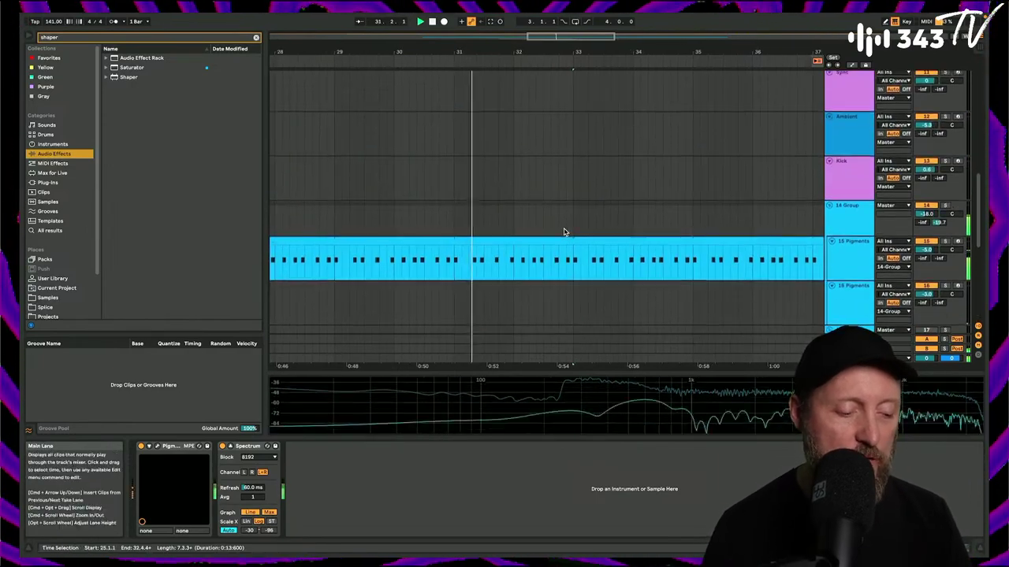
drag(572, 248, 552, 245)
scroll(552, 245, down, 5)
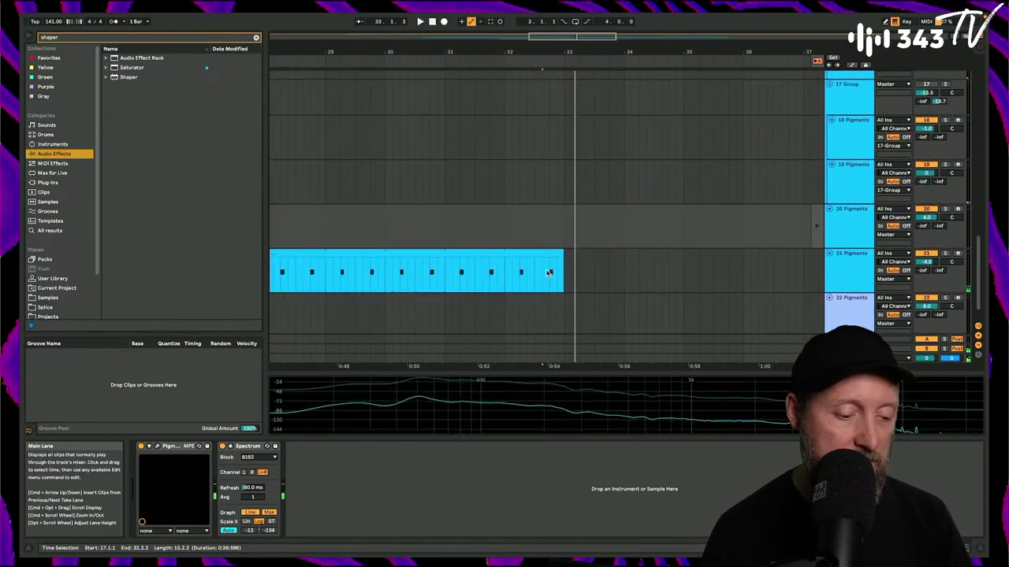
click(527, 264)
key(space)
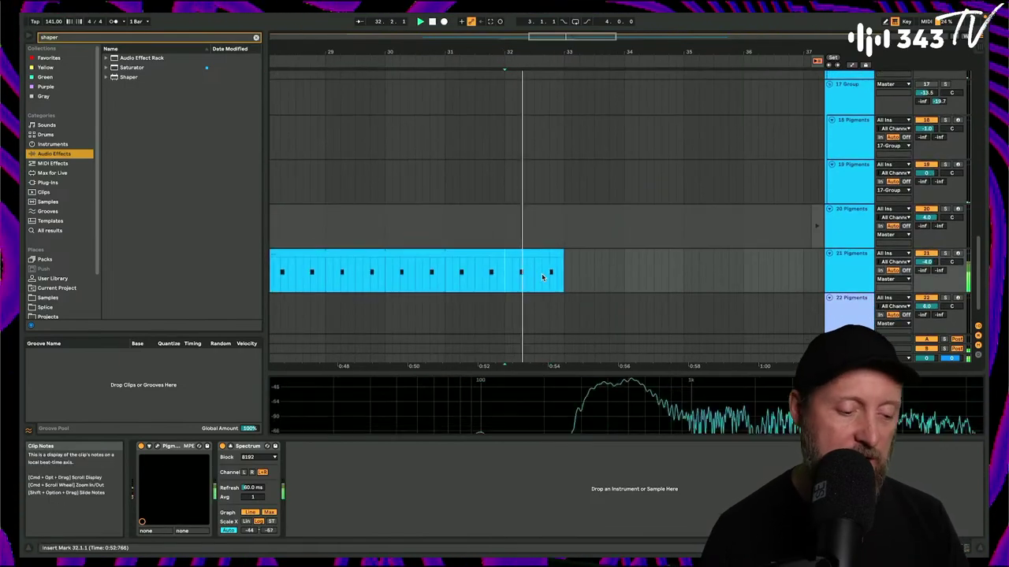
In the last beat of 21 Pigments before bar 33, add sixteenth B2 notes at 1.4.2 and 1.4.4 with velocity 30.
double_click(558, 261)
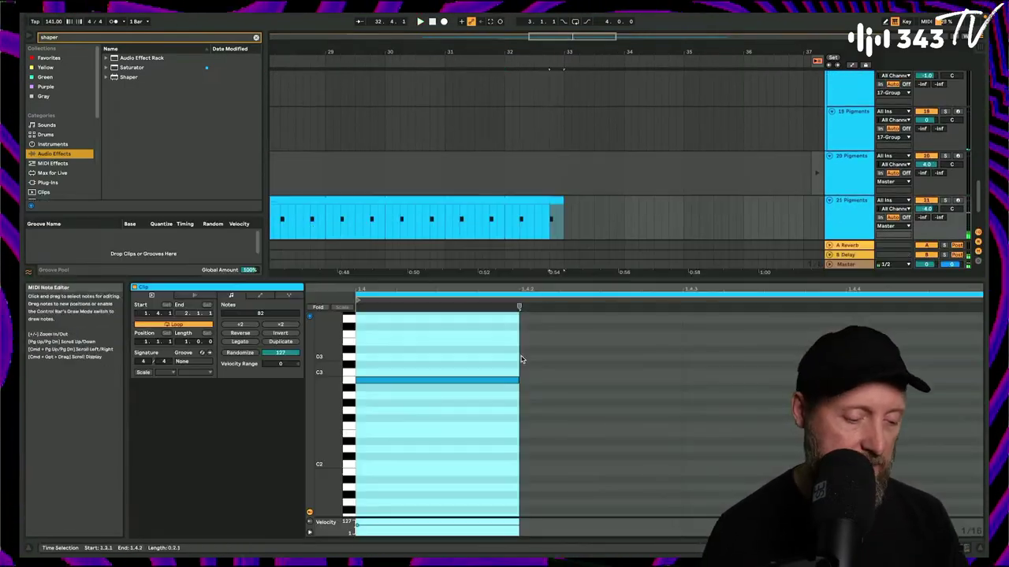
double_click(546, 383)
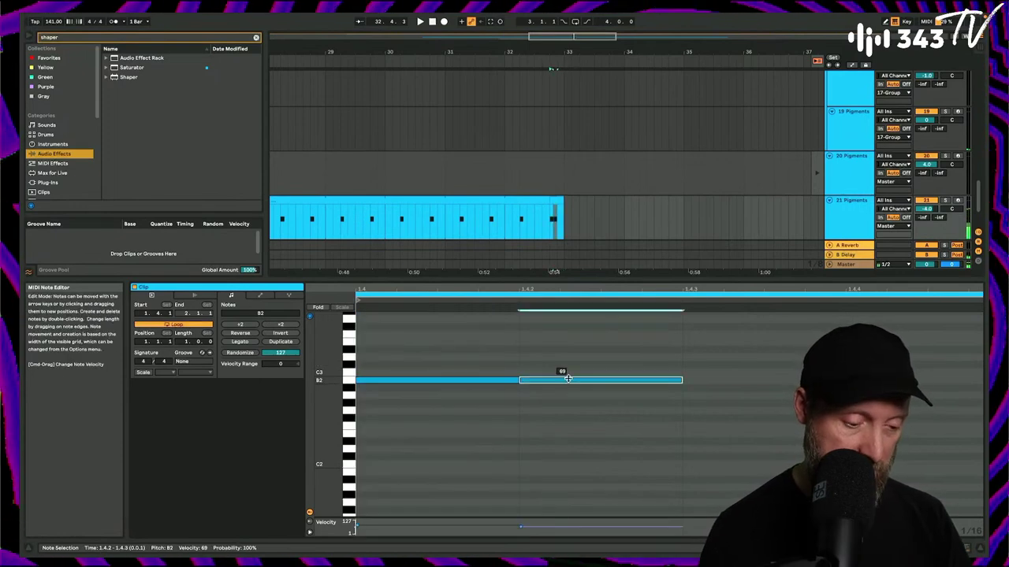
super+drag(561, 380, 561, 457)
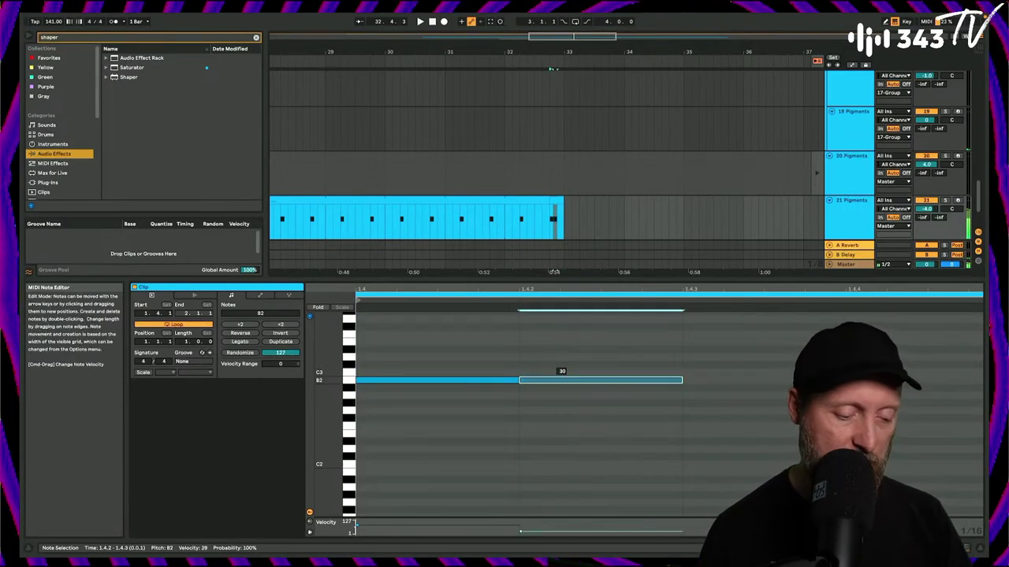
super+drag(562, 380, 561, 479)
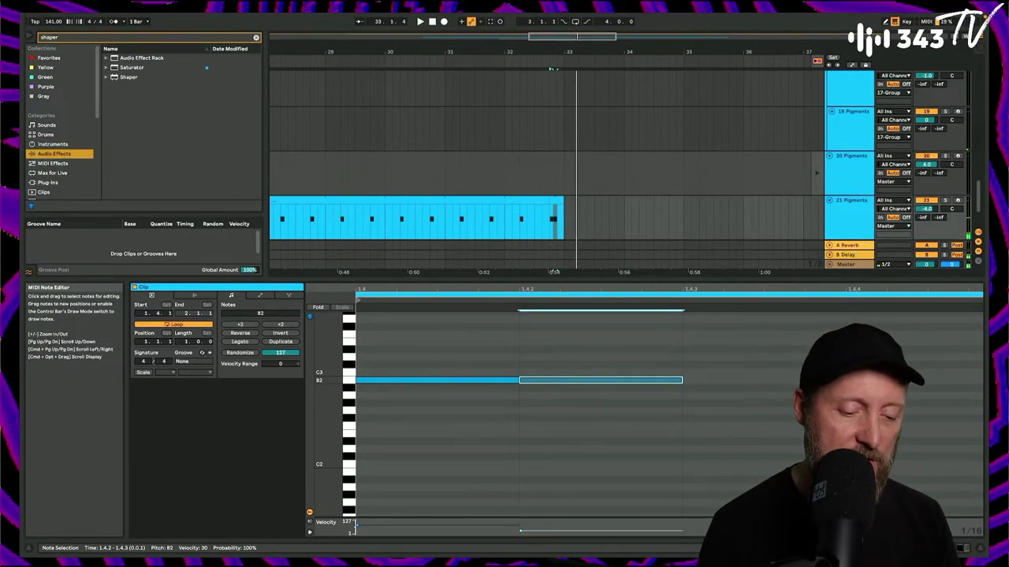
double_click(883, 380)
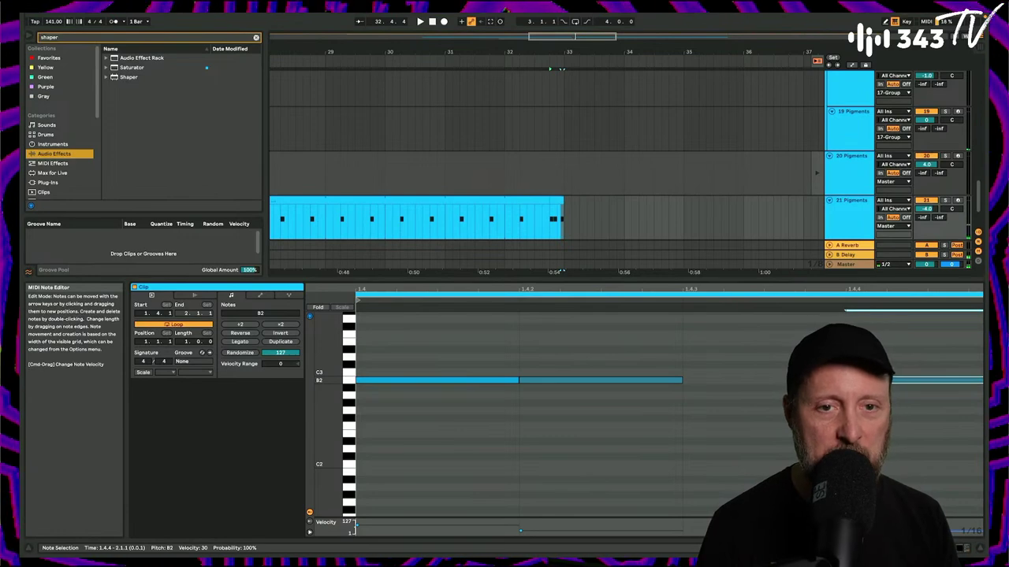
click(580, 380)
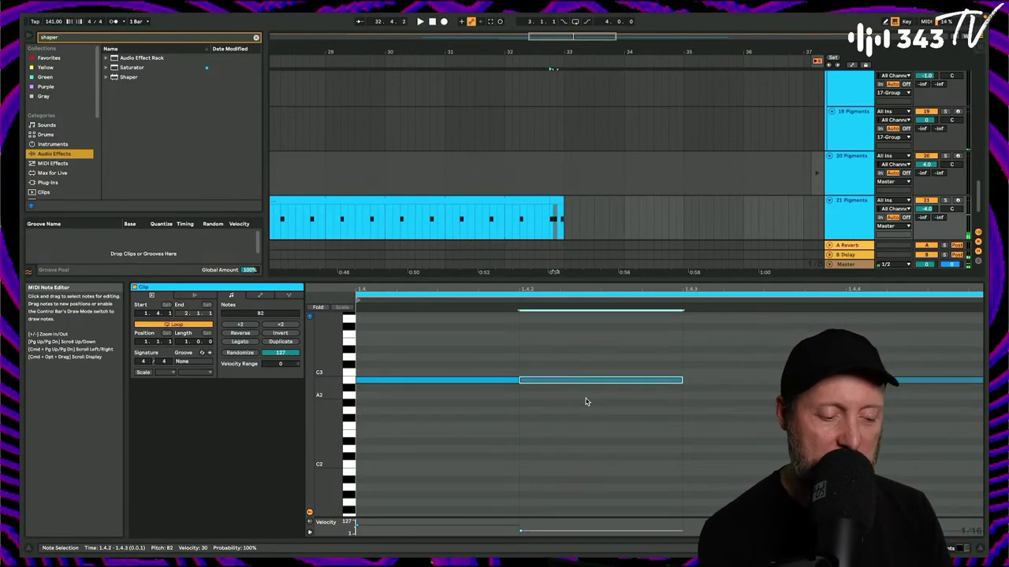
Raise the velocity Amp Mod amount in the Pigments instrument on track 21, then close its window.
double_click(845, 218)
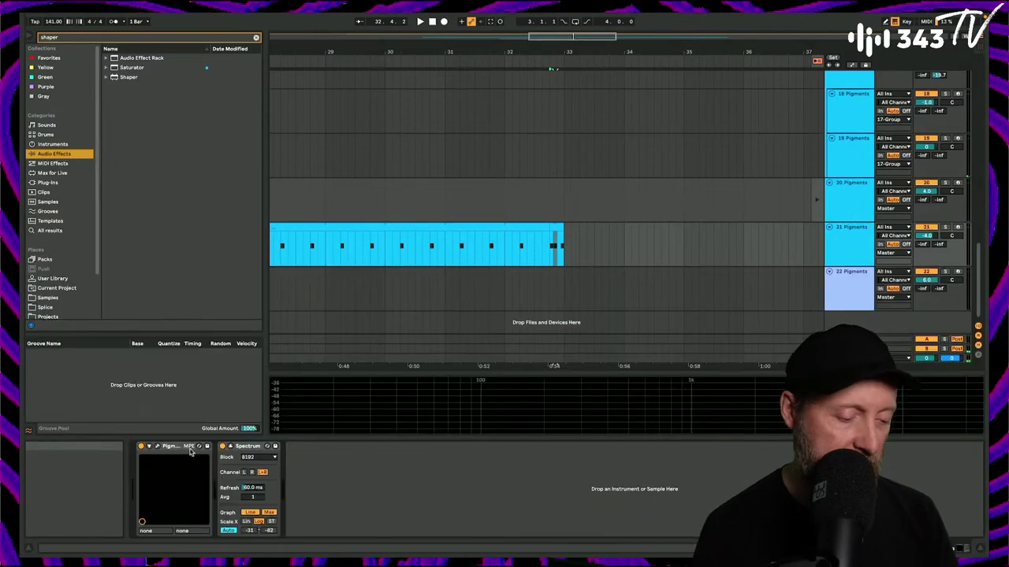
click(157, 446)
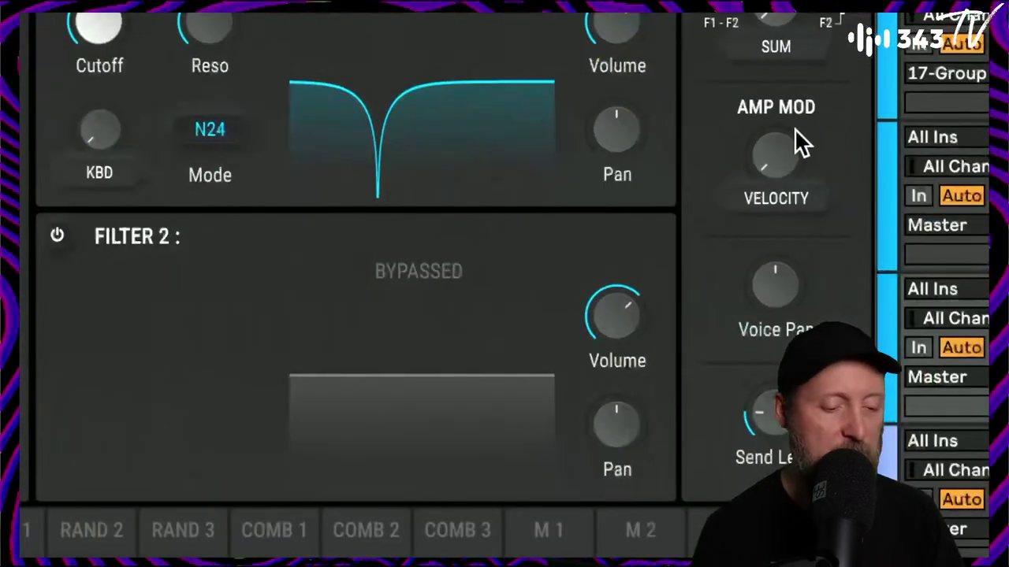
mouse_move(774, 150)
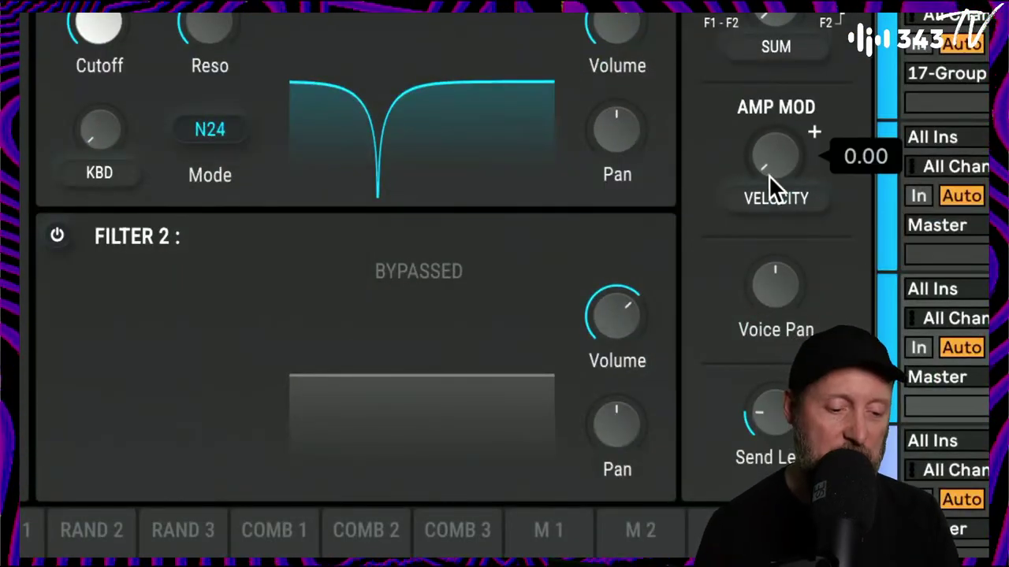
drag(773, 156, 772, 105)
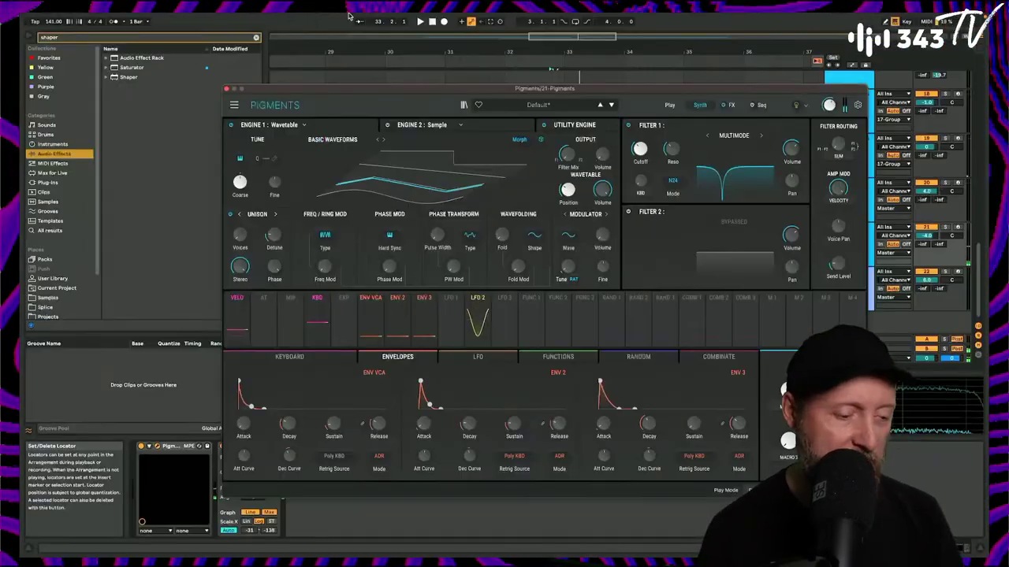
click(225, 89)
key(space)
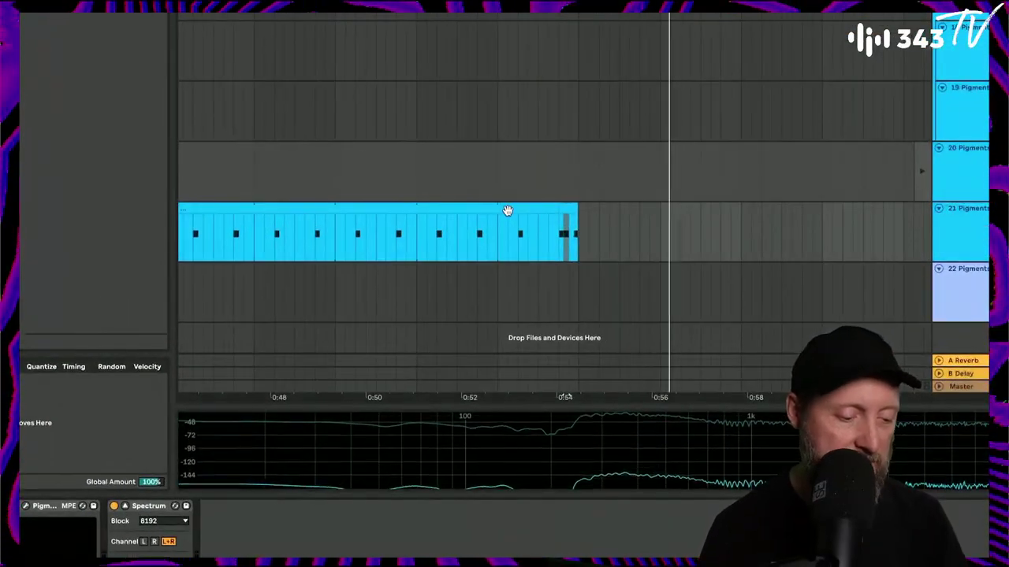
click(508, 210)
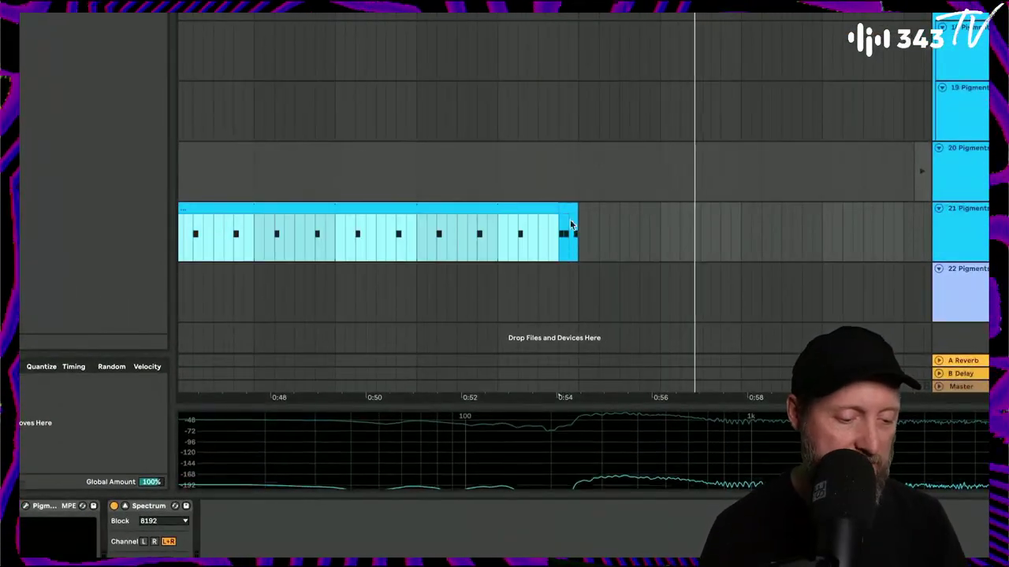
key(ctrl+d)
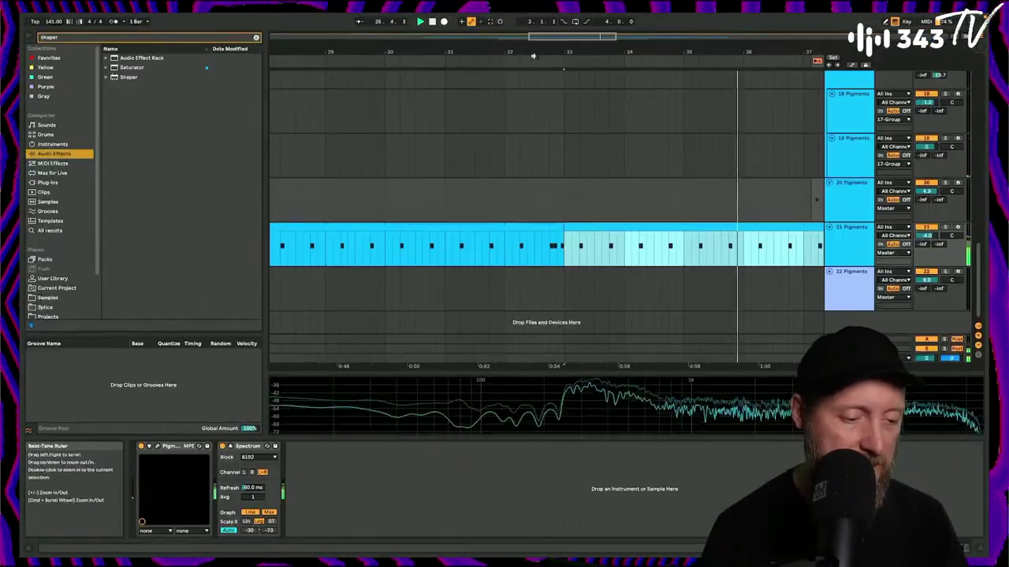
drag(539, 42, 539, 14)
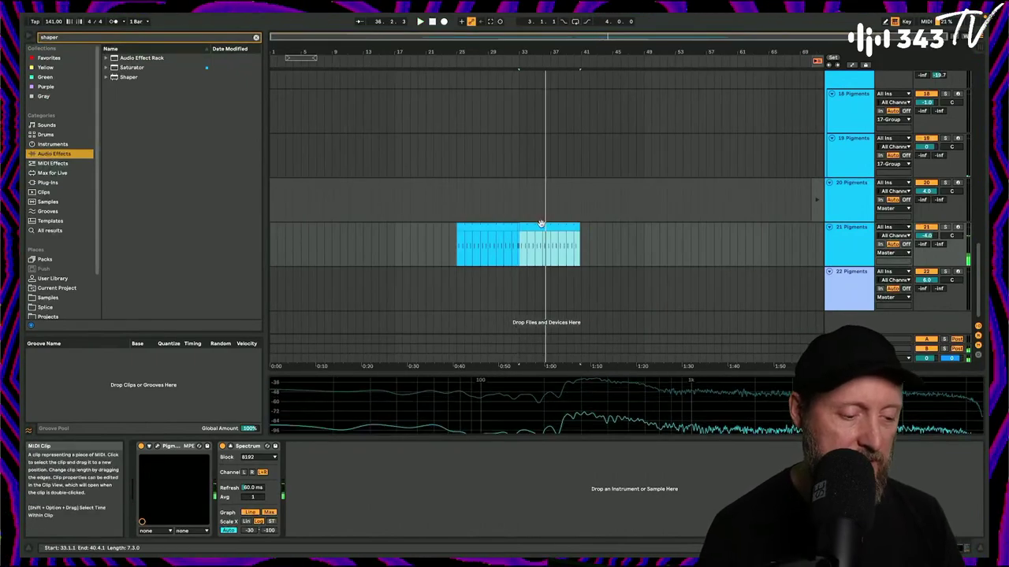
key(ctrl+z)
Select the 21 Pigments clip together with its edited last beat and duplicate them repeatedly up to bar 73.
drag(518, 51, 517, 94)
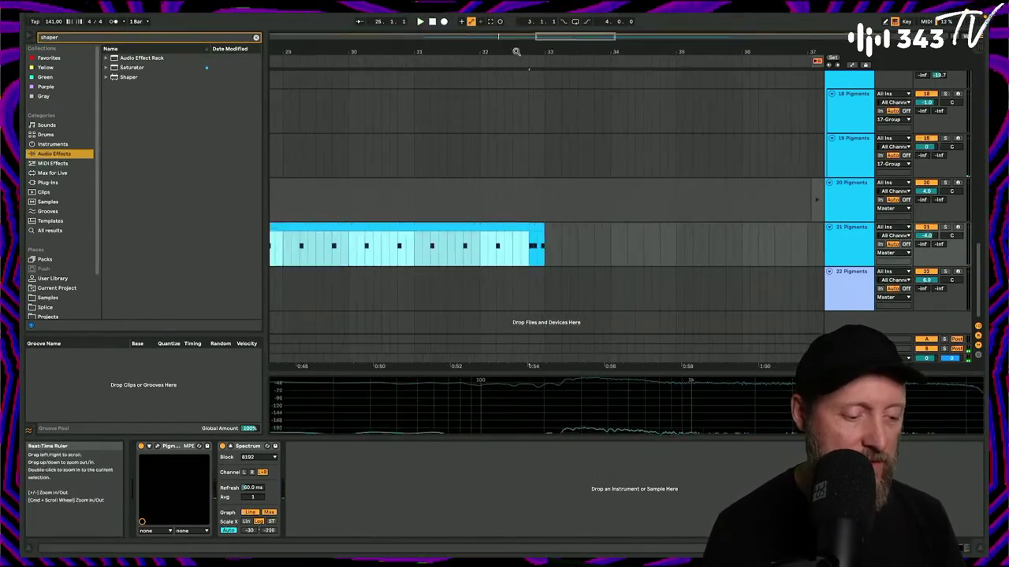
click(538, 227)
key(super+d)
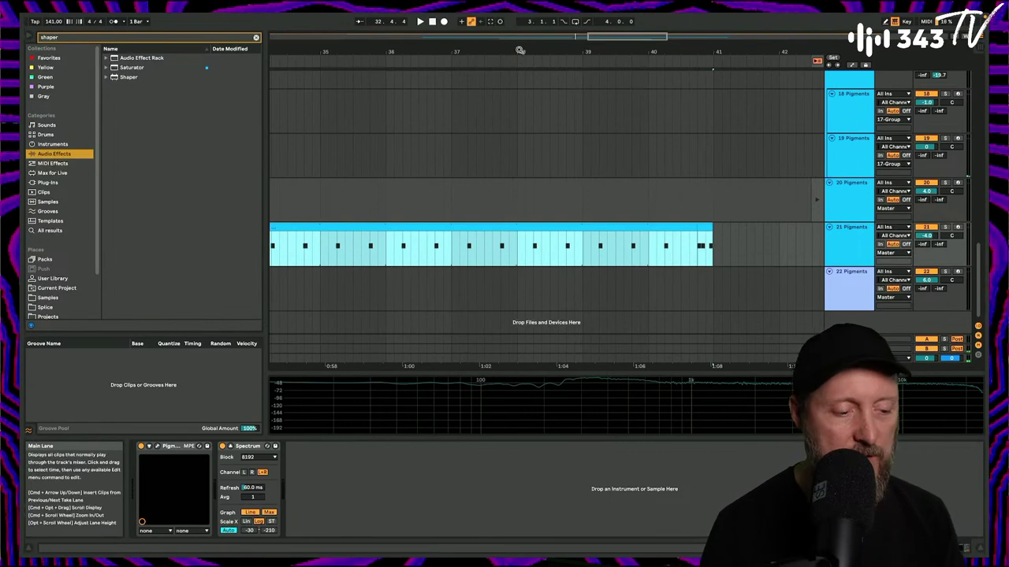
drag(518, 50, 559, 10)
key(super+d)
key(super+d)
key(ctrl+d)
key(ctrl+d)
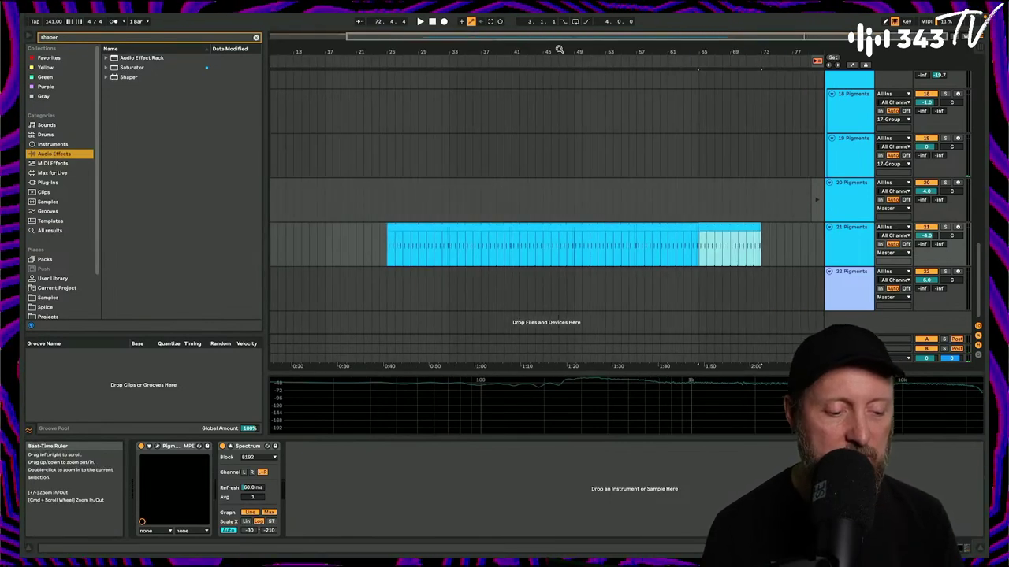
Play the arrangement from bar 25 and examine the clips on 15 Pigments, Mini V3 and the closed hi-hat track.
click(388, 202)
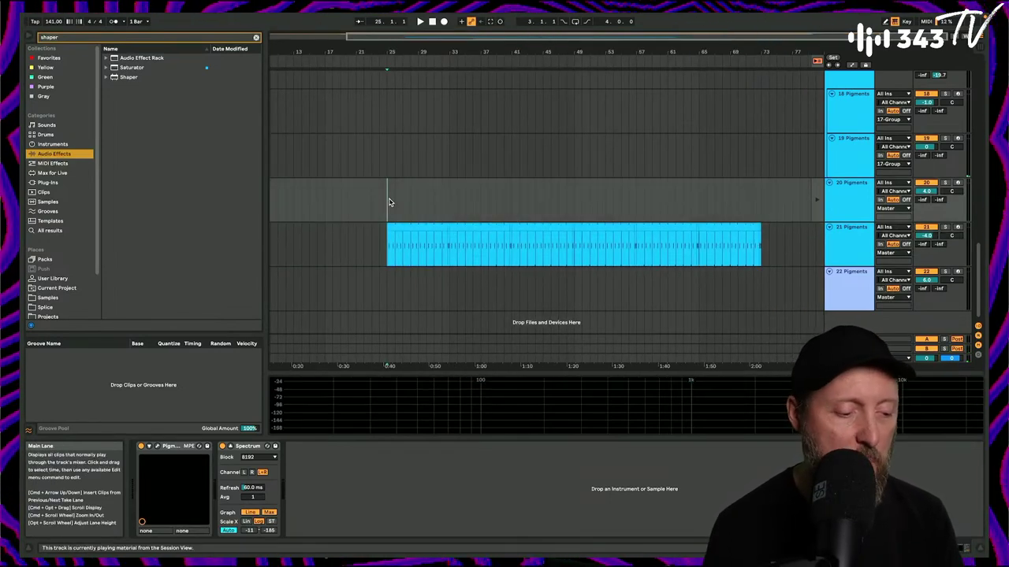
key(space)
scroll(390, 202, up, 6)
scroll(390, 202, left, 2)
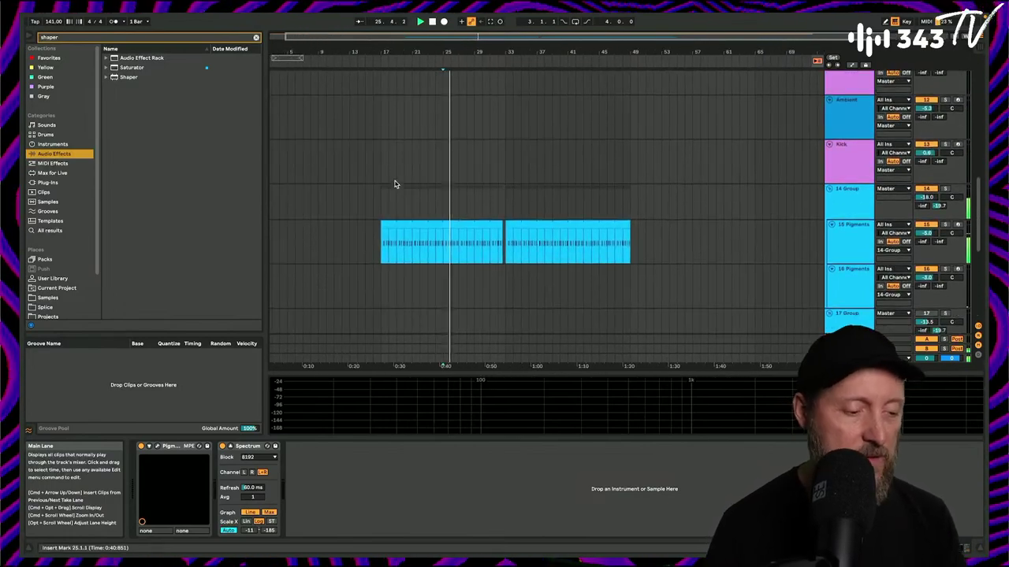
scroll(444, 88, up, 1)
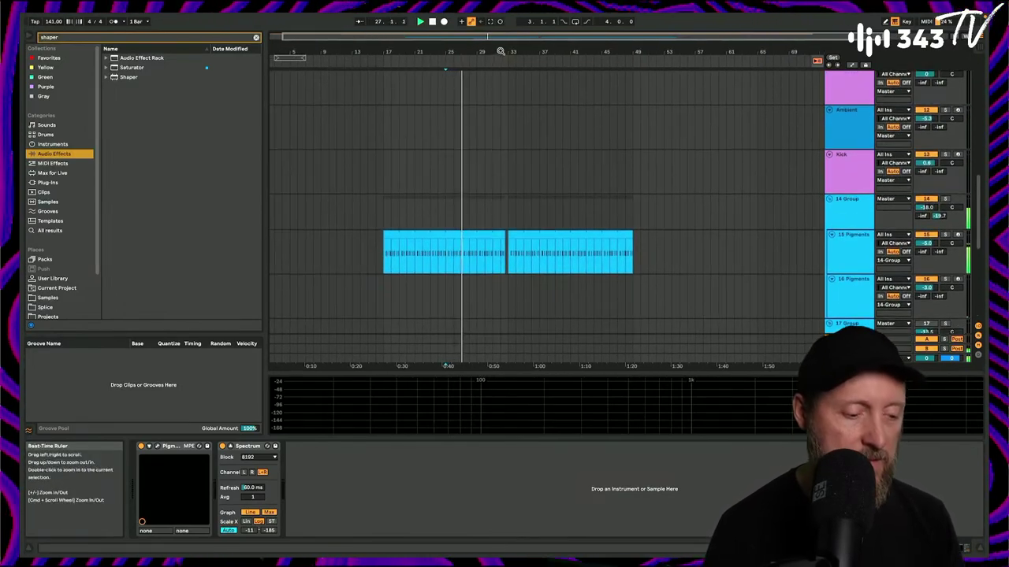
drag(500, 50, 520, 112)
scroll(519, 112, up, 10)
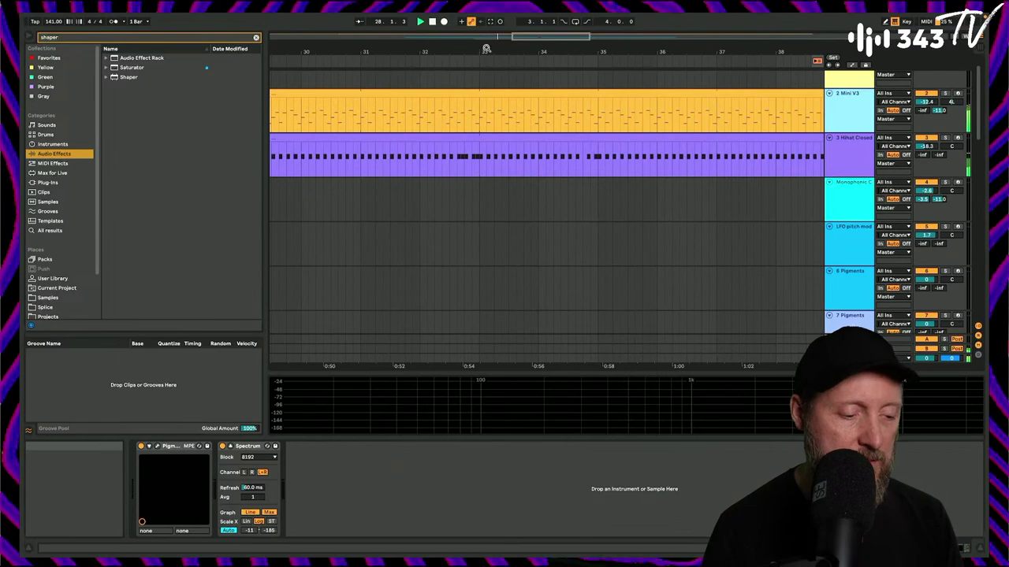
drag(487, 48, 493, 16)
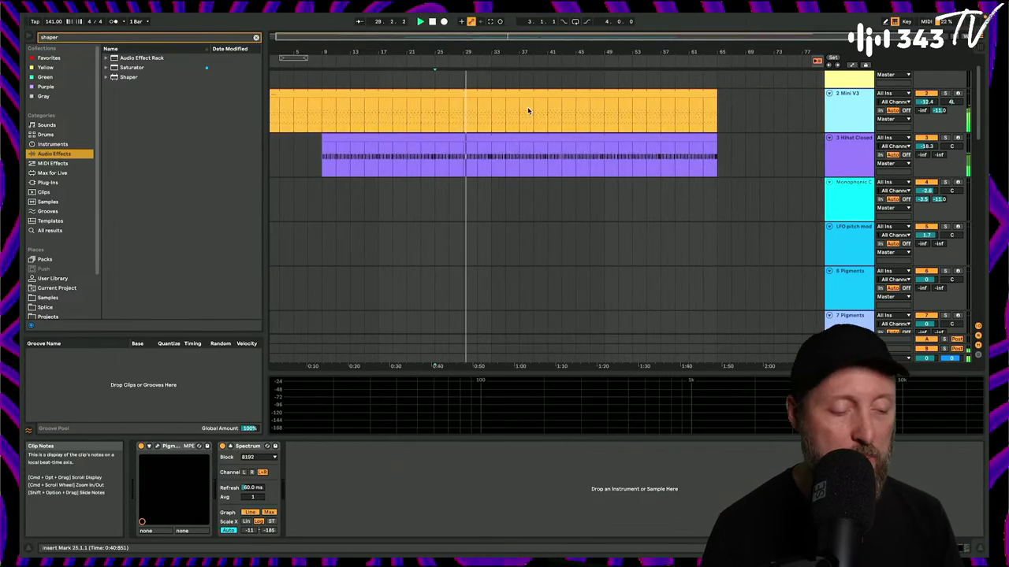
Show the Session View and launch the scene 6 clip on 20 Pigments alongside the arrangement.
key(Tab)
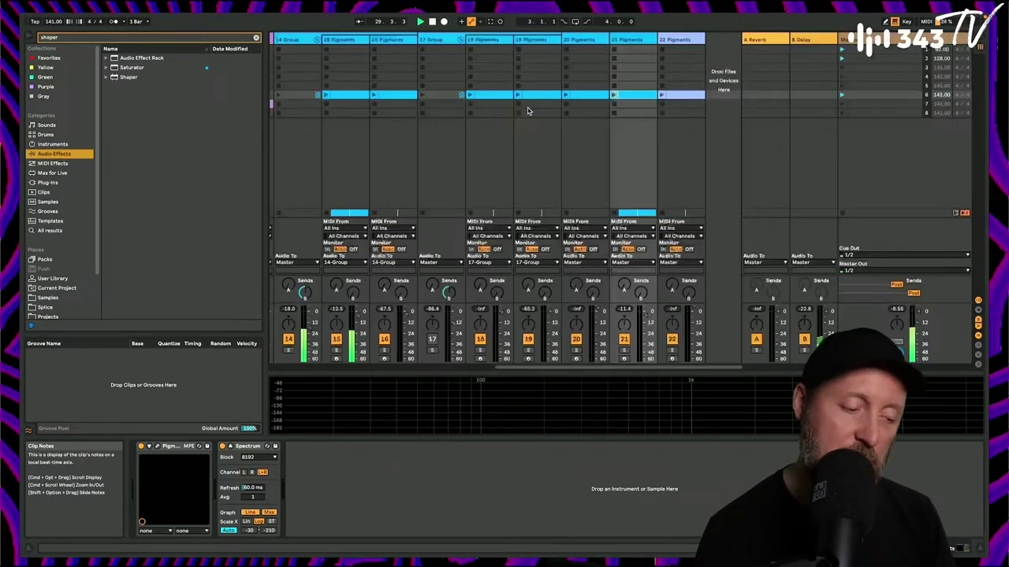
click(443, 22)
click(565, 95)
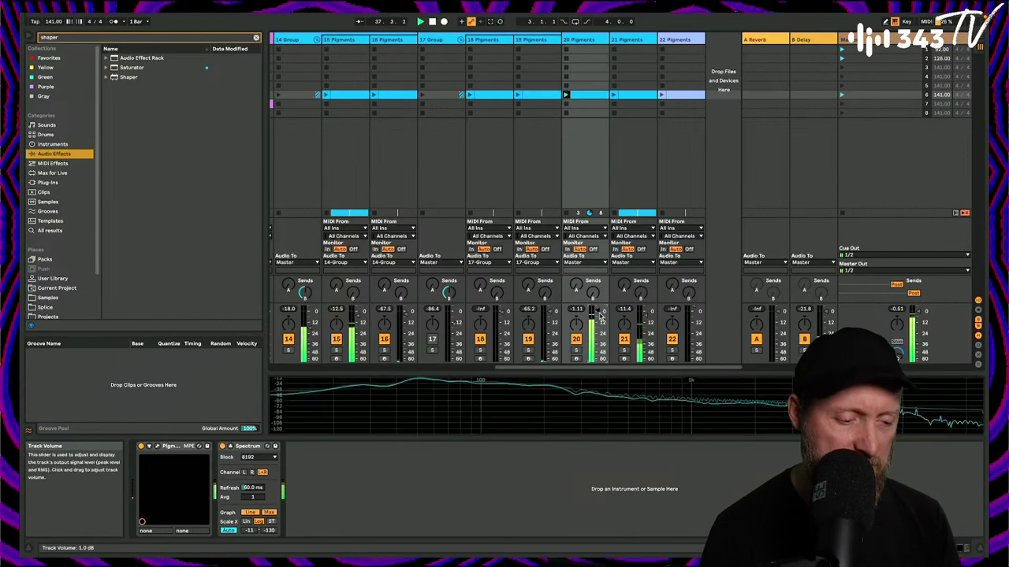
key(Tab)
key(Tab)
Open the notes of the scene 6 clip on 20 Pigments and launch it together with the scene 7 Kick clip.
click(578, 96)
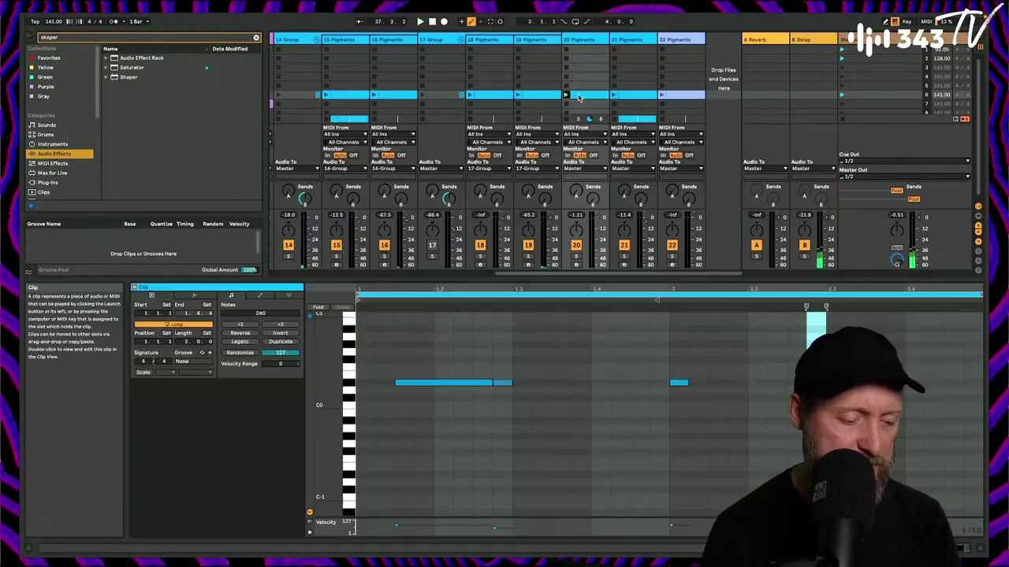
click(566, 95)
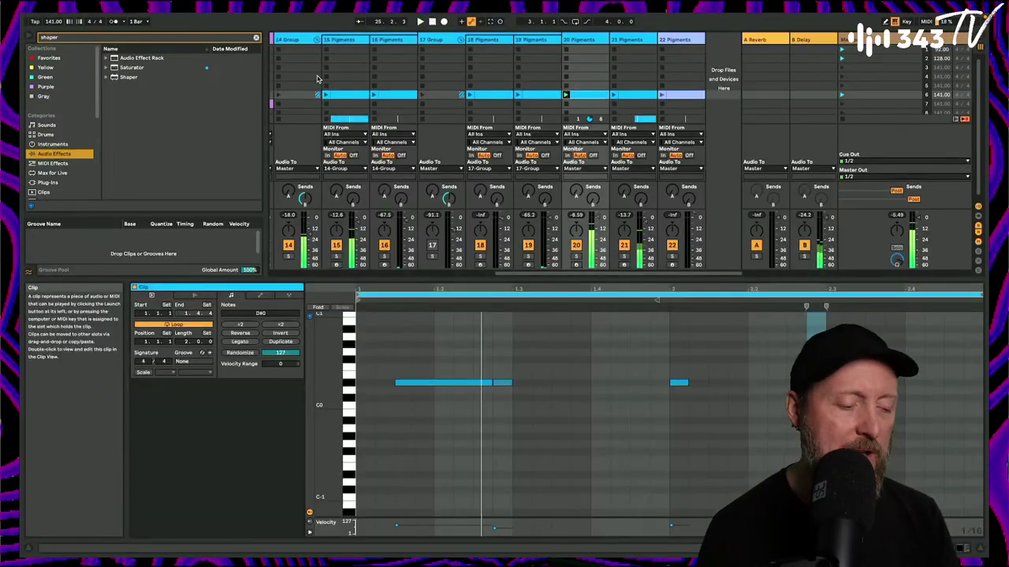
scroll(323, 95, left, 3)
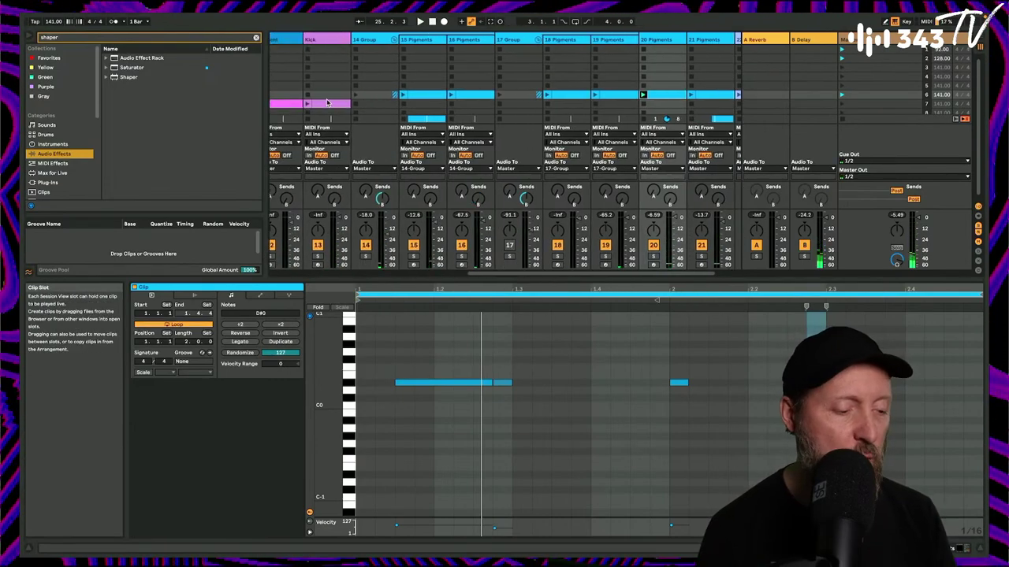
click(308, 104)
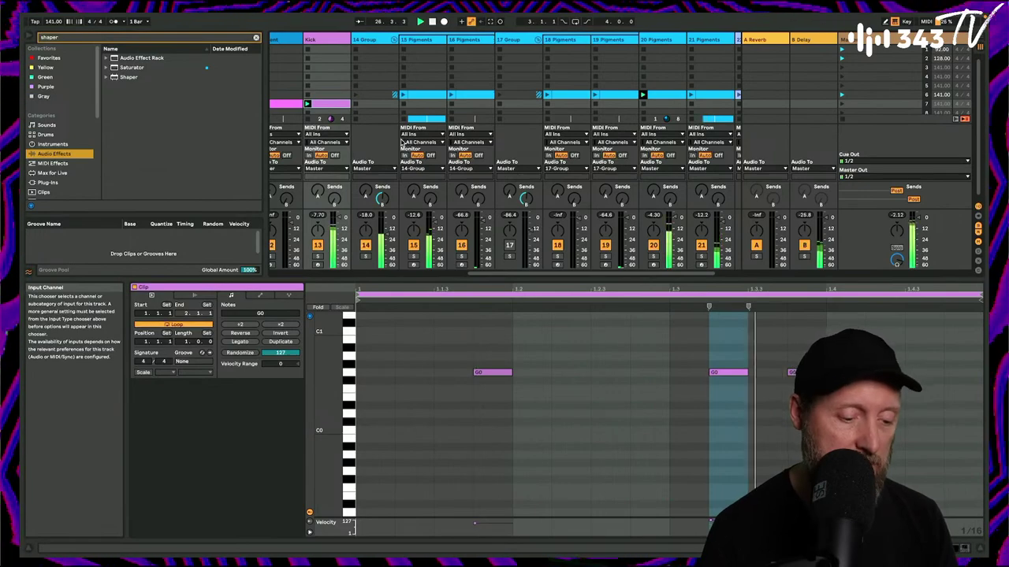
Rename tracks 13 and 20 as Kick 2 and Kick 3, and record their launched clips into the arrangement from bar 25.
scroll(662, 198, right, 2)
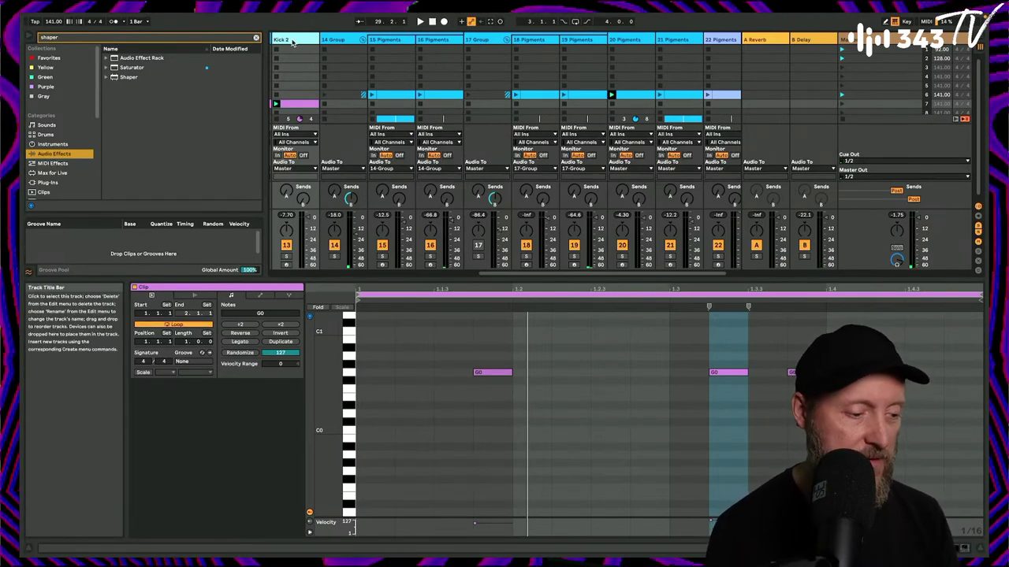
click(622, 41)
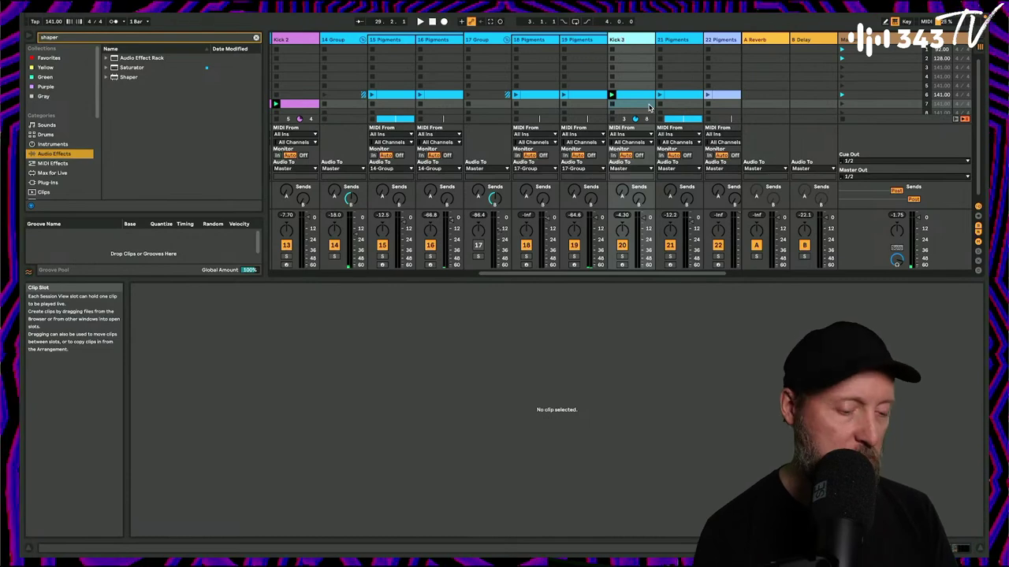
scroll(398, 117, left, 2)
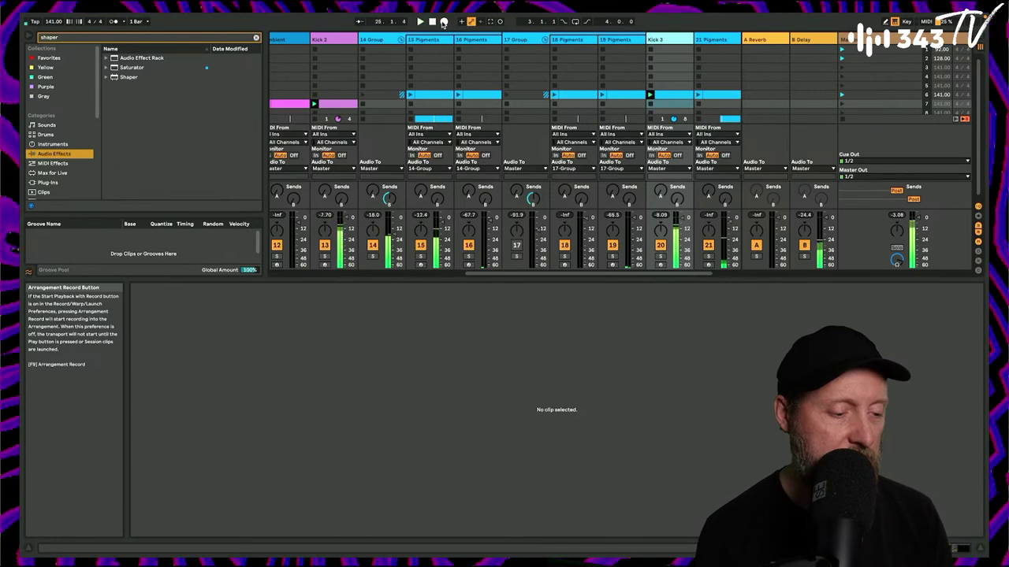
In the Arrangement View, delete the short Kick 3 clip at bar 25 and make the next one run from bar 29 to about bar 41.
key(Tab)
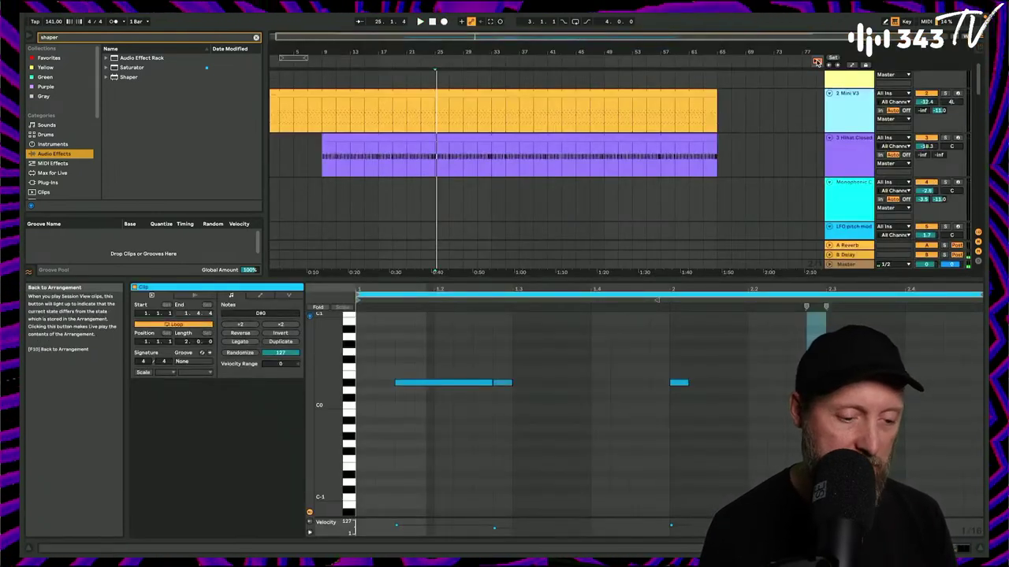
scroll(586, 214, down, 10)
right_click(585, 214)
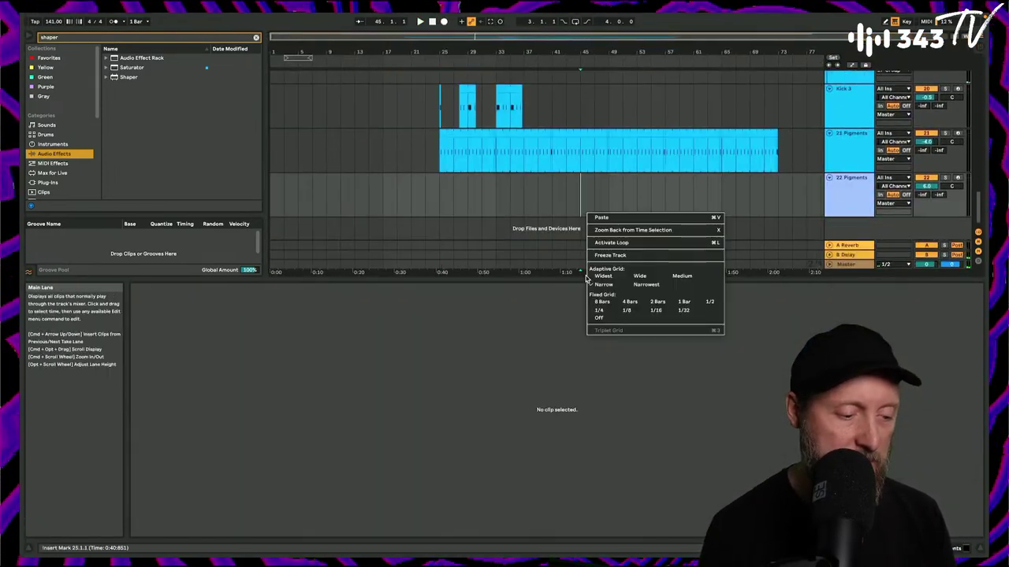
click(480, 131)
drag(451, 50, 451, 95)
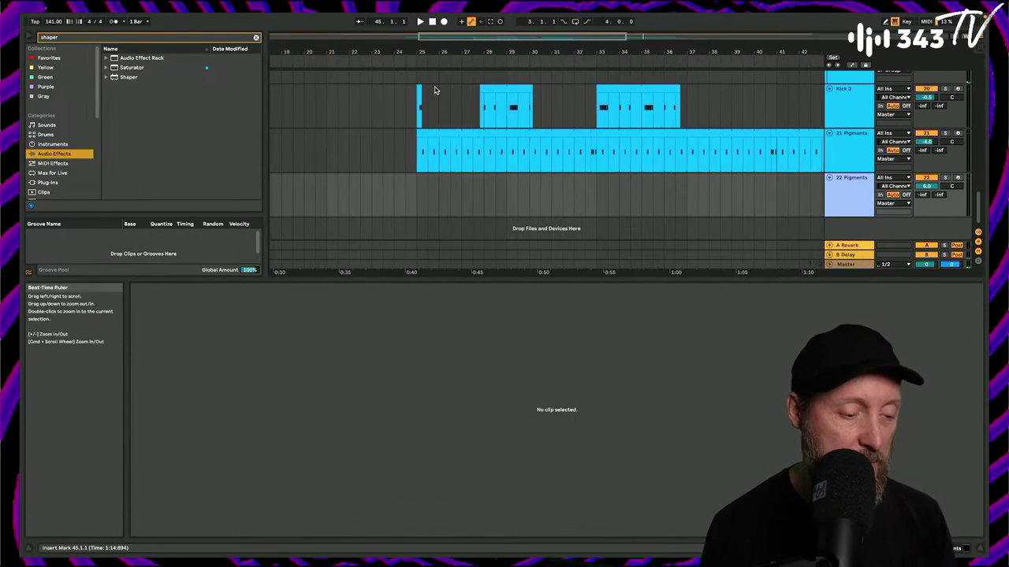
click(374, 65)
click(419, 98)
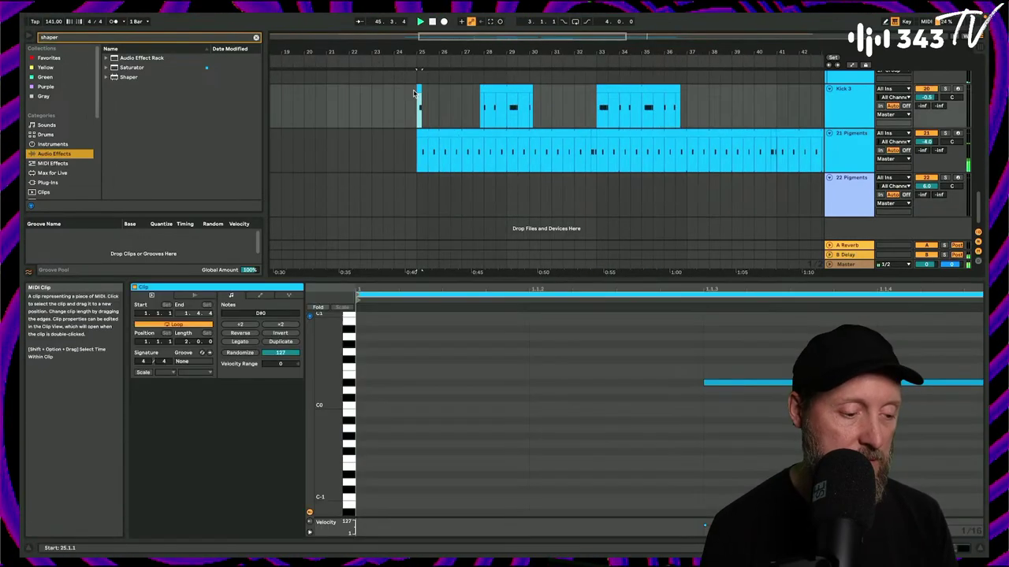
click(388, 106)
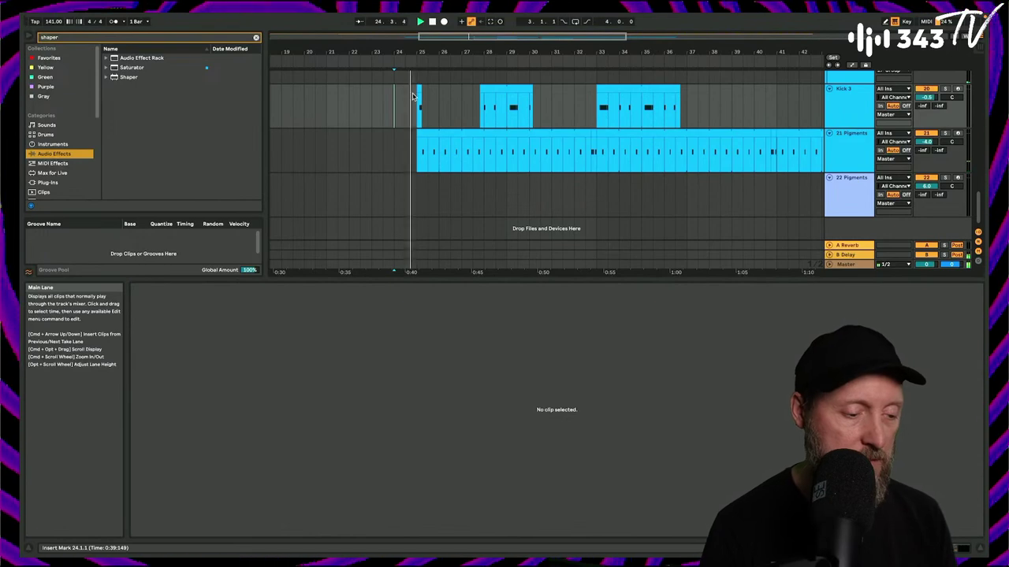
click(419, 92)
key(Delete)
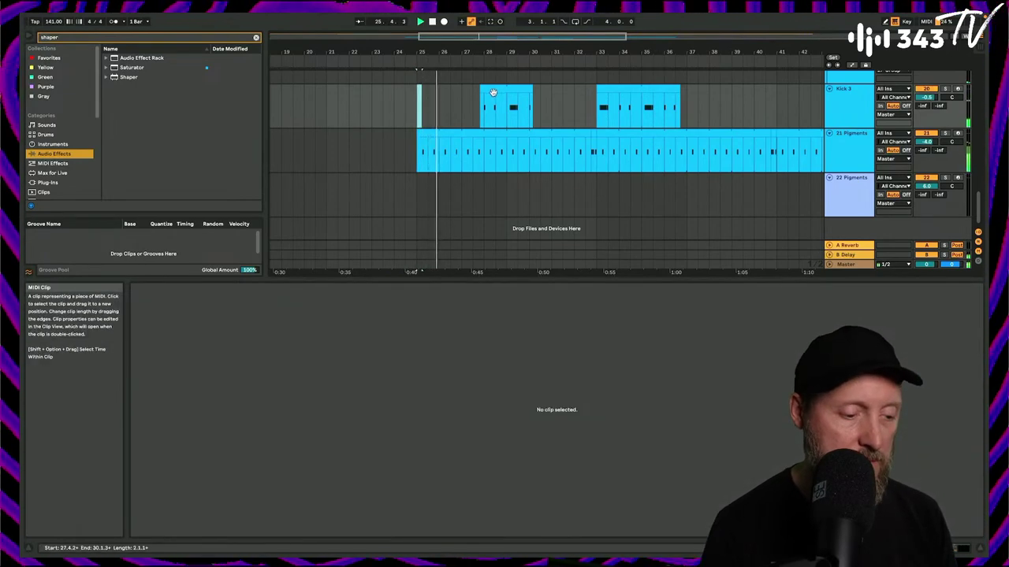
drag(483, 91, 507, 91)
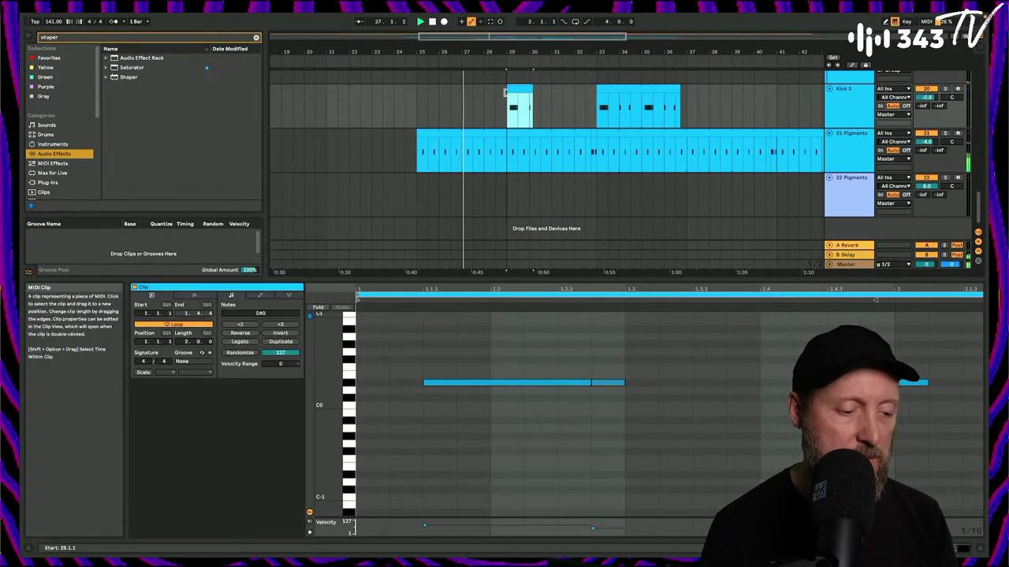
shift+click(779, 94)
Make the longer Kick 2 clip run from bar 33 to about bar 42 and delete the short Kick 2 clip at bar 25.
scroll(779, 95, up, 5)
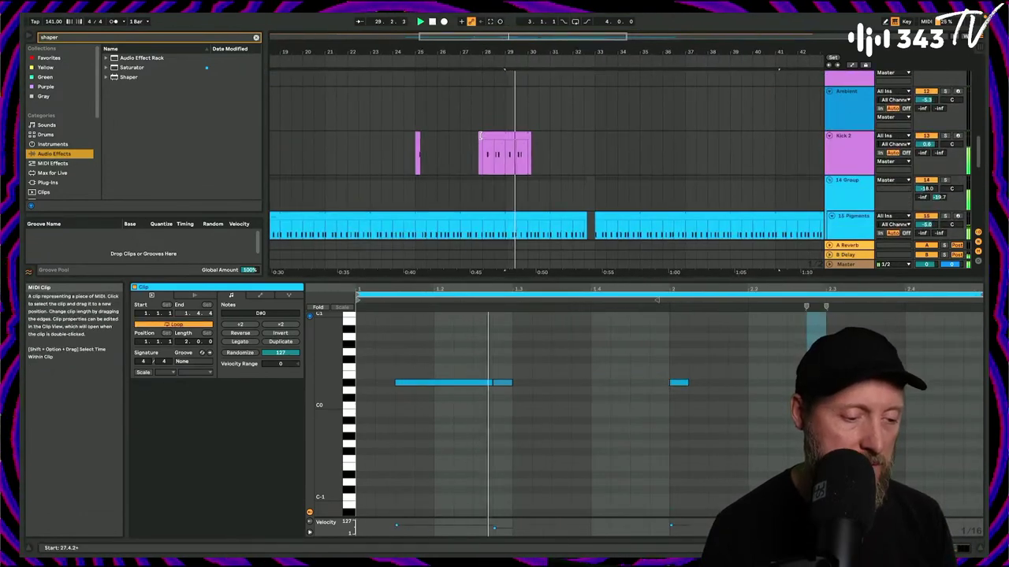
drag(479, 135, 801, 135)
drag(502, 135, 595, 136)
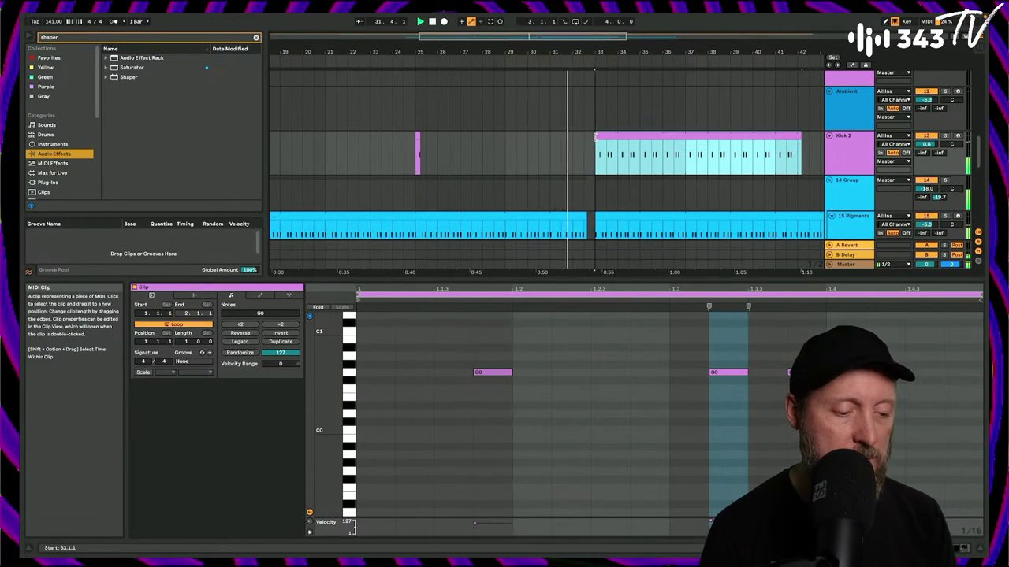
click(417, 135)
key(Delete)
right_click(419, 134)
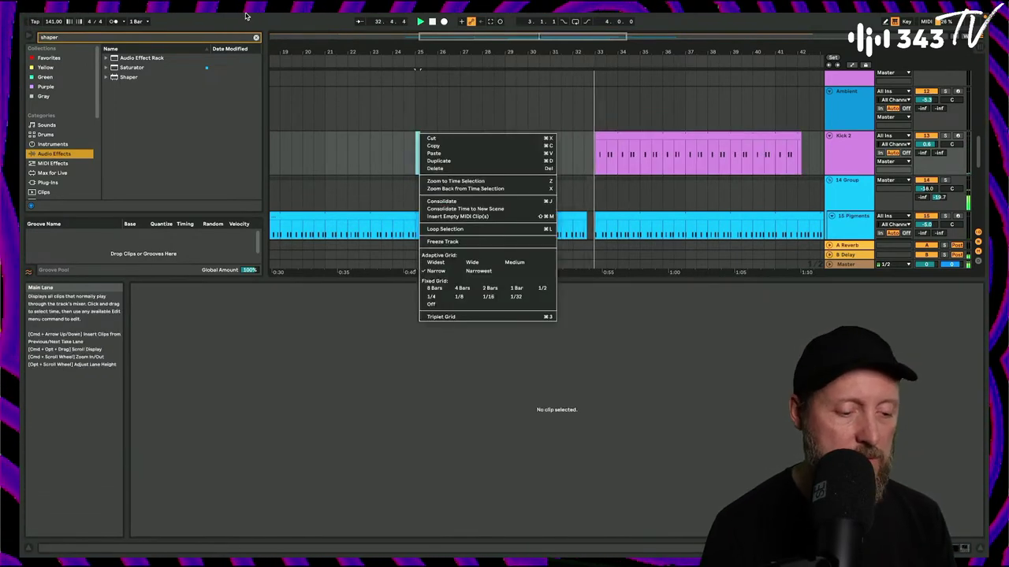
click(547, 108)
Play the arrangement from bar 31 and examine where the Kick 2 and Kick 3 clips begin.
click(550, 108)
key(space)
scroll(549, 108, down, 2)
scroll(550, 108, right, 3)
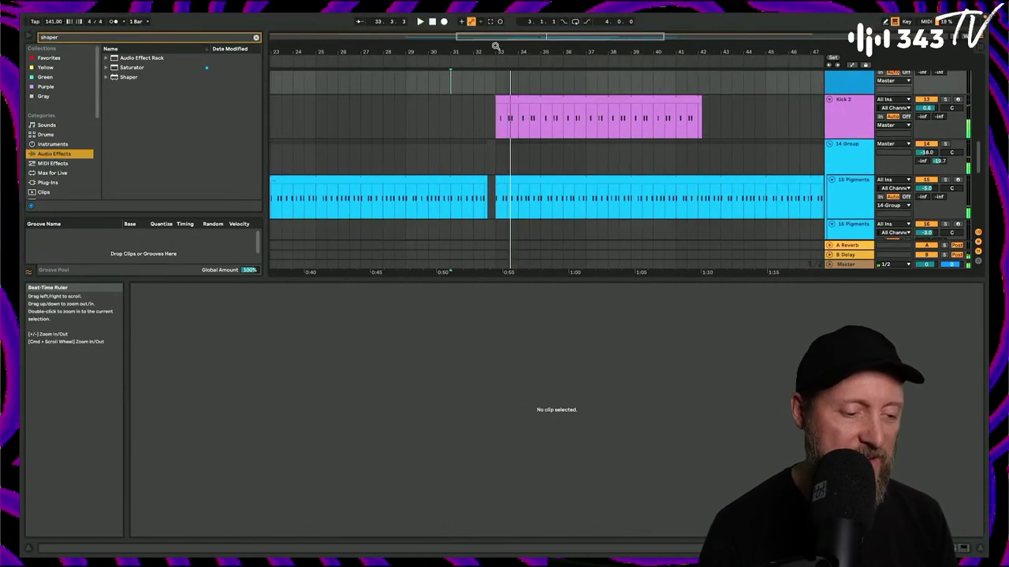
mouse_move(495, 49)
mouse_down()
mouse_move(507, 134)
mouse_move(500, 57)
mouse_move(489, 130)
mouse_move(491, 32)
mouse_move(485, 137)
mouse_up()
scroll(560, 119, down, 3)
scroll(560, 119, up, 1)
scroll(486, 138, down, 4)
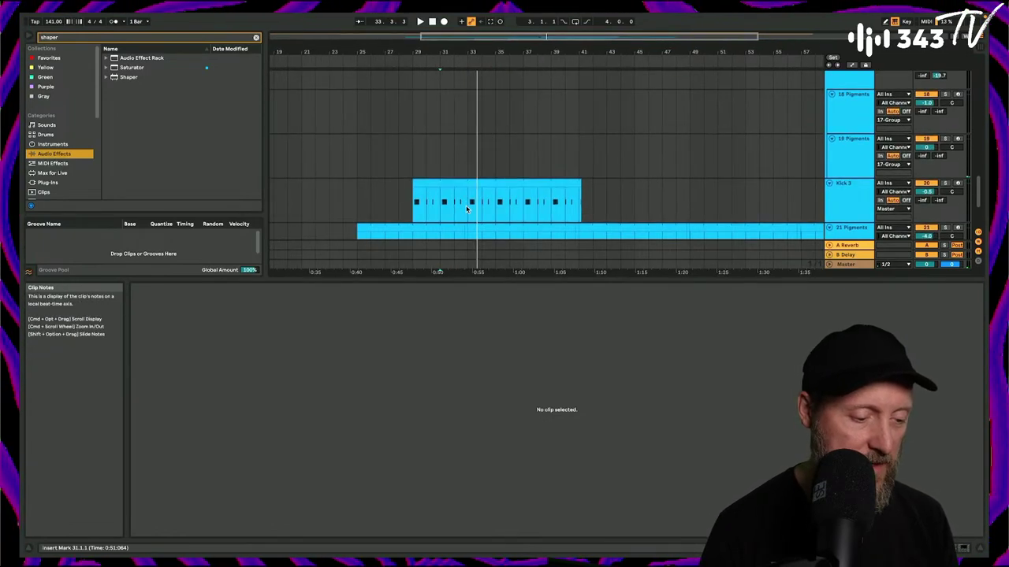
Delete the Kick 3 clip's first four bars, from bar 29 to bar 33, and play the arrangement from bar 31.
click(468, 206)
click(442, 191)
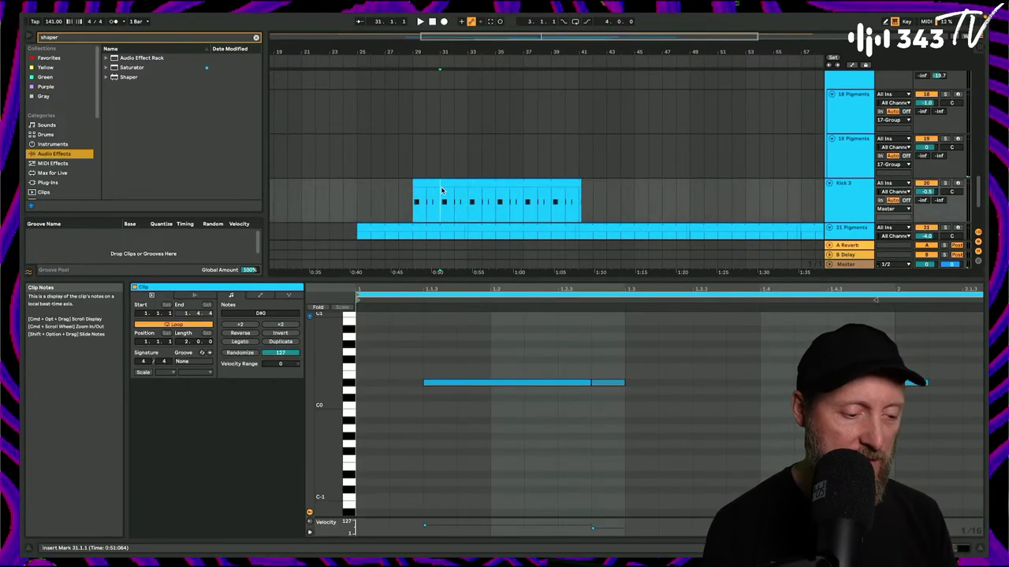
click(441, 185)
key(BackSpace)
key(space)
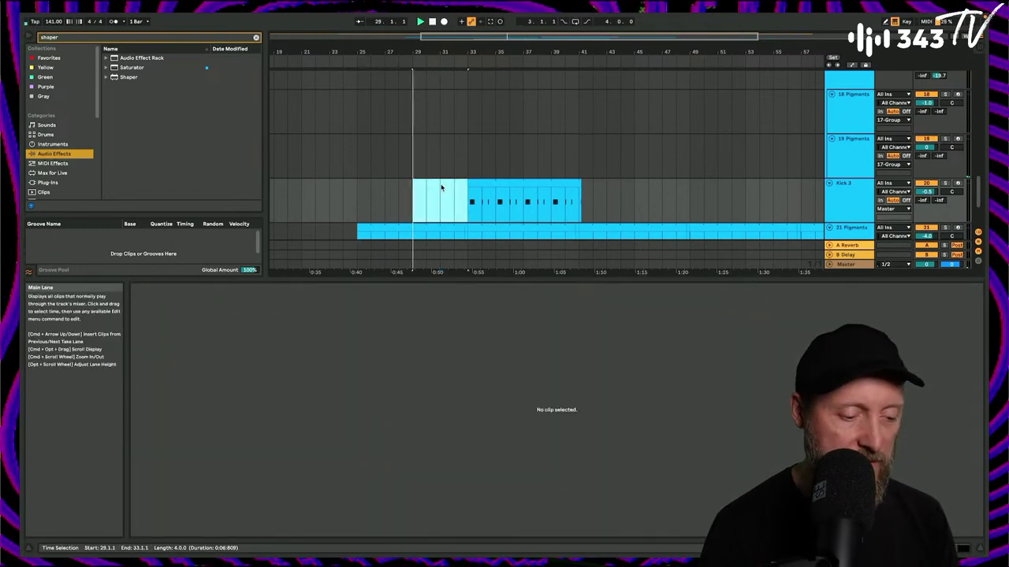
click(445, 197)
Move the 21 Pigments clip that begins just before bar 33 so it starts exactly at bar 33, in line with Kick 3.
drag(467, 51, 414, 49)
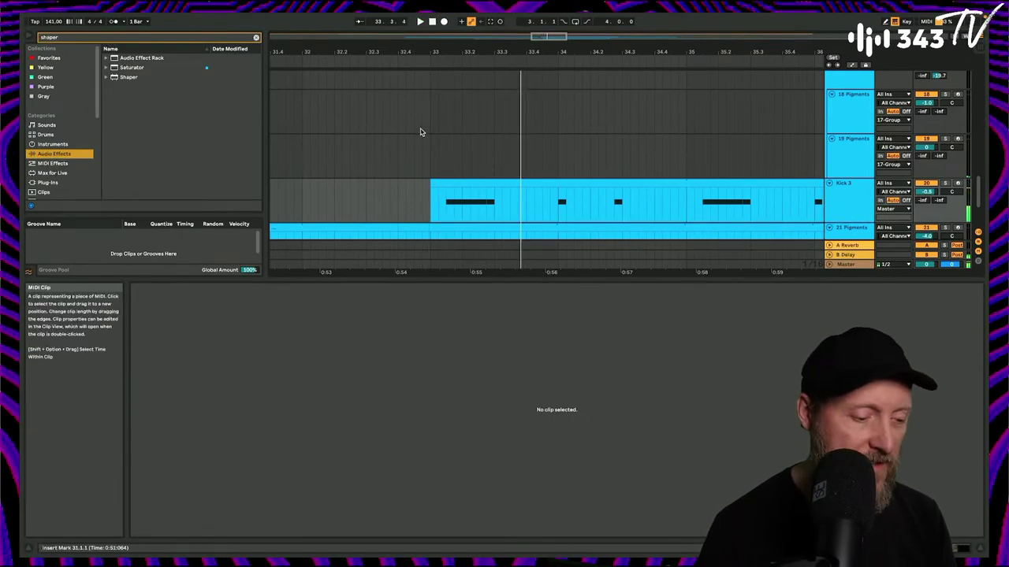
scroll(473, 173, up, 5)
click(502, 207)
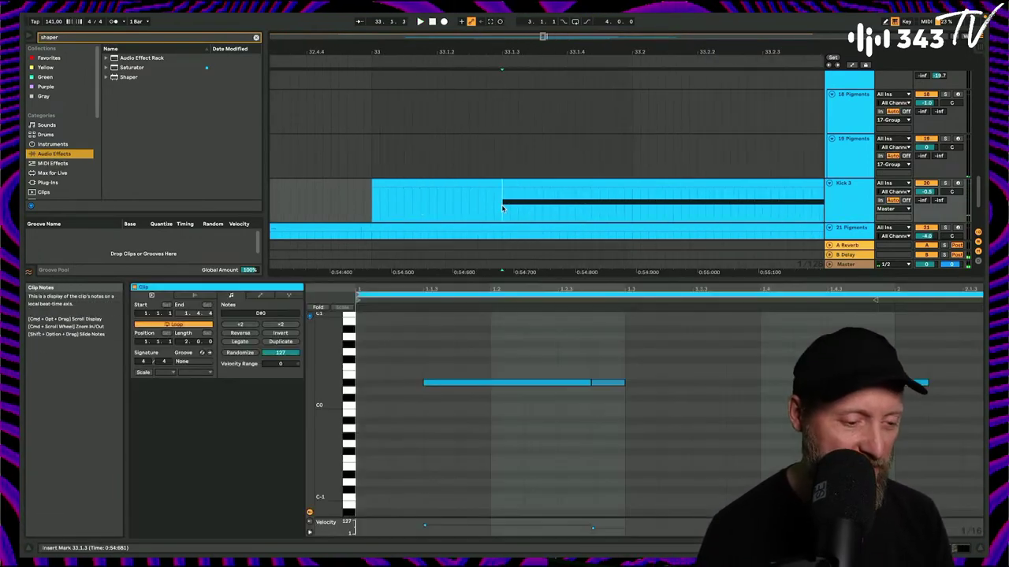
click(402, 181)
scroll(402, 187, down, 2)
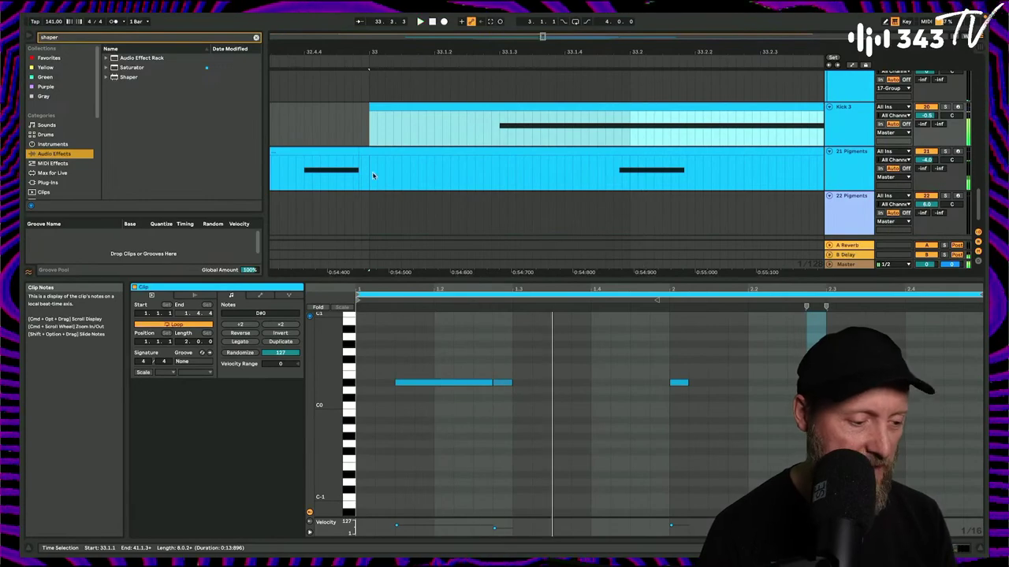
click(389, 150)
scroll(344, 198, left, 2)
scroll(344, 199, down, 1)
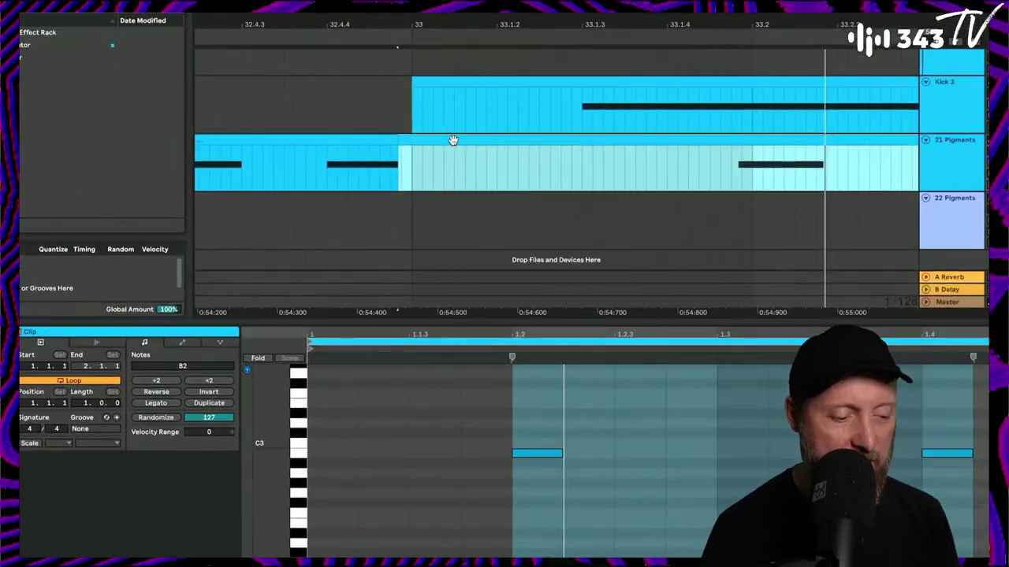
click(453, 140)
key(ctrl+e)
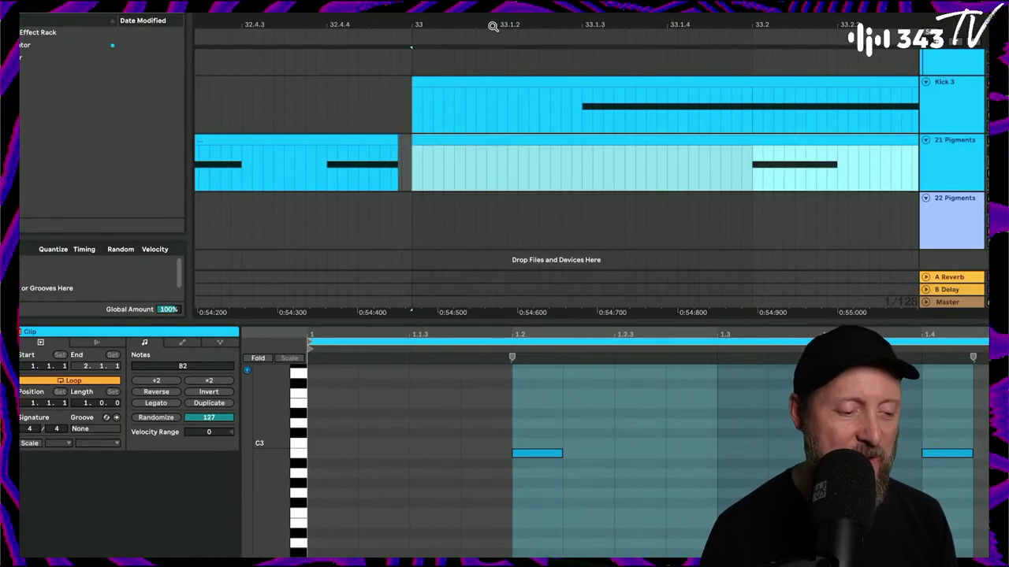
Inspect the 21 Pigments last-beat clip before bar 33 and the 15 Pigments and Kick 2 clips around it.
drag(493, 26, 406, 14)
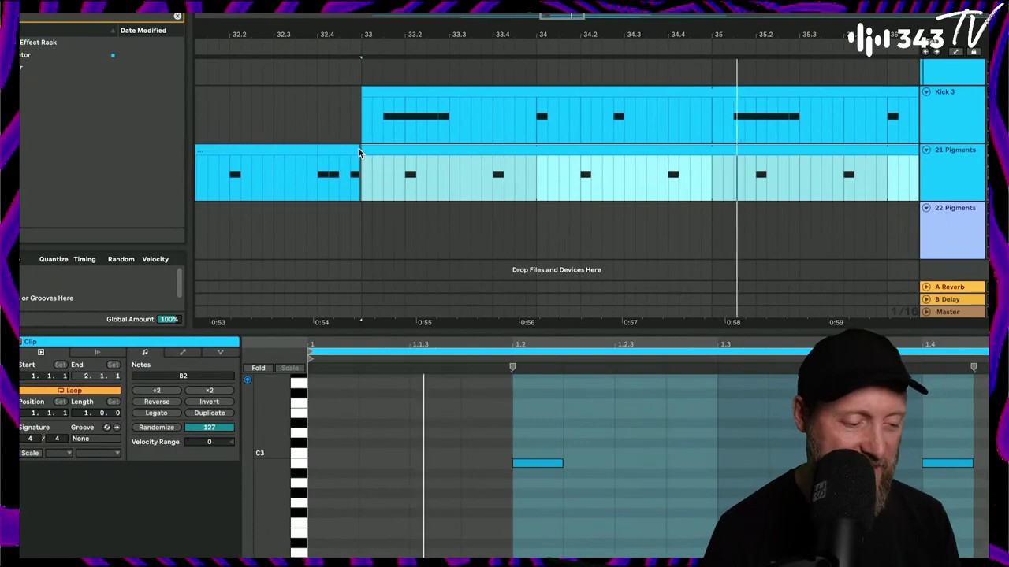
click(351, 153)
scroll(457, 139, up, 6)
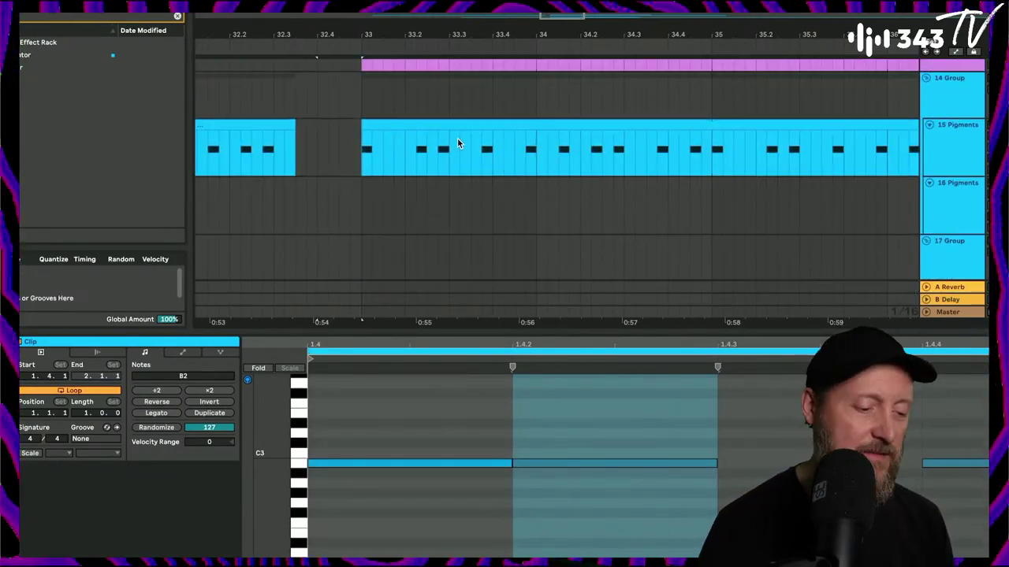
scroll(458, 140, up, 5)
drag(457, 33, 450, 14)
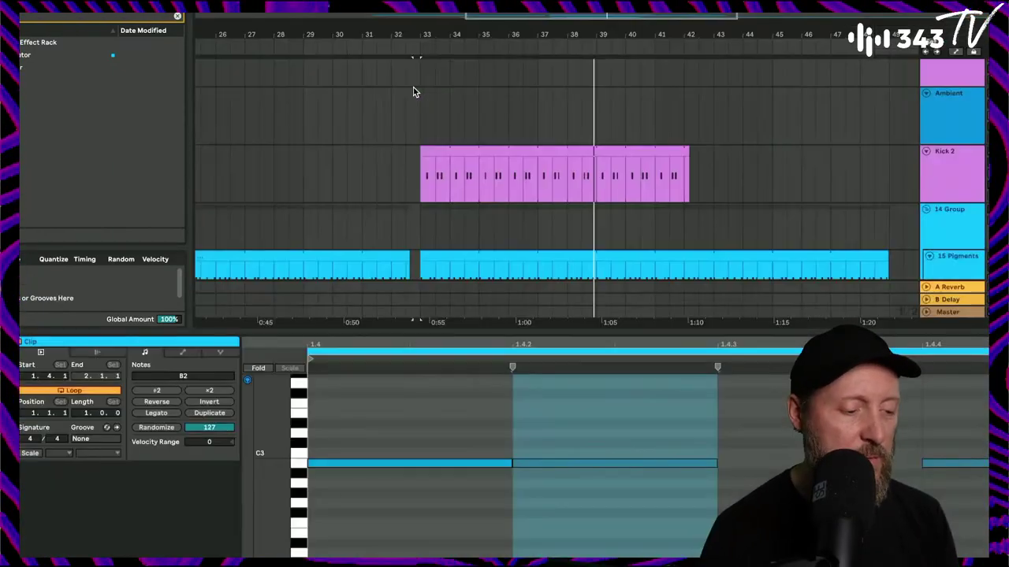
Launch the scene 7 Ambient clip in the Session View and cut its track's EQ Eight low band by 3.60 dB at 46.4 Hz.
key(Tab)
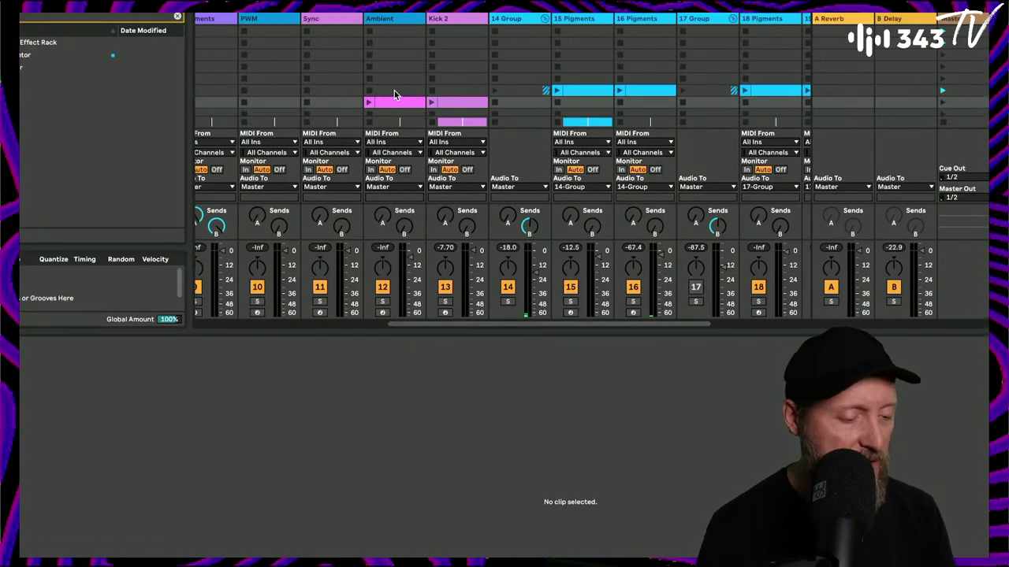
click(369, 102)
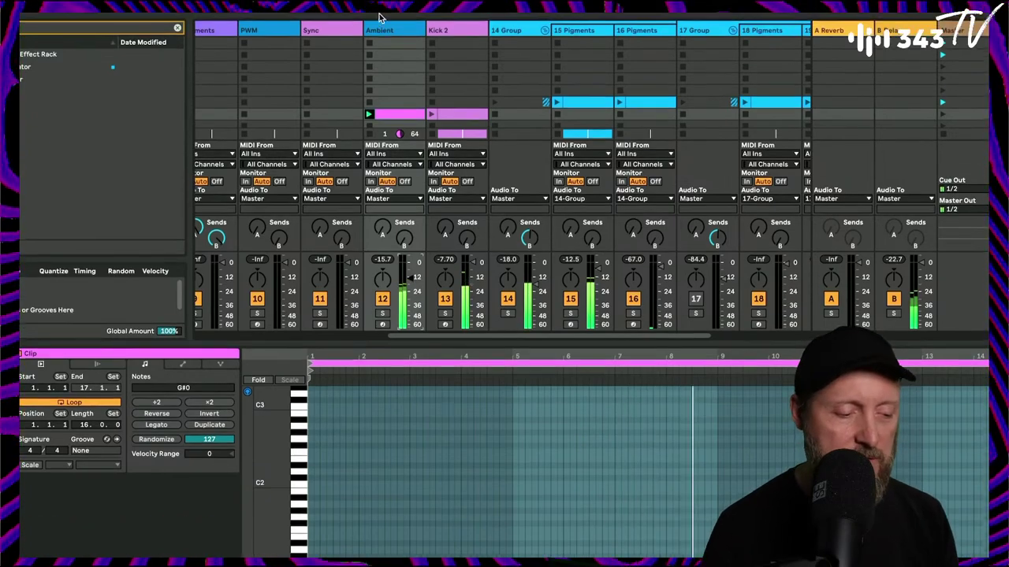
double_click(383, 19)
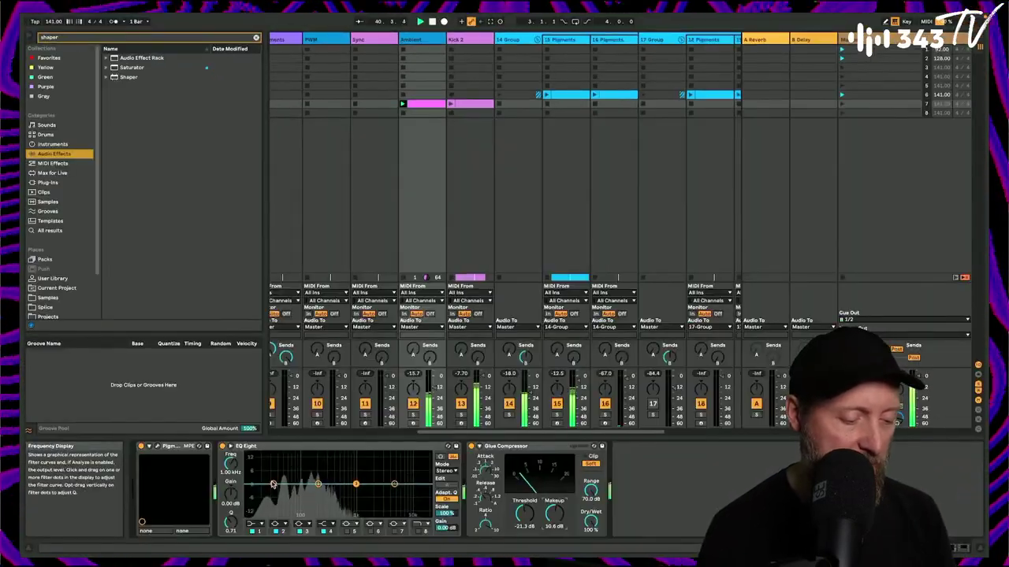
drag(273, 484, 290, 500)
Return to the Arrangement View and check the extent of the 15 Pigments clip starting at bar 33.
key(Tab)
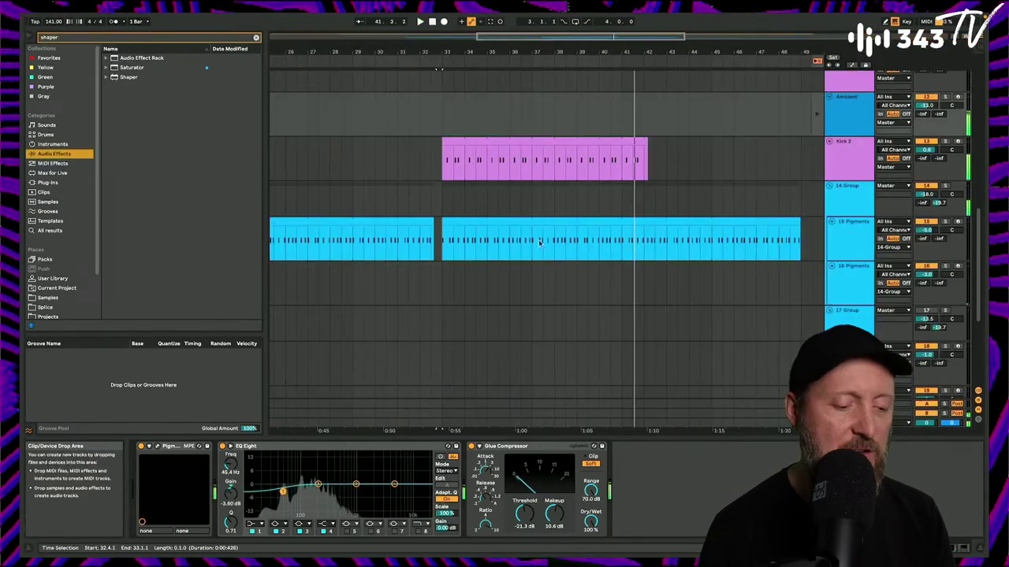
scroll(497, 221, right, 3)
click(497, 220)
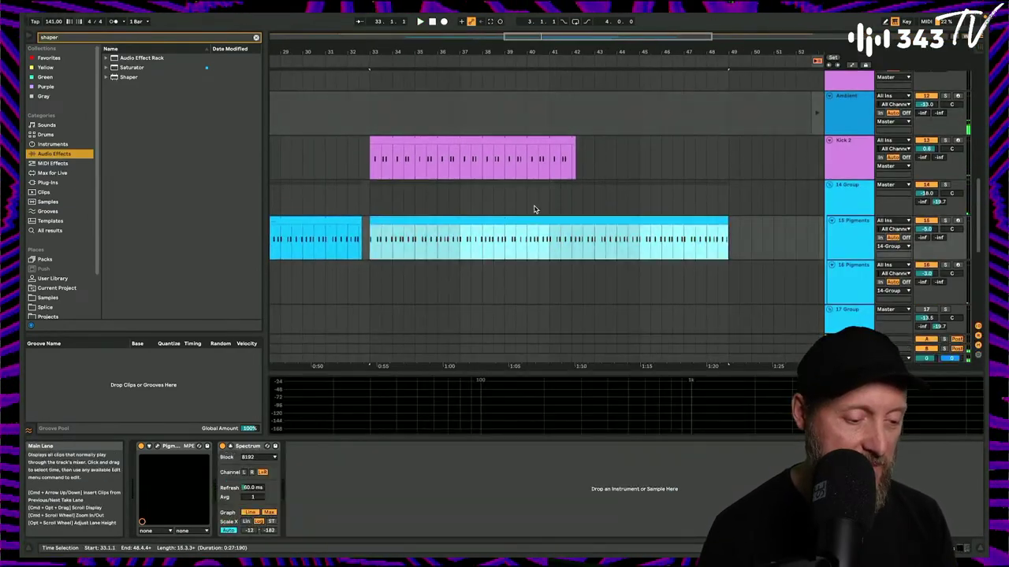
scroll(533, 207, down, 6)
Try to extend the 21 Pigments clip starting at bar 33 to the last beats of bar 48, and undo it.
click(531, 228)
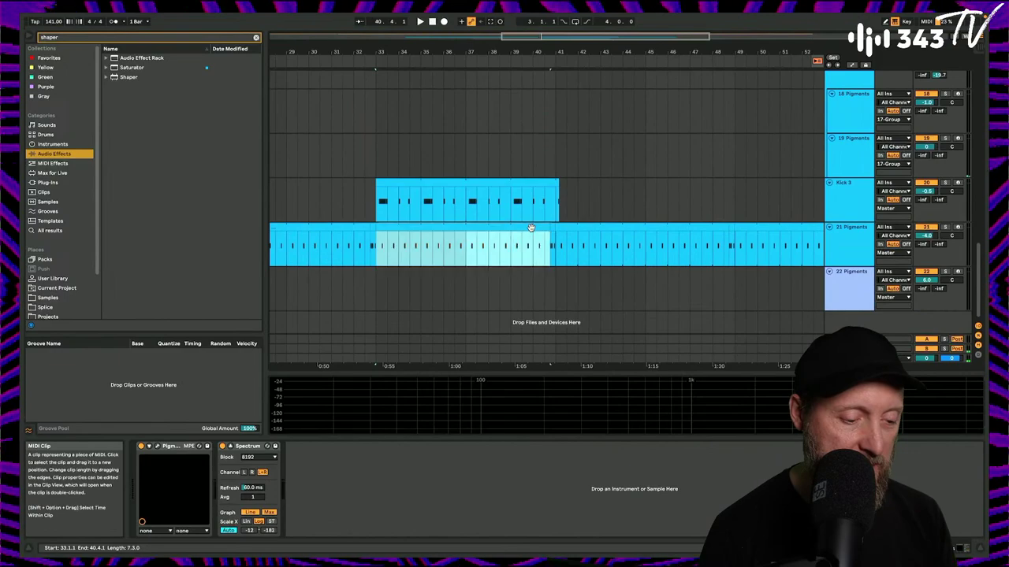
drag(544, 227, 723, 227)
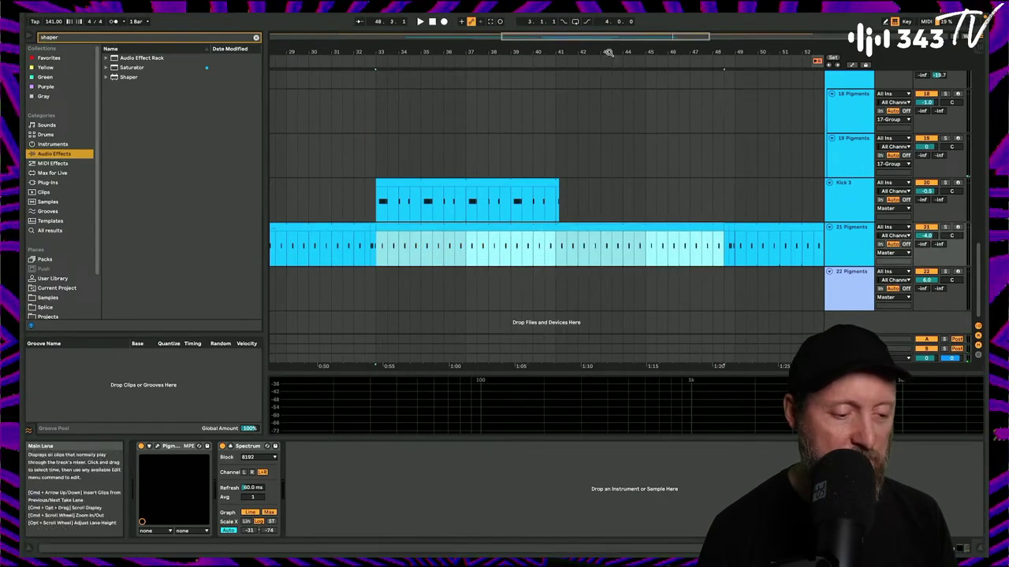
drag(608, 52, 527, 49)
key(super+z)
Delete the 21 Pigments last-beat clip before bar 41 and the clip following it up to bar 48.
click(564, 228)
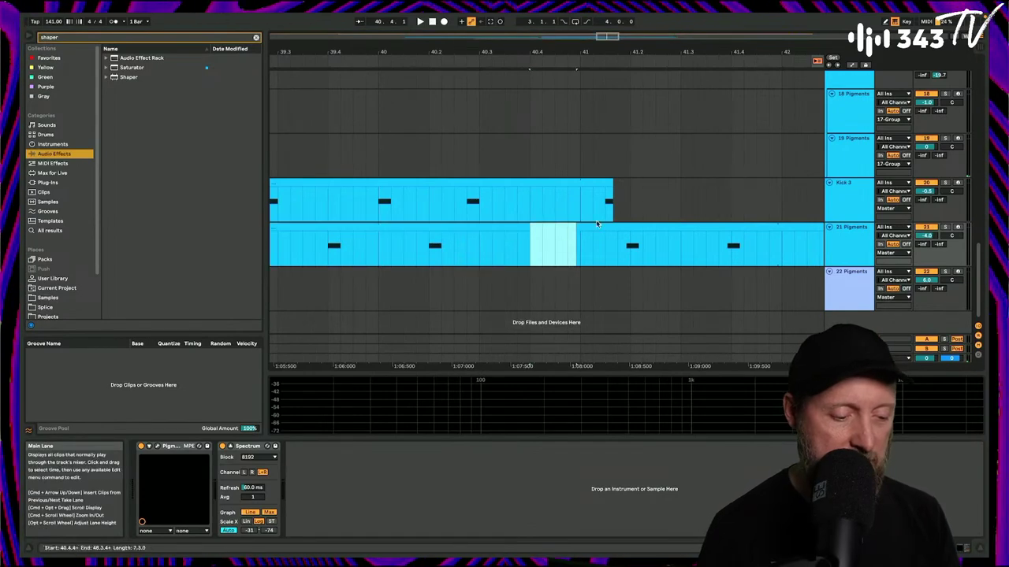
key(Delete)
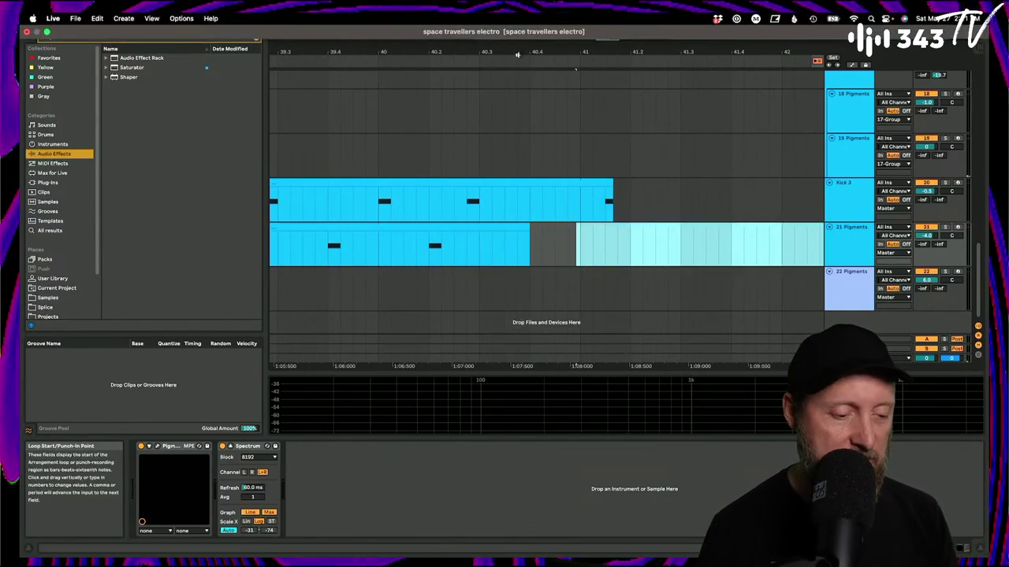
Duplicate the 21 Pigments section from bar 25 to bar 33 five times, filling the track up to bar 73.
drag(517, 54, 547, 52)
click(318, 229)
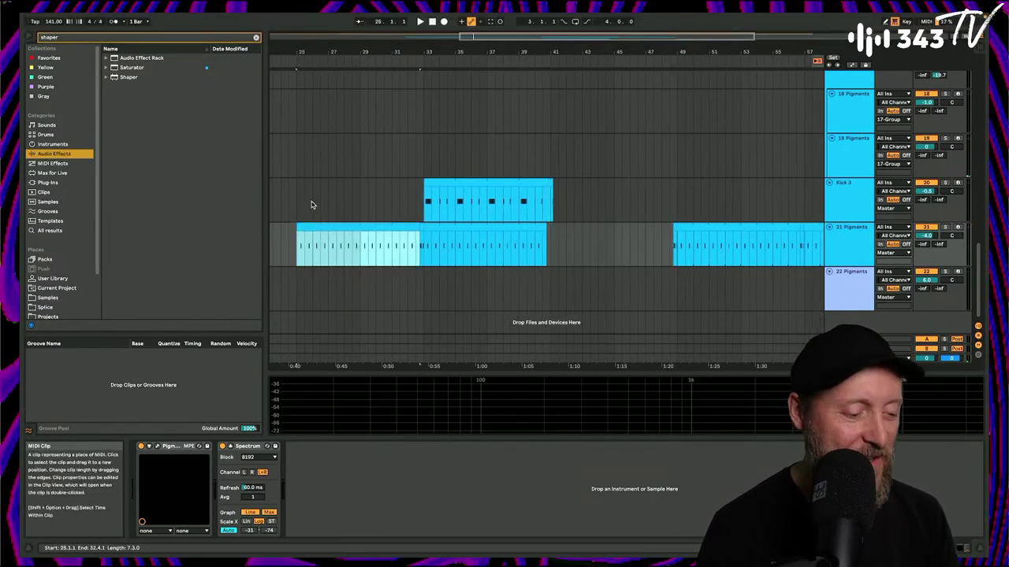
drag(298, 52, 329, 119)
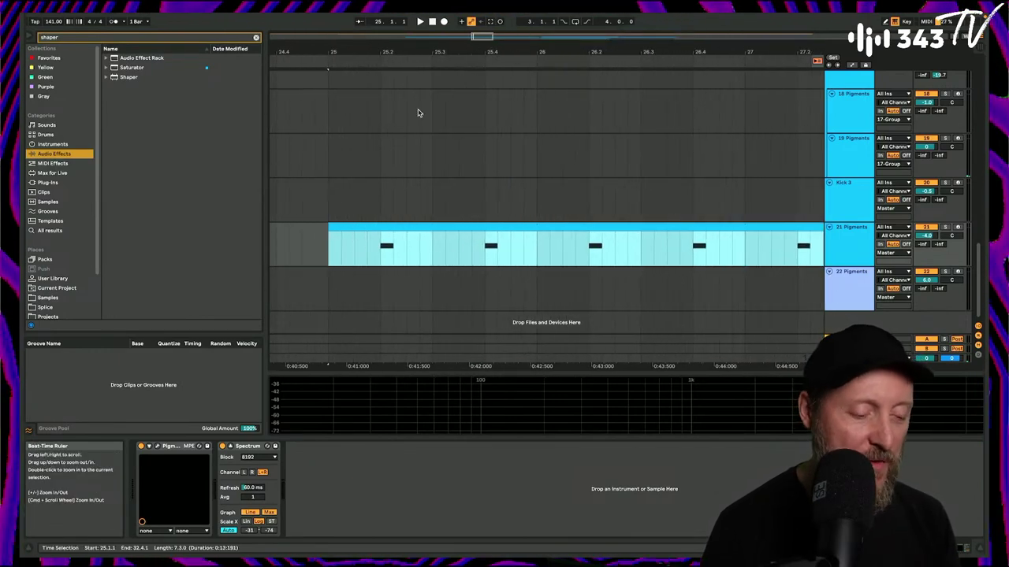
scroll(417, 112, right, 10)
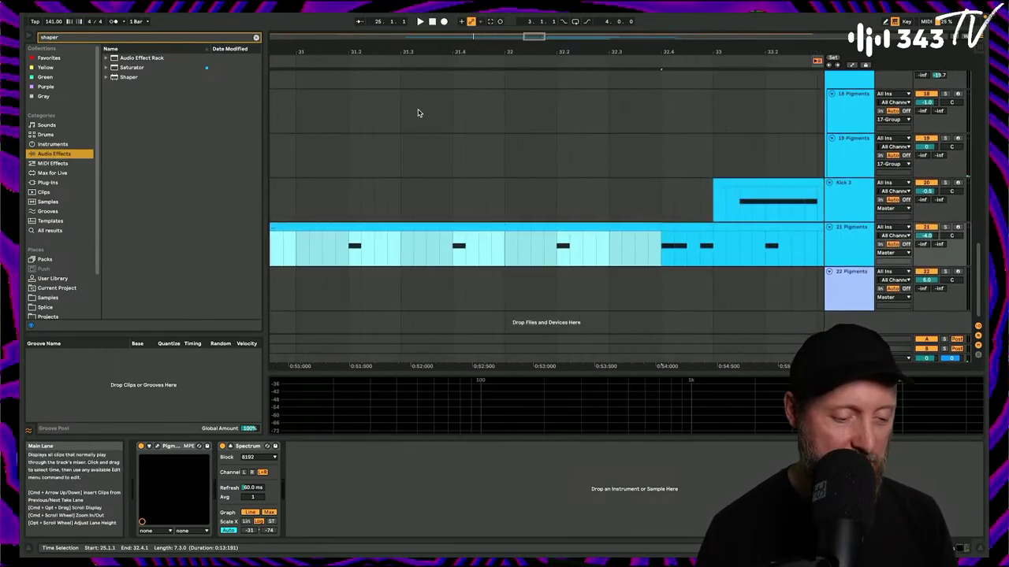
shift+click(715, 260)
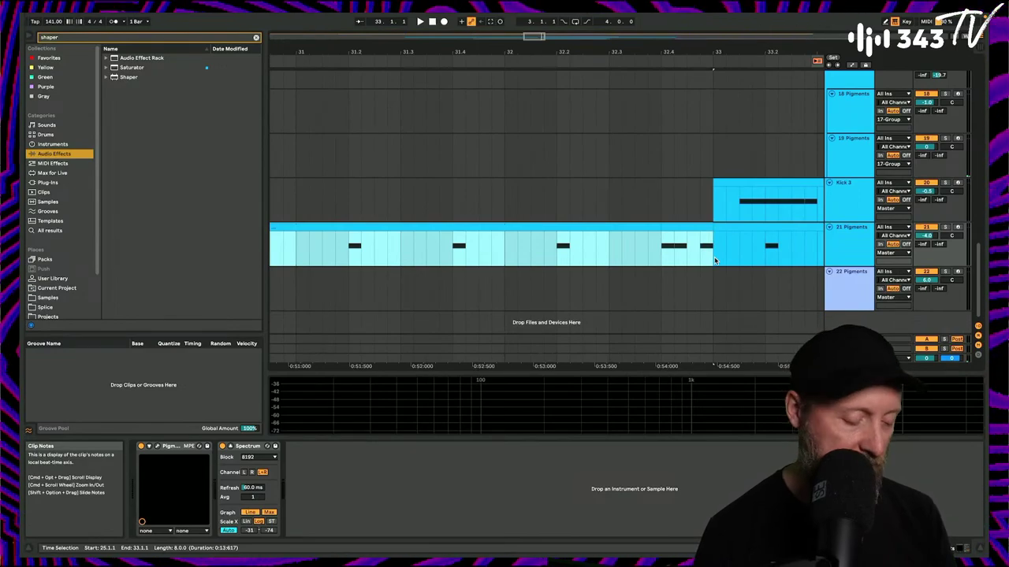
key(super+d)
key(super+d)
key(super+d)
key(super+d)
key(super+d)
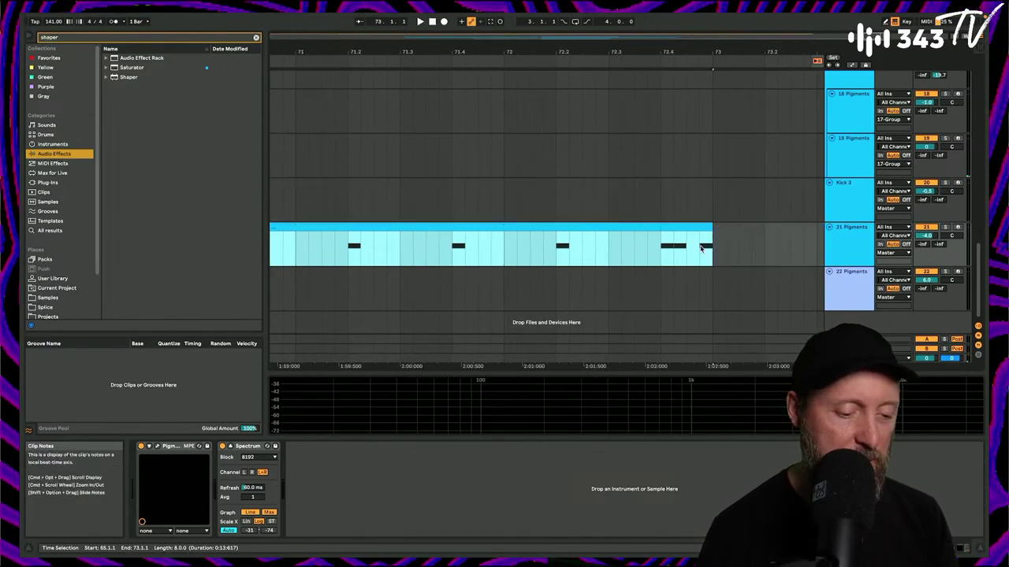
Play back the Arrangement from bar 65 to listen to the duplicated 21 Pigments clips.
drag(585, 42, 585, 15)
key(space)
scroll(587, 179, up, 10)
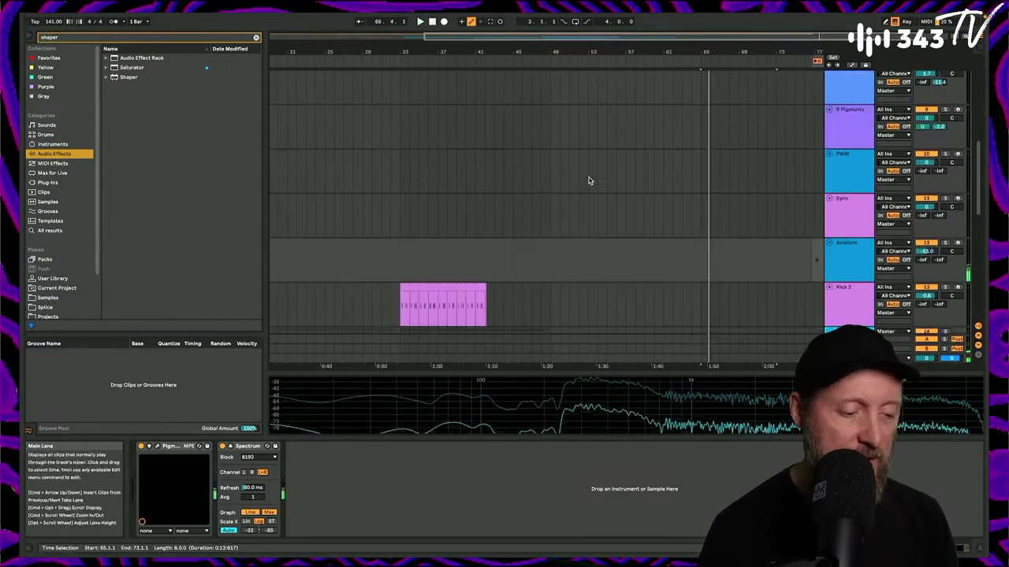
Copy the scene 7 Ambient clip from the Session View into the Ambient track of the Arrangement at bar 17.
key(Tab)
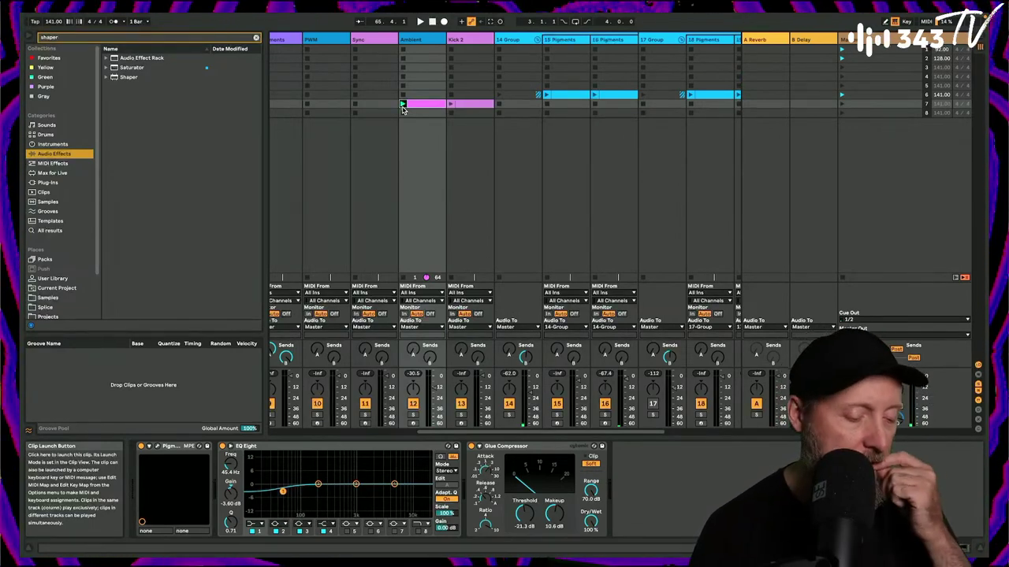
key(Tab)
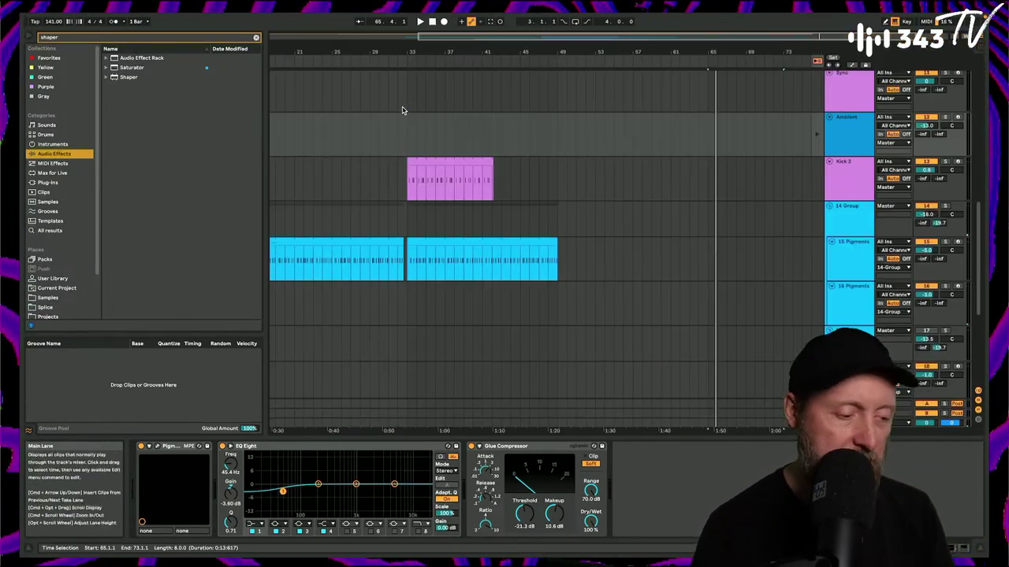
scroll(402, 110, left, 5)
key(Tab)
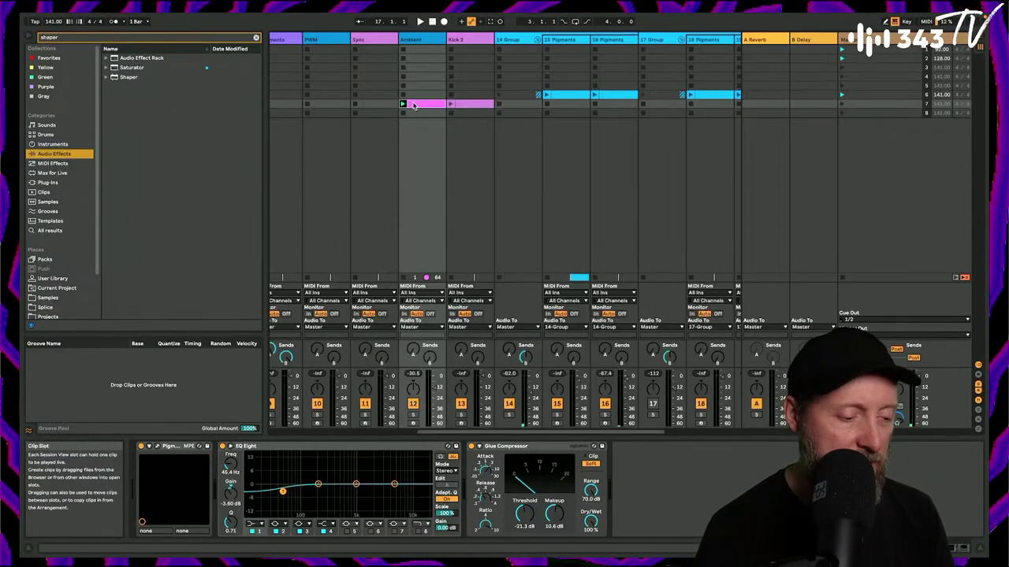
key(Tab)
click(421, 141)
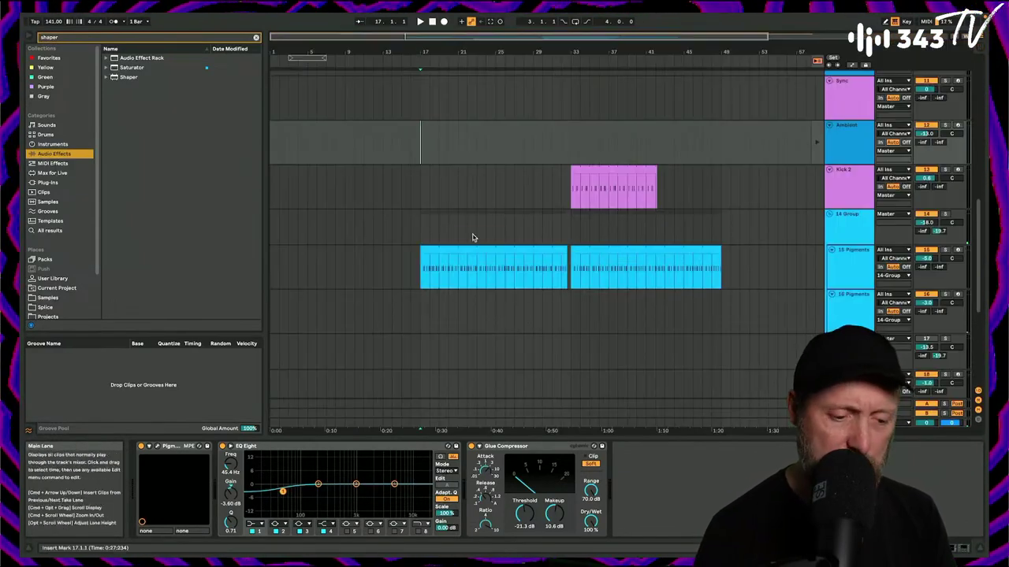
key(Tab)
key(Tab)
drag(423, 108, 419, 148)
During playback, boost the Ambient track's EQ Eight high band 2.11 dB at 5.16 kHz and cut its second band 5.33 dB at 147 Hz.
key(space)
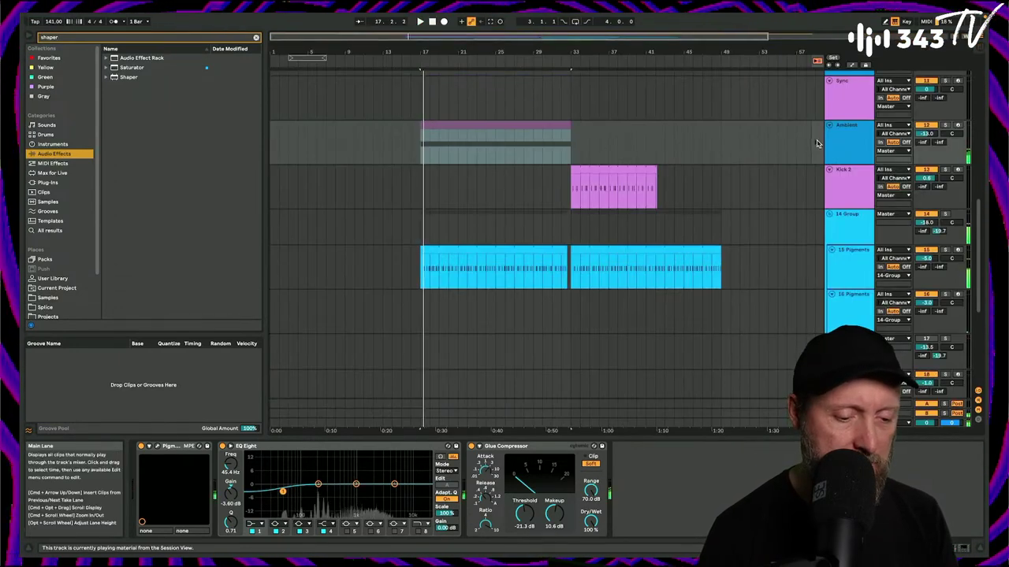
click(354, 134)
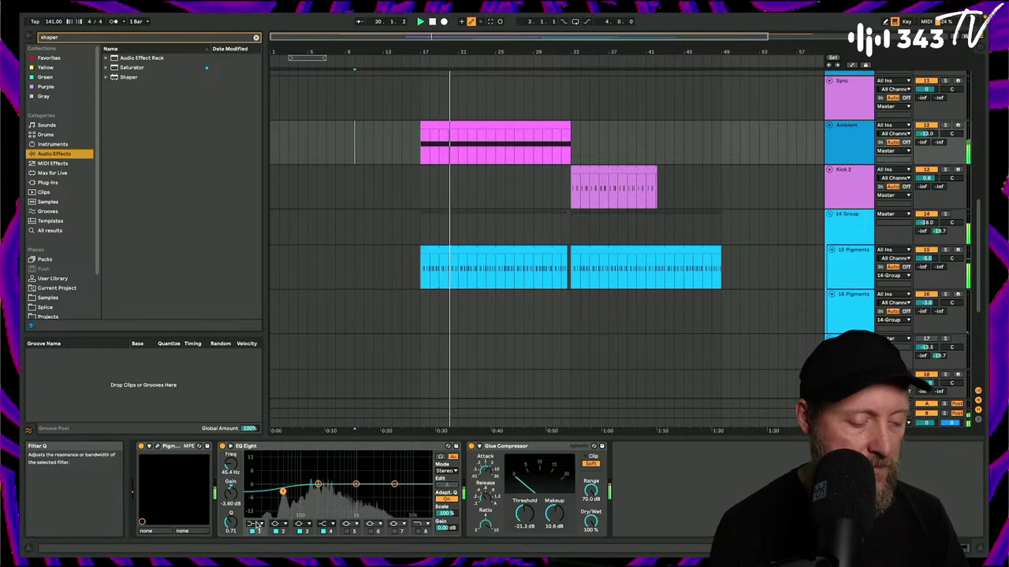
drag(283, 494, 318, 494)
drag(392, 486, 394, 480)
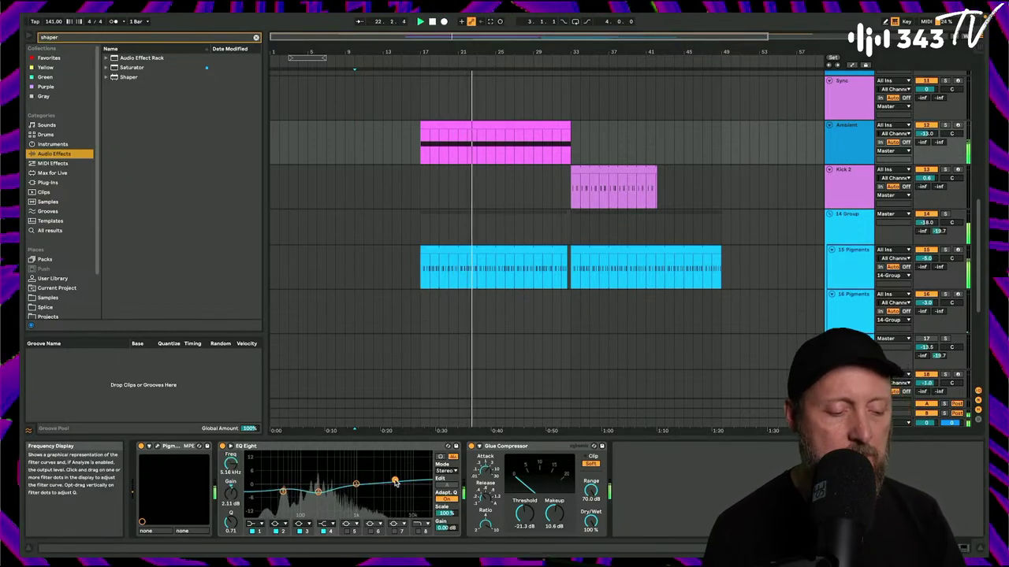
scroll(521, 284, up, 6)
scroll(520, 284, down, 10)
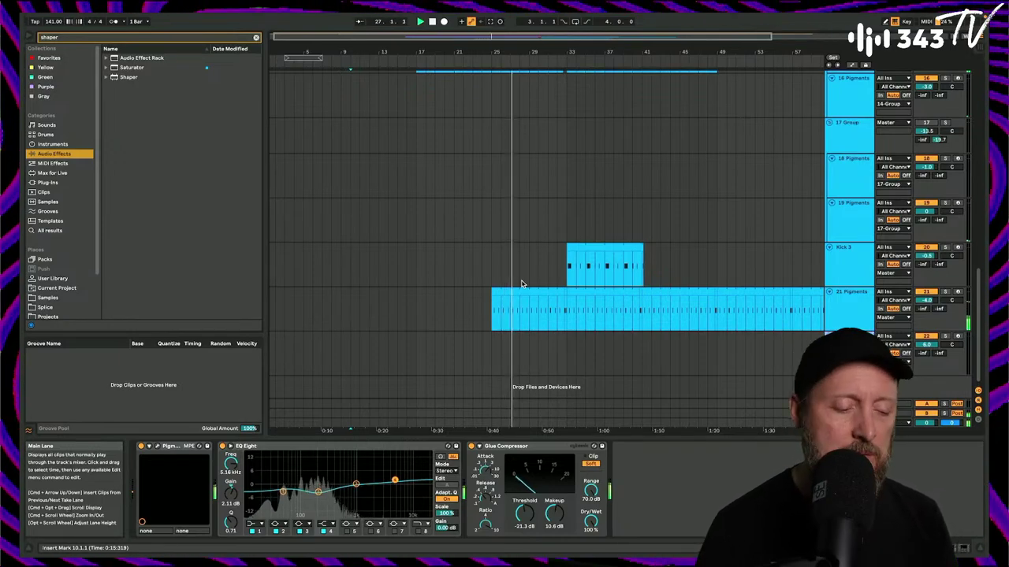
scroll(520, 284, up, 2)
scroll(521, 284, up, 5)
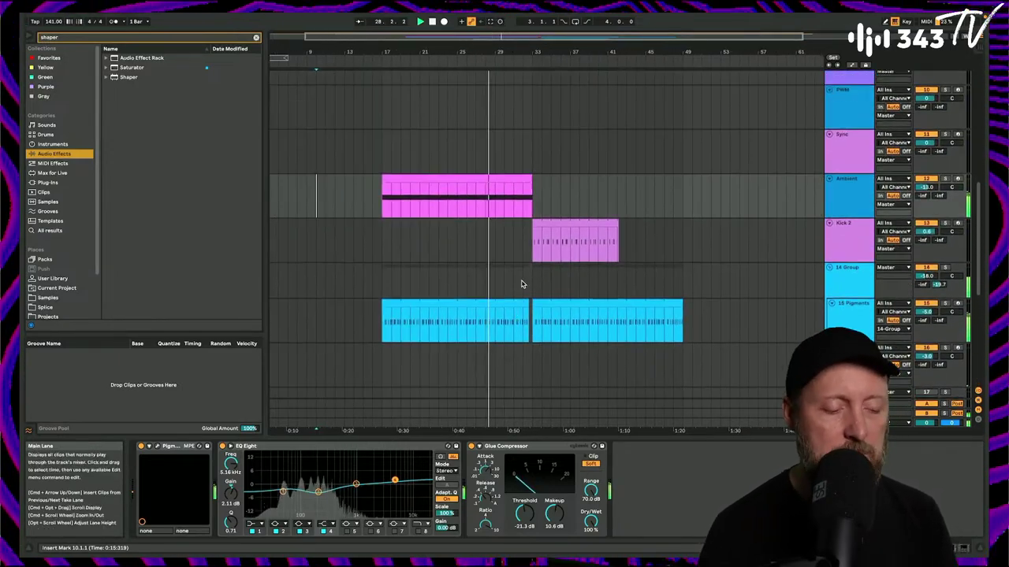
drag(318, 492, 316, 495)
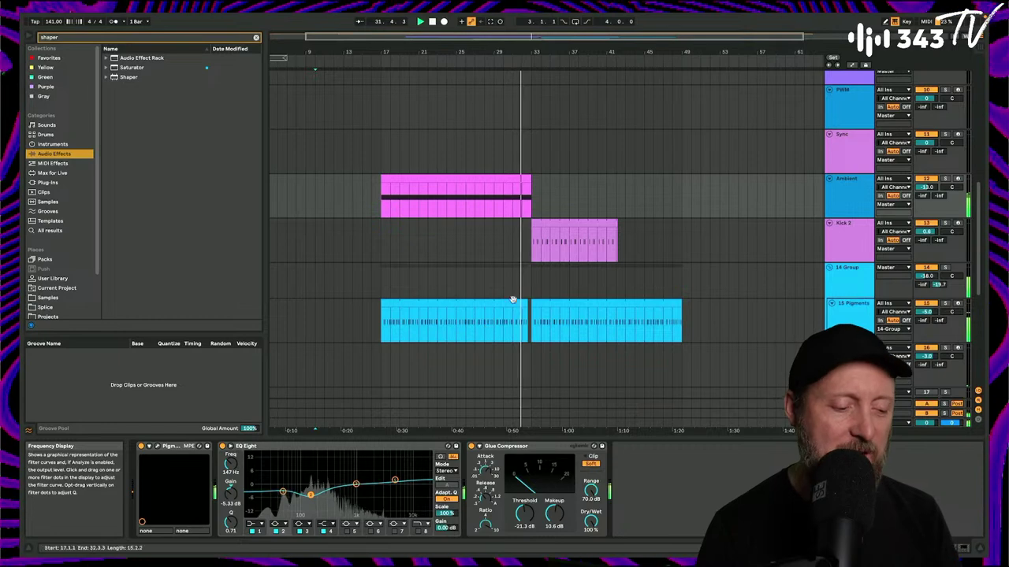
Try extending the Ambient clip to bar 49, and delete the added part from bar 33 after splitting it there.
drag(530, 181, 683, 187)
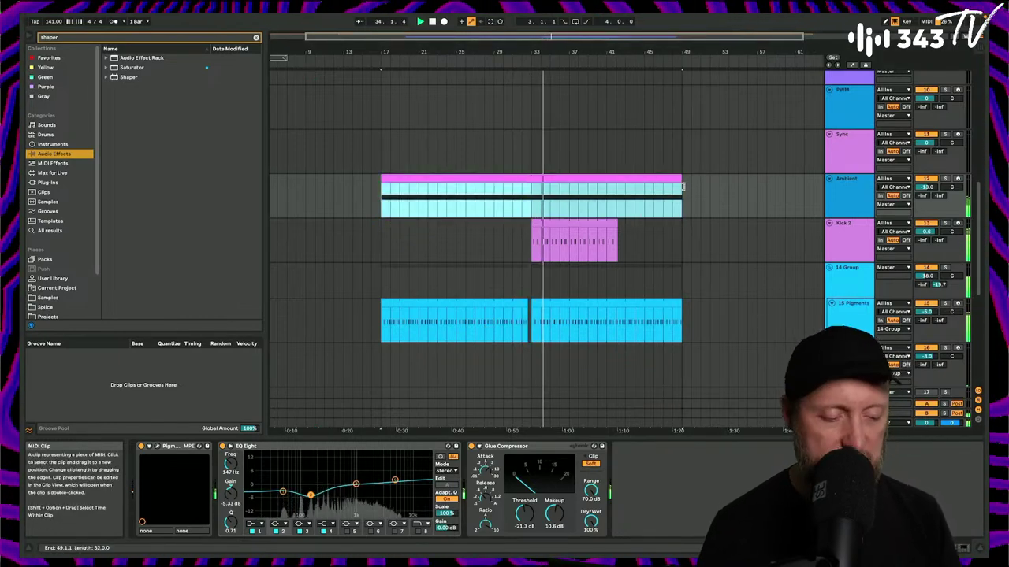
click(486, 195)
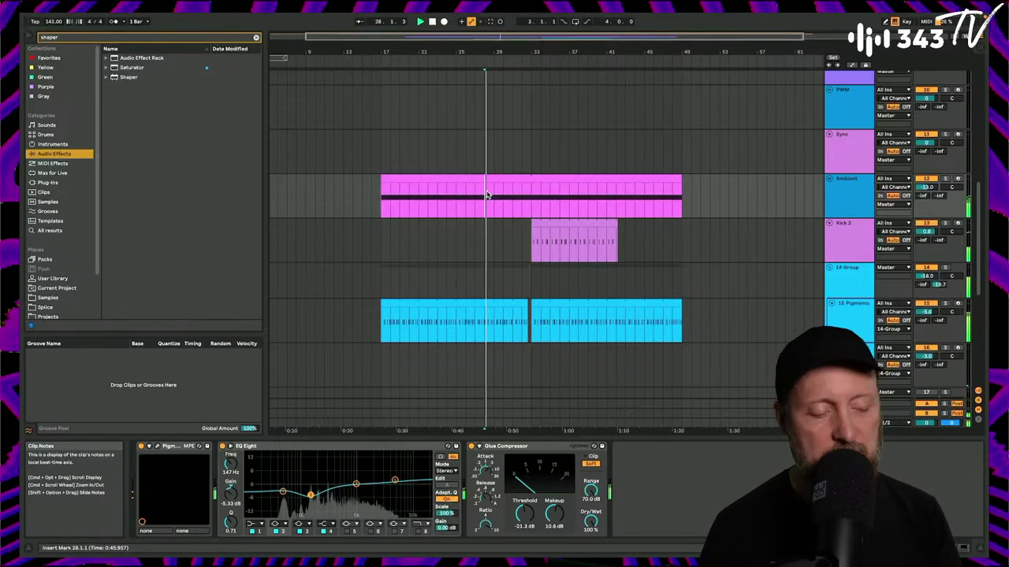
click(533, 206)
key(super+e)
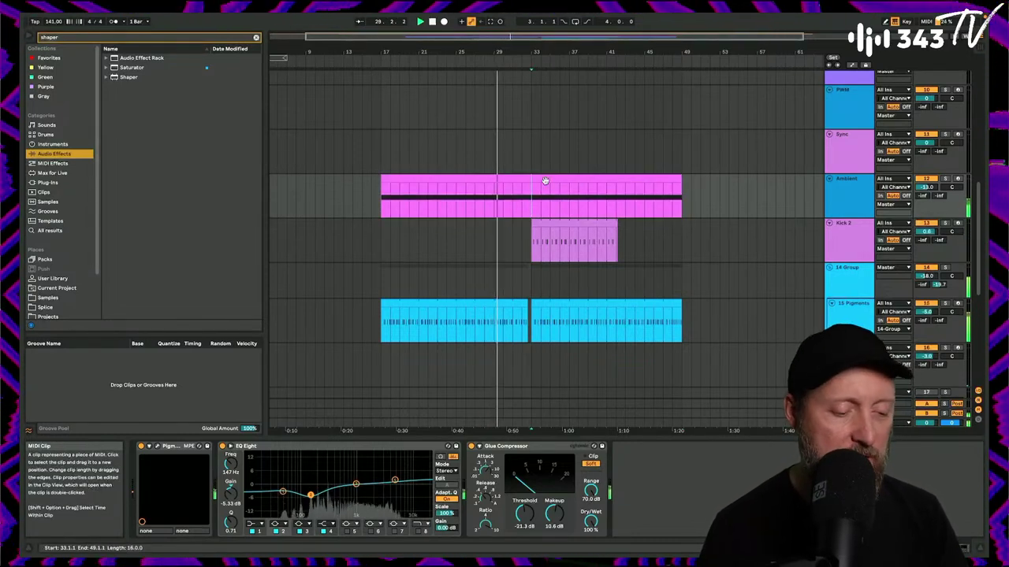
click(545, 182)
key(Delete)
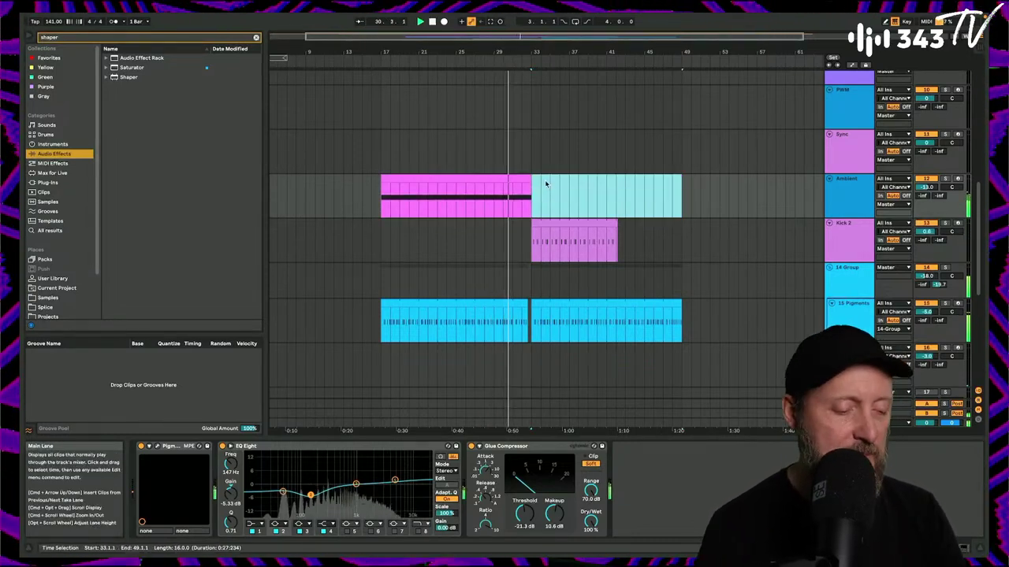
key(Delete)
Set the Ambient clip's loop length to 32 bars and lengthen its G#0 note to end at 32.4.4.
click(384, 204)
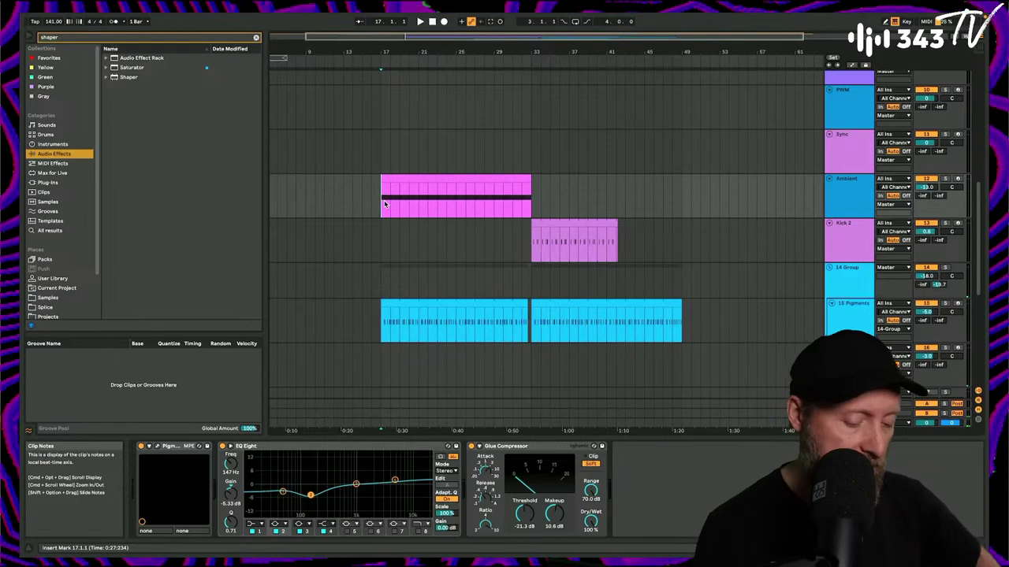
key(space)
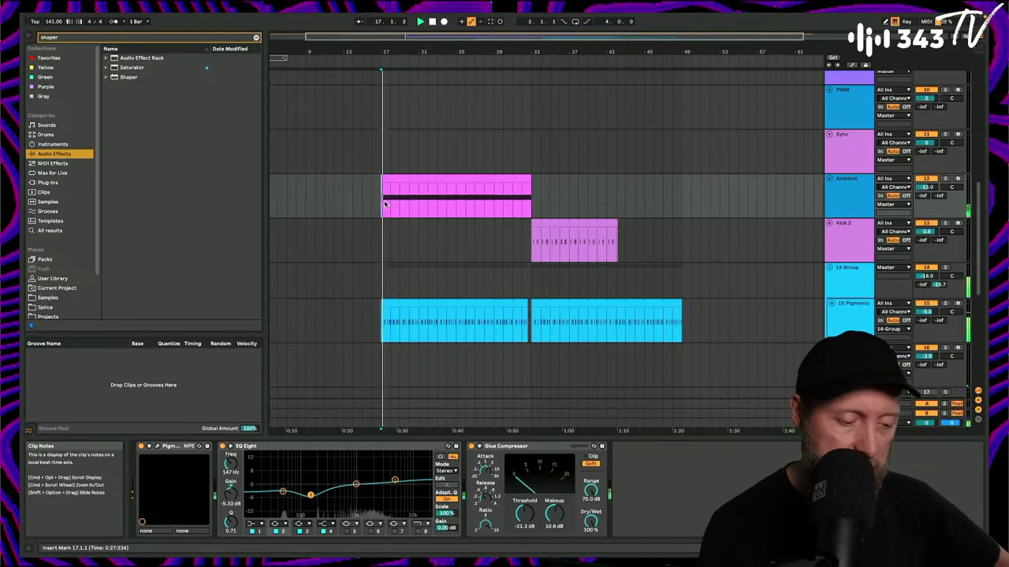
double_click(524, 181)
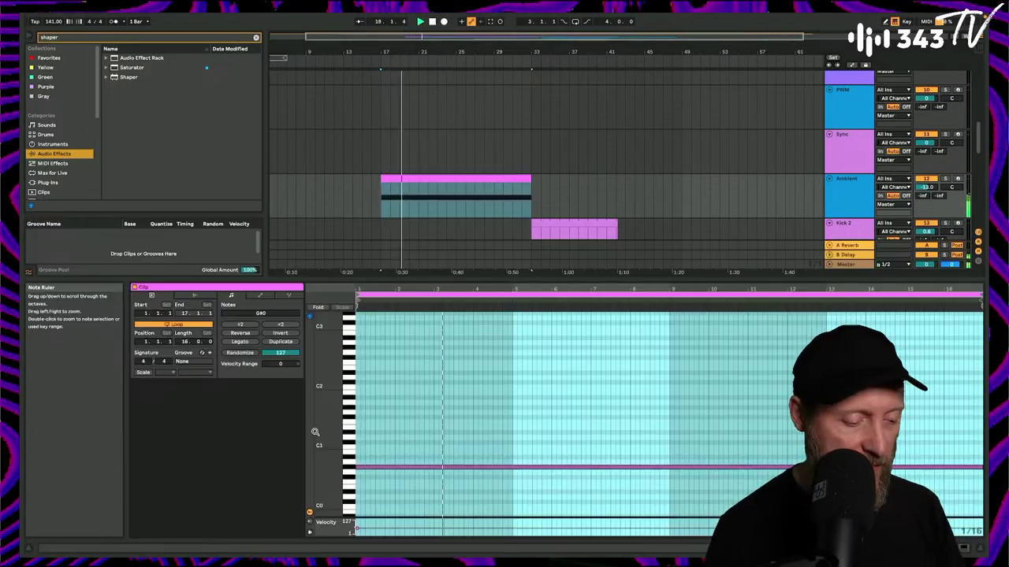
click(186, 342)
text(32)
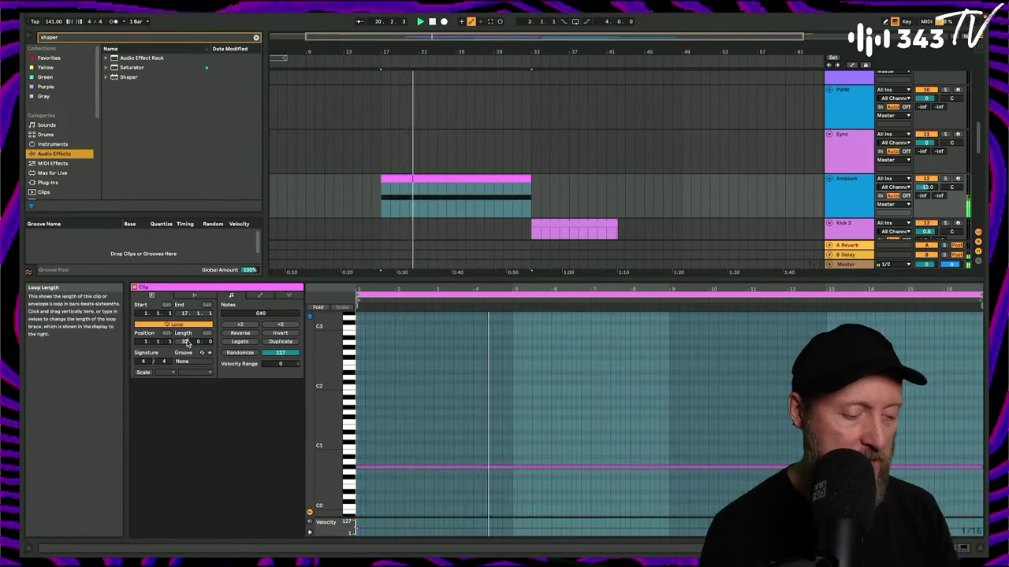
key(Return)
click(614, 405)
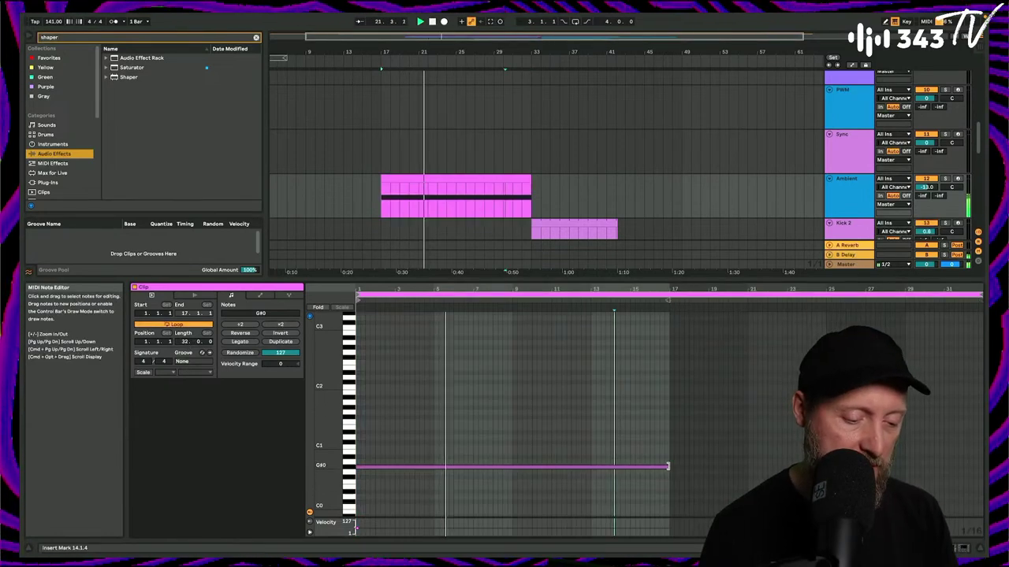
drag(668, 466, 941, 495)
Restart playback from bar 17 and lower the Ambient track's volume to -14.1 dB.
key(space)
key(space)
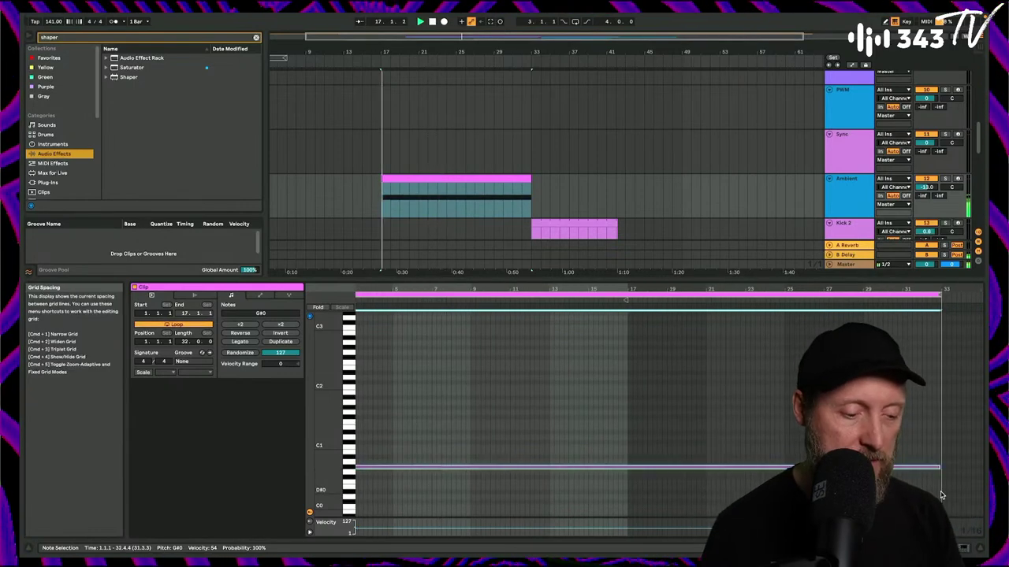
click(764, 196)
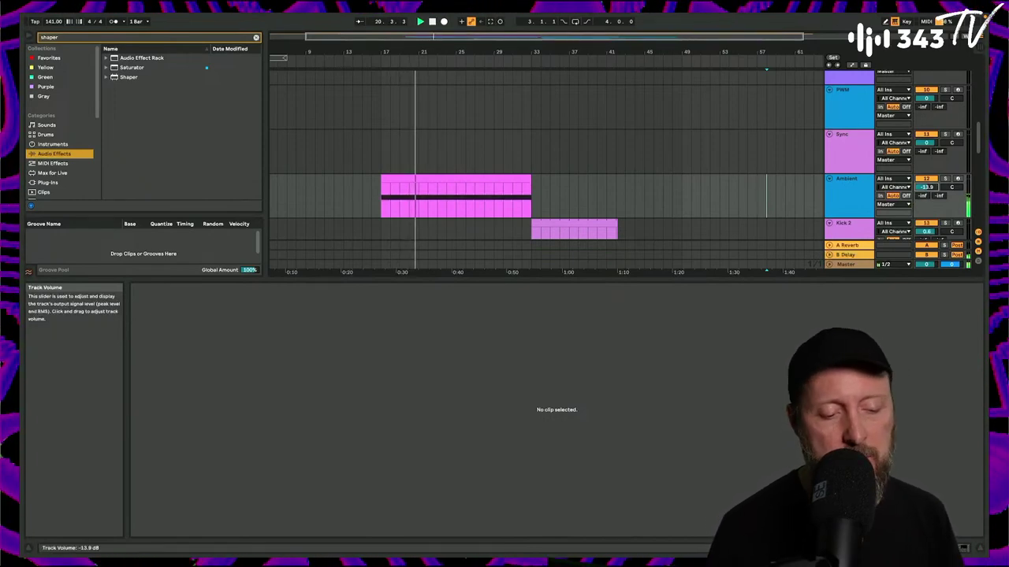
Examine the effects and envelope settings of the Ambient track's Pigments instrument during playback, and close its window.
double_click(852, 197)
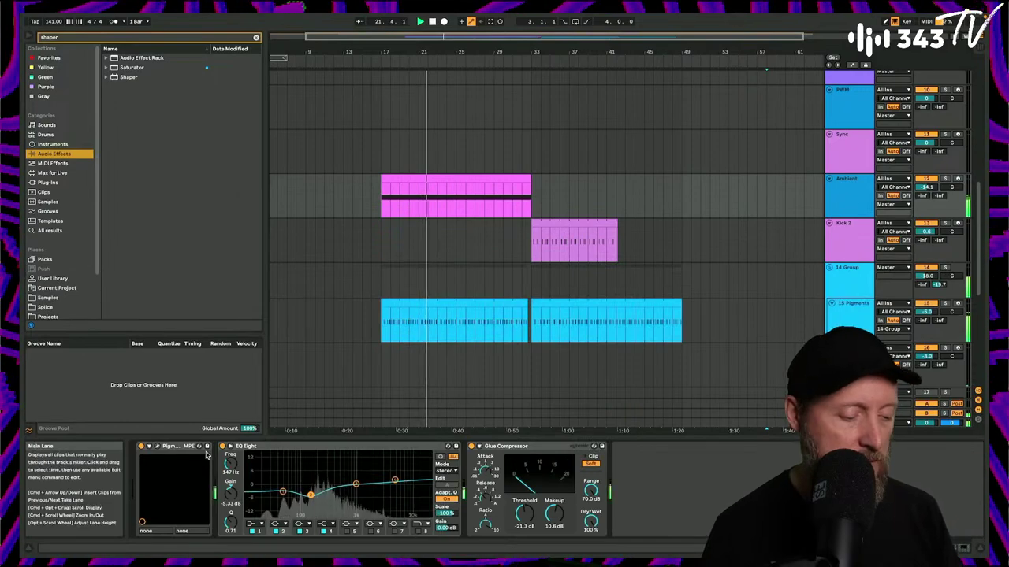
click(159, 447)
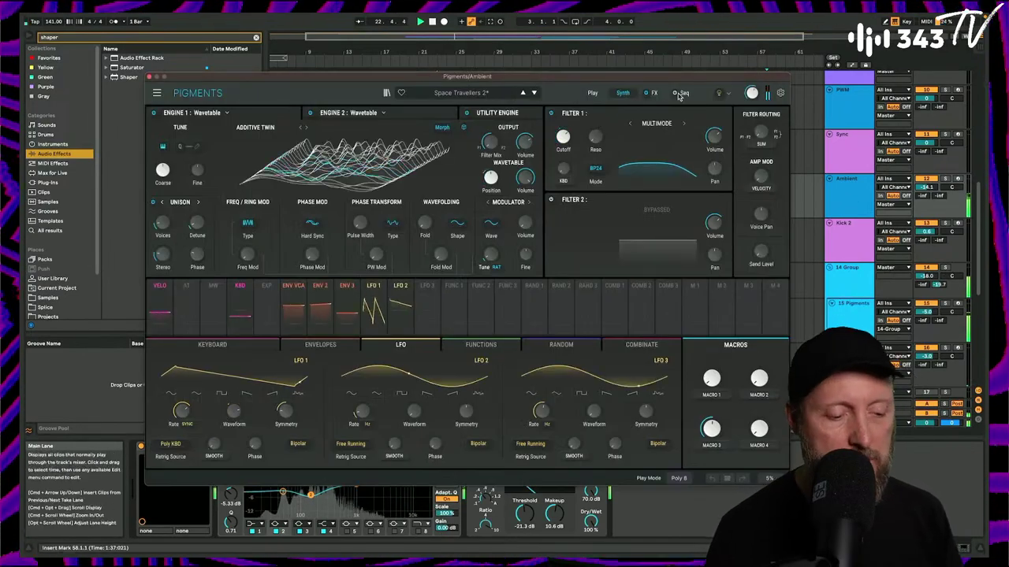
click(654, 93)
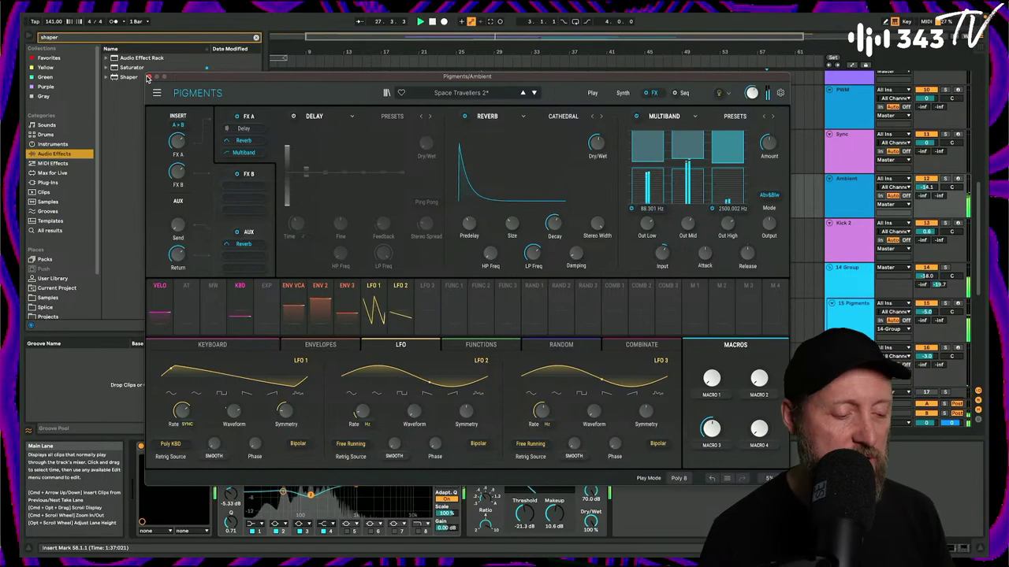
click(322, 345)
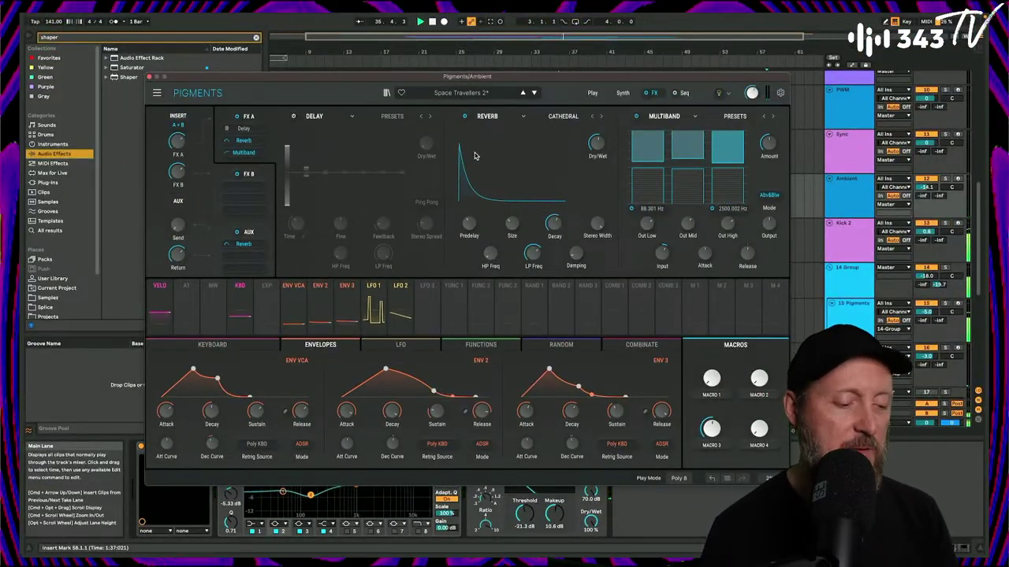
click(150, 78)
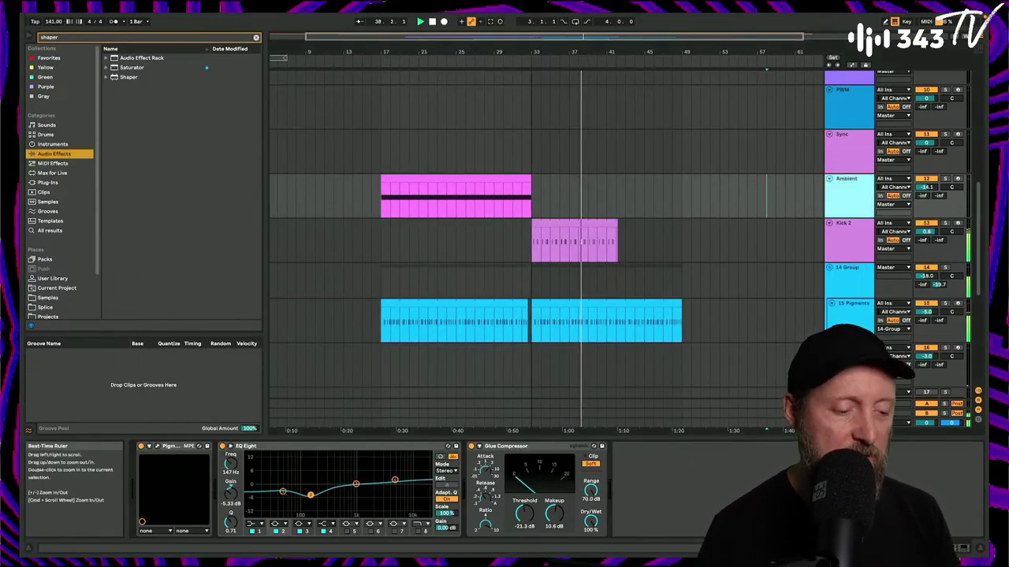
Stop playback and extend the end of the Ambient clip to bar 49.
drag(489, 51, 489, 24)
key(space)
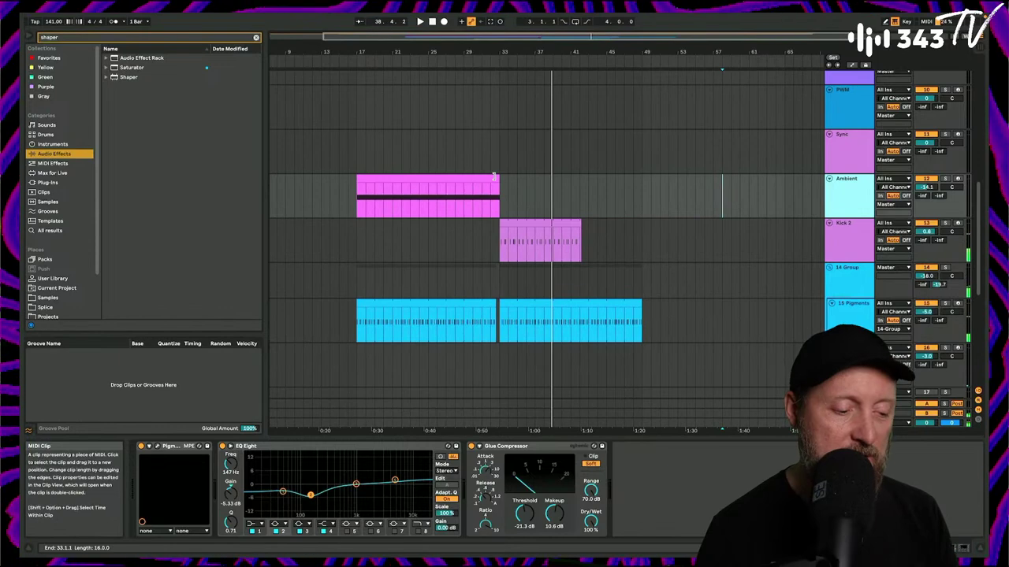
drag(496, 177, 641, 178)
Set the Ambient clip's loop length to 64 bars, lengthen its G#0 note to end at 64.4.1, and play from bar 17.
double_click(605, 179)
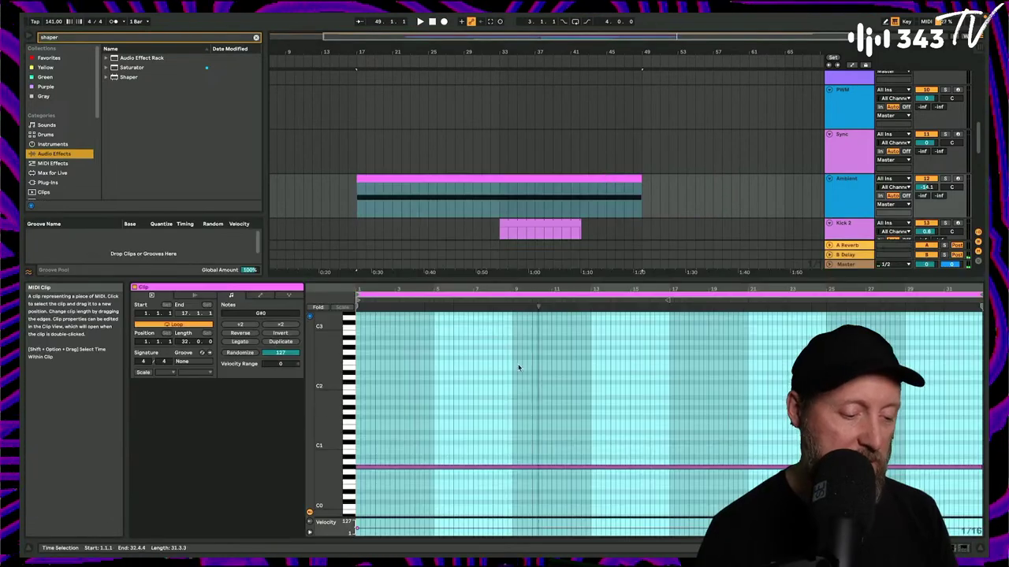
click(186, 341)
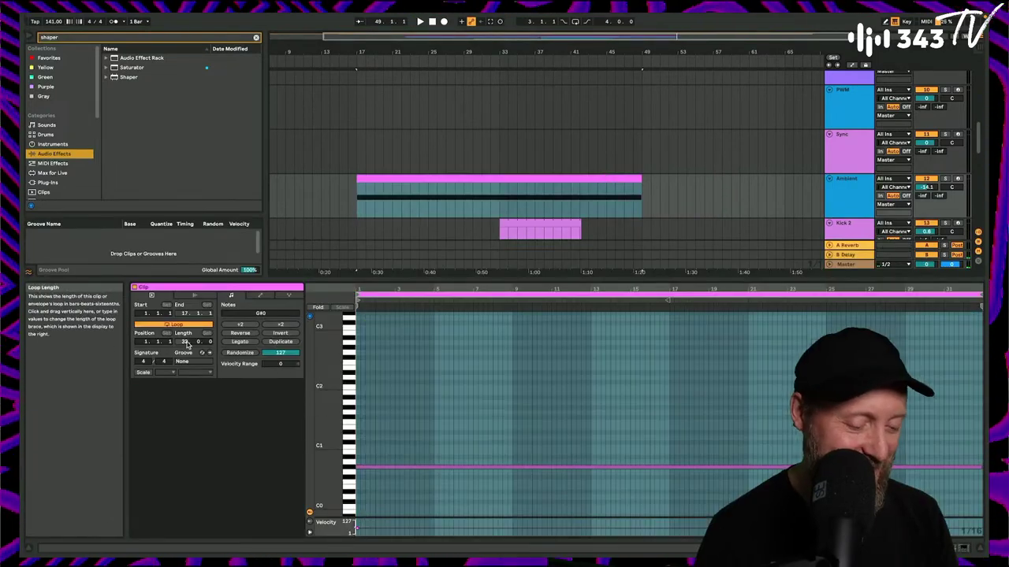
text(64)
key(Return)
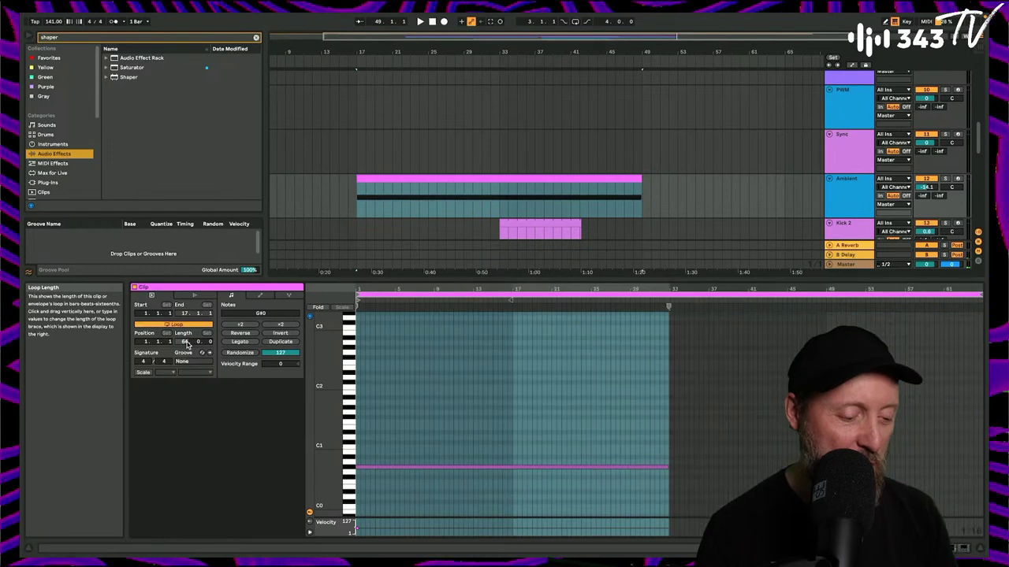
click(666, 469)
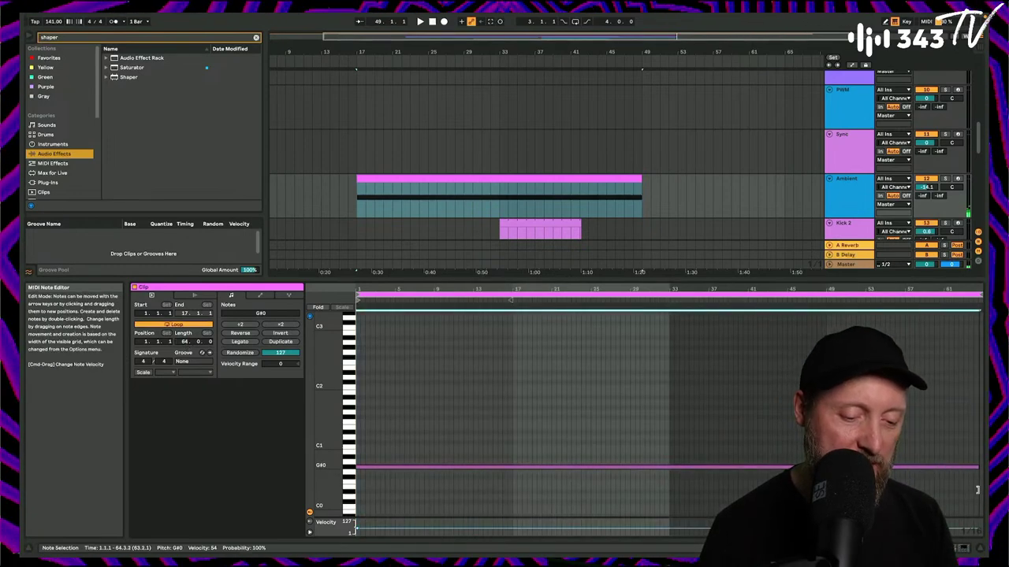
key(space)
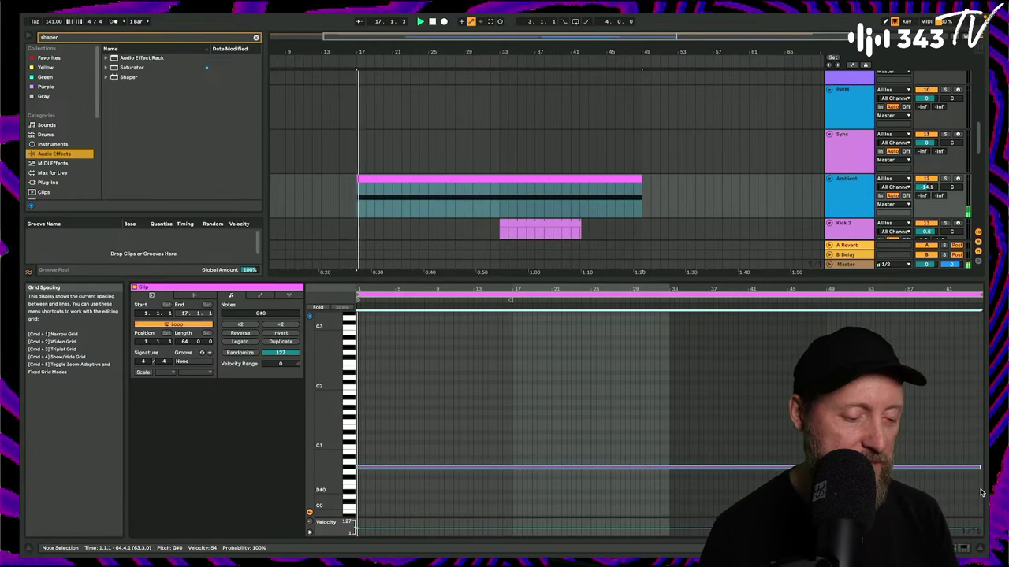
drag(742, 281, 741, 416)
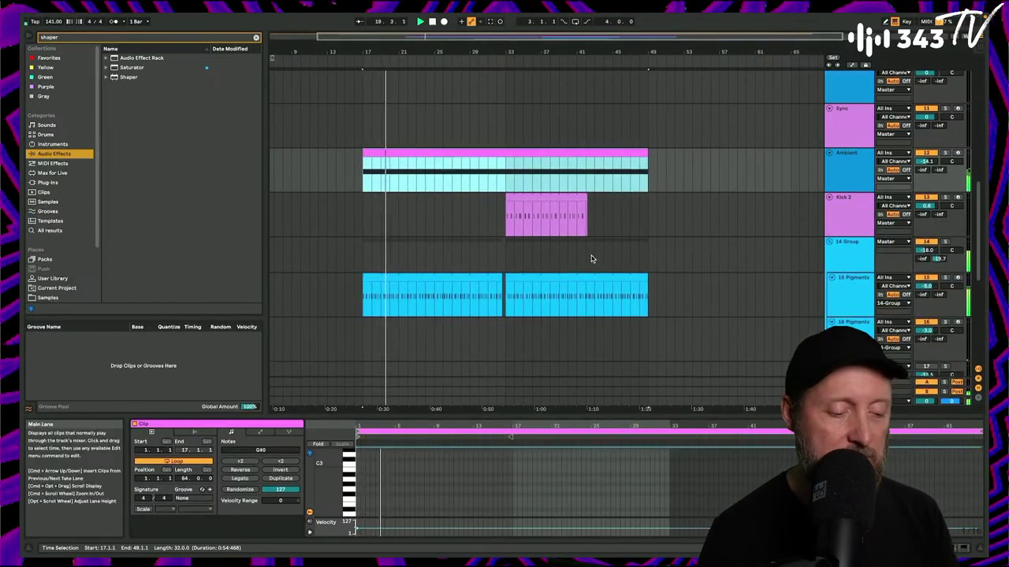
Switch to Session View and record the 1 Mini V3 track's scene 8 clip into the Arrangement during playback.
key(Tab)
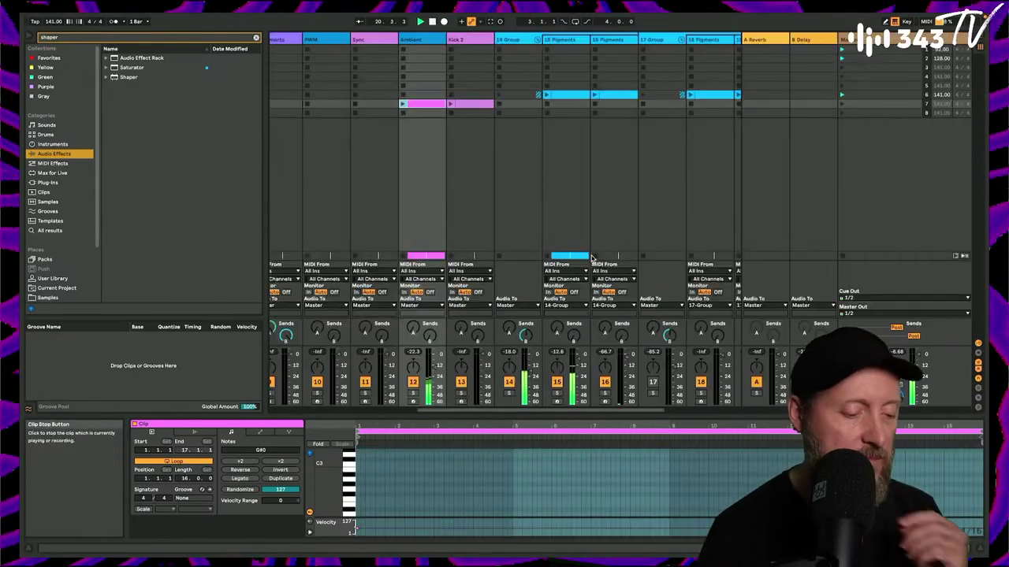
scroll(450, 166, left, 8)
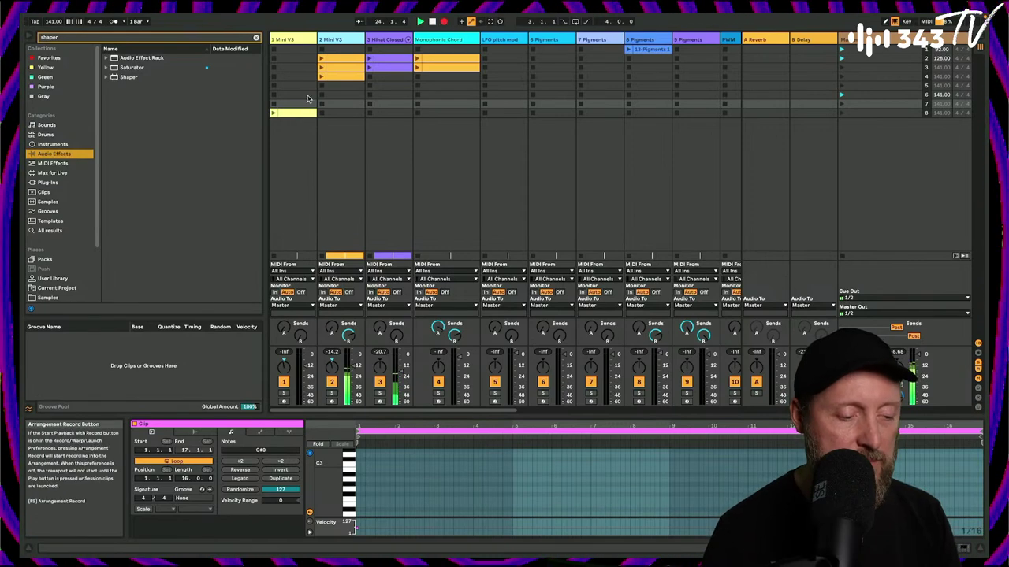
click(274, 113)
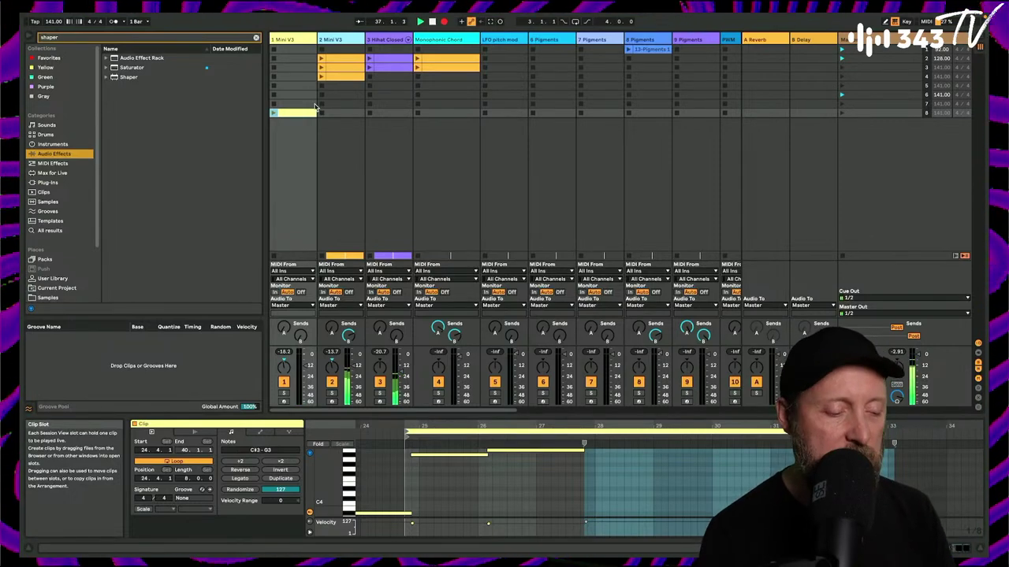
Record the 13-Pigments 1 clip from the 8 Pigments track into the Arrangement, and stop the clip.
click(646, 51)
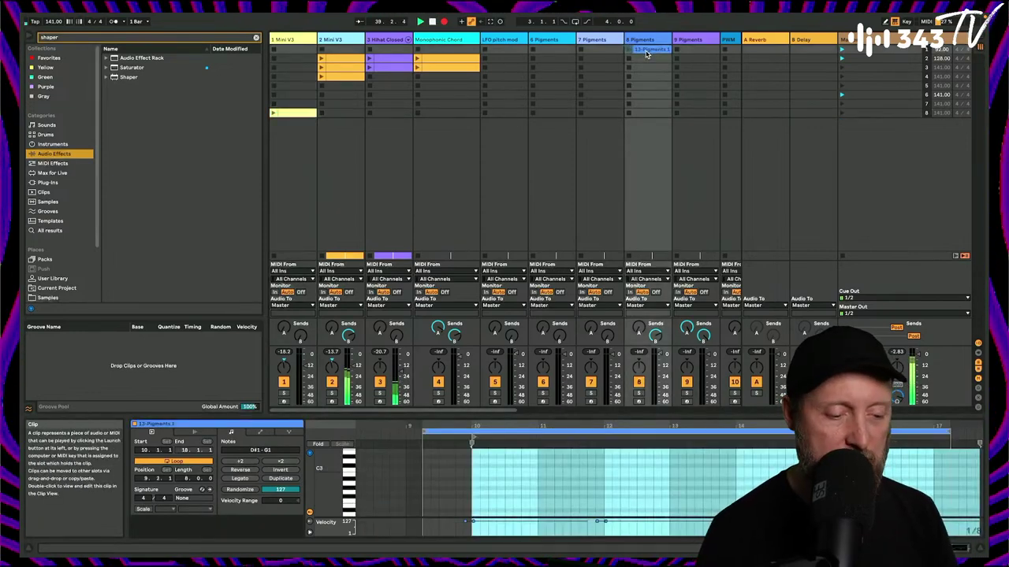
click(629, 49)
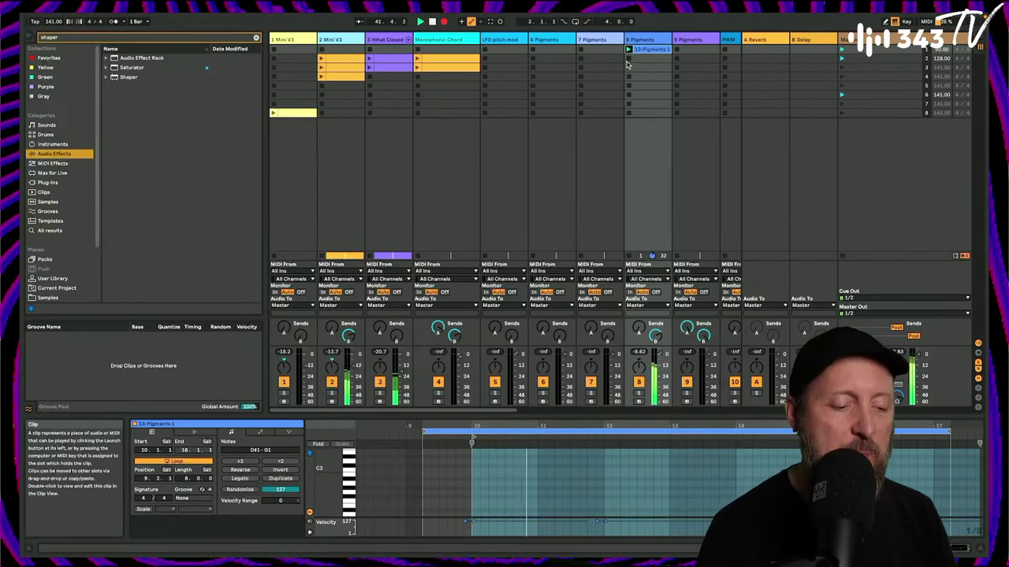
click(628, 61)
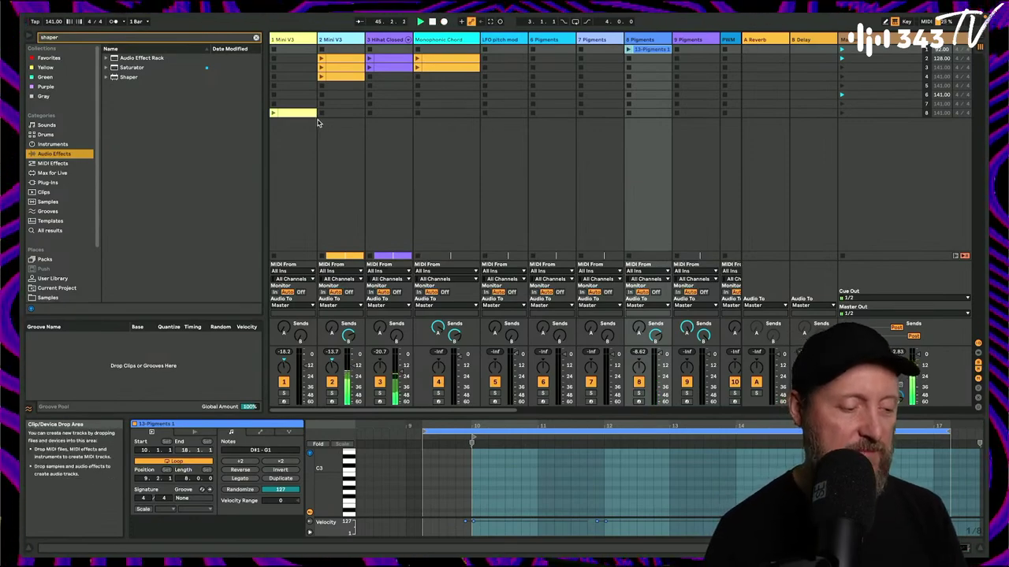
Return to Arrangement View, extend the recorded 1 Mini V3 clip to bar 38, and play from bar 25.
key(Tab)
scroll(524, 210, down, 5)
scroll(523, 211, up, 10)
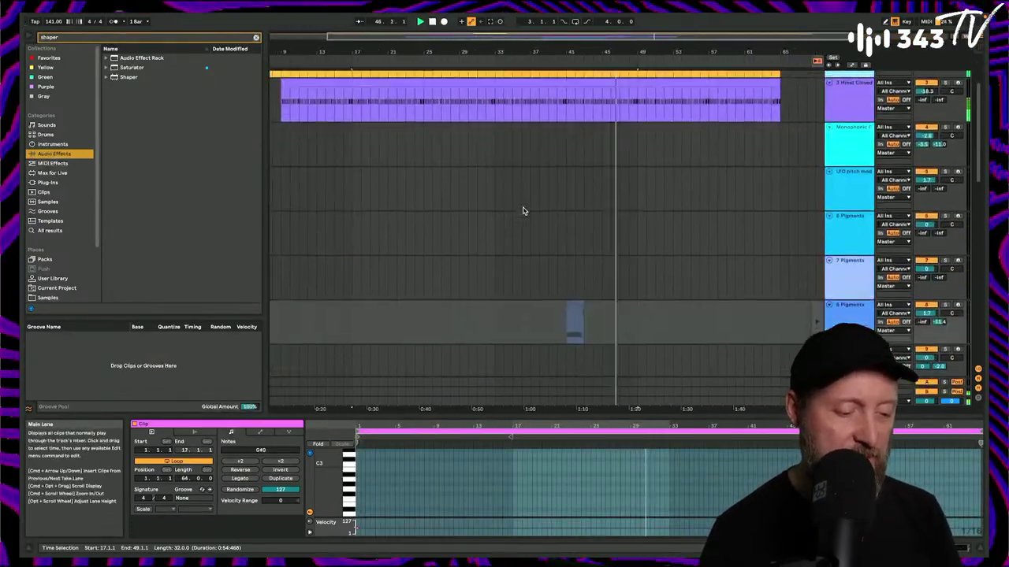
scroll(522, 210, up, 3)
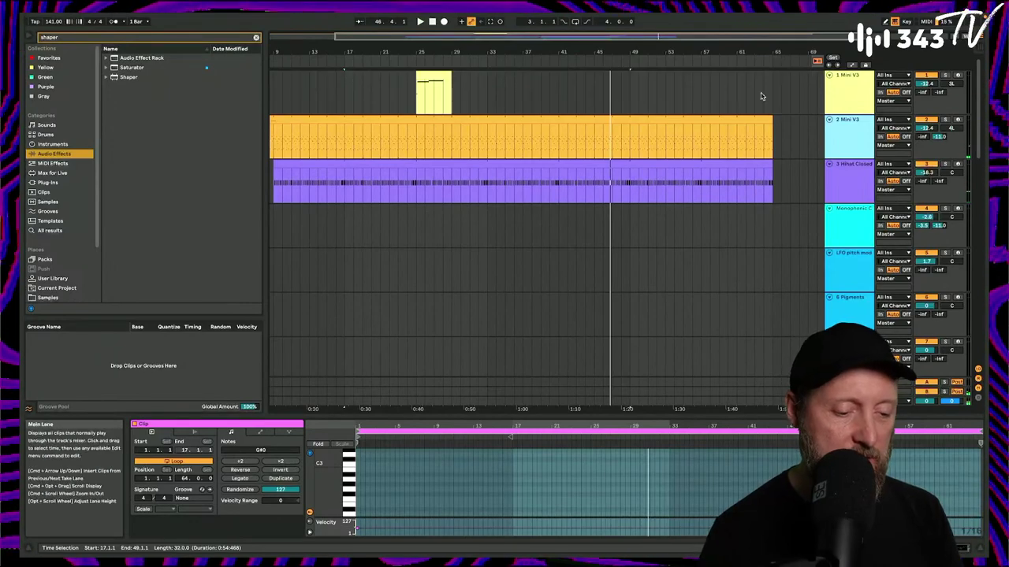
drag(450, 77, 532, 76)
click(419, 102)
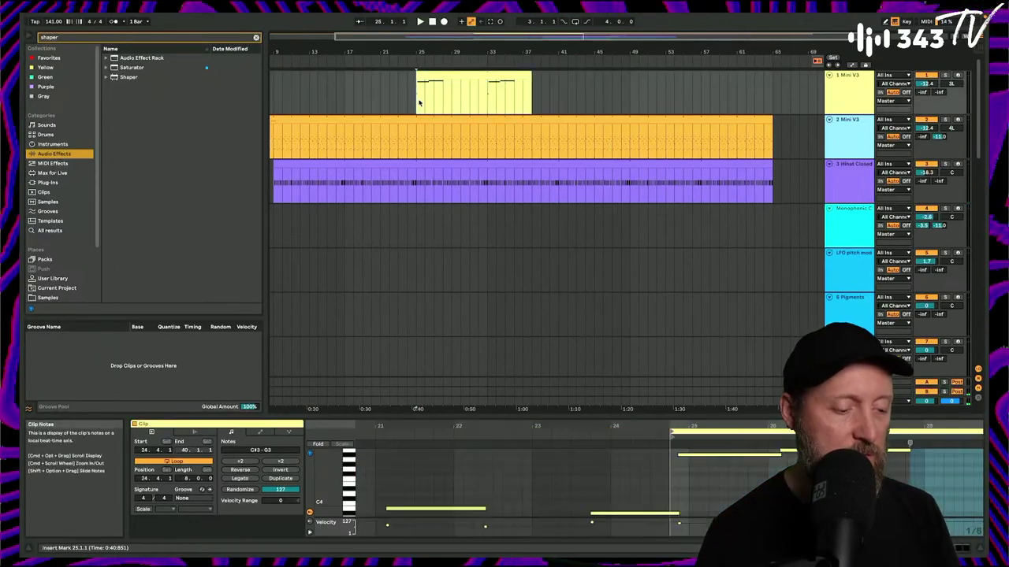
key(space)
Open the 1 Mini V3 clip's notes, reactivate the long F#3 note near bar 30, and add a short F#4 note at 31.2.1.
click(450, 76)
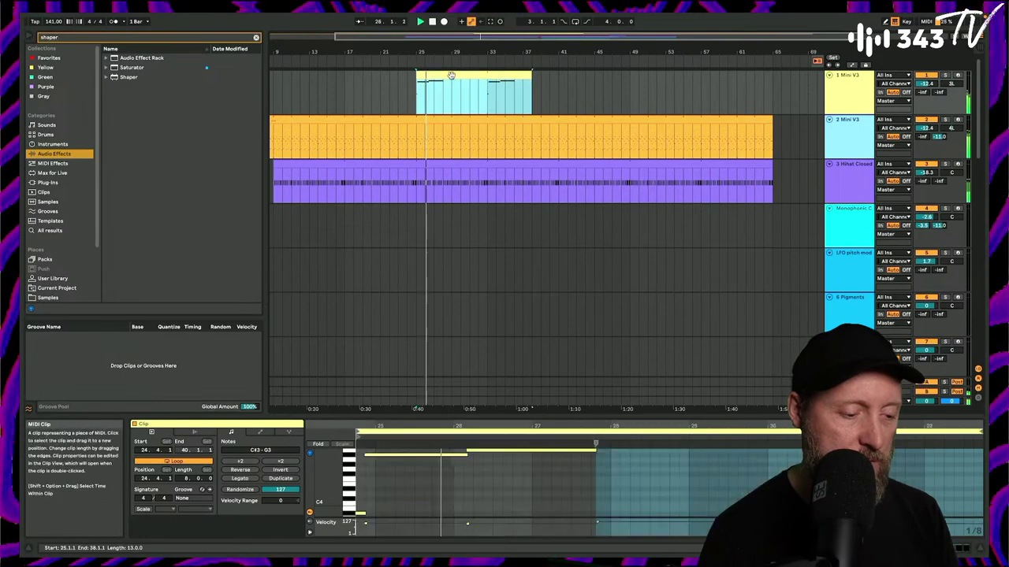
double_click(451, 75)
drag(709, 417, 705, 180)
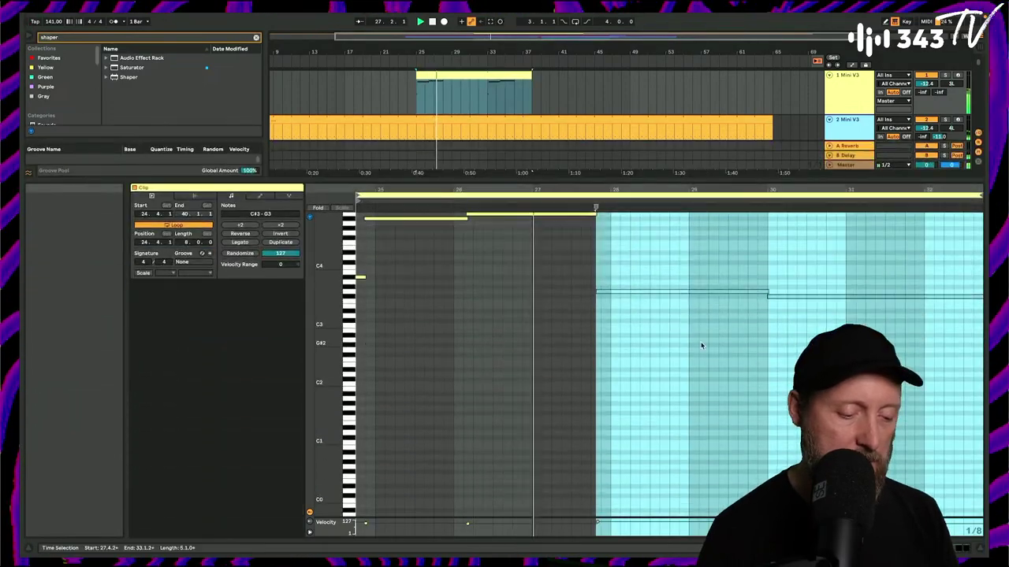
scroll(700, 345, down, 1)
scroll(700, 345, up, 3)
scroll(701, 346, right, 4)
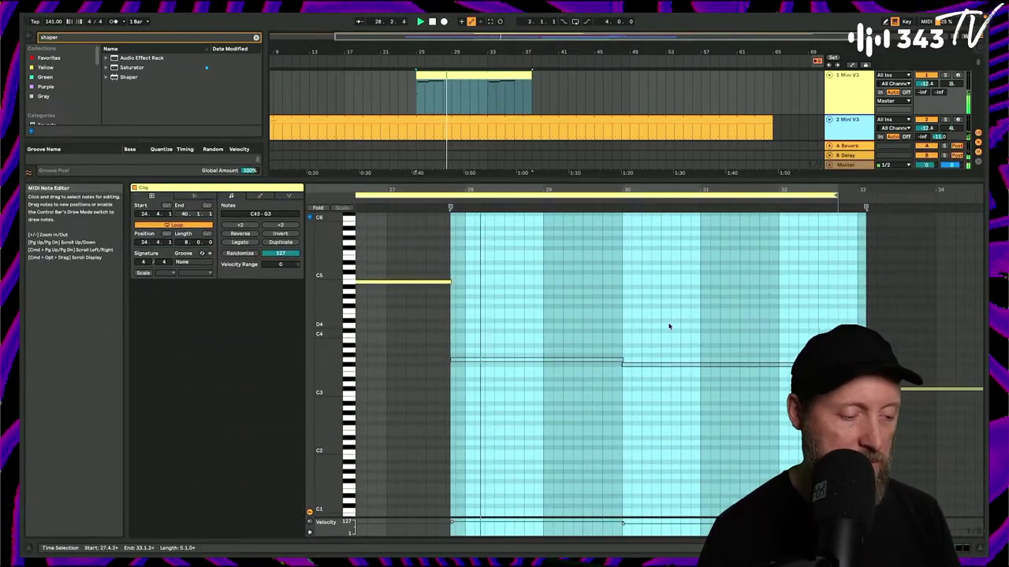
drag(643, 340, 655, 401)
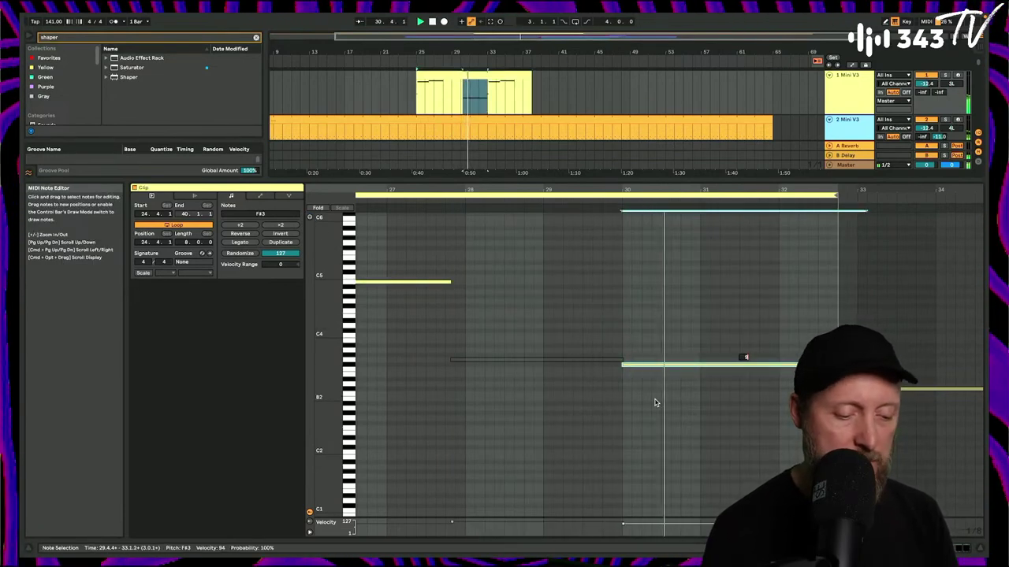
double_click(719, 305)
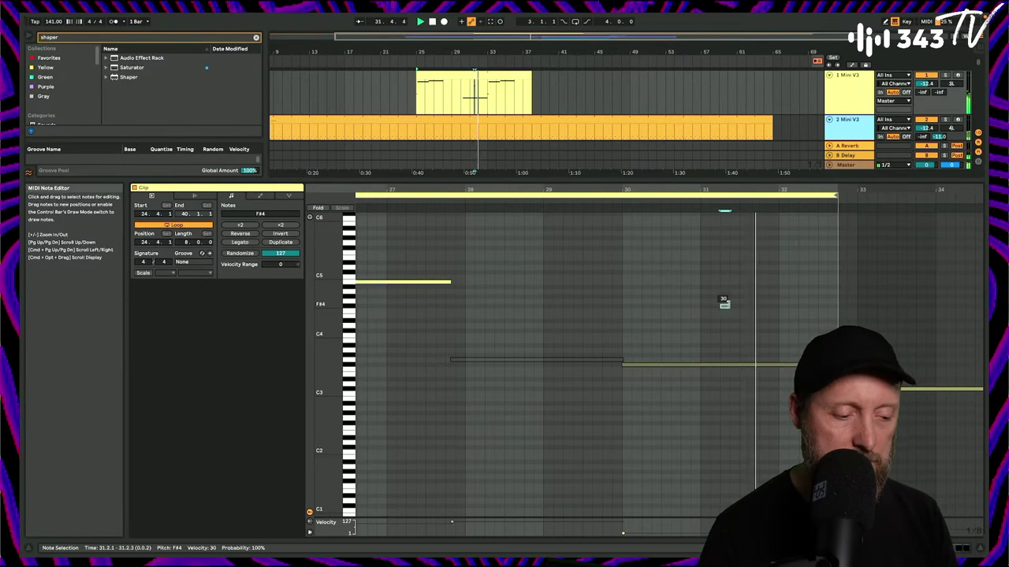
click(866, 394)
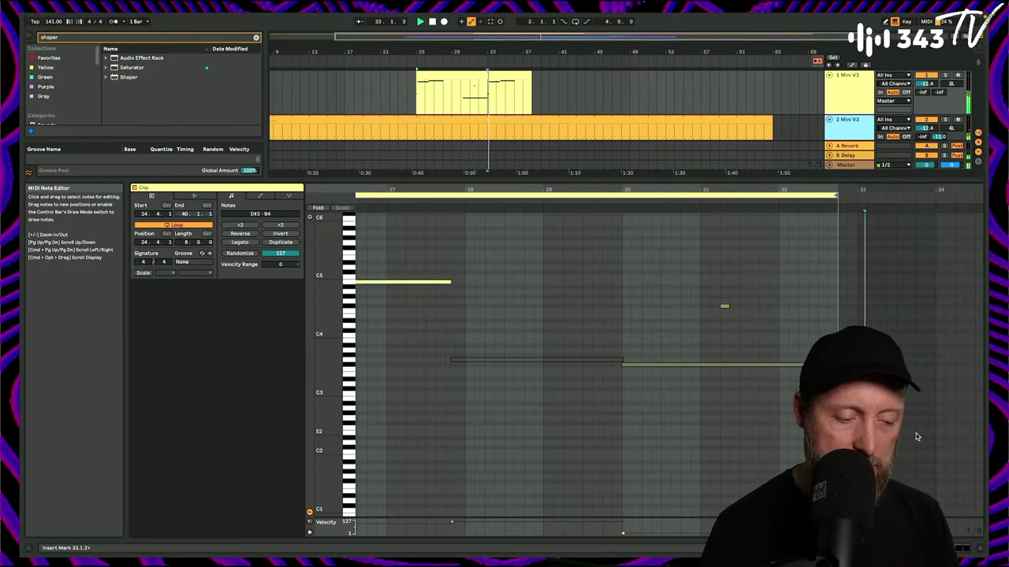
Separate bars 30 to 36 of the 1 Mini V3 clip, turn off looping for that section, and play from bar 30.
drag(531, 87, 461, 89)
click(514, 99)
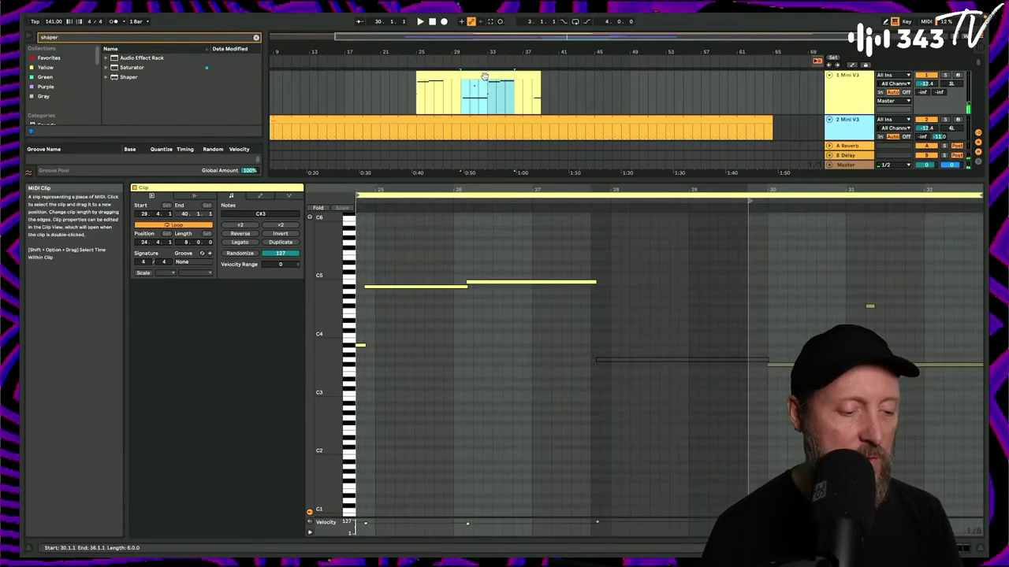
click(198, 225)
key(space)
Transpose the C#3 note at bar 33 of the 1 Mini V3 section up to G#3.
scroll(660, 291, right, 5)
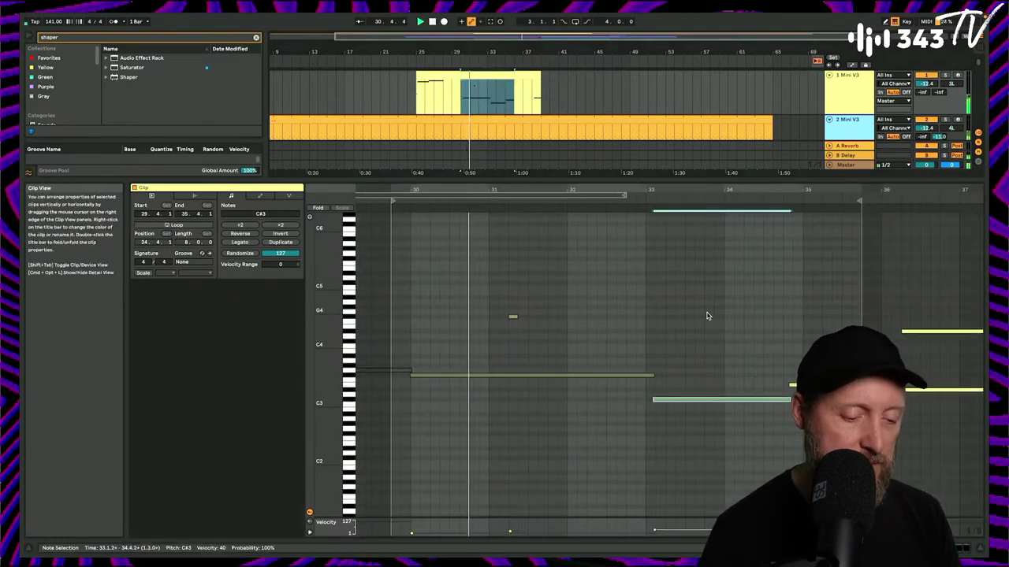
drag(708, 319, 693, 425)
key(Up)
key(Up)
key(Up)
key(Up)
key(Up)
key(Up)
key(Up)
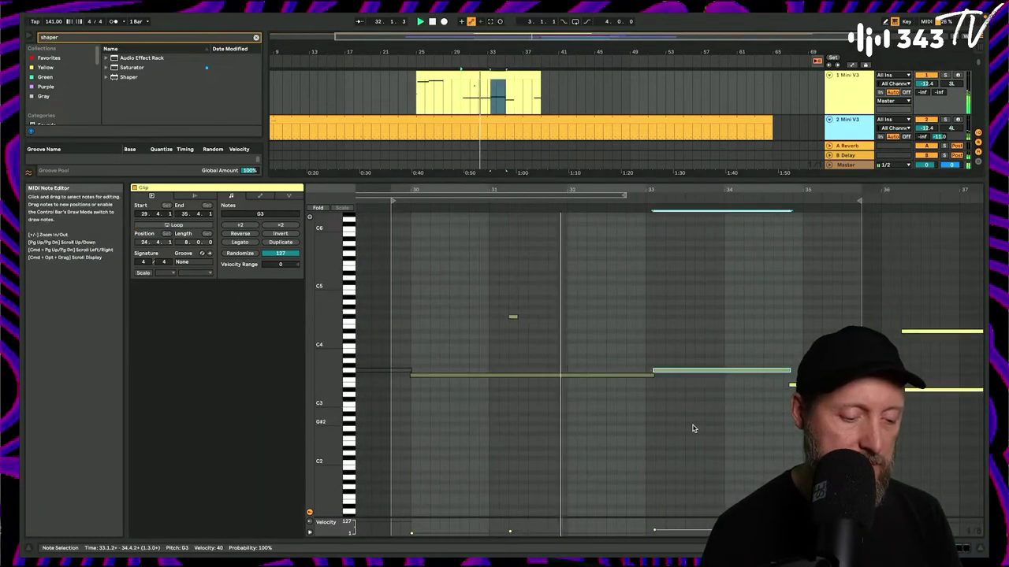
Toggle the G#3 note at bar 33 off and on again, and deactivate the note that follows it.
key(0)
click(725, 303)
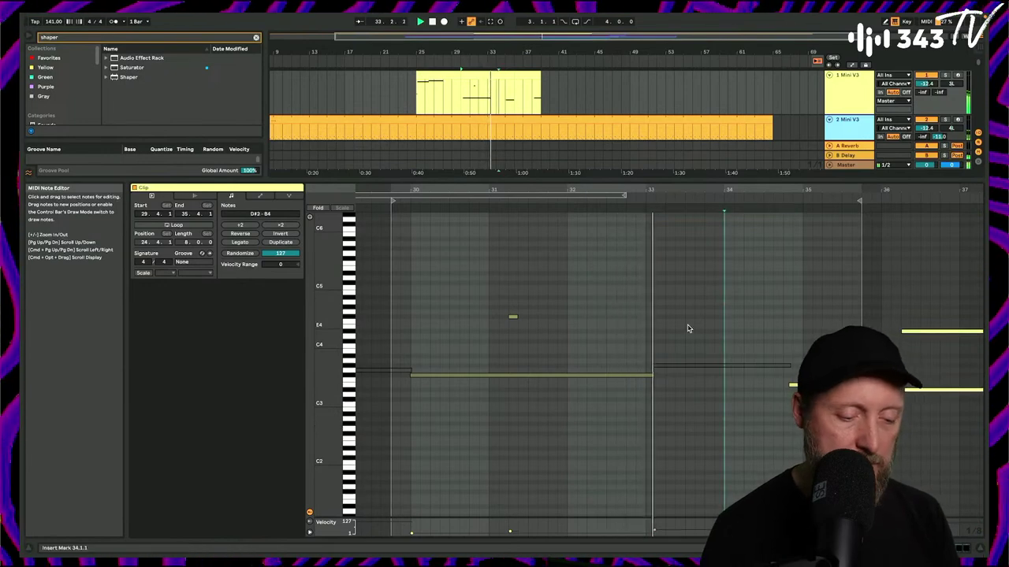
click(693, 365)
click(598, 301)
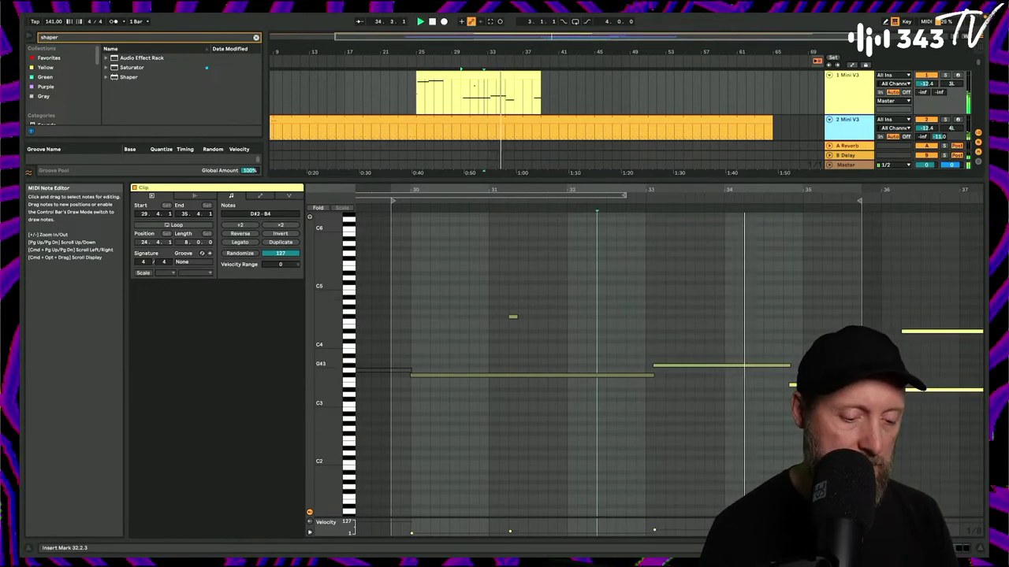
click(798, 384)
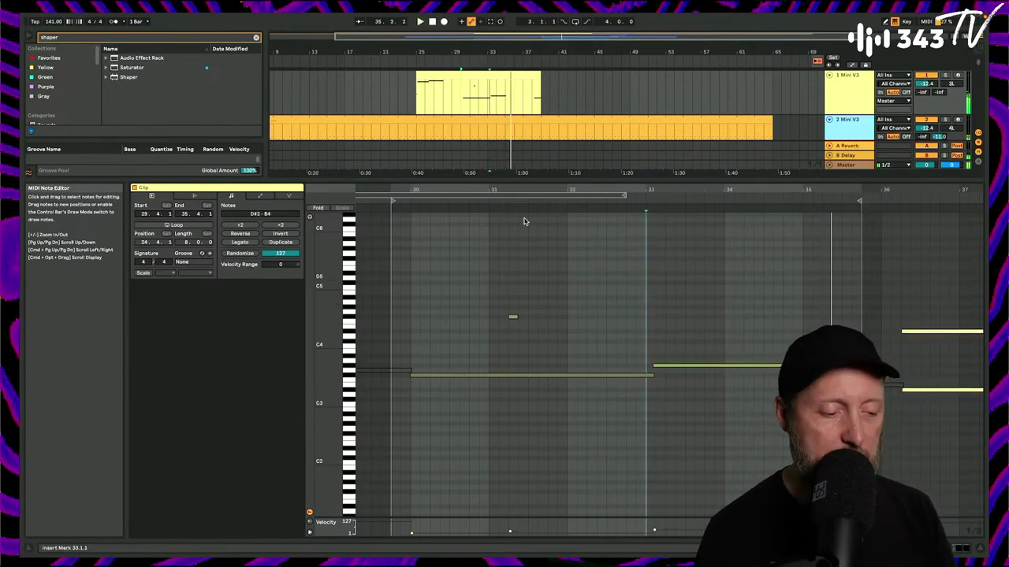
Play the arrangement from bar 25, and shorten the last 1 Mini V3 section to end at bar 37.
click(419, 98)
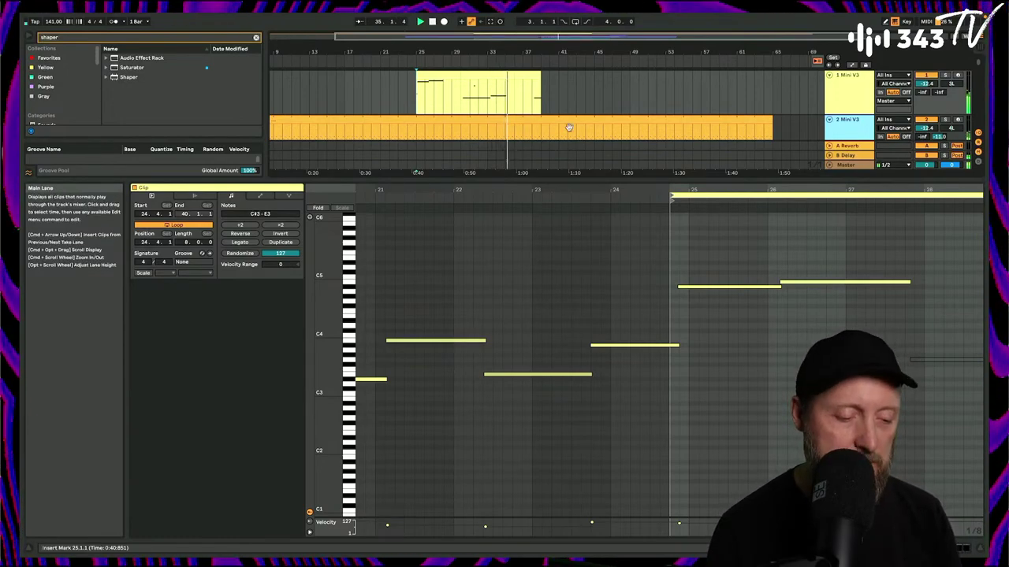
drag(622, 180, 620, 384)
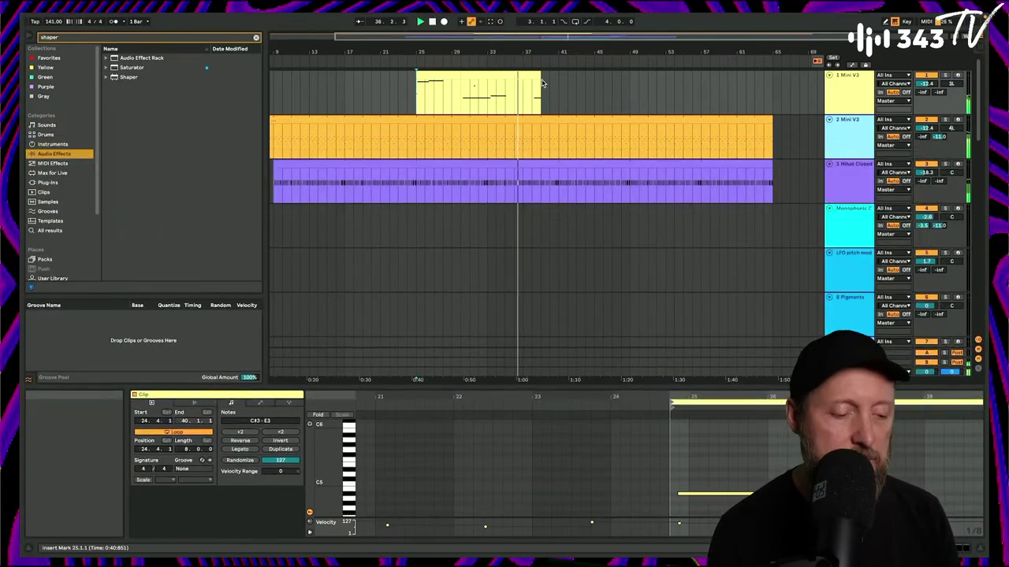
drag(540, 112, 522, 113)
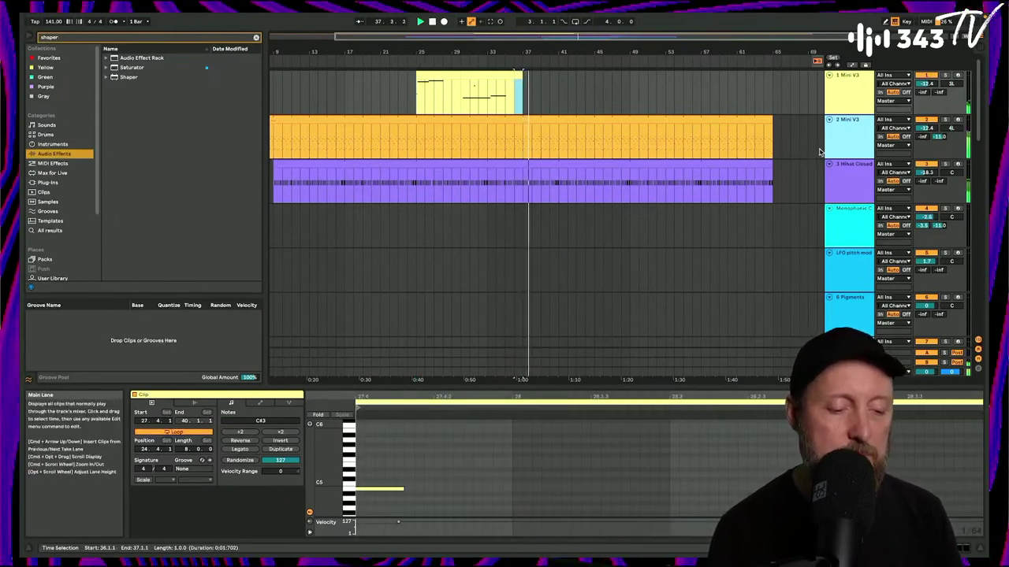
Return the 8 Pigments track to Arrangement playback and delete its recorded clip at bar 41.
click(842, 139)
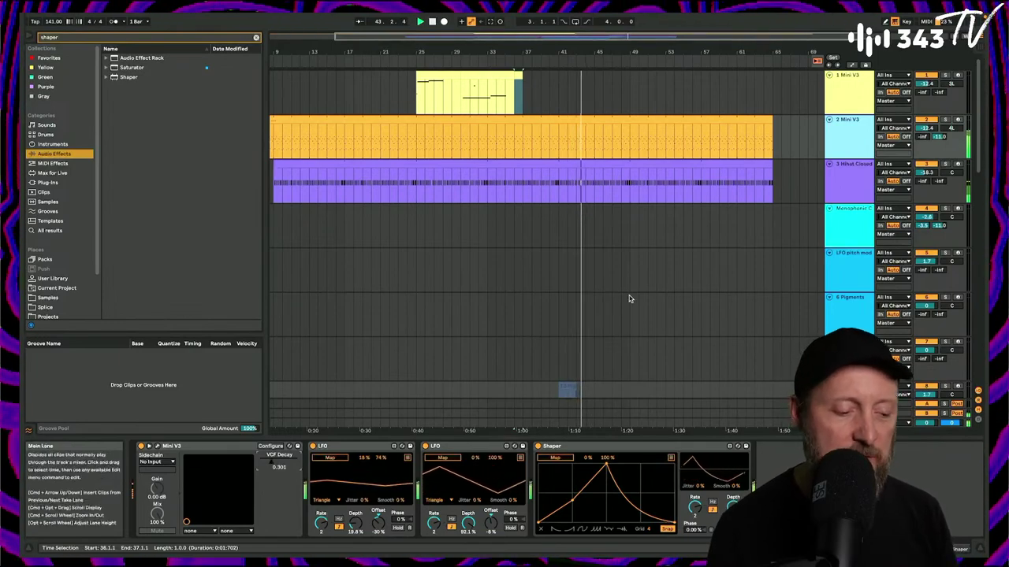
scroll(627, 287, down, 5)
click(819, 241)
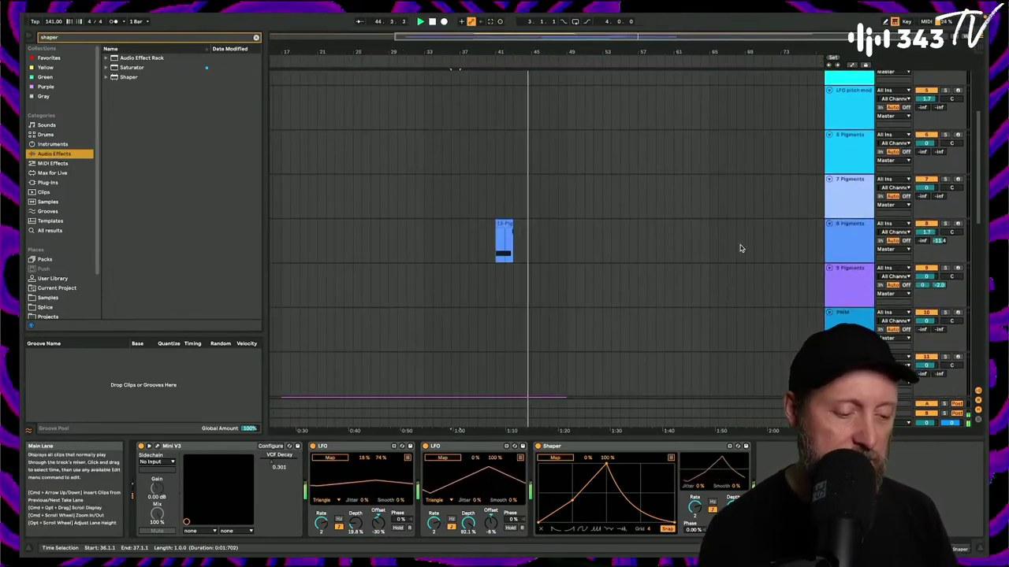
click(502, 227)
key(Delete)
Extend the Kick 2 clip's end to about bar 54.
drag(504, 236, 507, 108)
scroll(506, 108, down, 4)
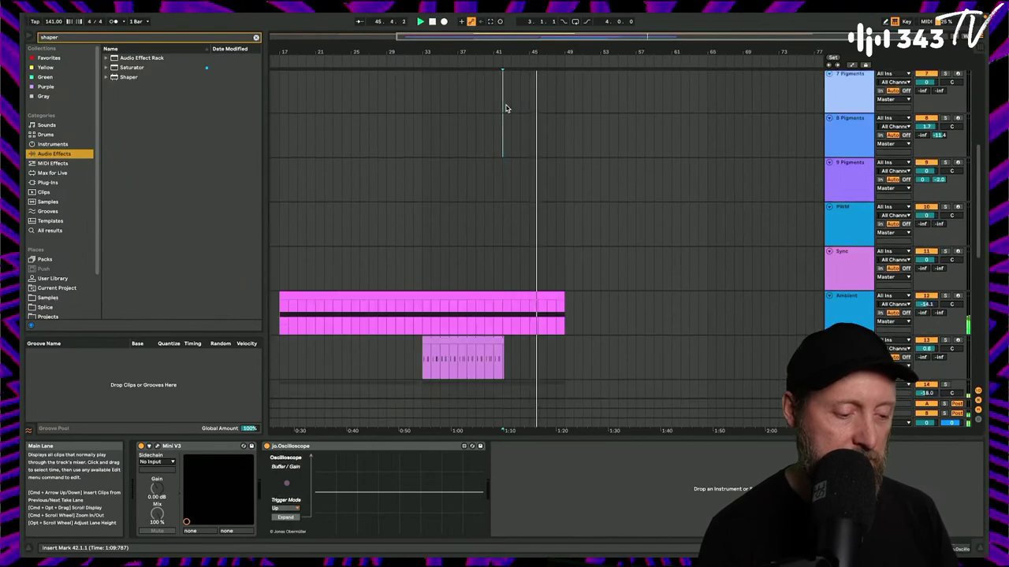
drag(499, 300, 606, 299)
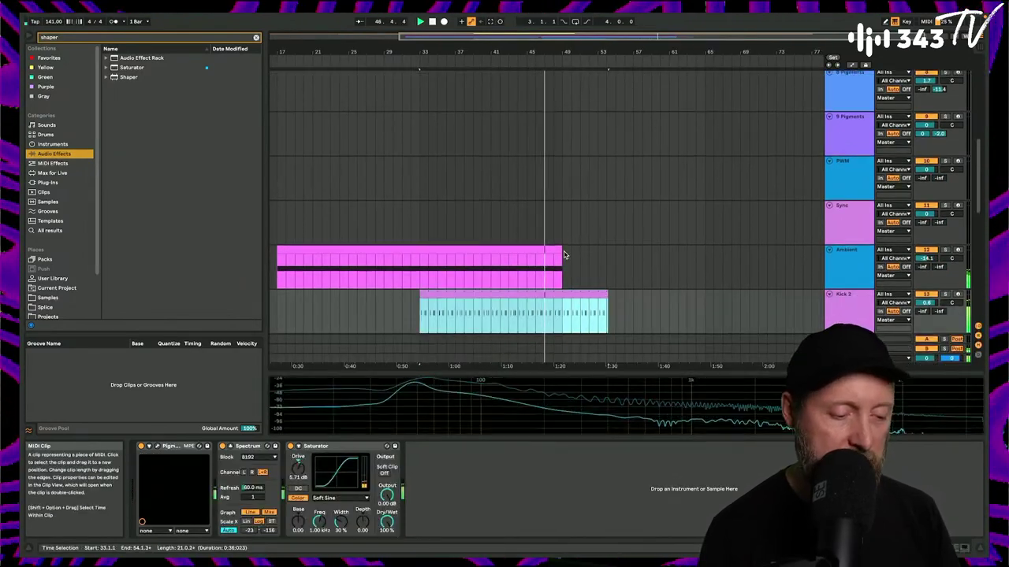
Extend the clip ends on the Ambient track to bar 58, 15 Pigments to about bar 61, and Kick 2 to bar 63.
drag(561, 253, 640, 257)
scroll(644, 261, down, 3)
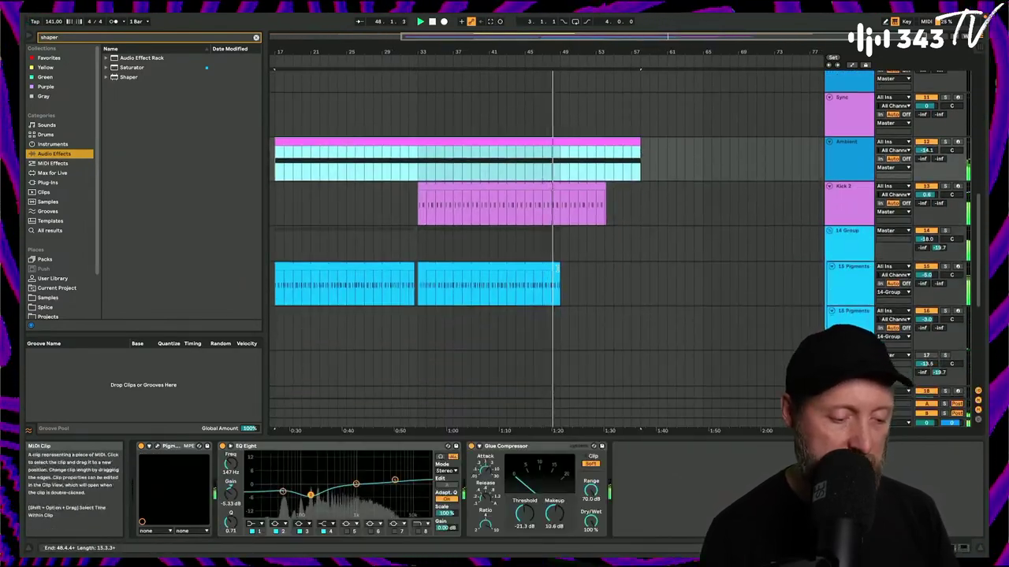
drag(560, 274, 667, 276)
drag(606, 207, 685, 212)
scroll(689, 212, up, 10)
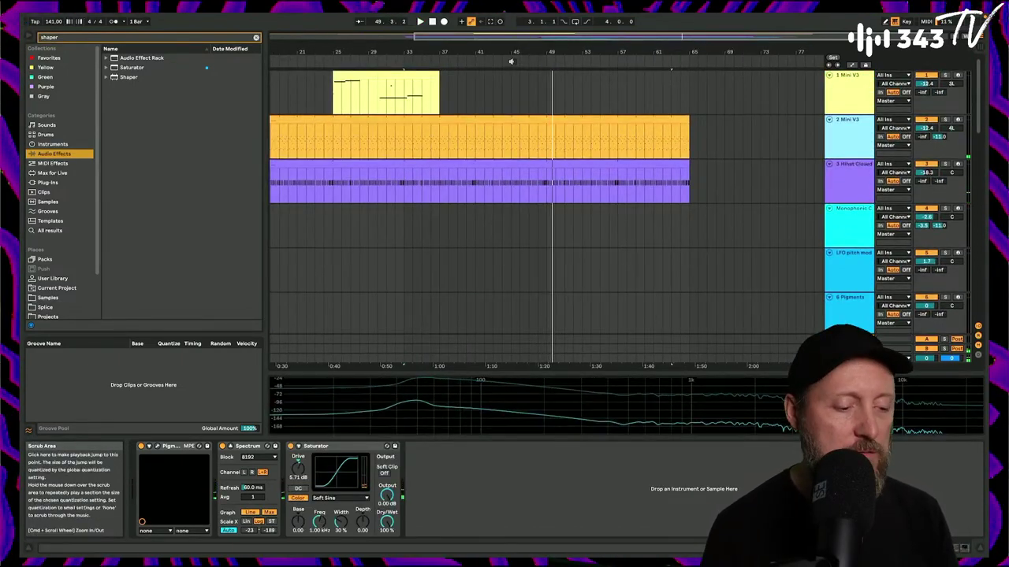
Play the arrangement from about bar 33 and shorten the Ambient clip to end at bar 49.
click(513, 85)
click(398, 63)
scroll(479, 135, down, 10)
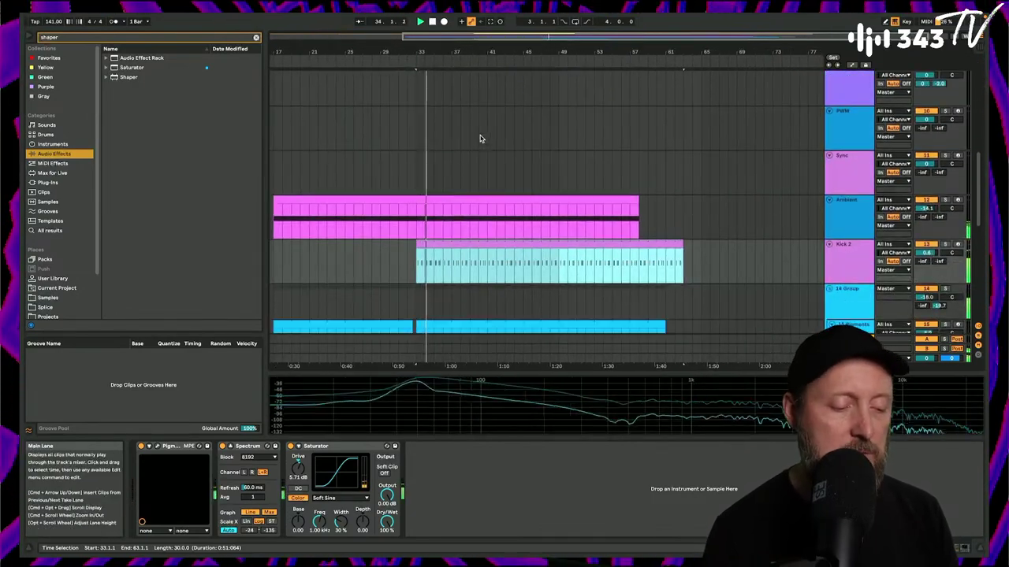
scroll(480, 140, down, 2)
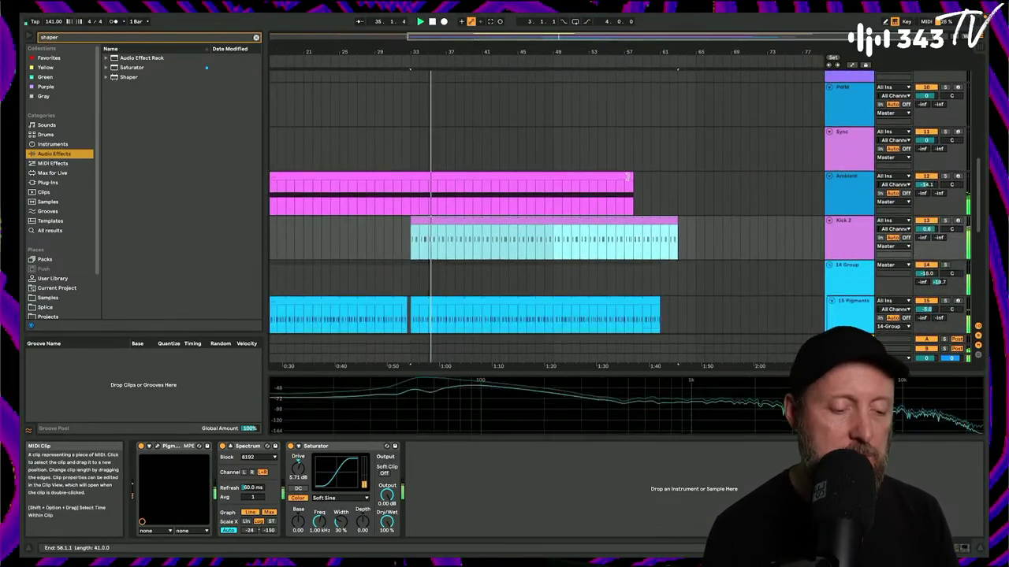
drag(630, 181, 547, 186)
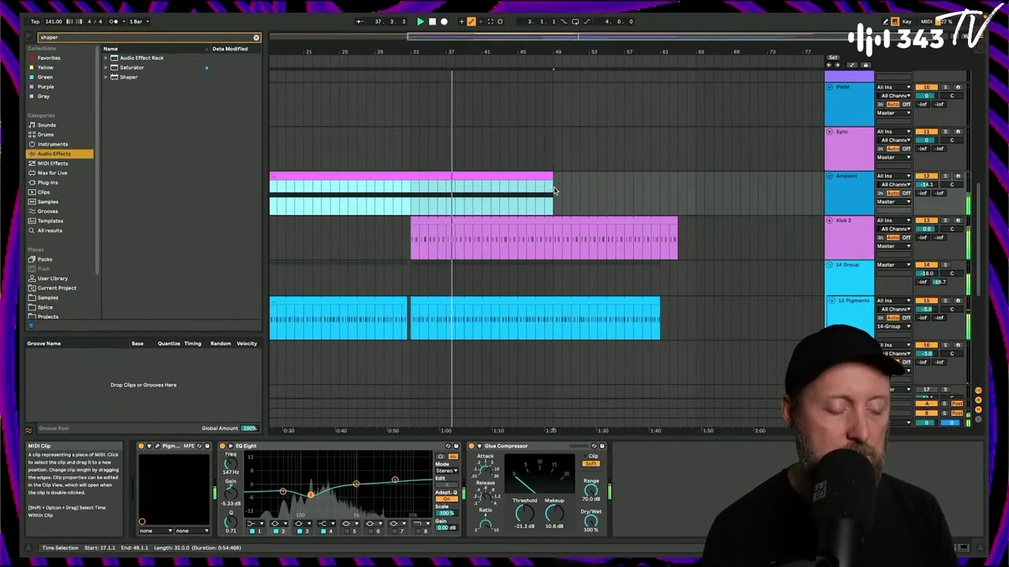
Extend the Kick 3 clip's end to about bar 68.
scroll(542, 206, down, 5)
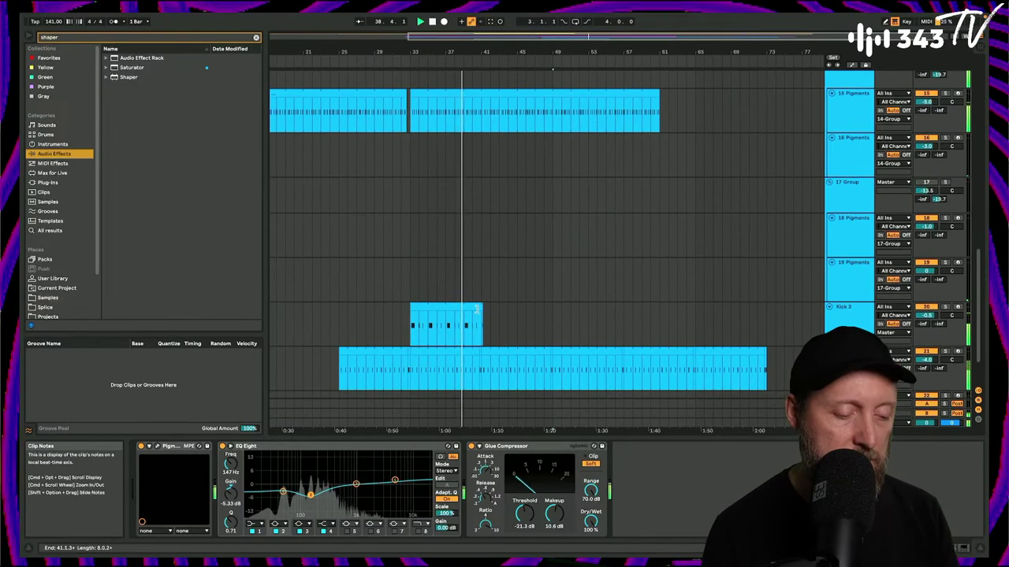
drag(482, 323, 722, 323)
right_click(723, 322)
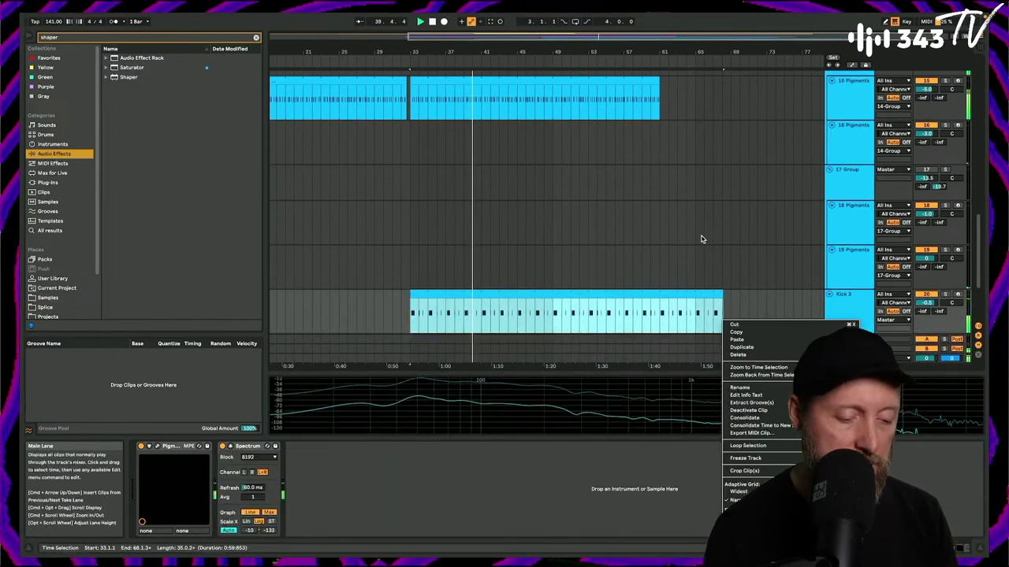
click(703, 239)
scroll(677, 232, down, 2)
Audition the 22 Pigments clip in Session View alongside the arrangement, and stop it.
key(Tab)
scroll(600, 132, right, 4)
scroll(600, 133, right, 10)
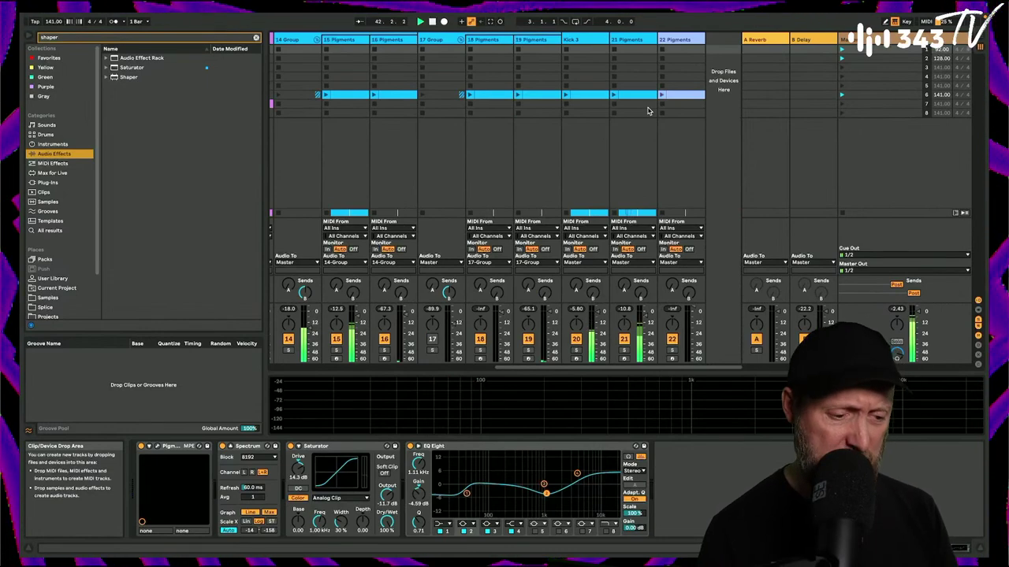
click(662, 96)
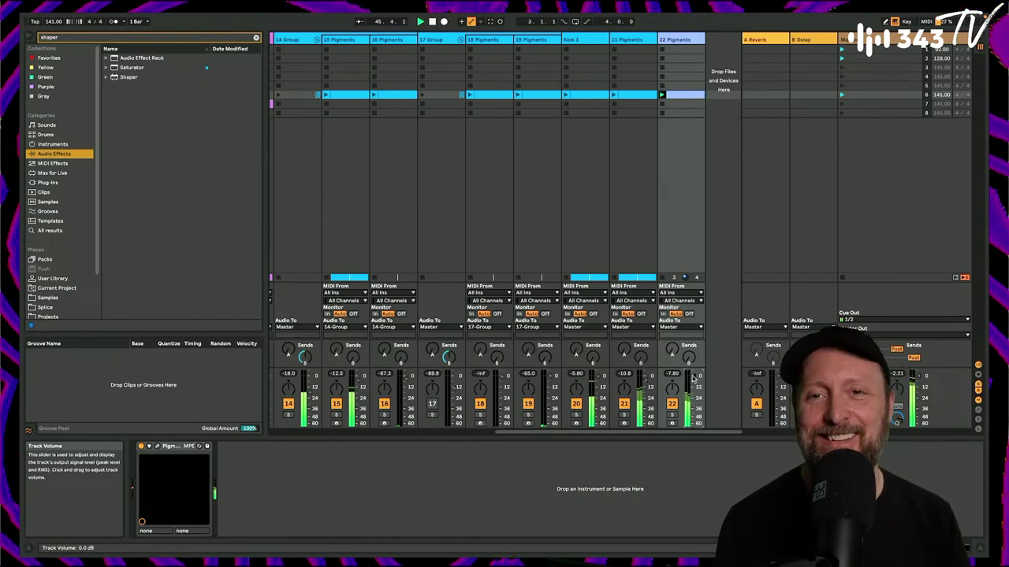
click(664, 106)
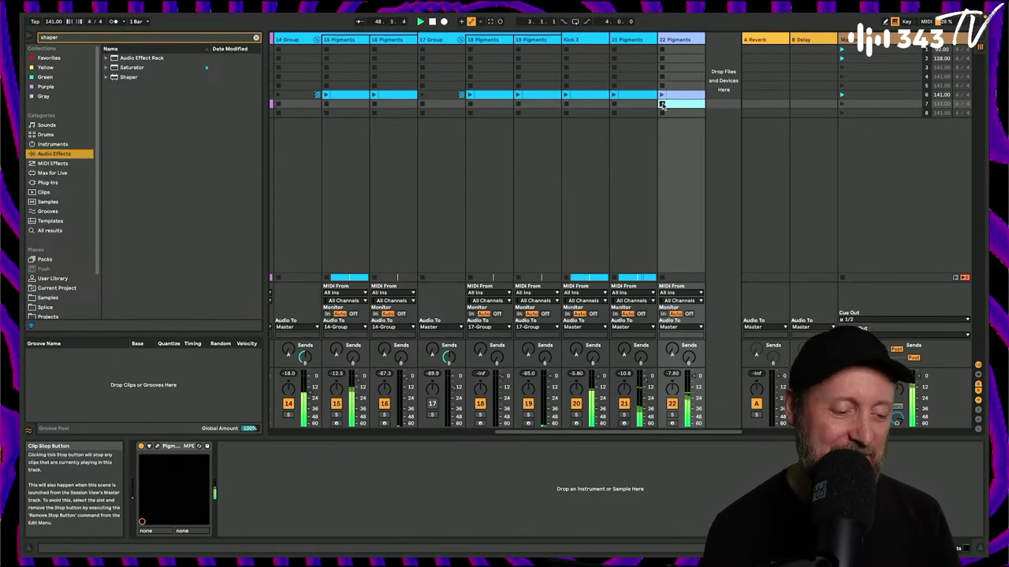
Arm the Sync track to try its sound, and arm the PWM track in its place.
scroll(664, 106, left, 6)
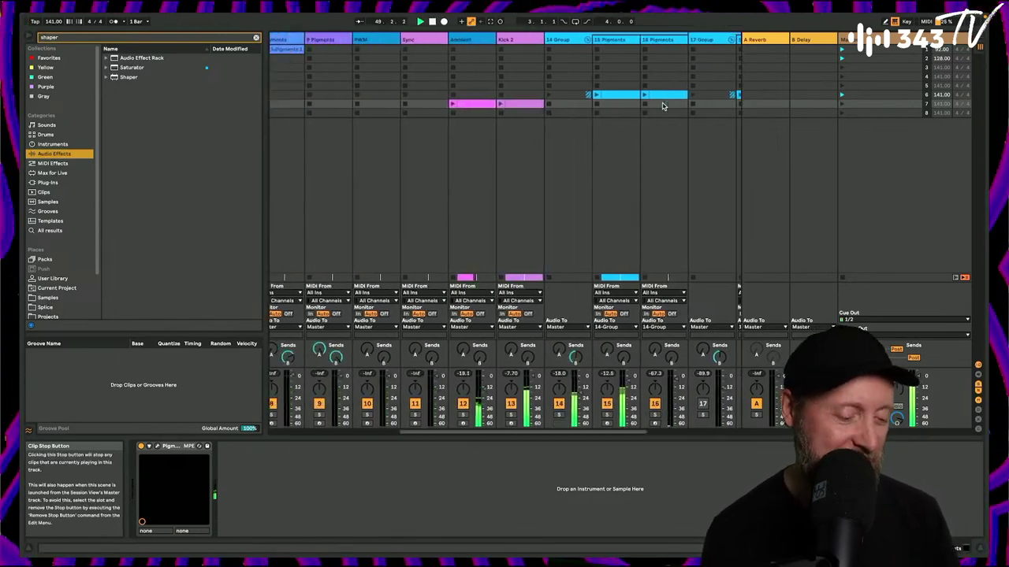
scroll(484, 117, left, 3)
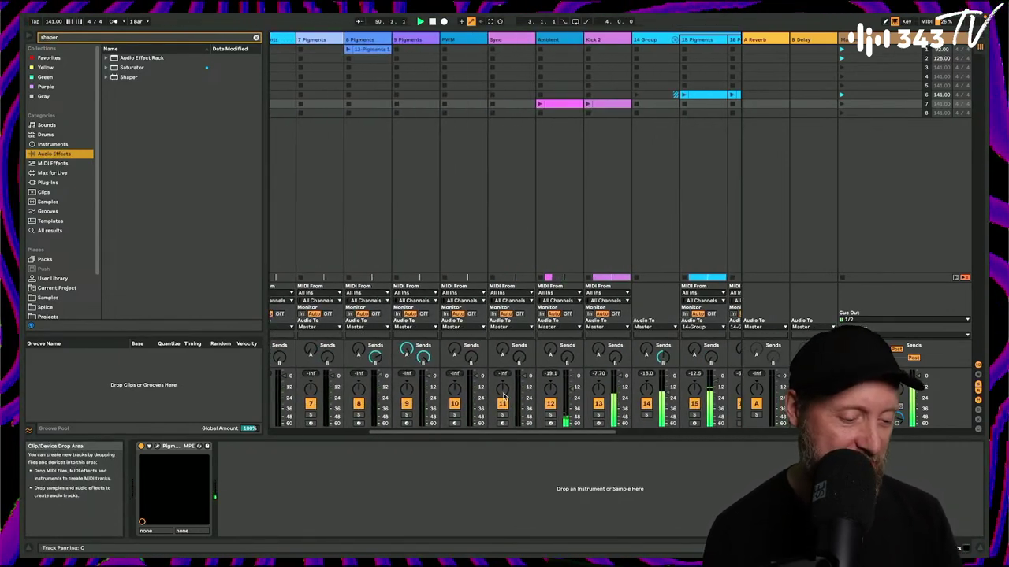
click(502, 423)
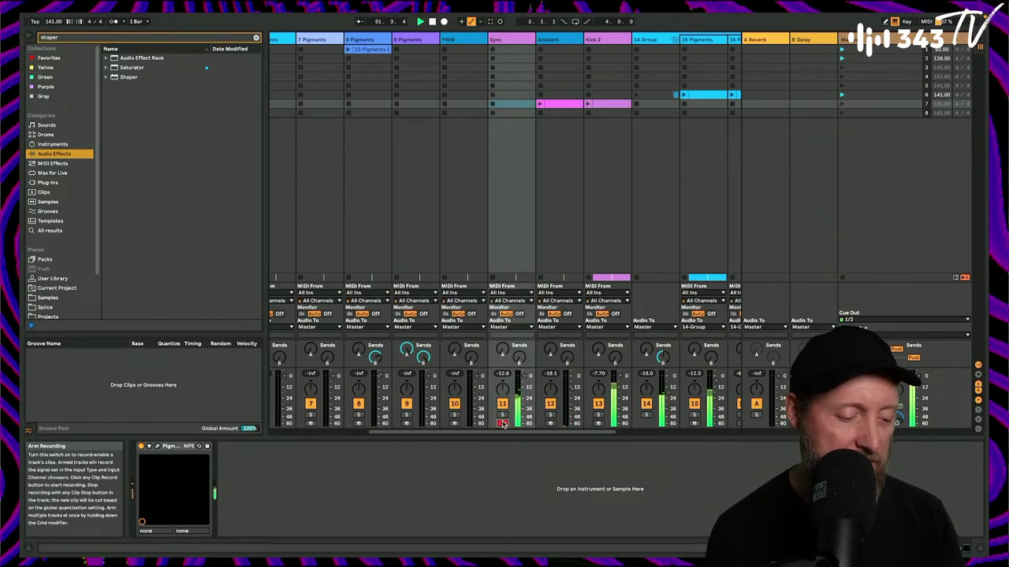
click(454, 424)
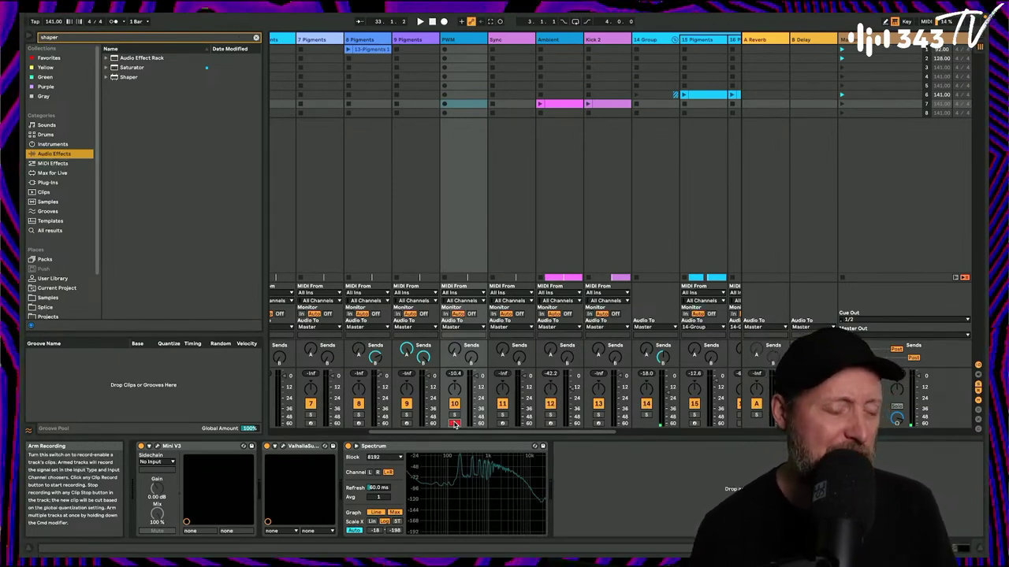
Play the arrangement from bar 1 in Arrangement View and show the device chain of the 2 Mini V3 track.
key(Tab)
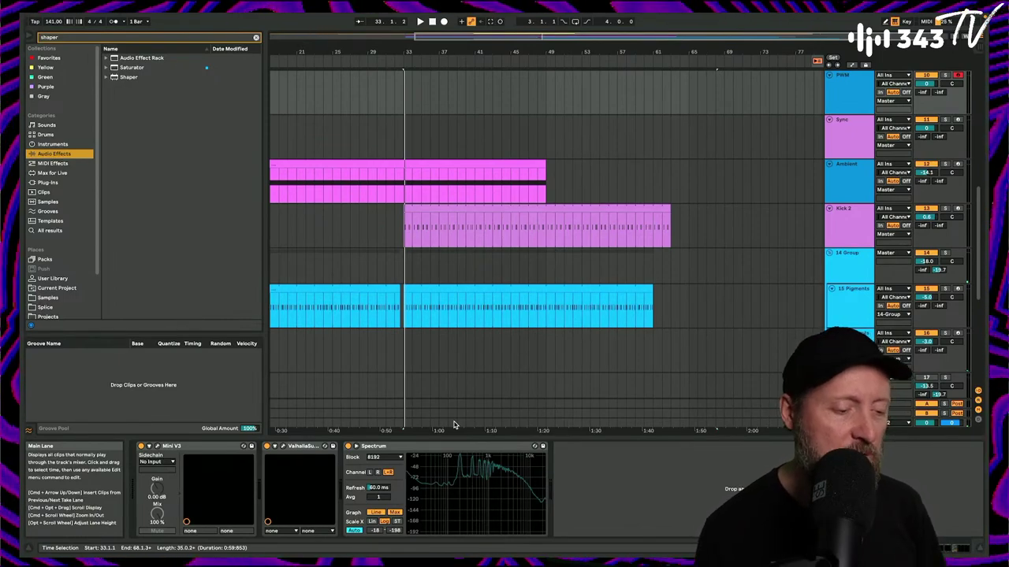
scroll(485, 336, left, 5)
scroll(478, 149, up, 3)
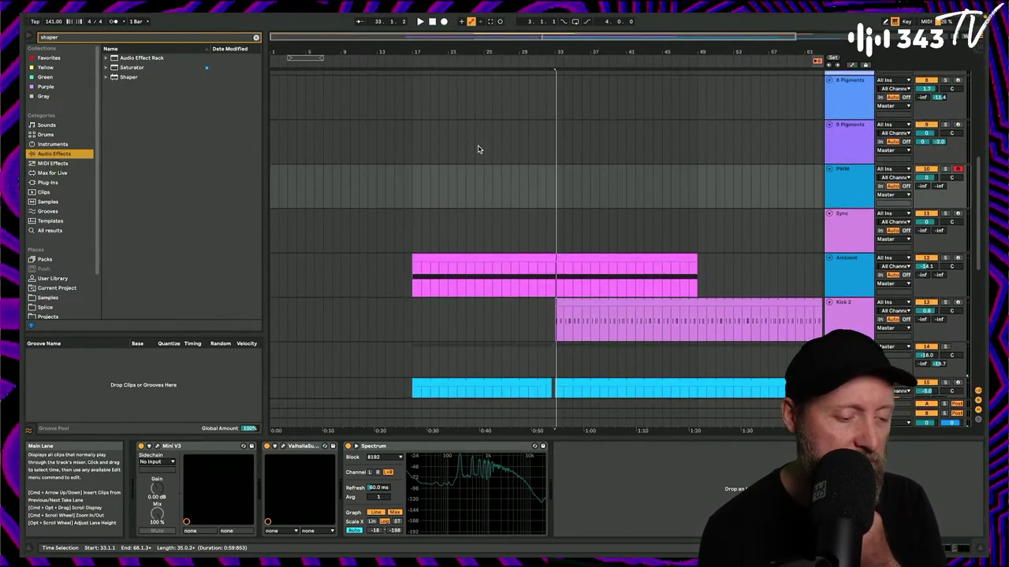
click(434, 24)
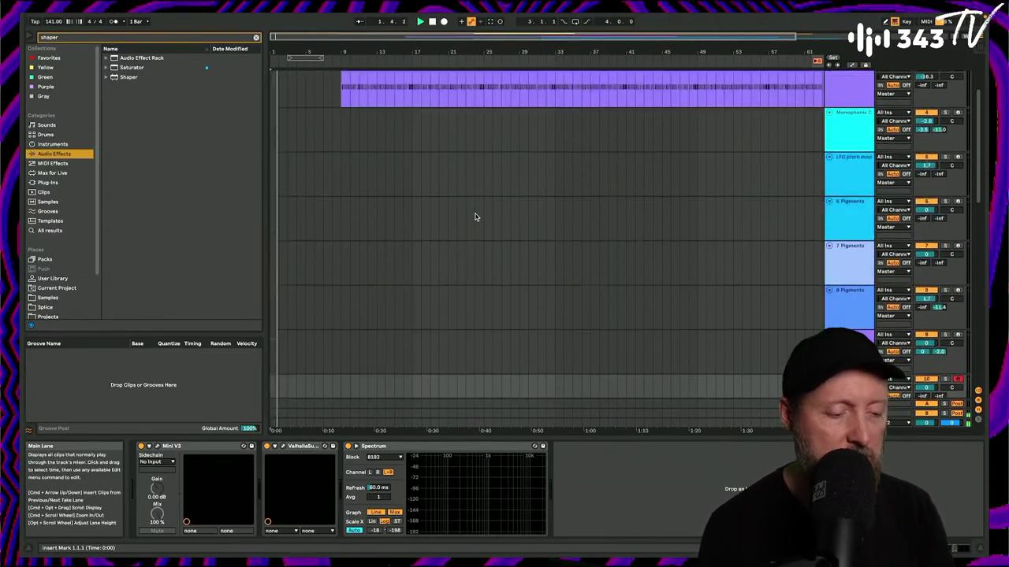
scroll(473, 213, up, 5)
scroll(475, 217, up, 2)
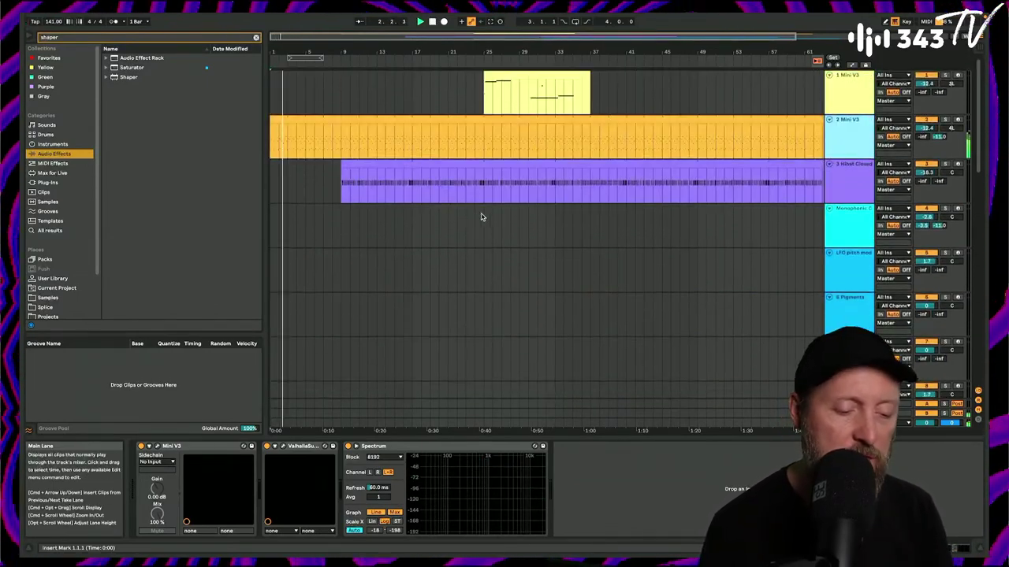
click(860, 139)
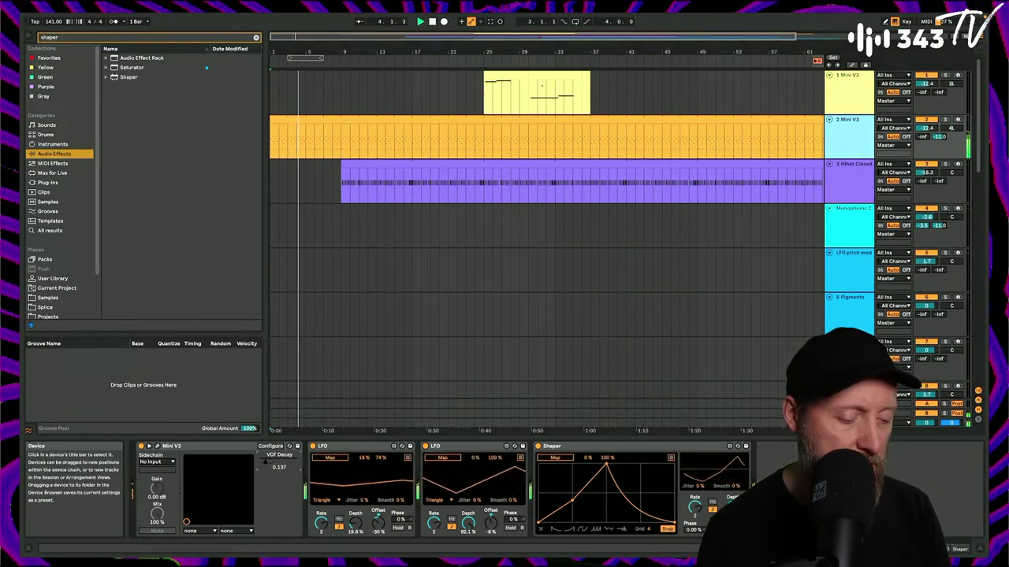
Reset playback to the start and record a pass into the Arrangement to about bar 65.
click(432, 22)
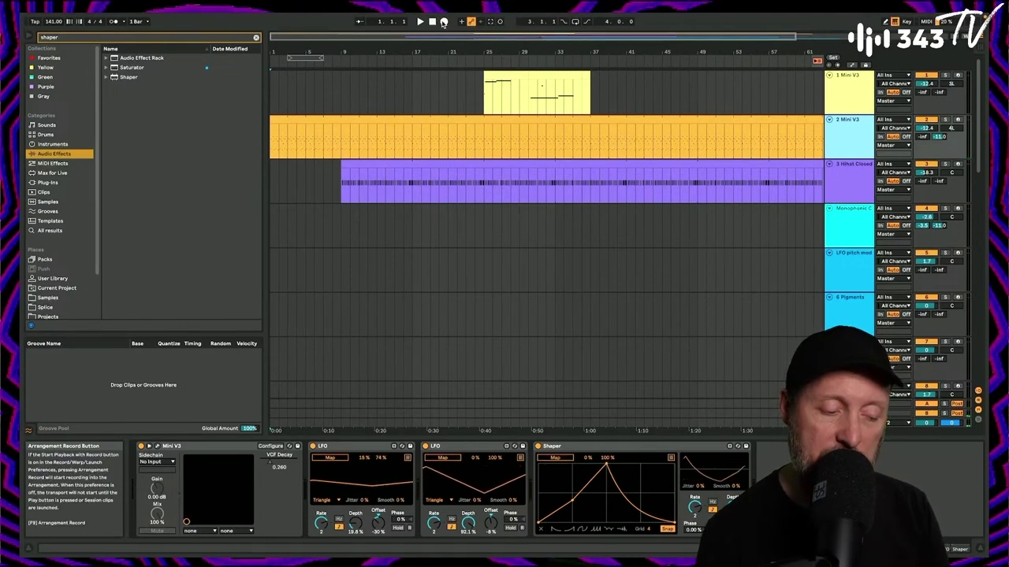
click(444, 22)
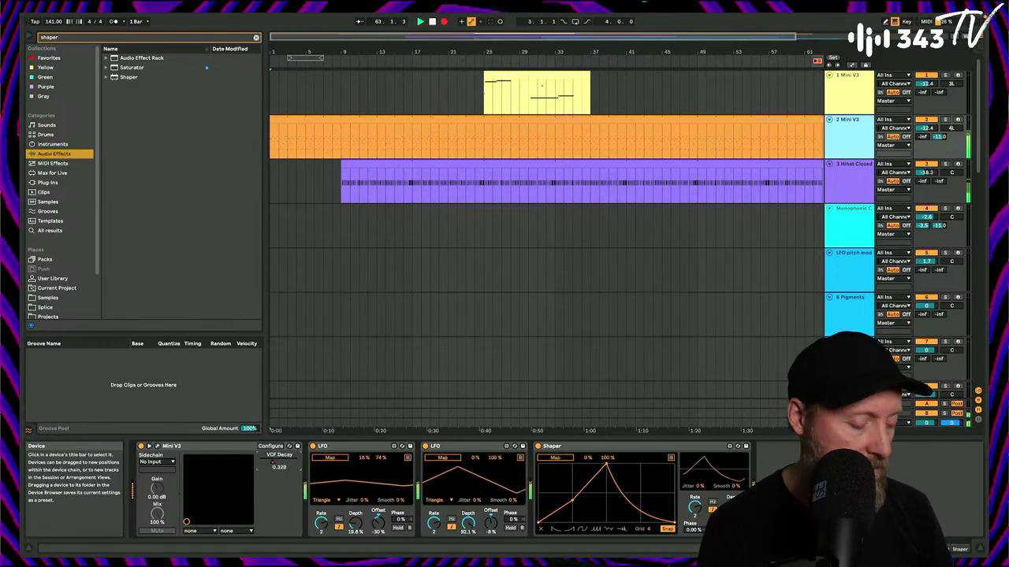
Audition the 2 Mini V3 clip in scene 3 of Session View and show its notes.
key(Tab)
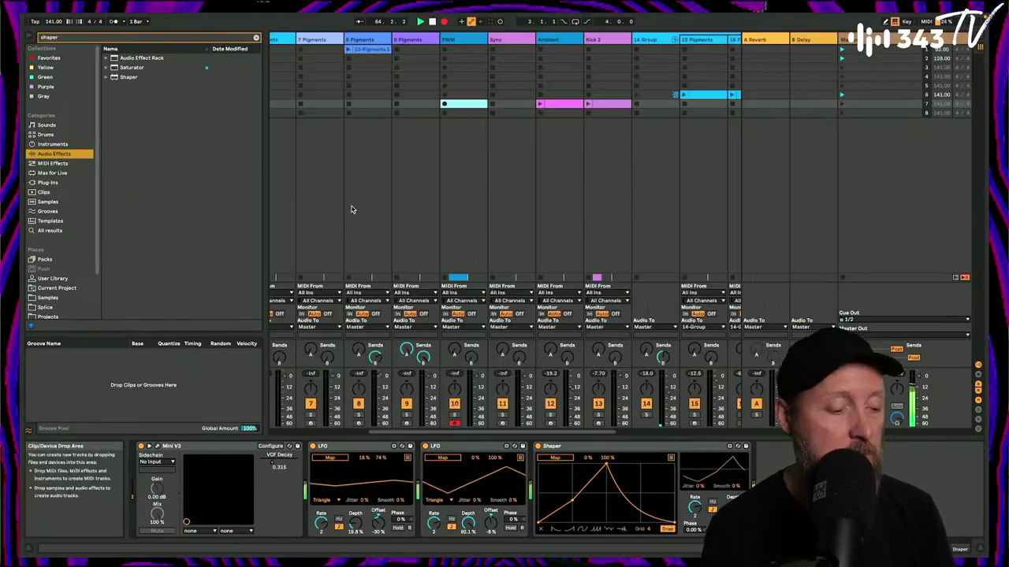
click(312, 68)
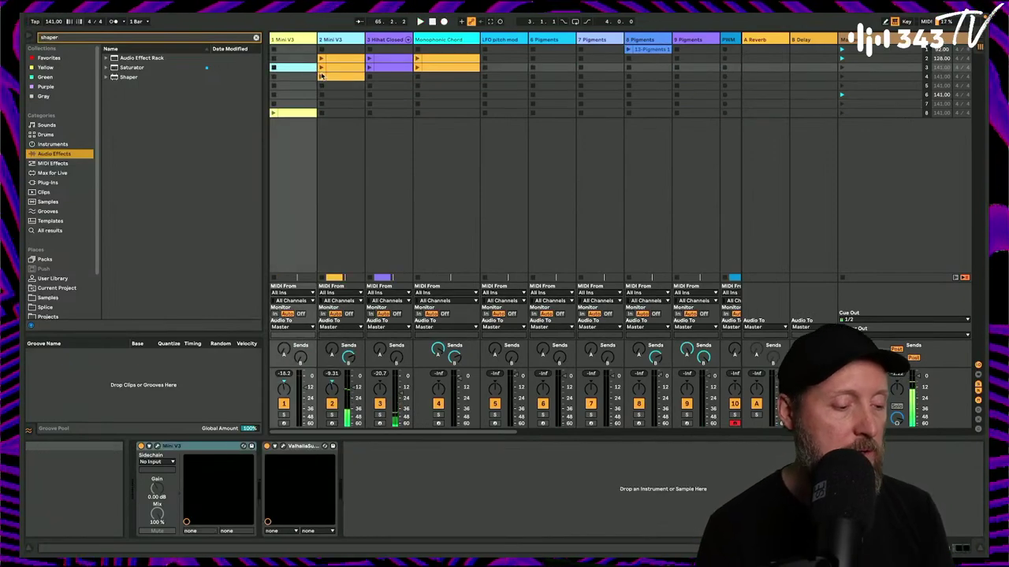
click(321, 68)
click(337, 84)
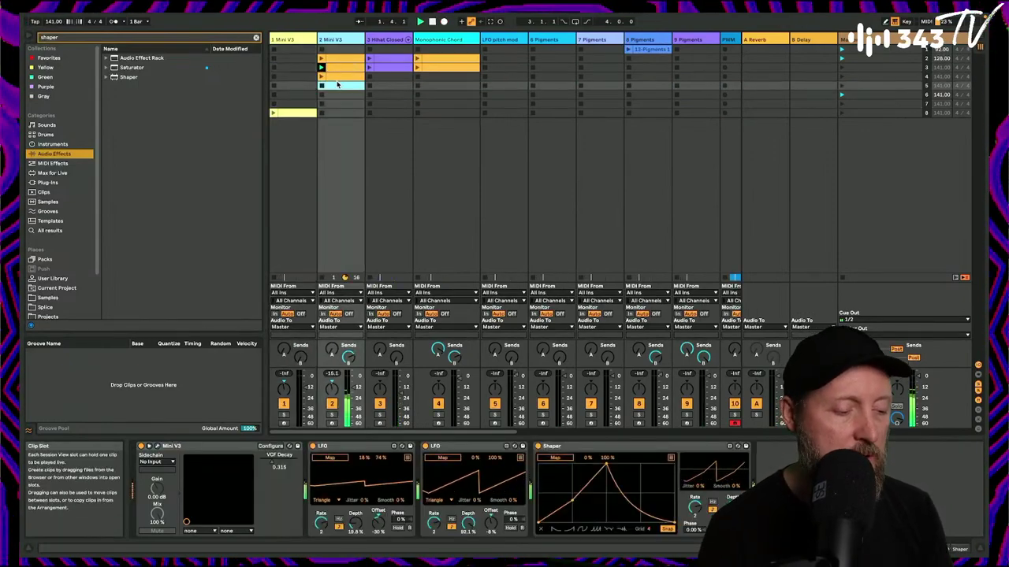
click(335, 72)
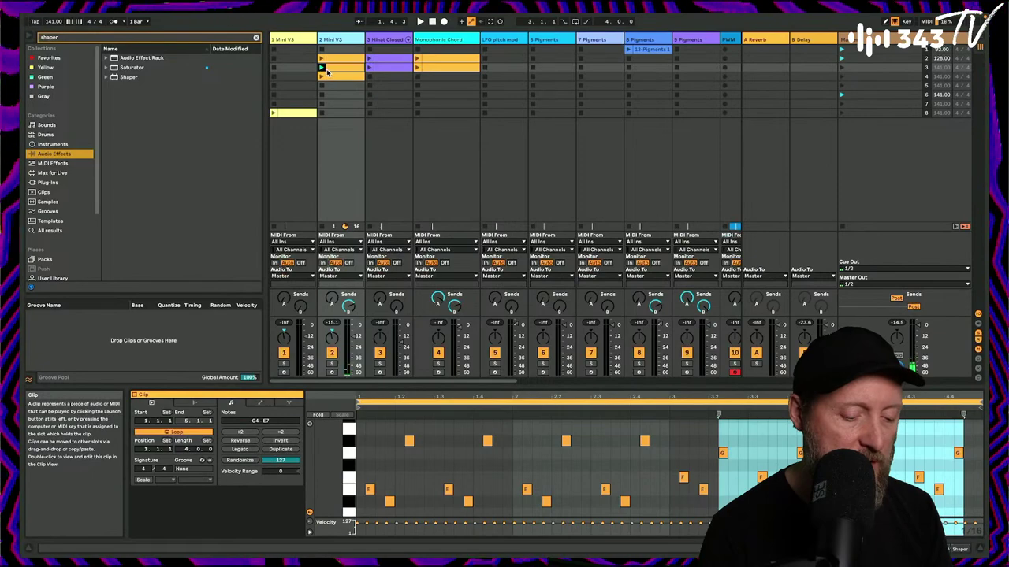
click(321, 69)
Return 2 Mini V3 to Arrangement playback, place its scene 3 Session clip at bar 65, and play it.
key(Tab)
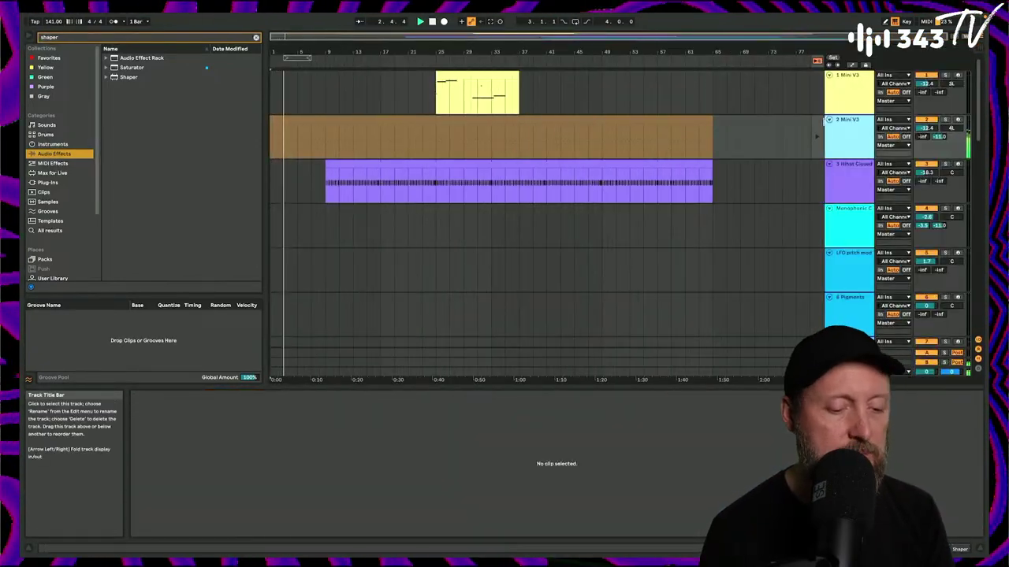
click(816, 137)
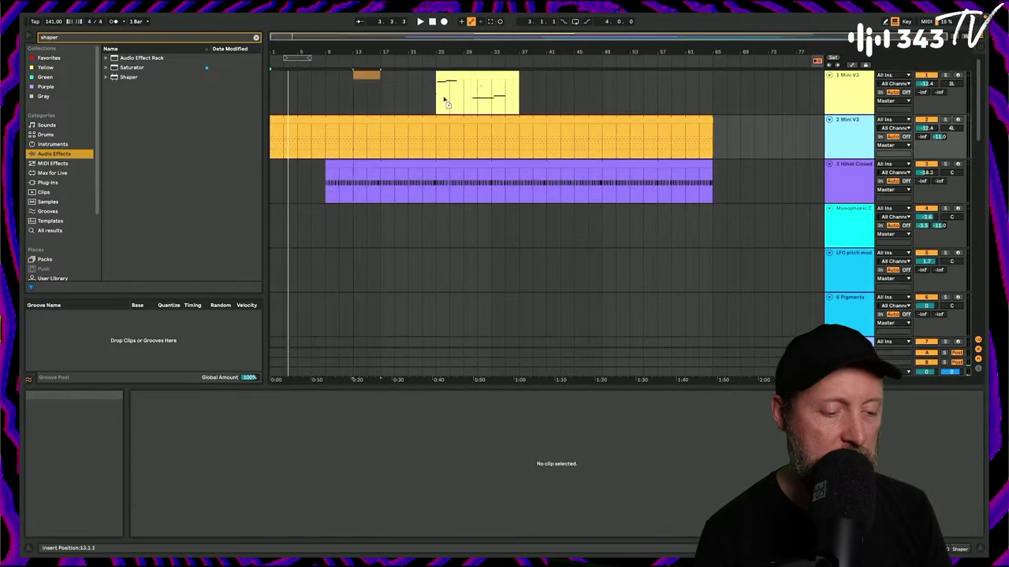
drag(444, 100, 717, 127)
key(space)
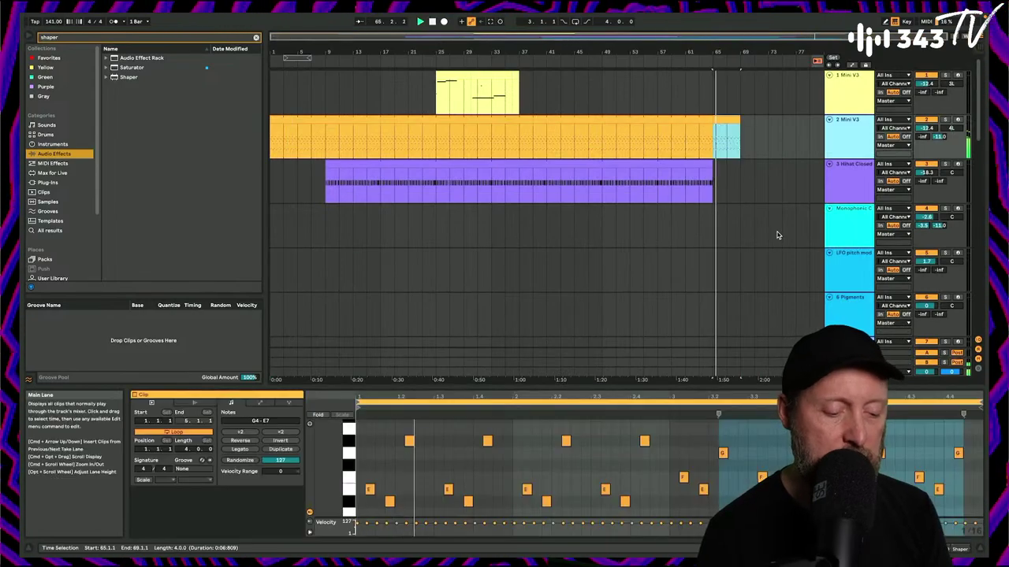
Extend the new 2 Mini V3 clip at bar 65 to end at 76.2.1.
drag(712, 52, 572, 252)
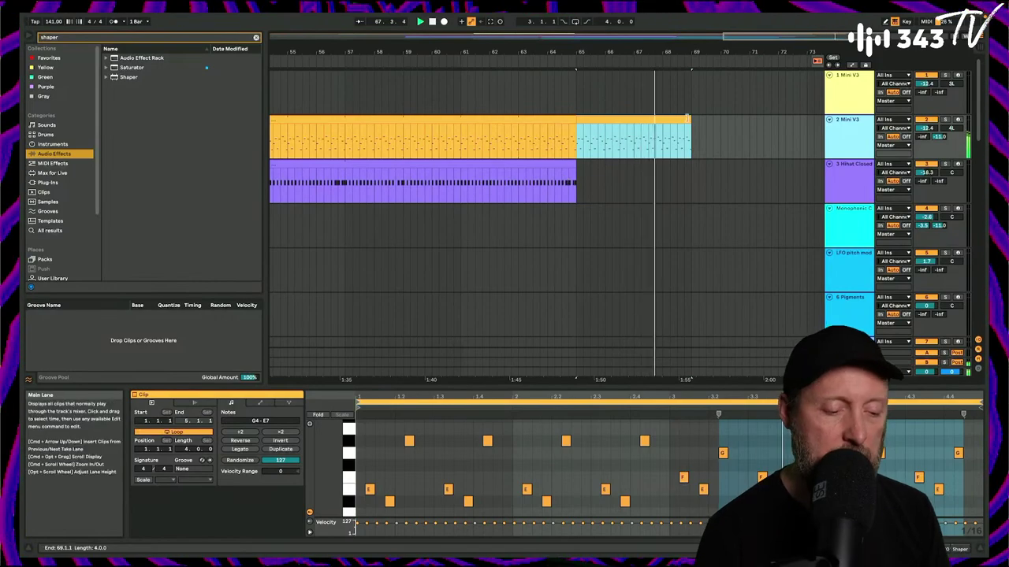
drag(689, 118, 890, 127)
key(minus)
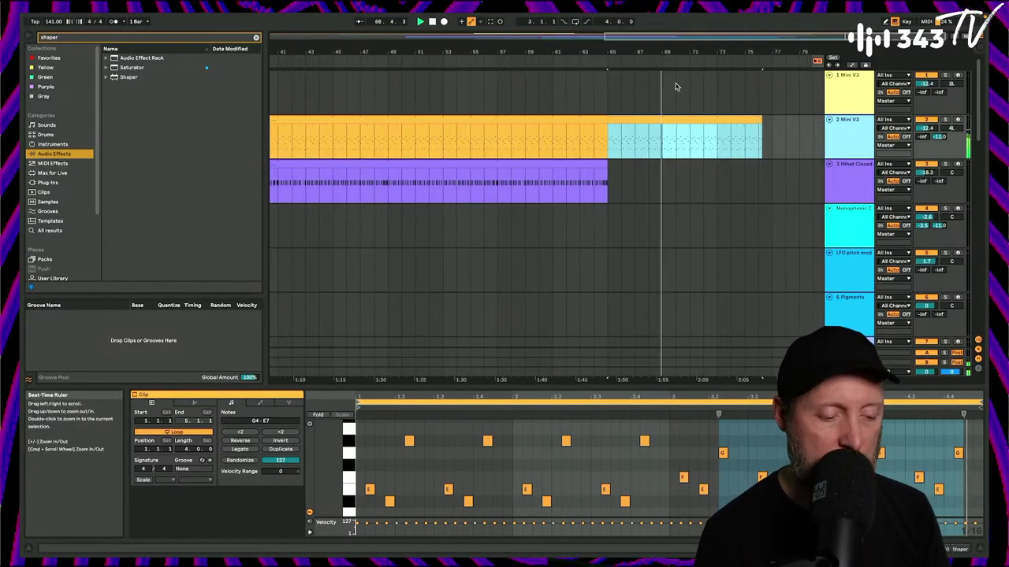
Color the 2 Mini V3 clip at bar 65 dark orange and play the arrangement from about bar 62.
right_click(710, 122)
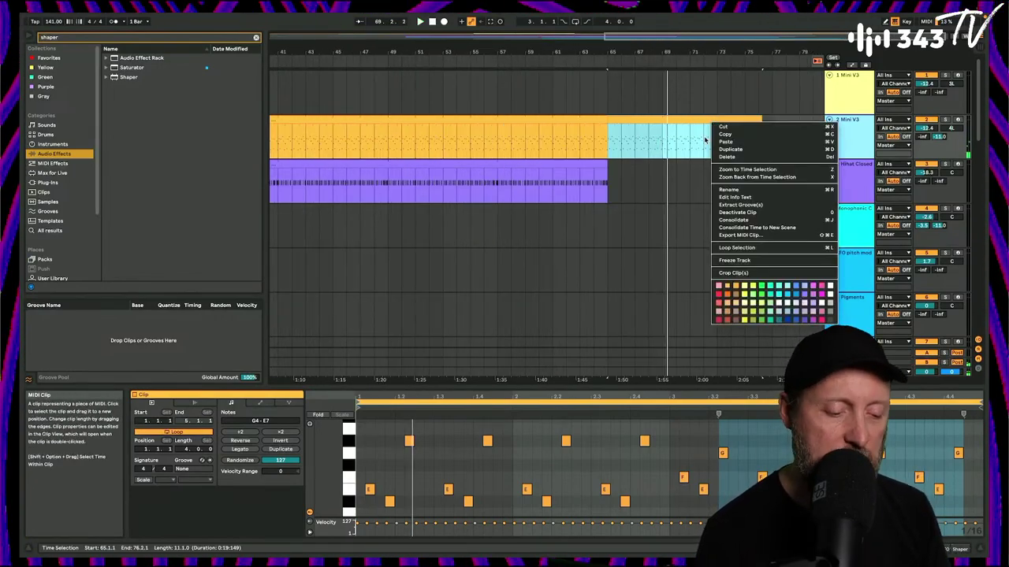
click(727, 287)
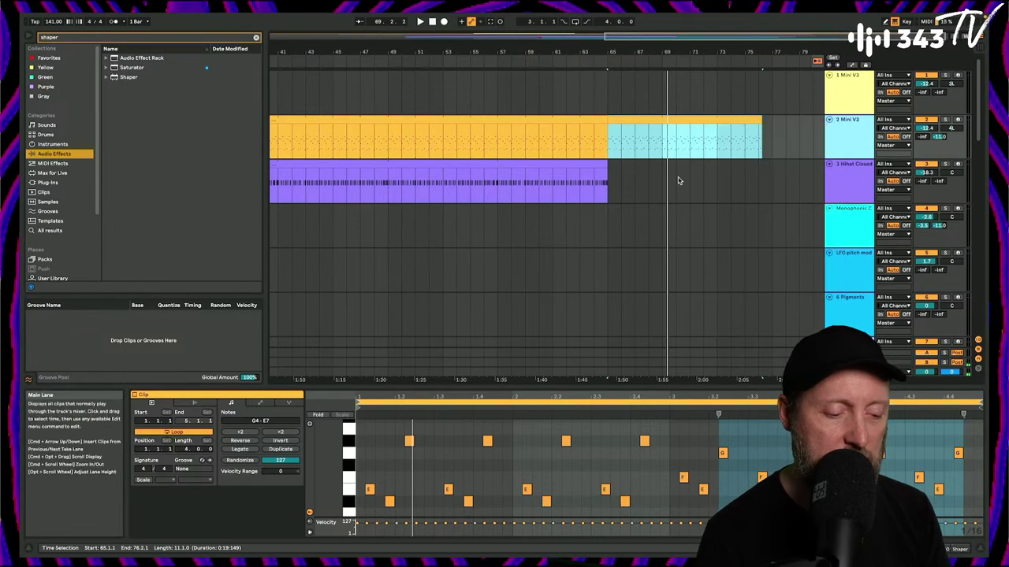
right_click(664, 120)
click(678, 296)
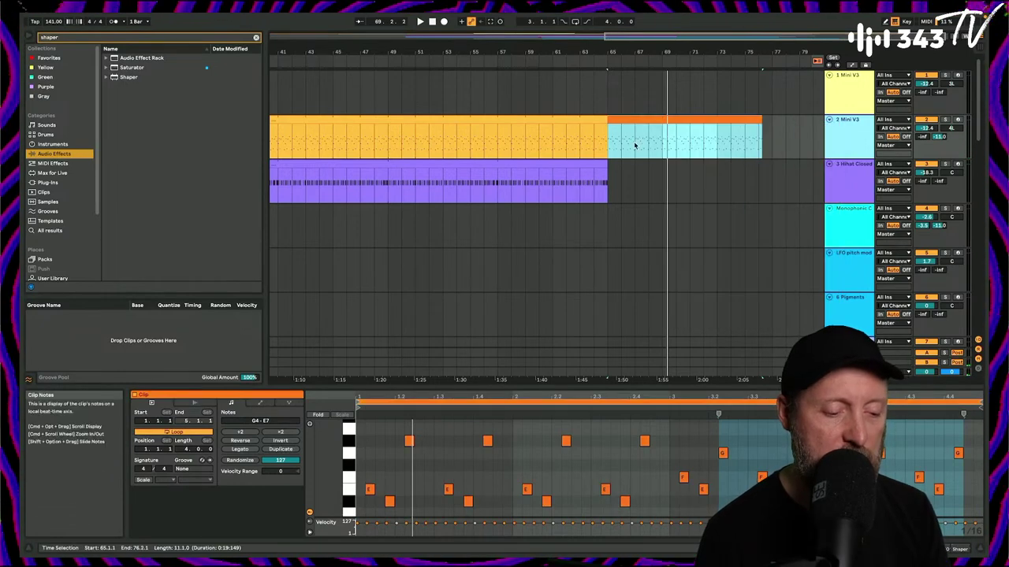
click(573, 62)
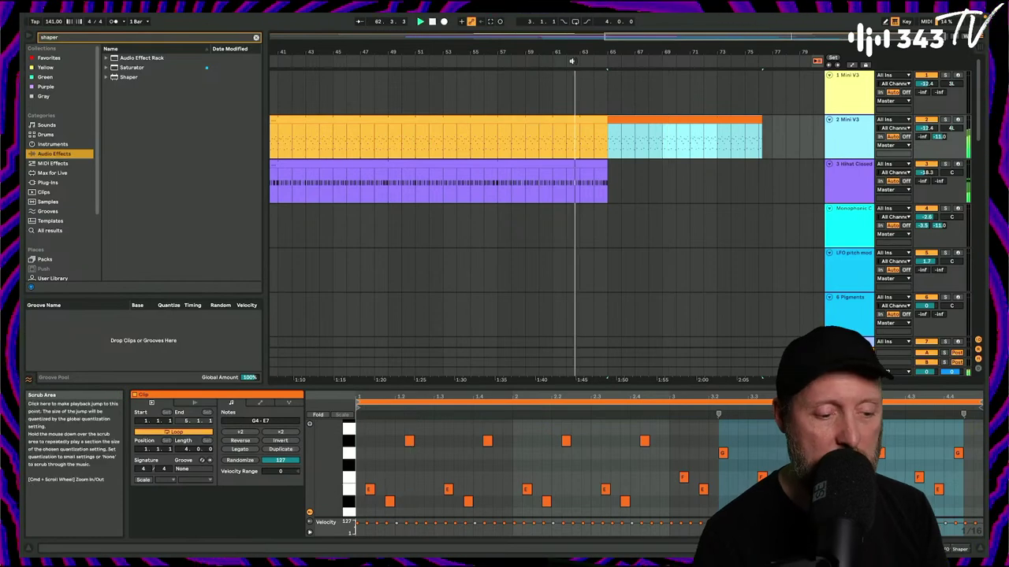
drag(682, 52, 733, 52)
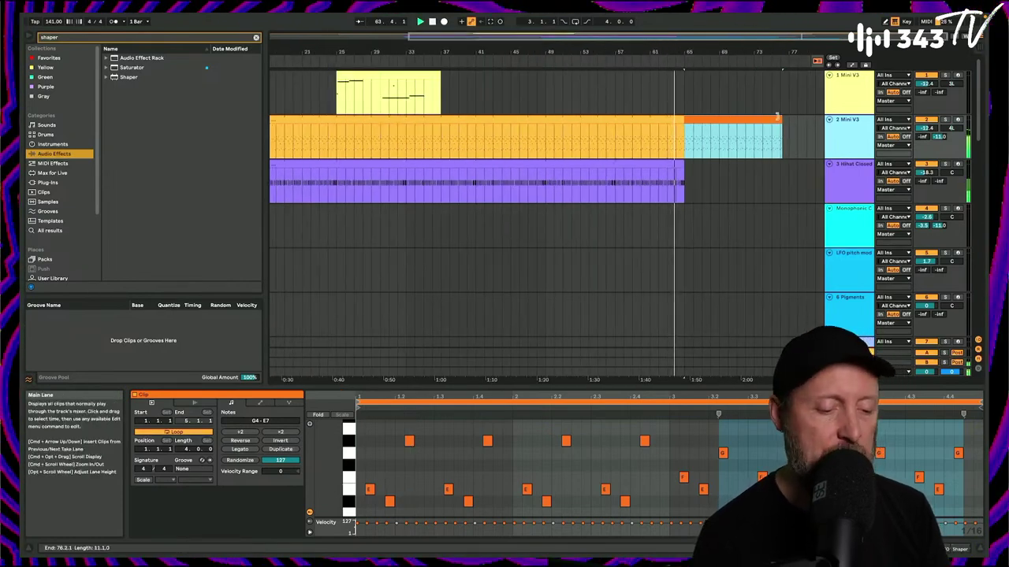
Extend the dark orange 2 Mini V3 clip to end at 82.2.1 and play the arrangement from 26.1.1.
drag(779, 119, 836, 119)
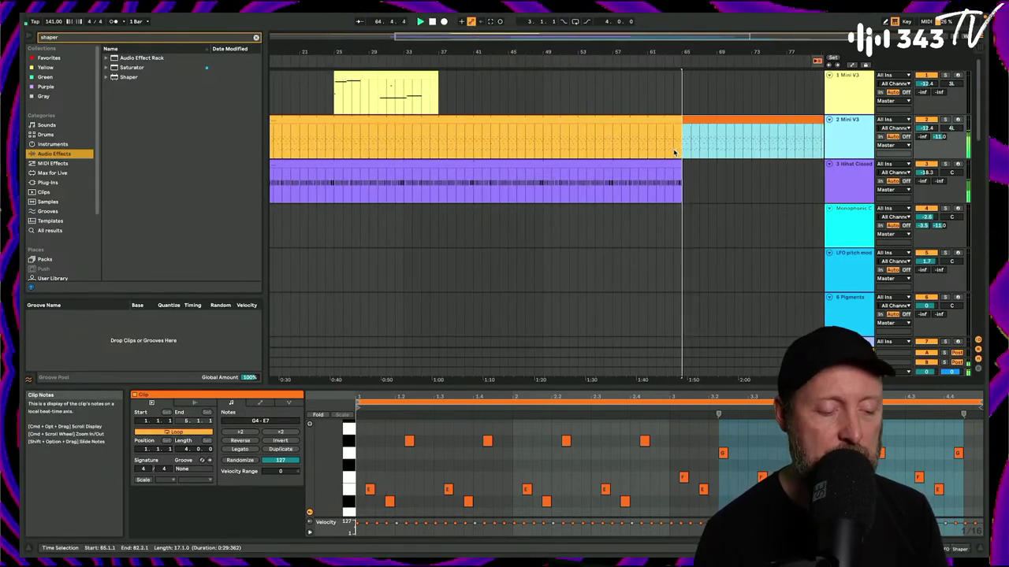
key(space)
click(333, 98)
key(space)
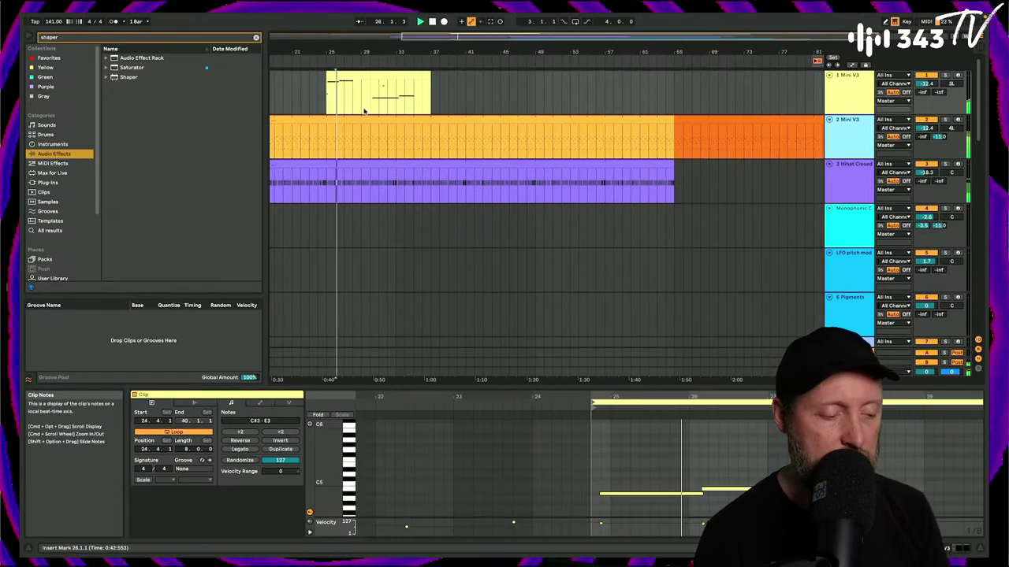
Extend the 15 Pigments and Kick 2 clips that start at bar 33 so that both end at 65.1.1.
scroll(374, 112, down, 10)
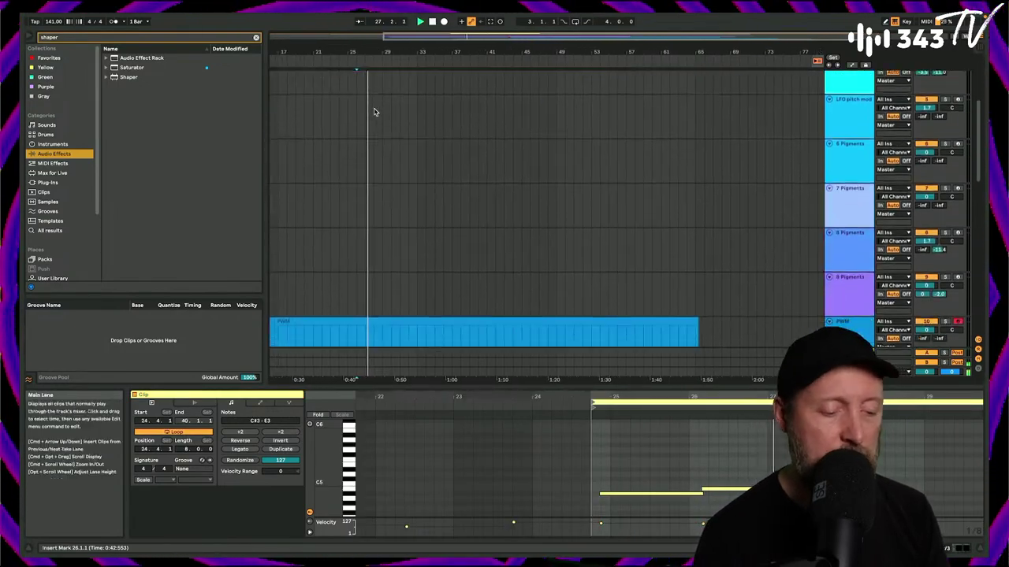
scroll(374, 110, up, 5)
scroll(374, 110, right, 3)
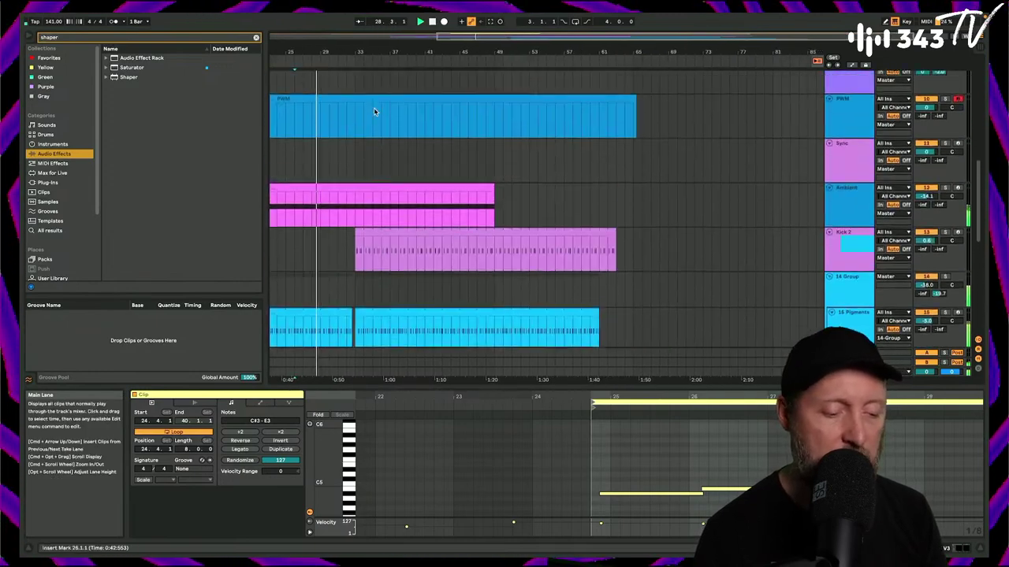
scroll(373, 112, down, 7)
scroll(383, 111, up, 3)
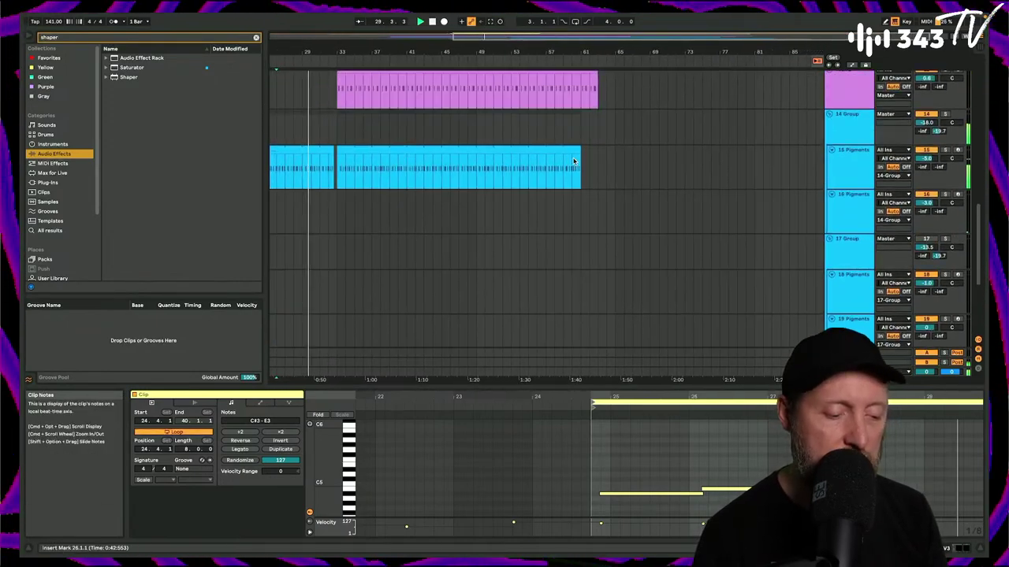
drag(580, 155, 616, 153)
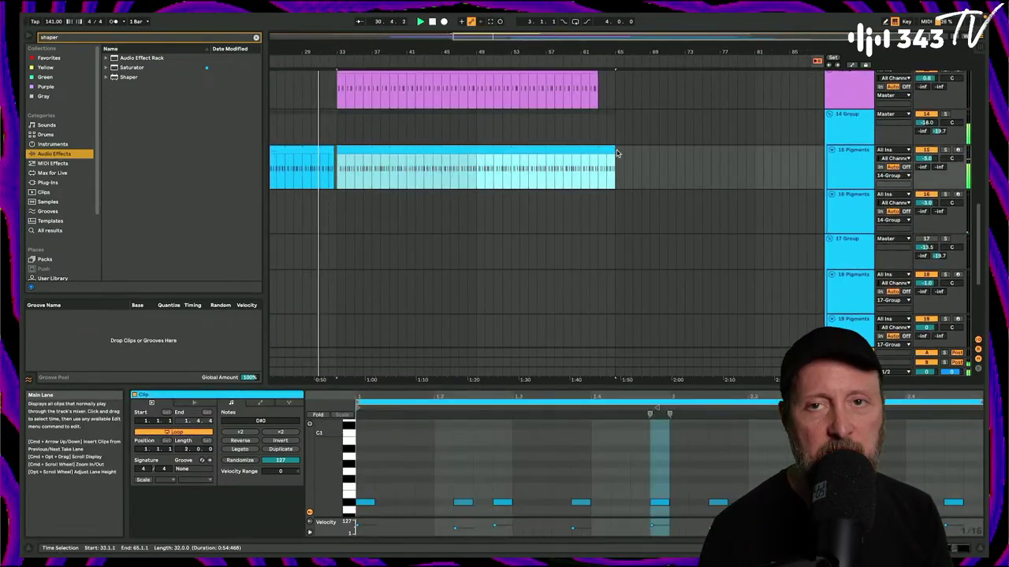
scroll(611, 146, up, 2)
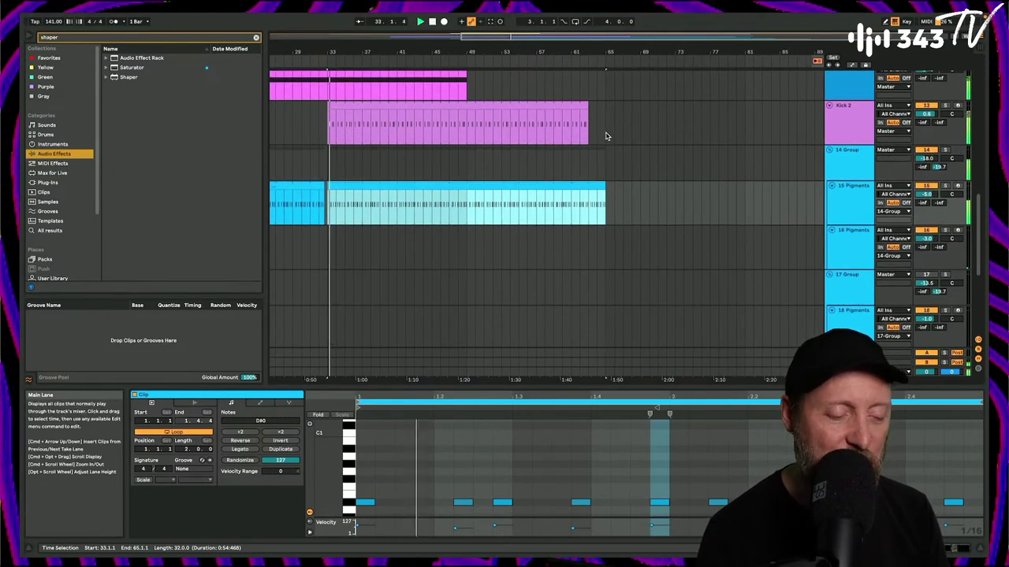
drag(589, 108, 606, 108)
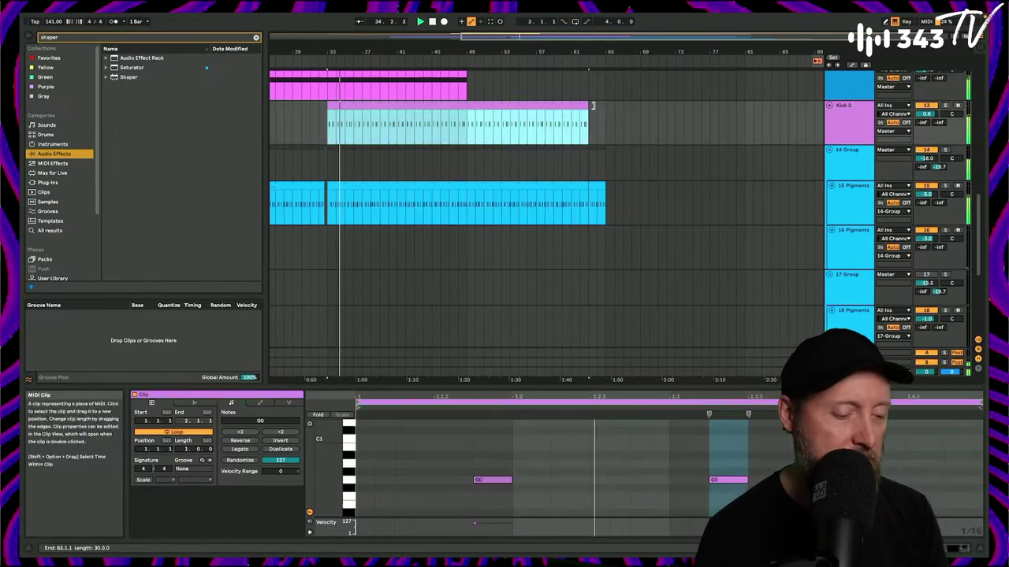
Record into the Arrangement from about bar 40, launching and stopping the scene 2 Monophonic Chord clip in short bursts.
scroll(593, 118, up, 3)
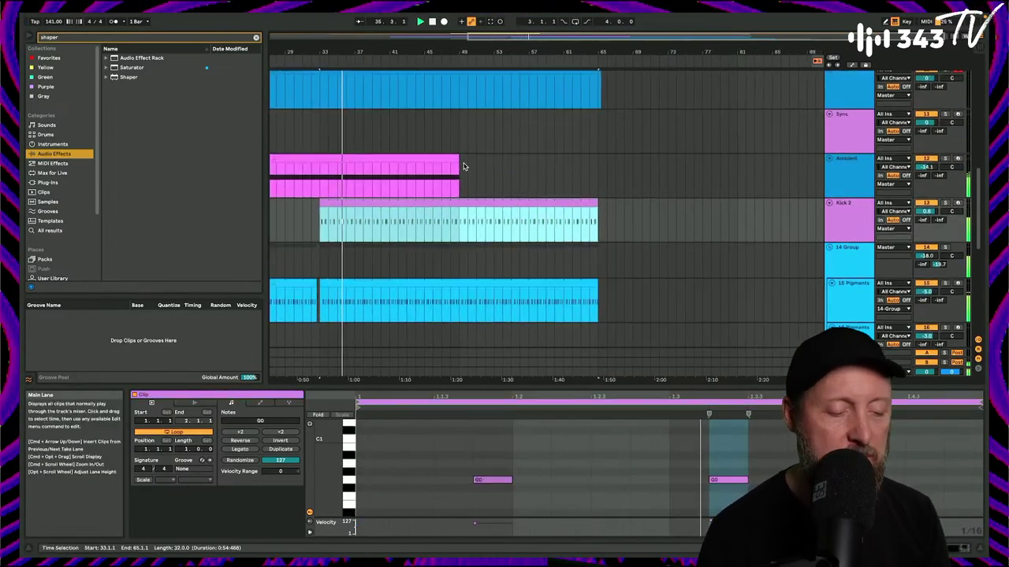
scroll(473, 150, down, 6)
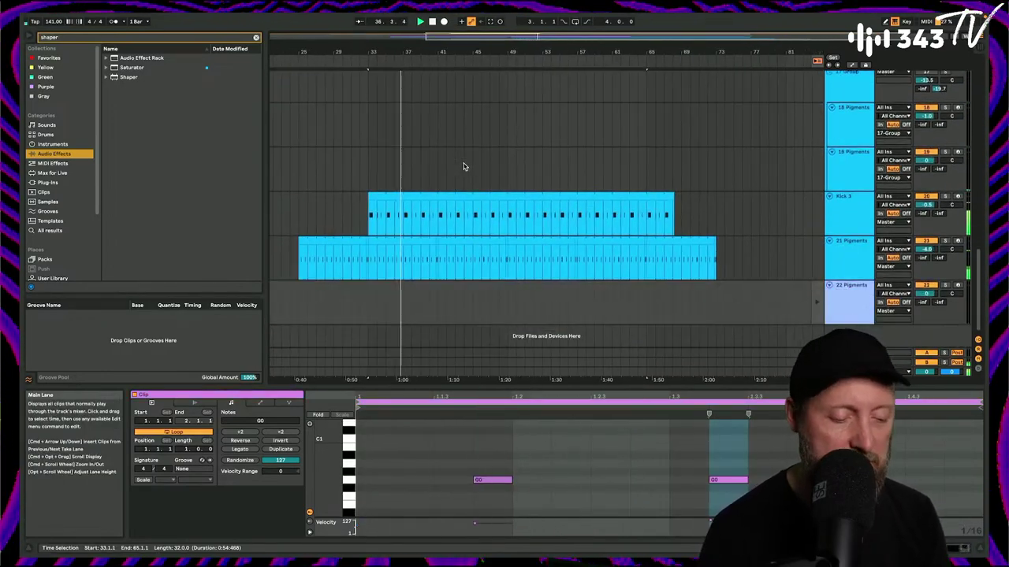
scroll(463, 167, up, 10)
scroll(463, 167, up, 4)
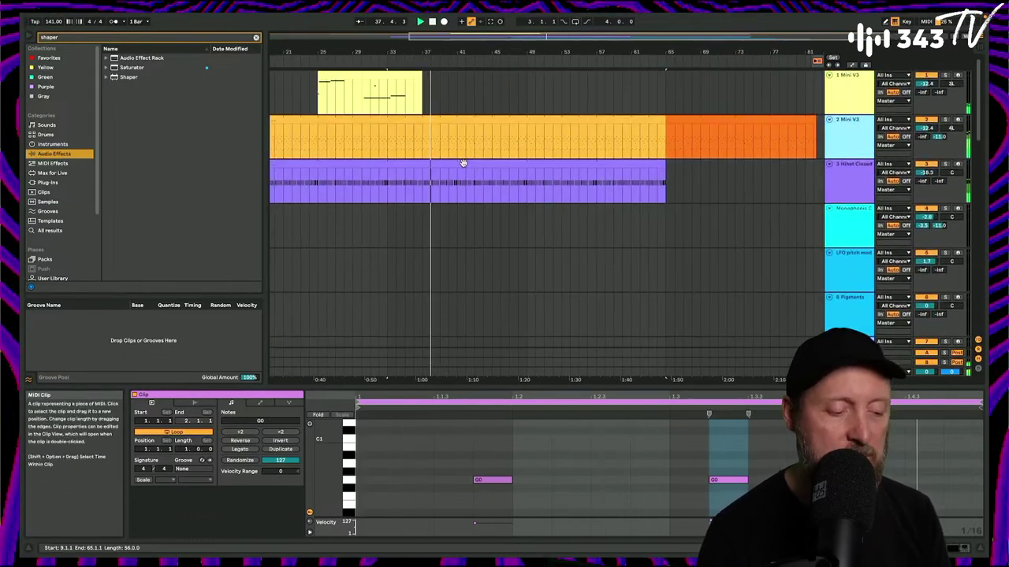
key(Tab)
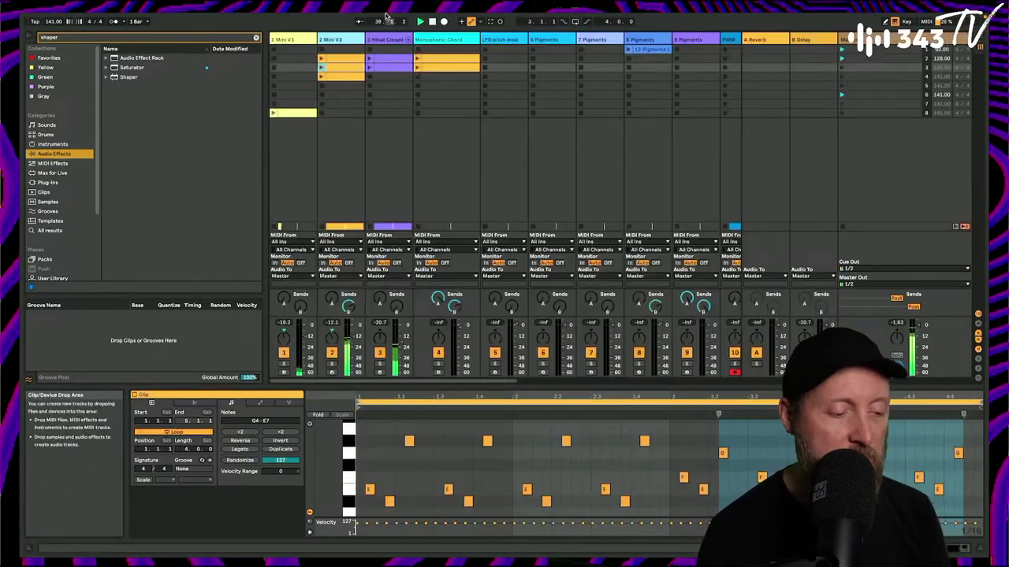
click(445, 62)
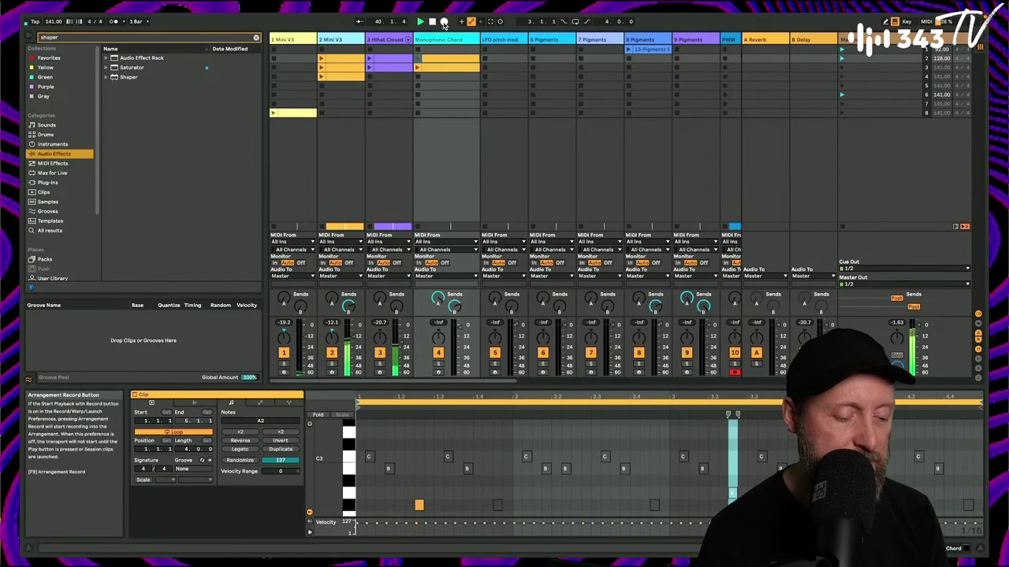
click(419, 63)
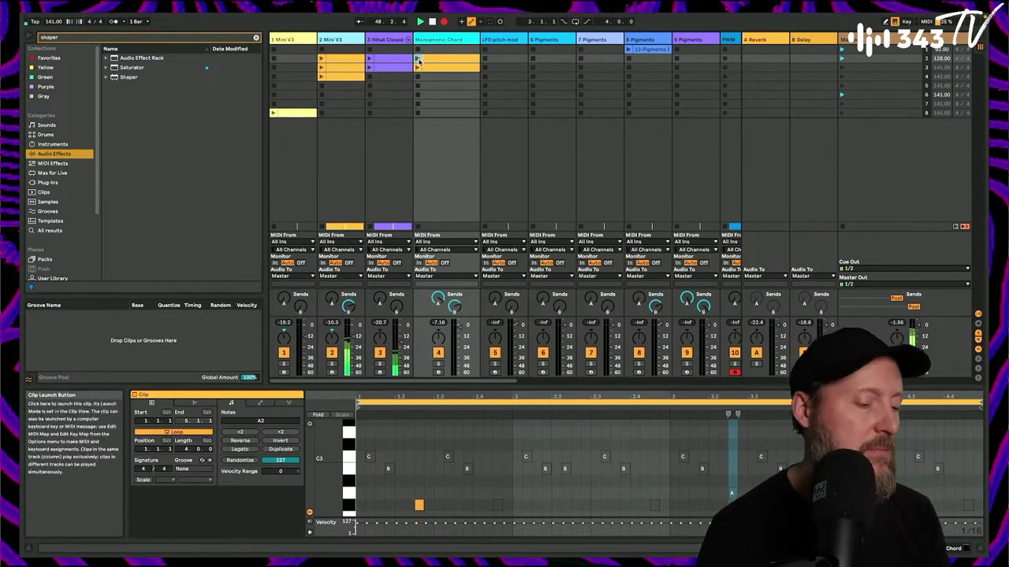
click(418, 60)
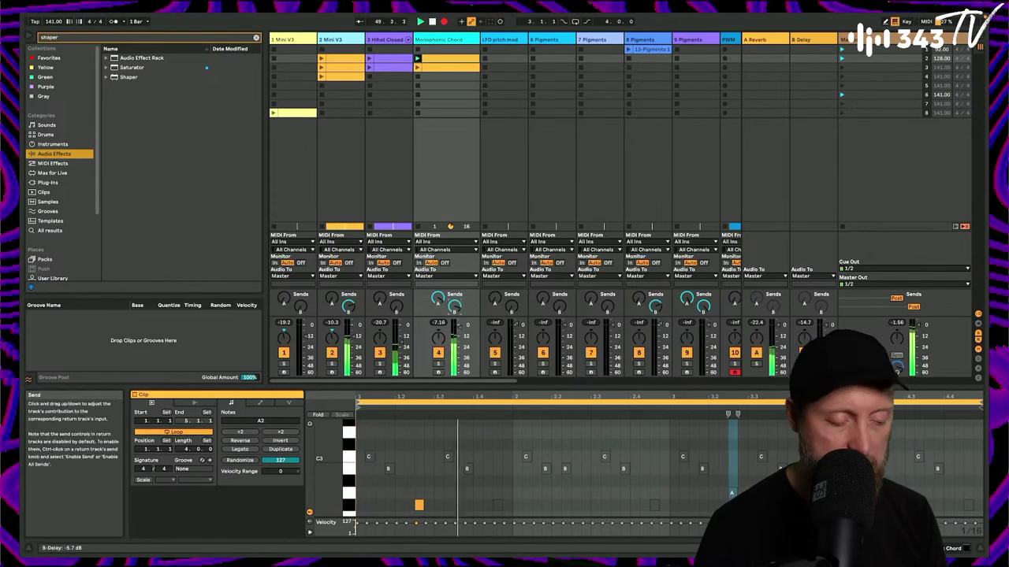
click(417, 81)
While recording, launch the scene 8 clip of 1 Mini V3 at bar 59 and the scene 3 Monophonic Chord clip at bar 65.
click(274, 112)
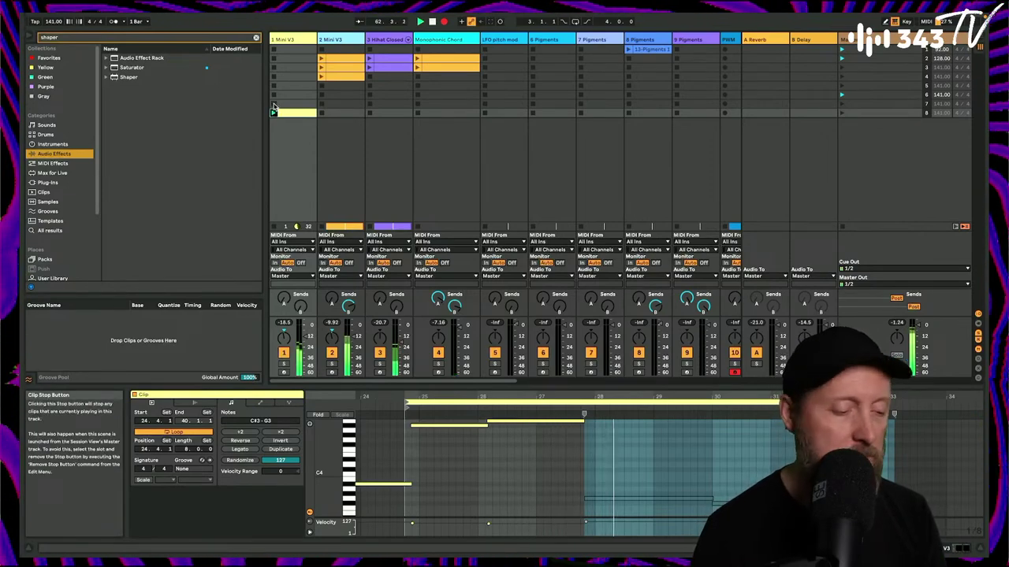
click(420, 69)
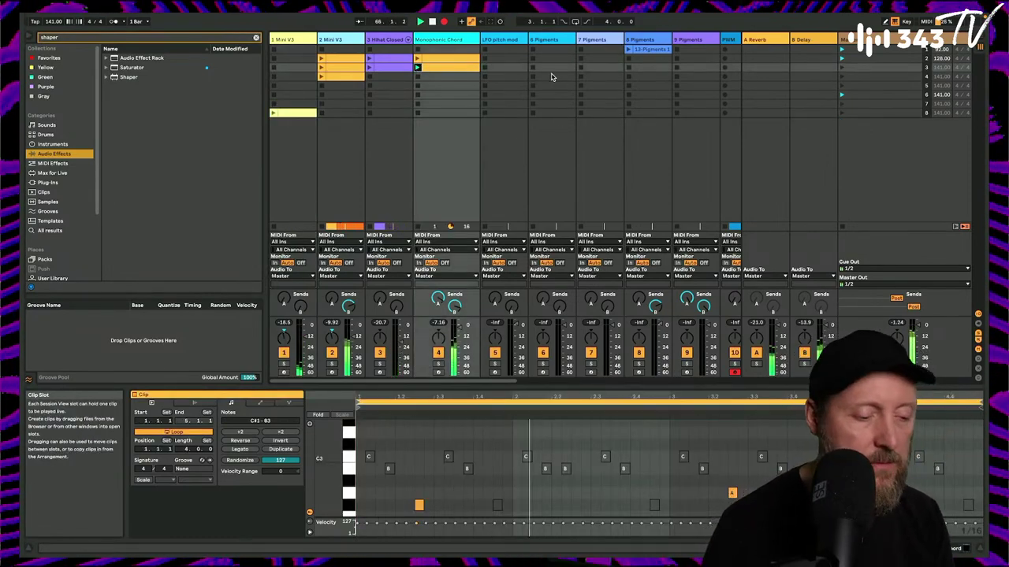
scroll(552, 77, right, 5)
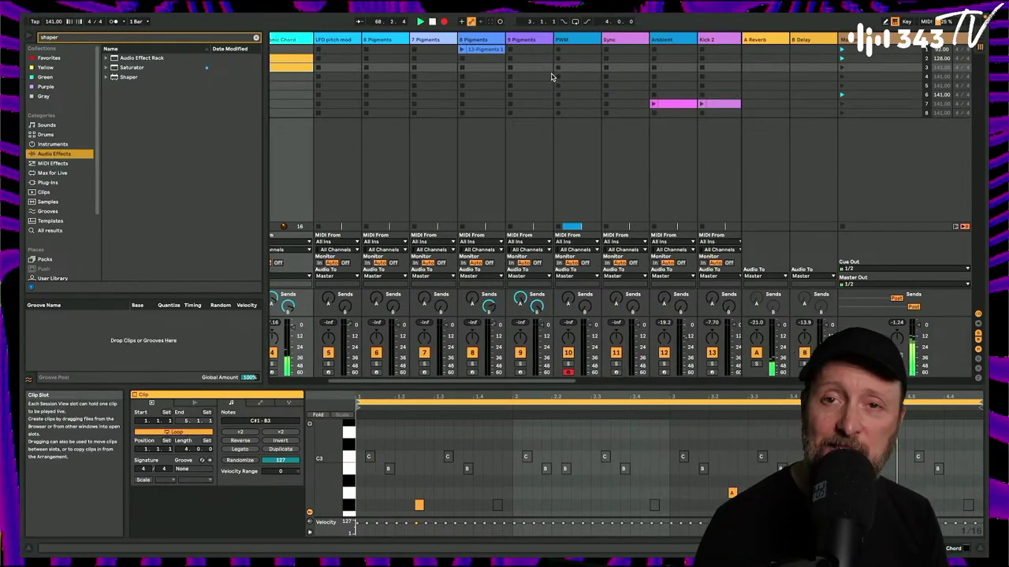
scroll(529, 77, left, 1)
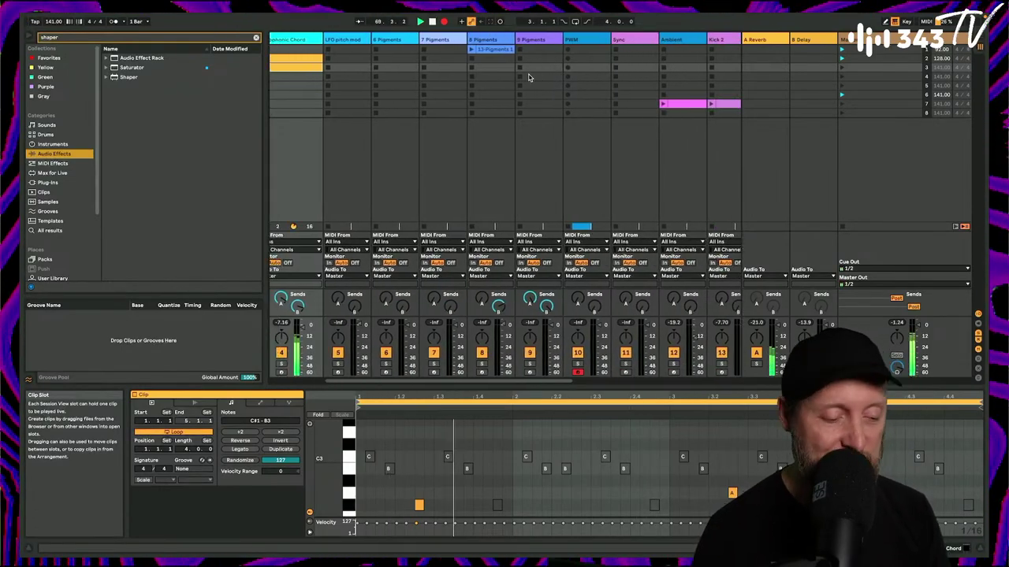
Try to extend the 3 Hihat Closed clip in the Arrangement to end at 82.1.1.
key(Tab)
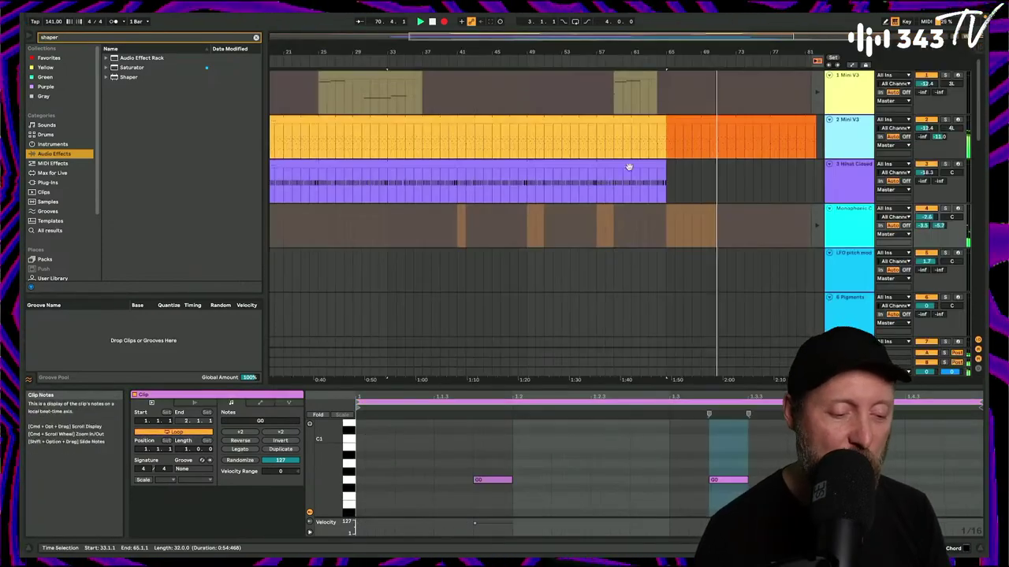
scroll(668, 165, right, 2)
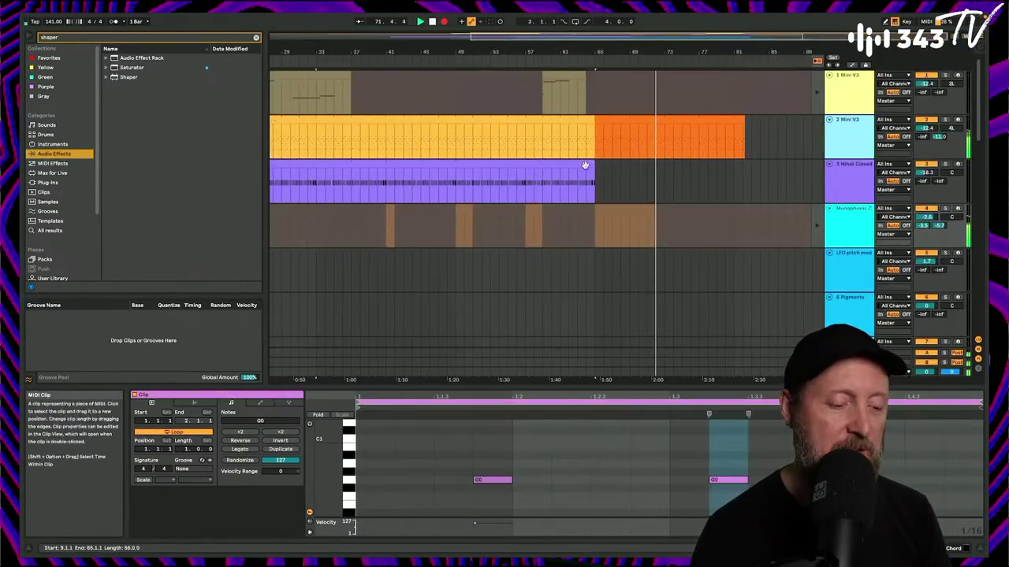
drag(585, 166, 739, 167)
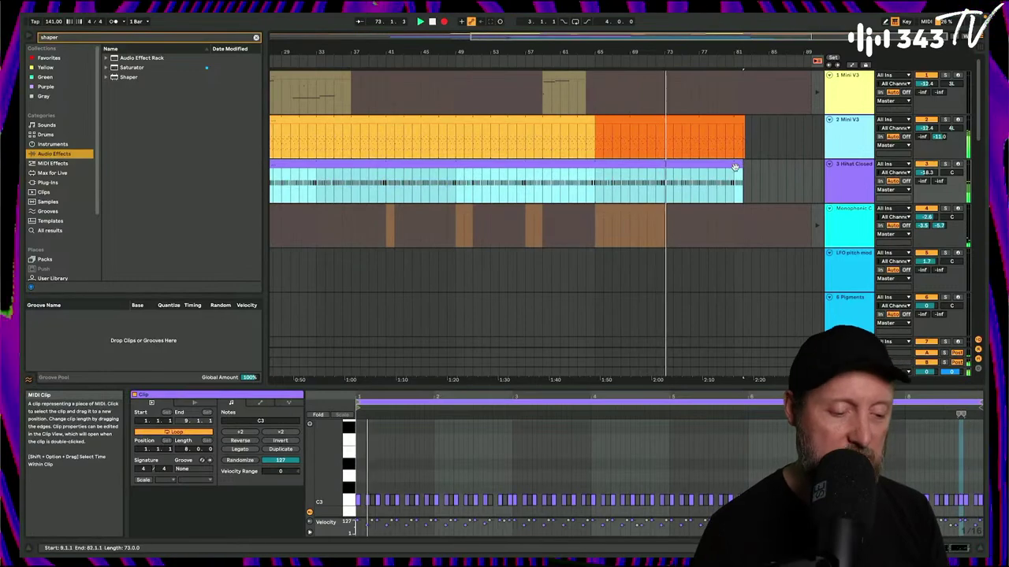
key(super+z)
Try extending the Kick 2 clip to end at 77.1.1, and return its end to 65.1.1.
scroll(741, 172, down, 1)
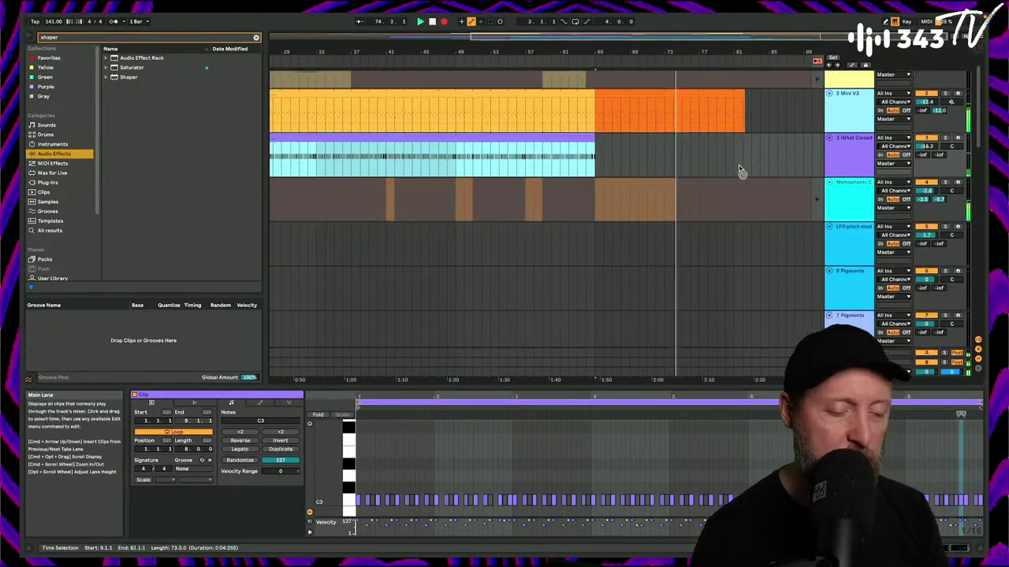
scroll(739, 167, down, 10)
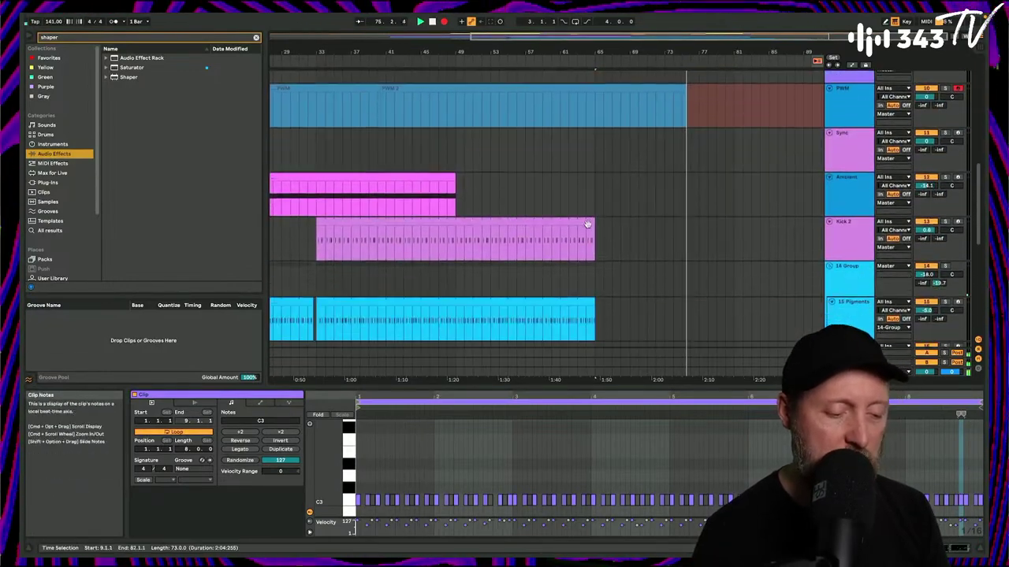
drag(587, 225, 698, 224)
scroll(698, 111, down, 8)
scroll(697, 110, up, 4)
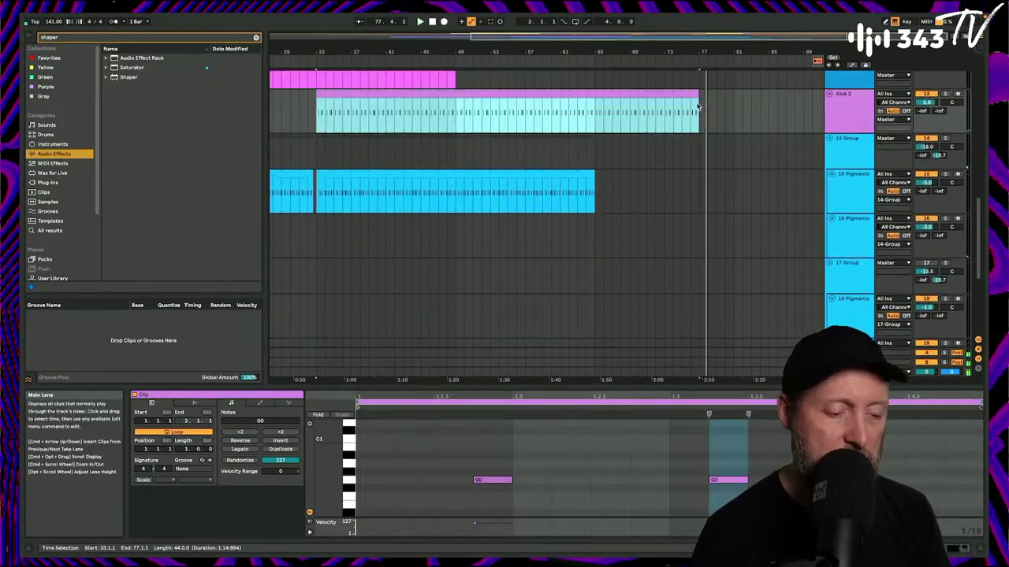
drag(698, 106, 595, 104)
Extend the Kick 3 clip to end at about bar 81 and play the arrangement from bar 33.
scroll(594, 102, down, 4)
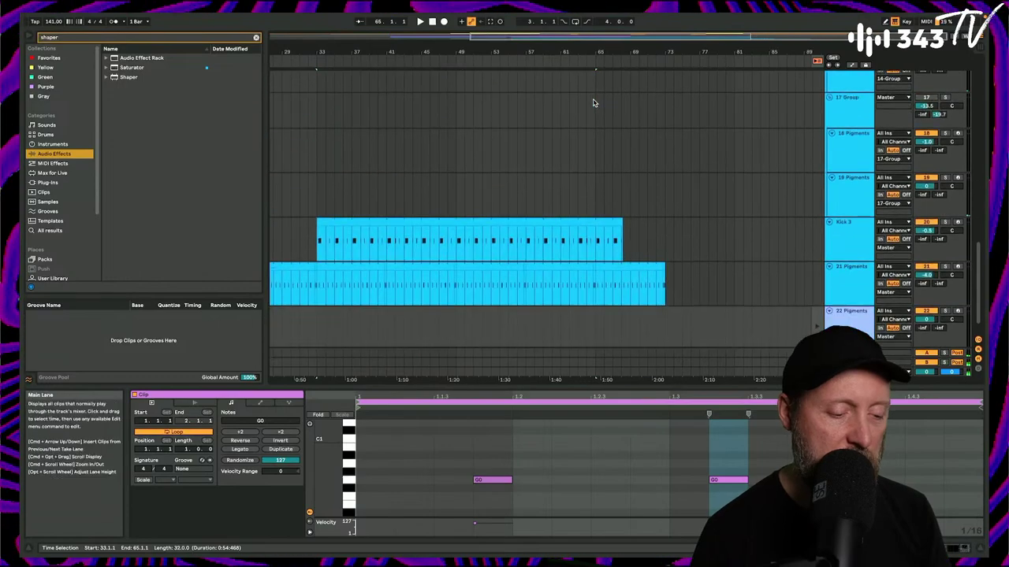
drag(619, 223, 735, 223)
key(space)
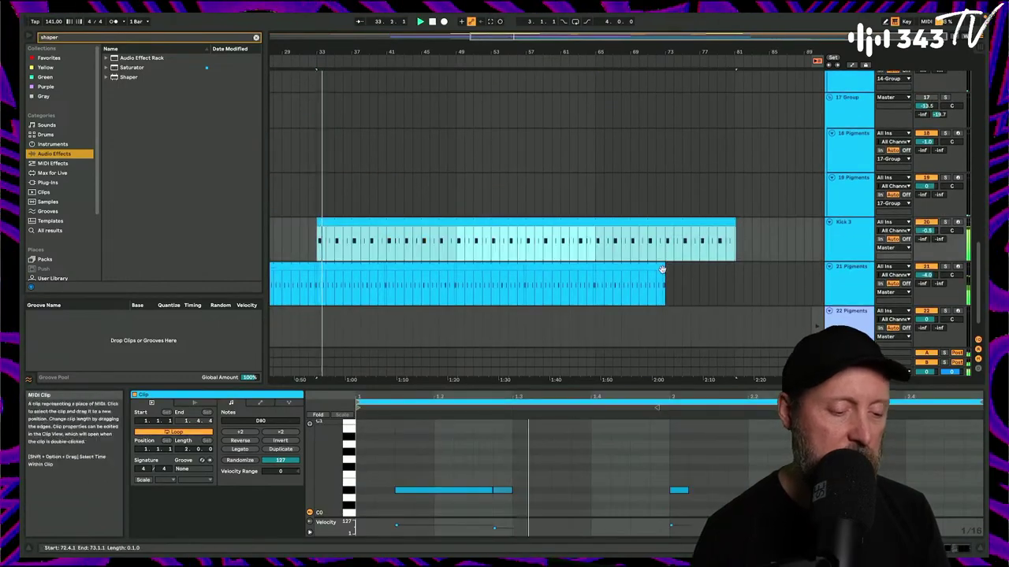
Extend the last 21 Pigments clip to end at 81.1.1 and play the arrangement from 64.1.1.
drag(662, 270, 720, 270)
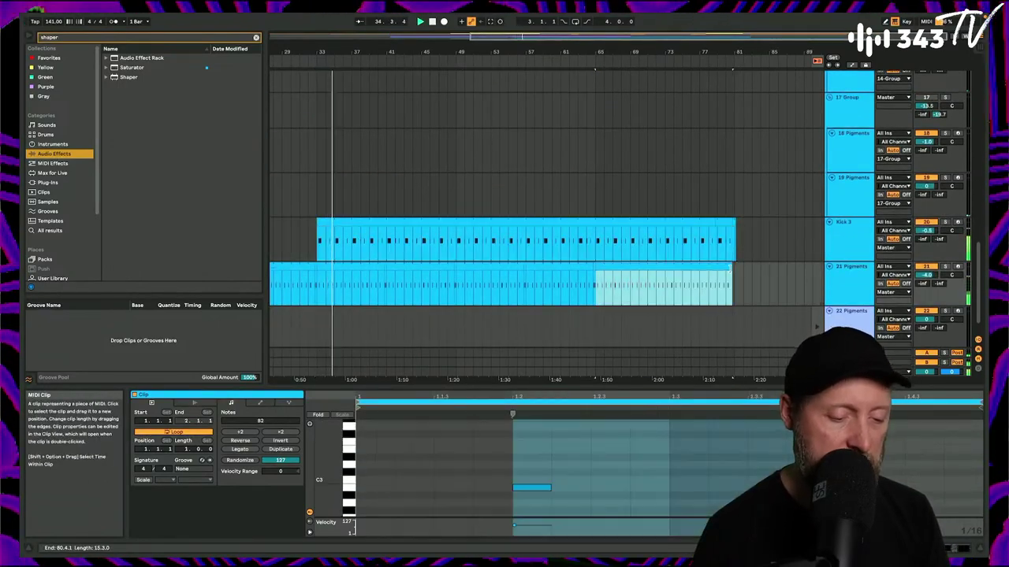
key(super+z)
click(591, 187)
key(space)
key(space)
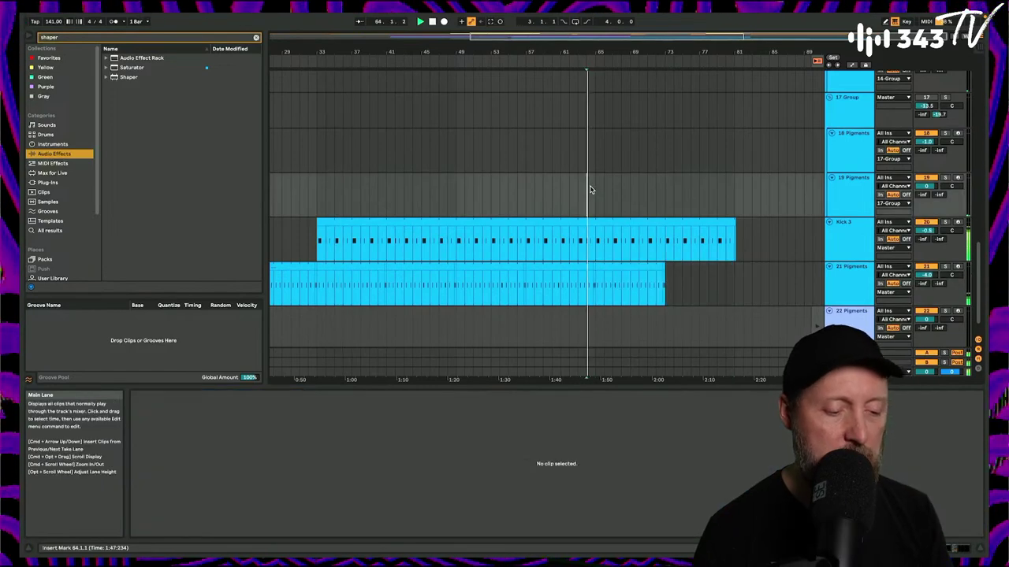
drag(662, 270, 734, 270)
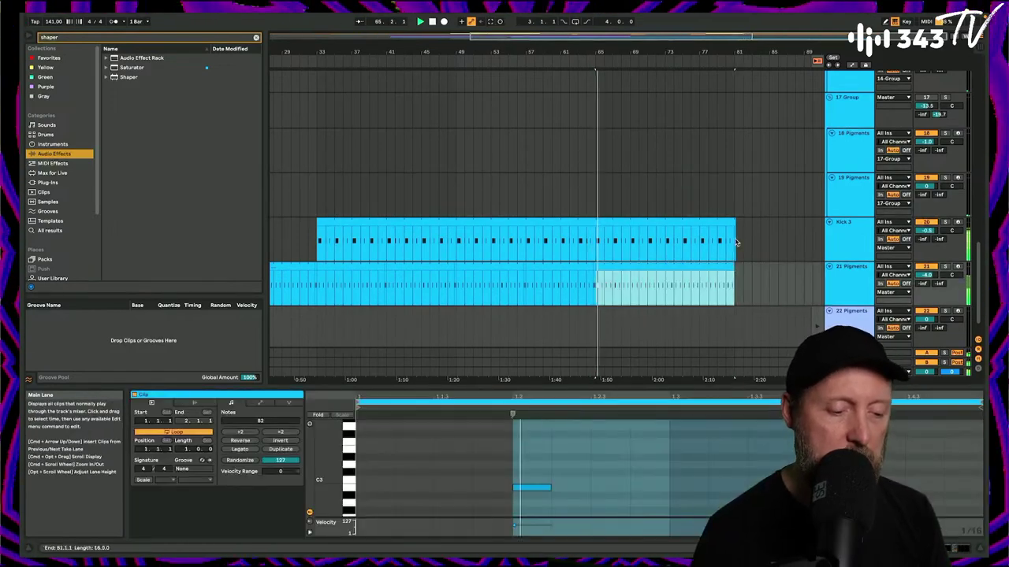
Check the recorded clips and the other tracks around bars 57 to 81 in Arrangement and Session View during playback.
scroll(686, 285, up, 3)
click(686, 285)
scroll(687, 284, up, 5)
key(Tab)
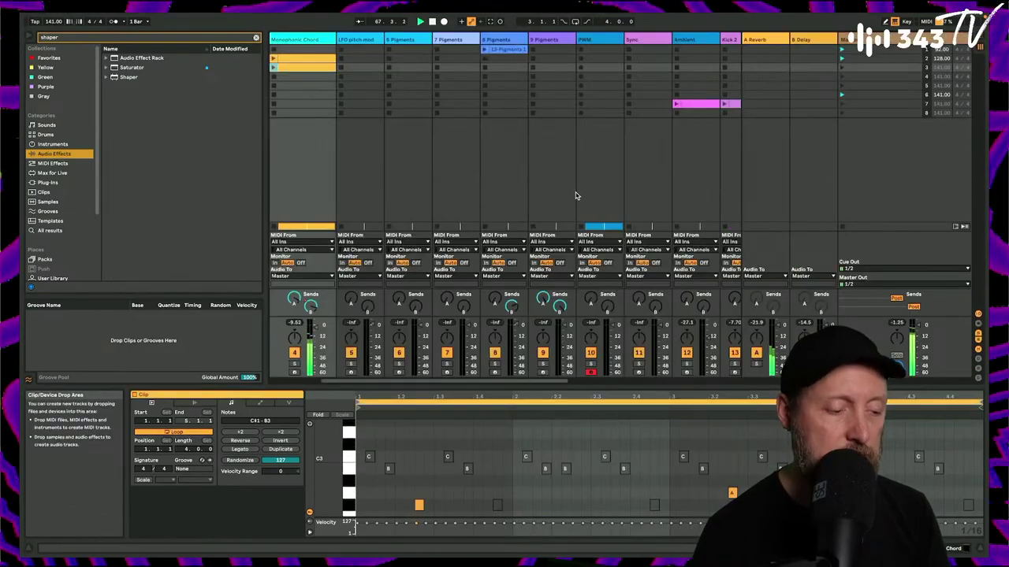
key(Tab)
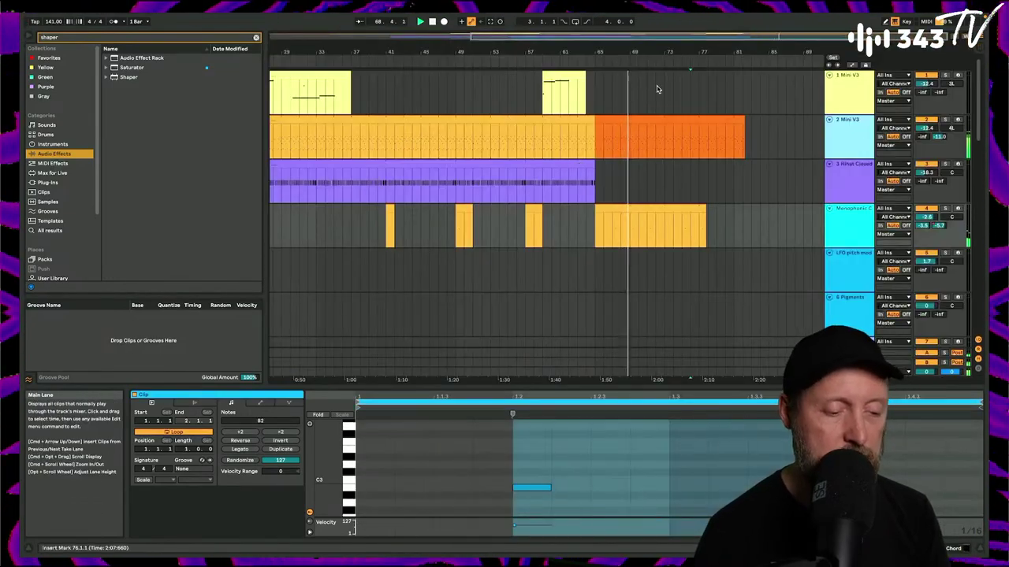
scroll(655, 186, down, 10)
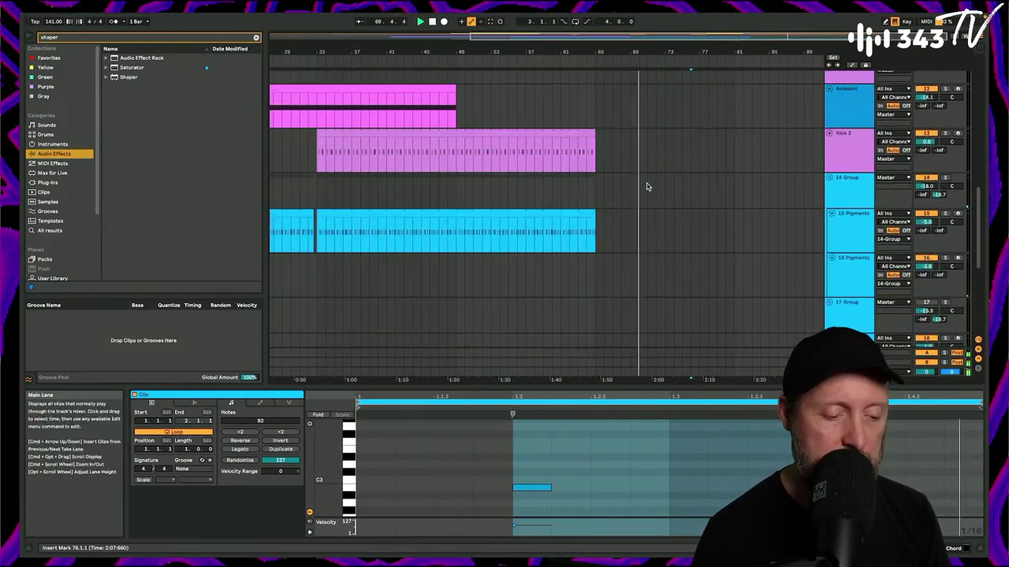
scroll(648, 187, up, 10)
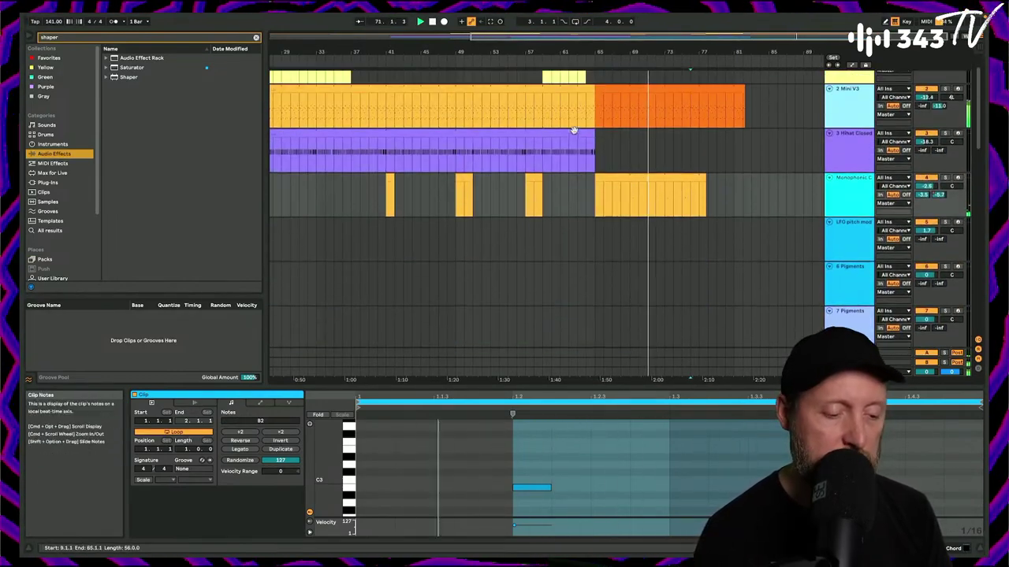
Copy the 3 Hihat Closed clip and paste the copy on the same track at bar 73.
click(574, 133)
key(ctrl+c)
click(660, 146)
key(ctrl+v)
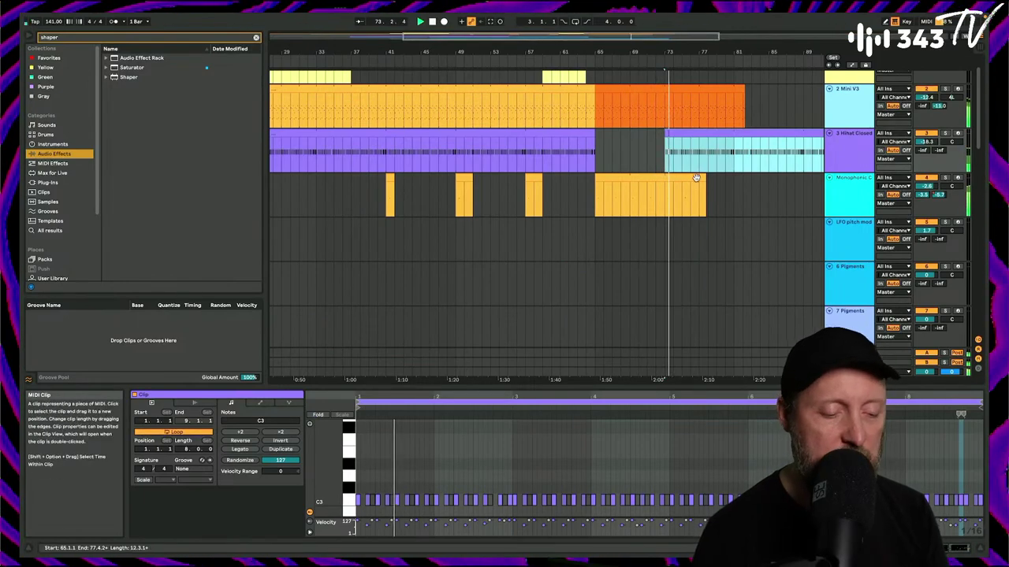
Extend the Monophonic Chord clip starting at bar 65 to about bar 86 and the orange 2 Mini V3 clip to 86.2.1.
scroll(716, 189, up, 2)
scroll(717, 189, right, 5)
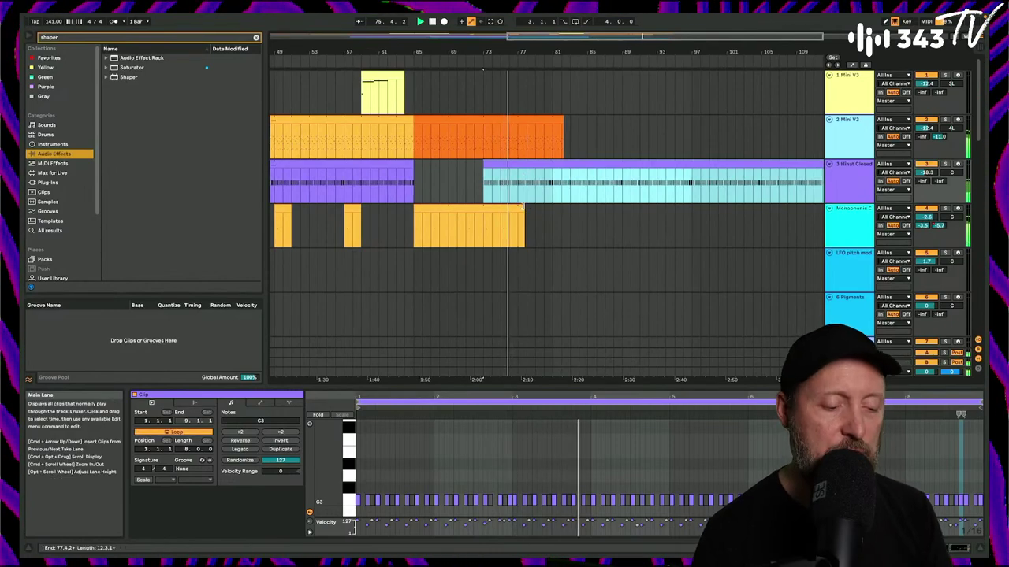
drag(524, 220, 592, 218)
drag(563, 130, 598, 128)
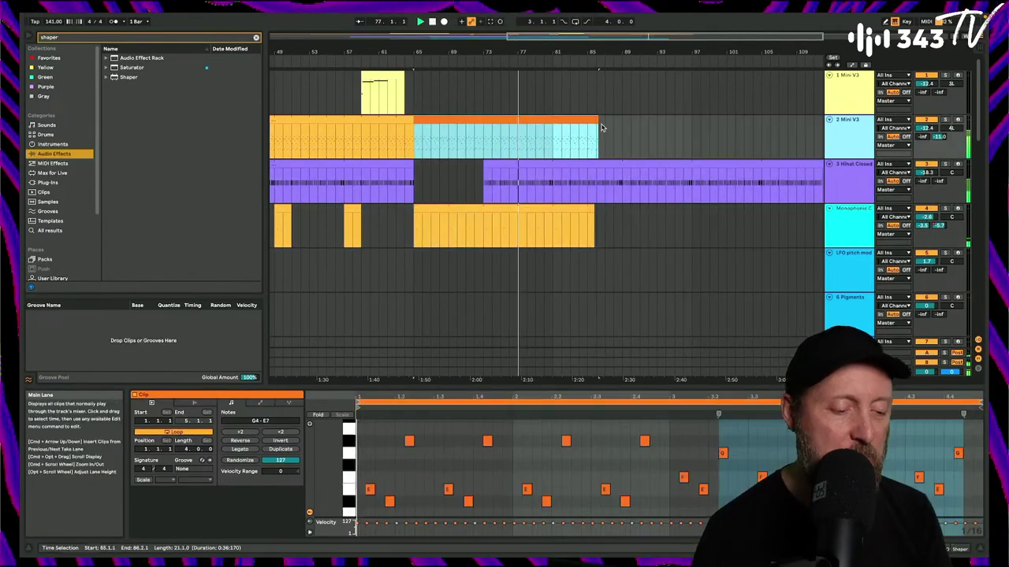
Start arrangement recording from Session View and launch the clip on the 8 Pigments track.
key(Tab)
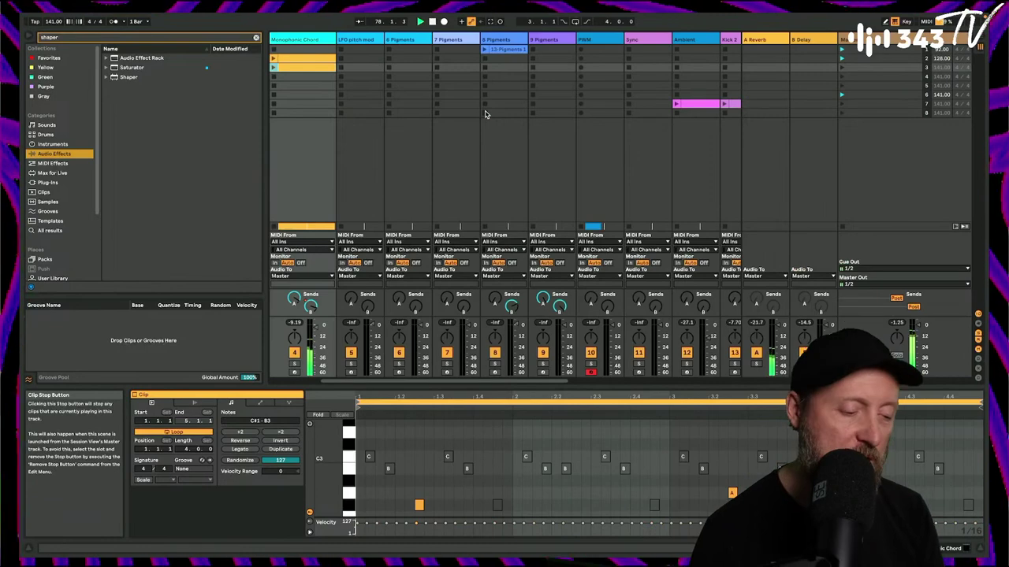
click(444, 21)
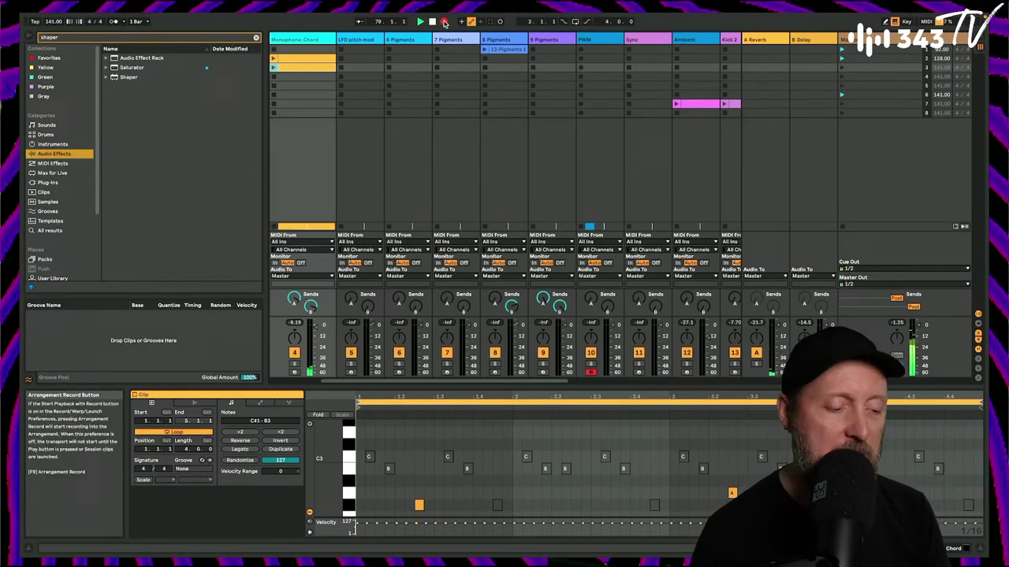
click(486, 49)
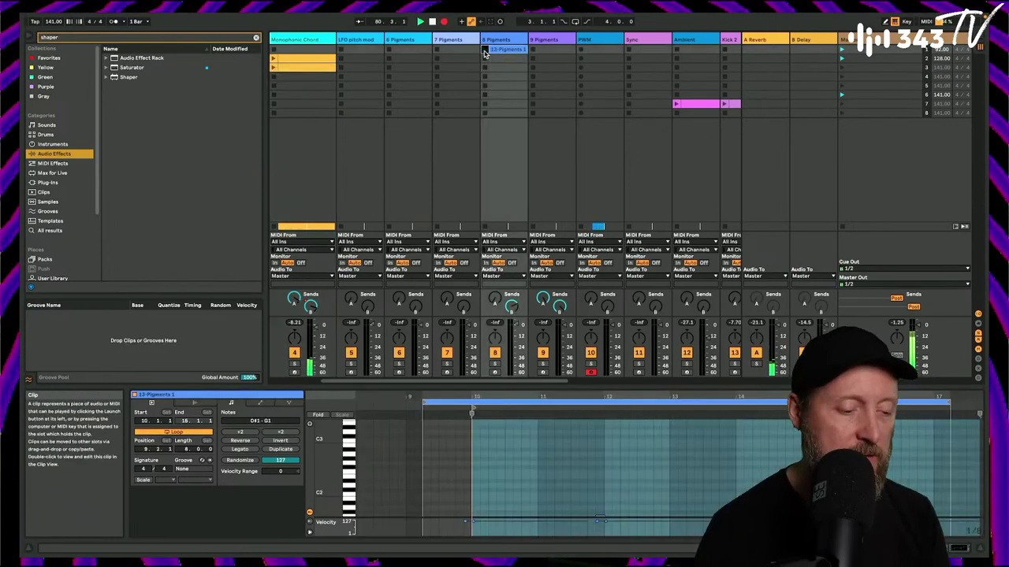
Copy the Kick 2 clip in the Arrangement and paste the copy on the same track at 81.1.1.
key(Tab)
scroll(613, 160, down, 10)
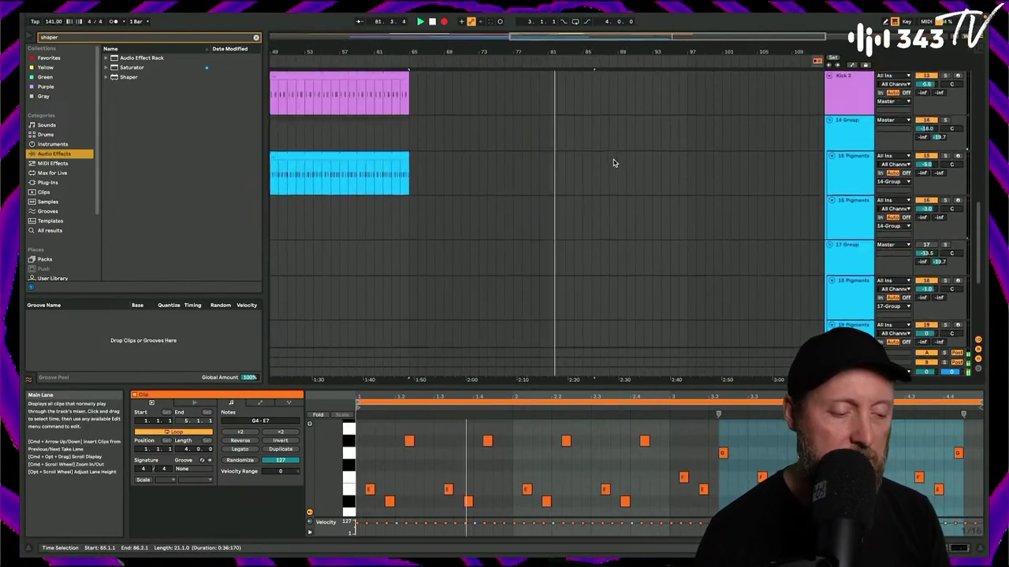
click(361, 138)
key(super+c)
click(532, 151)
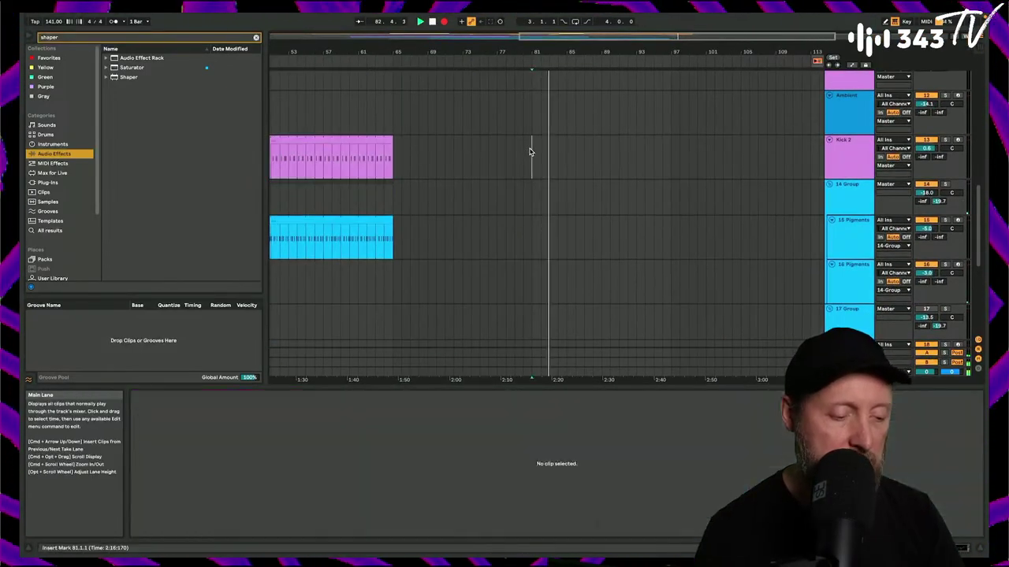
key(super+v)
Copy the 15 Pigments clip and paste the copy on the same track at 81.1.1.
click(353, 219)
key(ctrl+c)
click(533, 229)
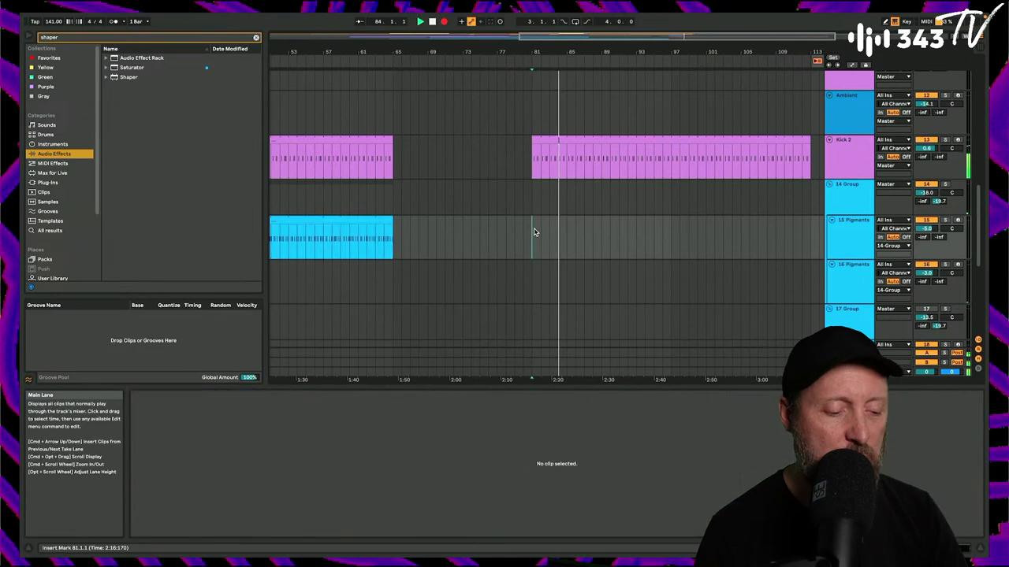
key(ctrl+v)
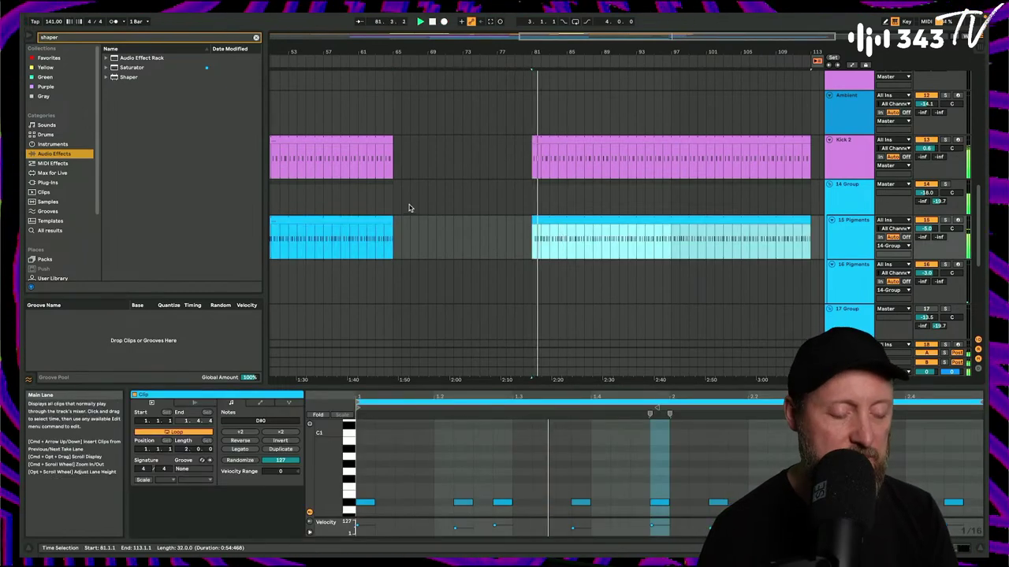
Extend the Kick 3 clip to about bar 99 and the last 21 Pigments clip to 104.1.1.
scroll(534, 208, down, 5)
drag(532, 249, 691, 255)
drag(528, 294, 733, 293)
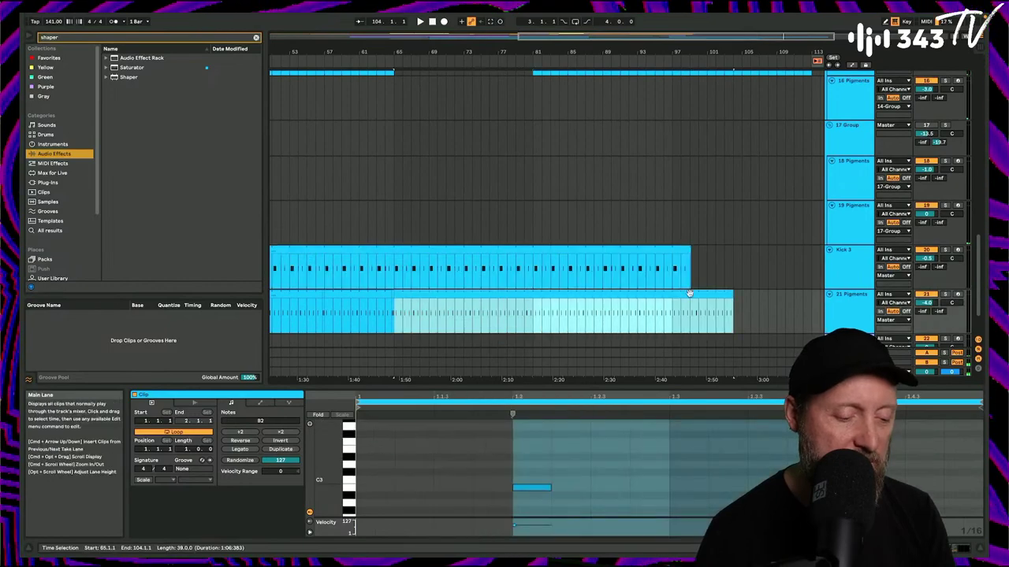
Play the arrangement from 65.1.1 and check the extended and pasted clips during playback.
click(392, 169)
key(space)
scroll(491, 213, down, 2)
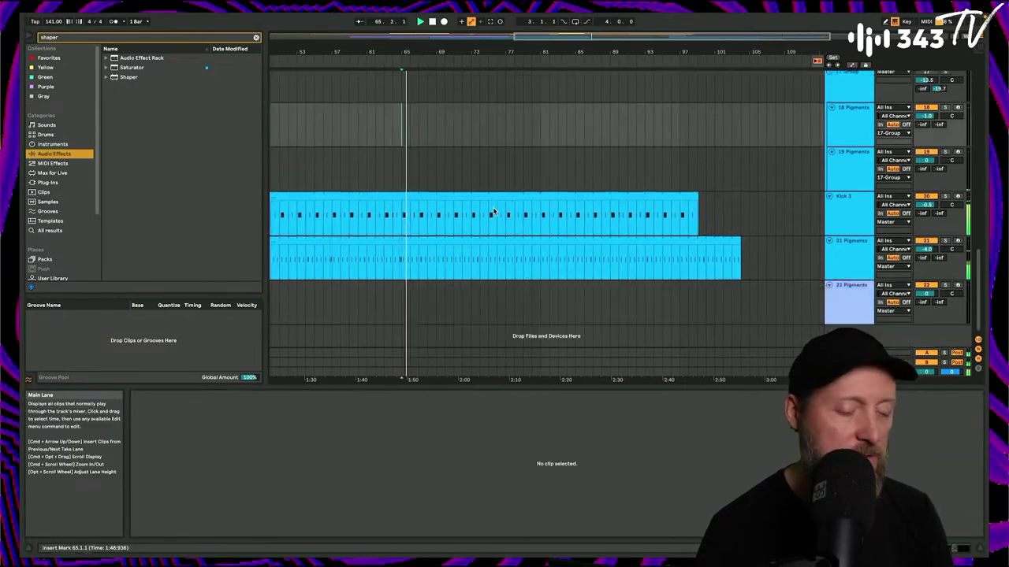
scroll(494, 211, up, 4)
scroll(493, 211, up, 3)
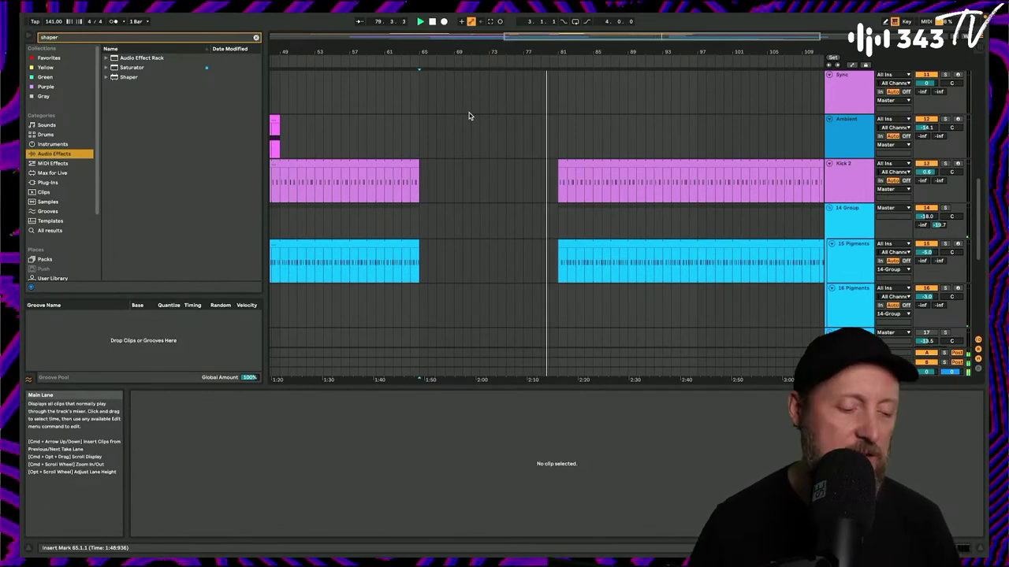
Extend the newly recorded 8 Pigments clip starting at bar 81 to about bar 95.
scroll(468, 116, up, 6)
scroll(468, 116, down, 1)
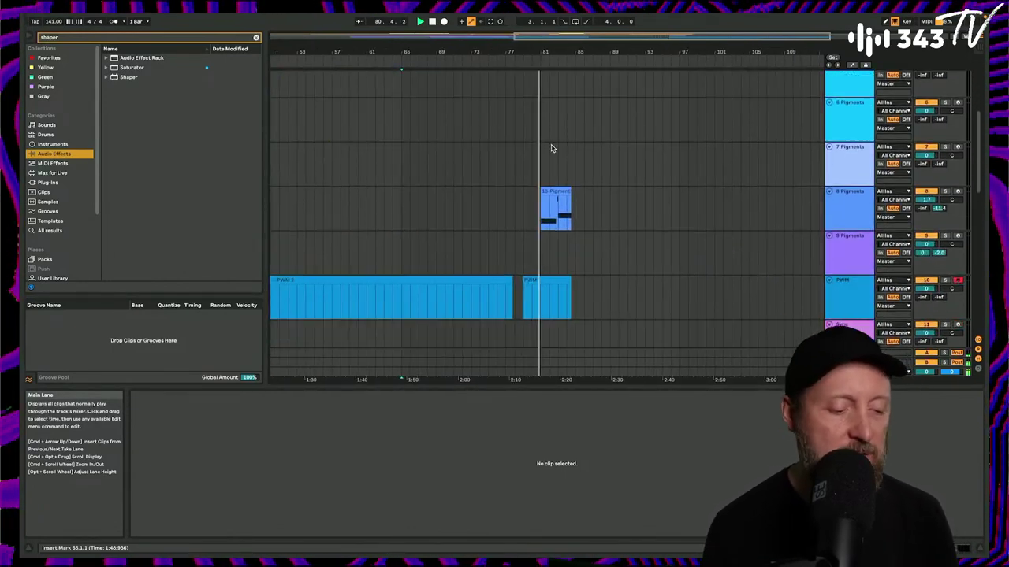
drag(569, 219, 662, 219)
scroll(545, 217, up, 5)
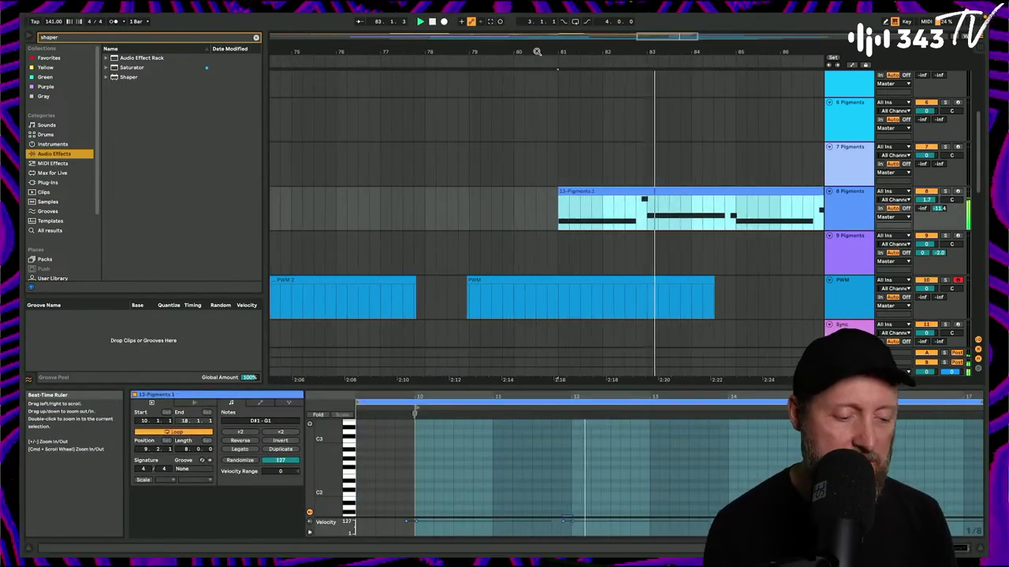